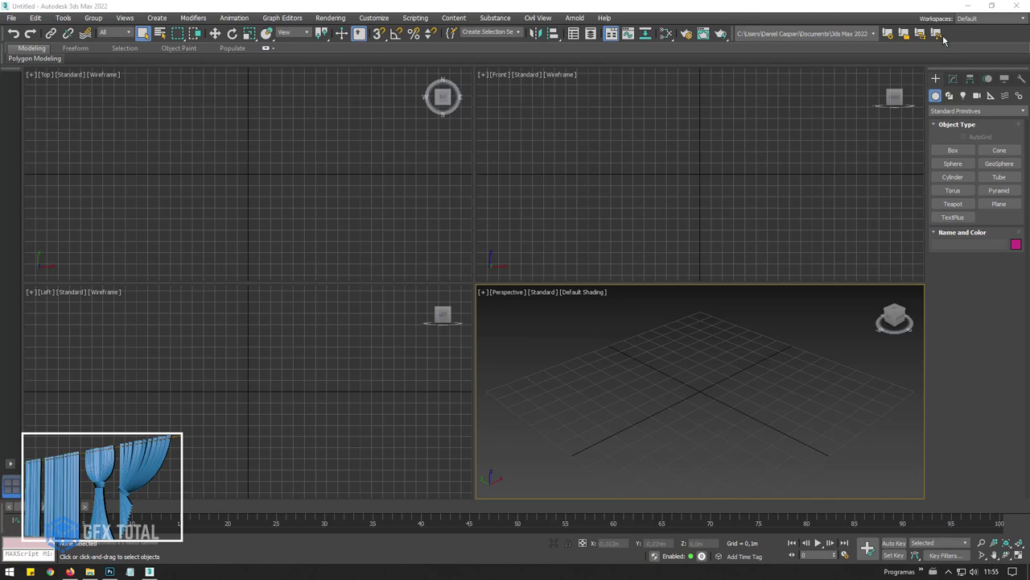
Draw a straight horizontal line, Line001, along the X axis as the curtain rod path.
click(949, 95)
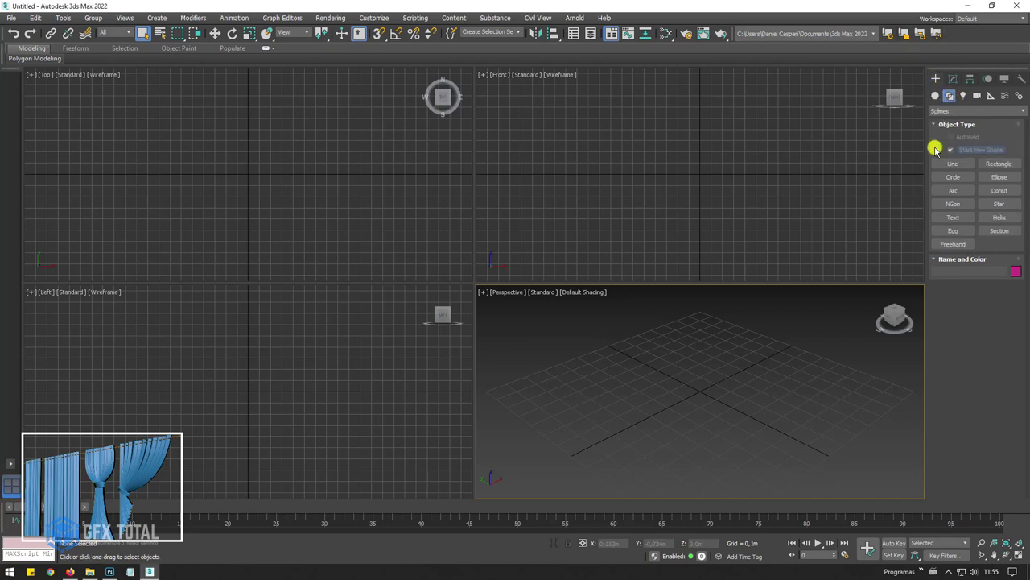
click(947, 169)
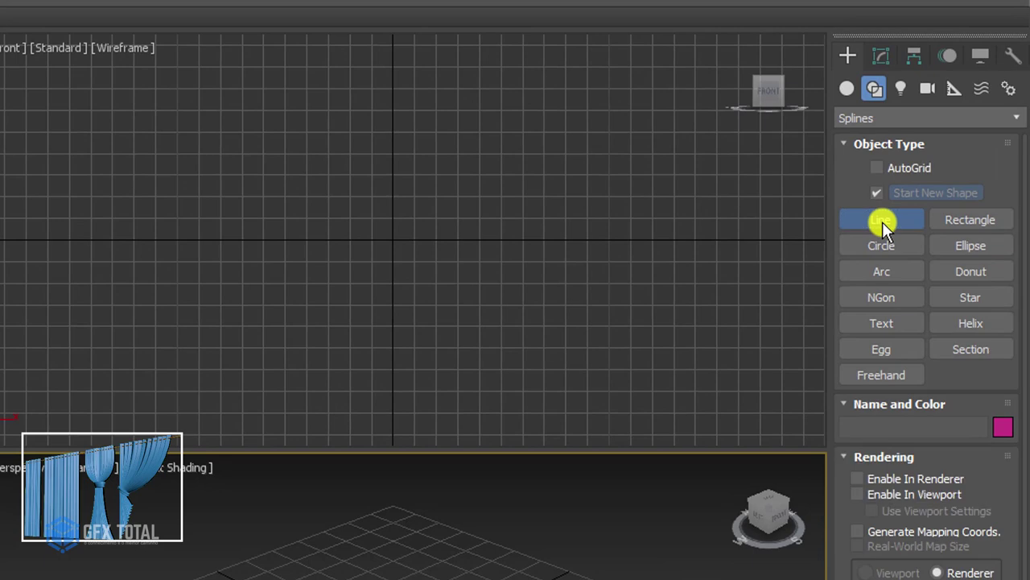
drag(560, 461, 723, 450)
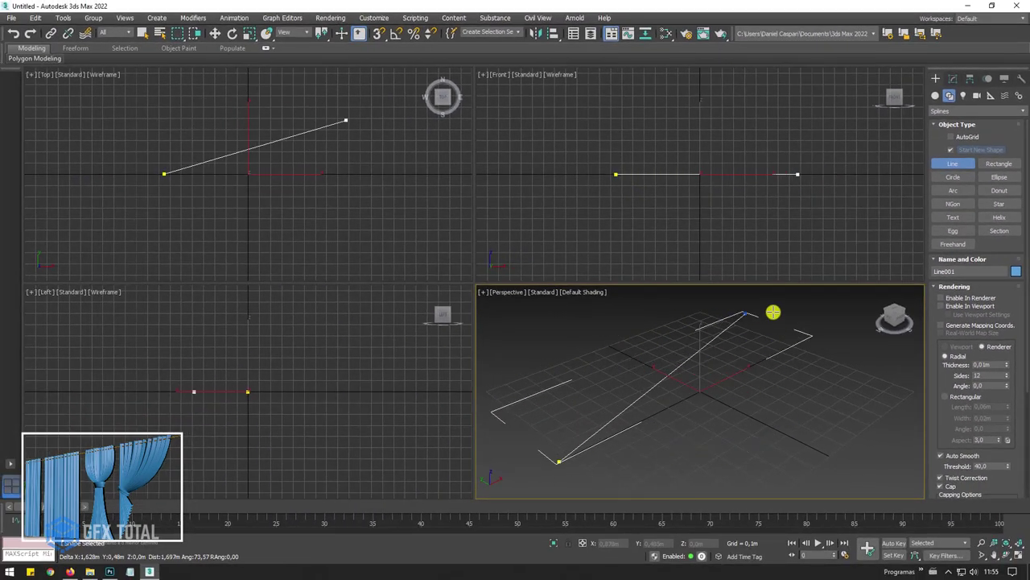
key(shift)
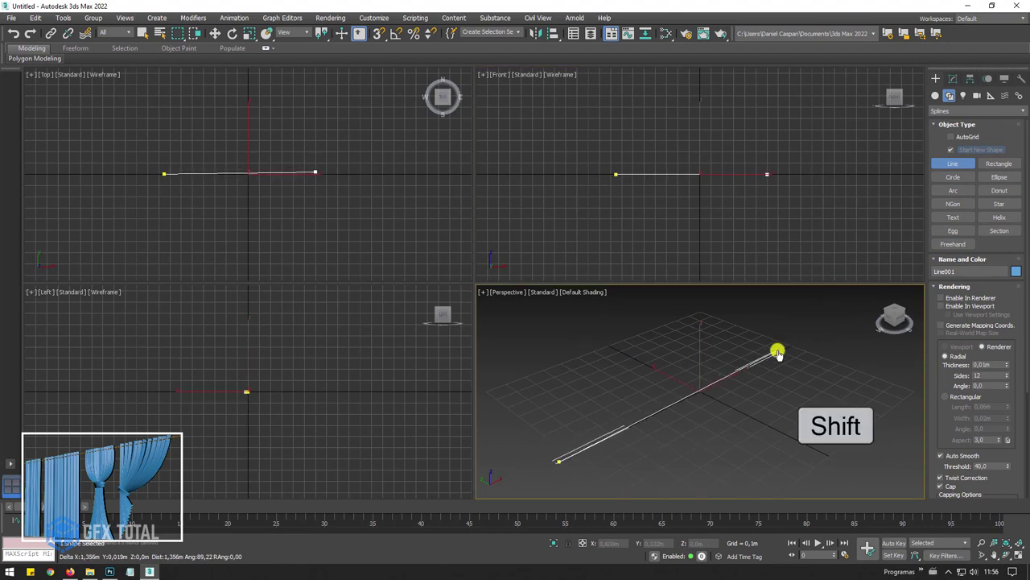
click(830, 335)
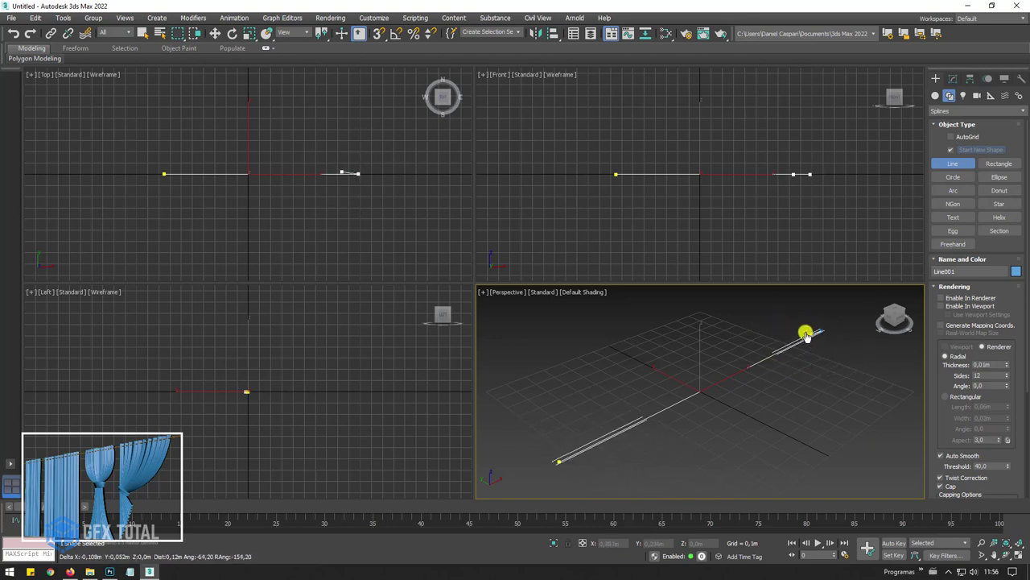
right_click(828, 318)
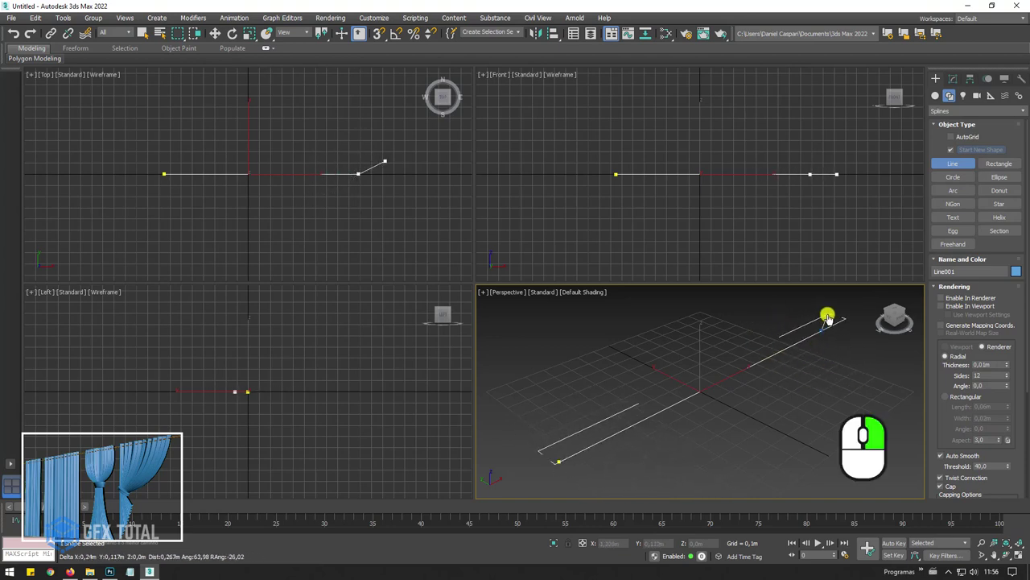
mouse_move(826, 349)
alt+middle_down()
mouse_move(786, 368)
mouse_move(717, 368)
mouse_move(691, 399)
alt+middle_up()
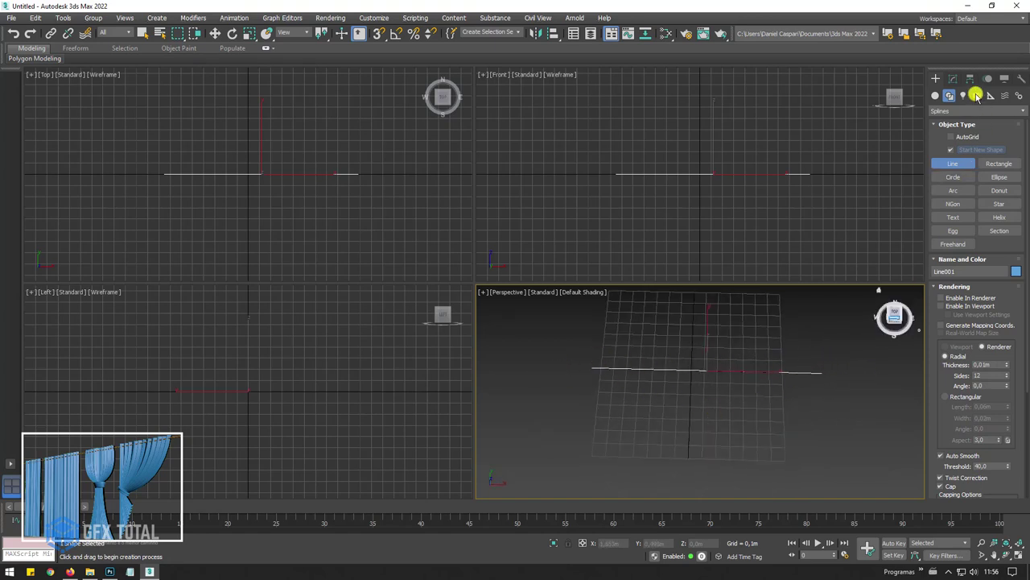
Select Line001's single segment at Segment sub-object level in the Modify panel.
click(951, 79)
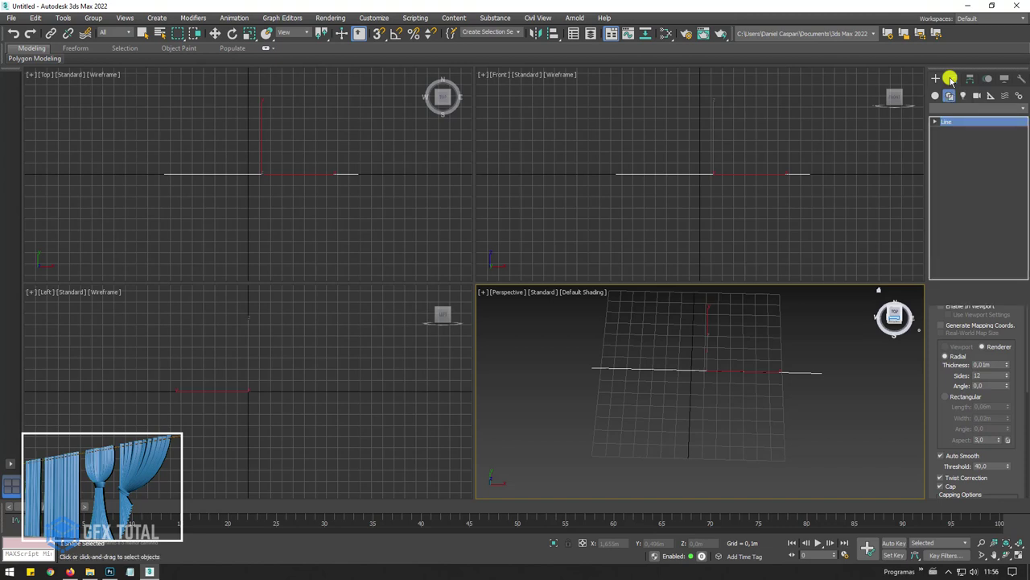
click(934, 123)
click(958, 141)
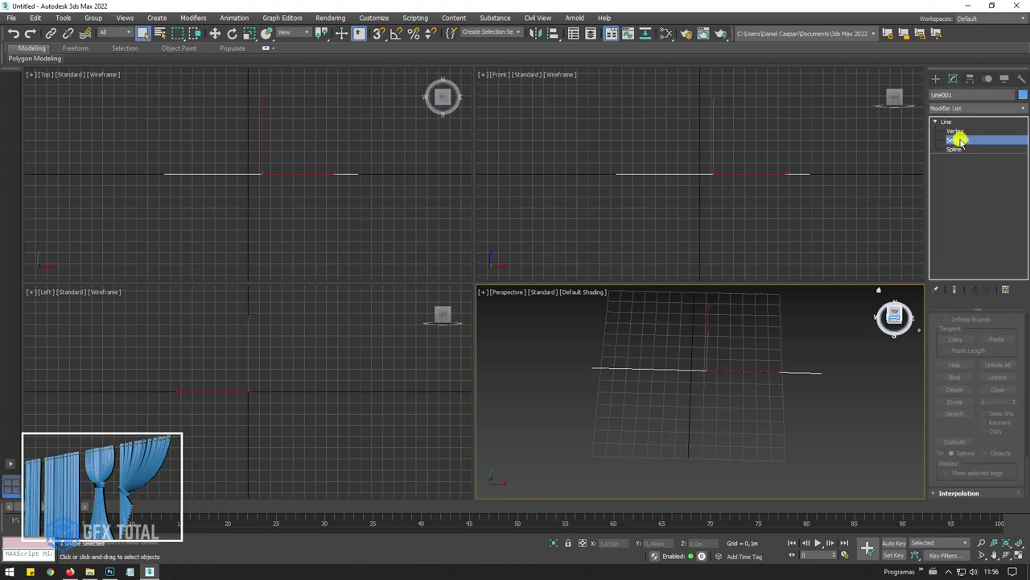
drag(736, 310, 691, 417)
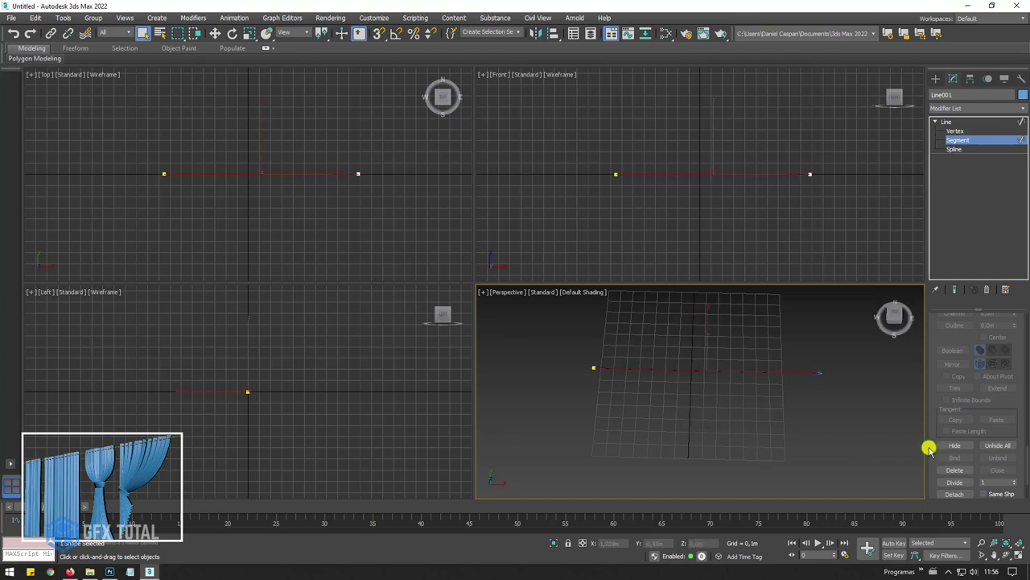
Divide the segment into 22 parts as a trial, inspect it, then undo the division.
scroll(936, 448, up, 10)
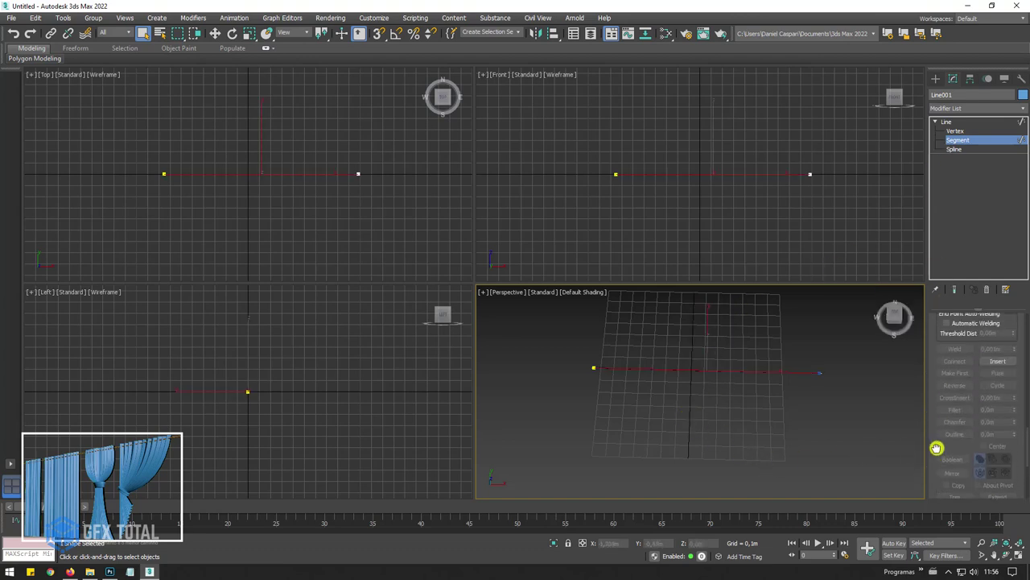
scroll(937, 435, up, 1)
scroll(932, 352, up, 3)
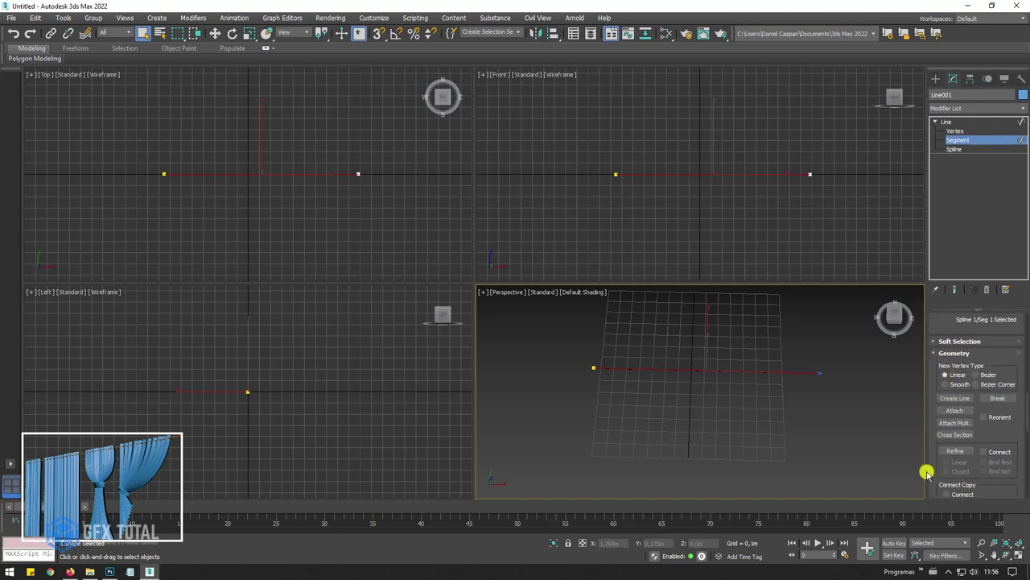
drag(934, 478, 984, 381)
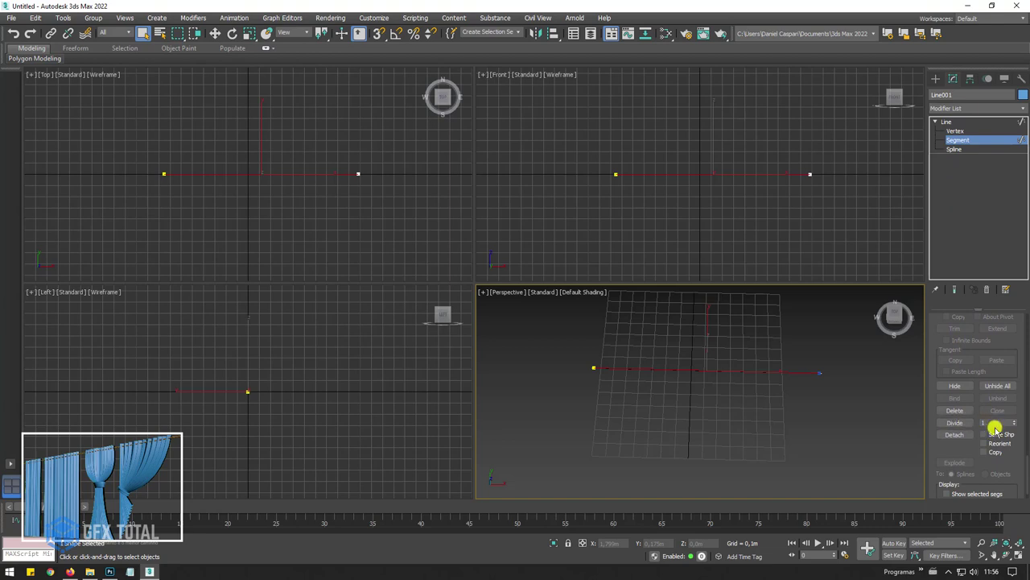
drag(993, 428, 992, 425)
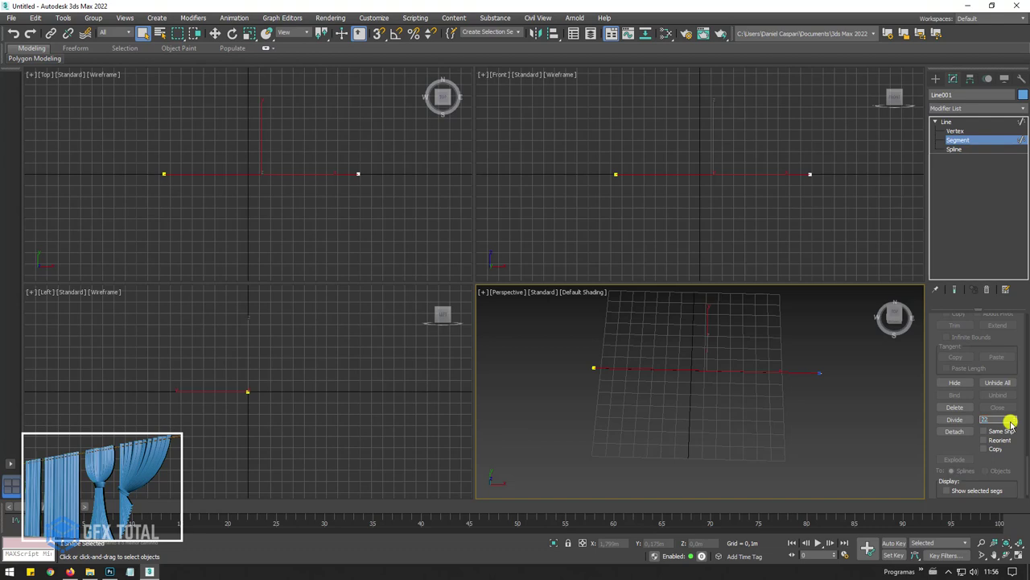
click(957, 419)
alt+middle_drag(666, 348, 558, 349)
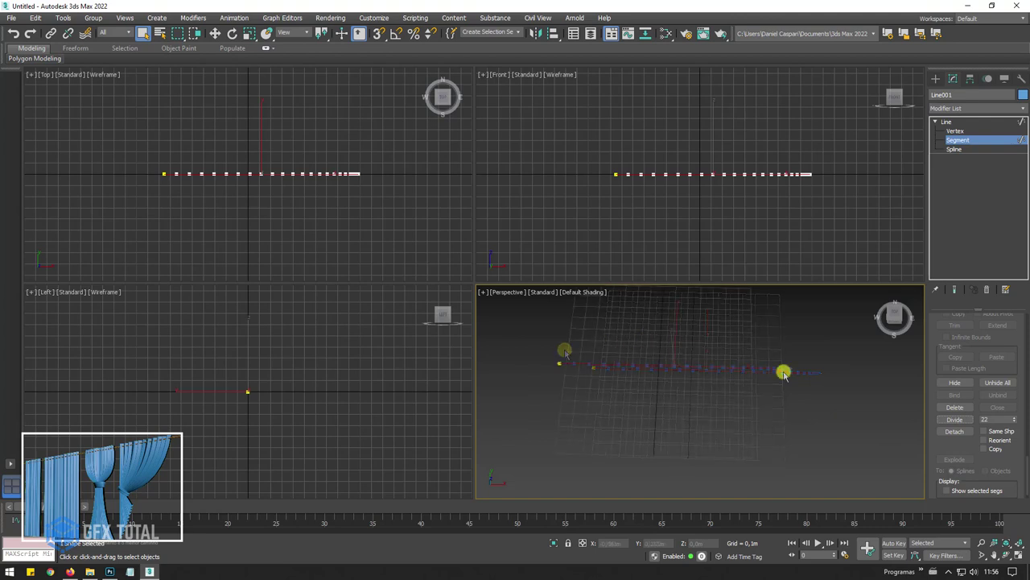
mouse_move(784, 372)
alt+middle_down()
mouse_move(803, 364)
mouse_move(798, 345)
mouse_move(733, 375)
alt+middle_up()
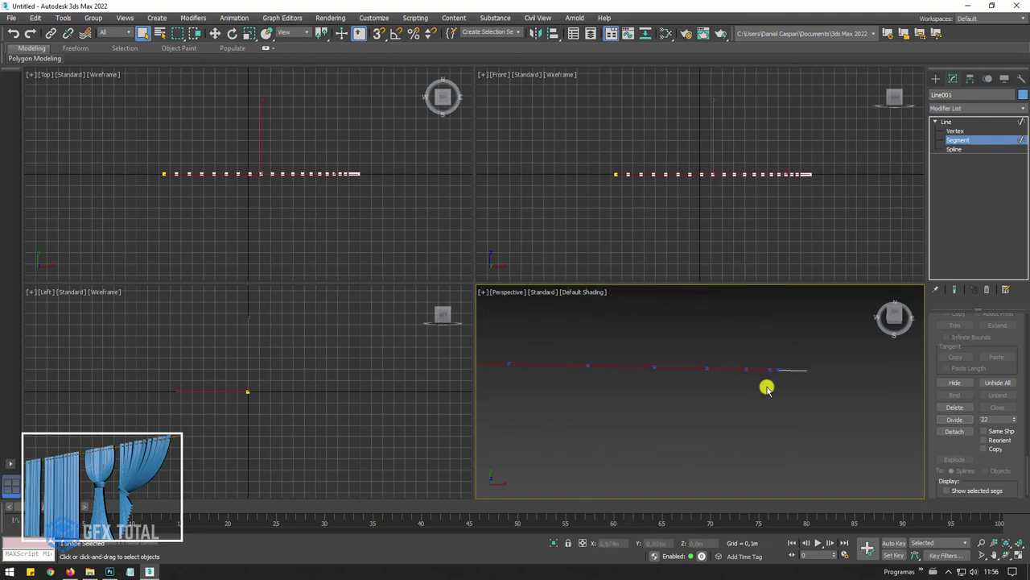
mouse_move(814, 351)
alt+middle_down()
mouse_move(762, 349)
mouse_move(761, 363)
mouse_move(700, 365)
mouse_move(757, 366)
alt+middle_up()
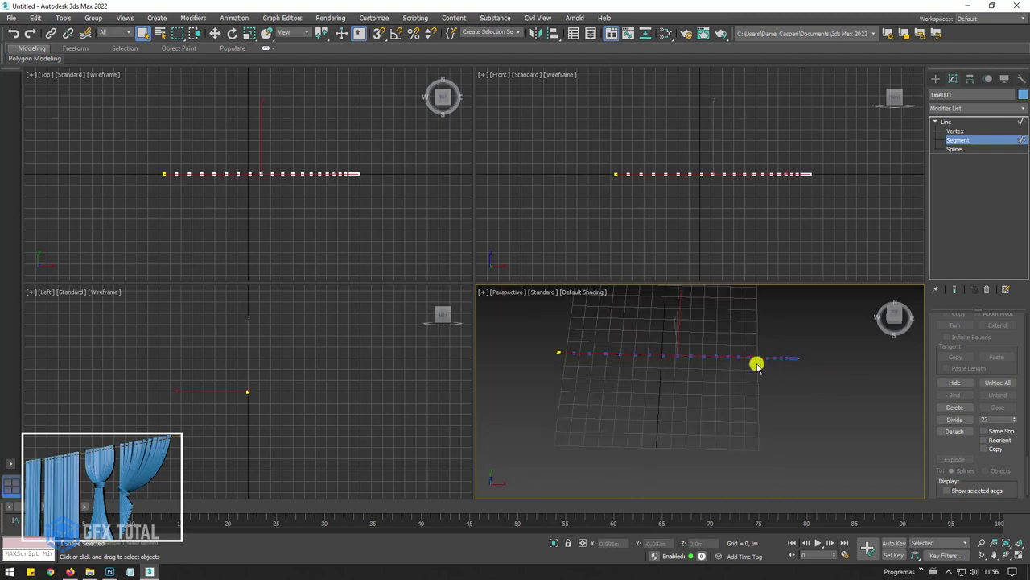
key(ctrl+z)
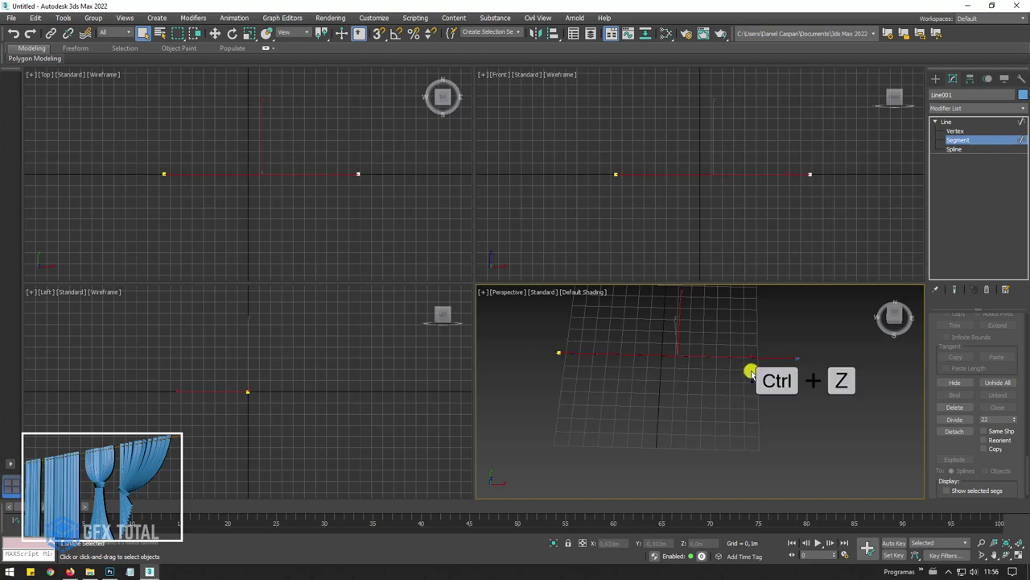
Convert the line's vertices to Corner type.
click(955, 130)
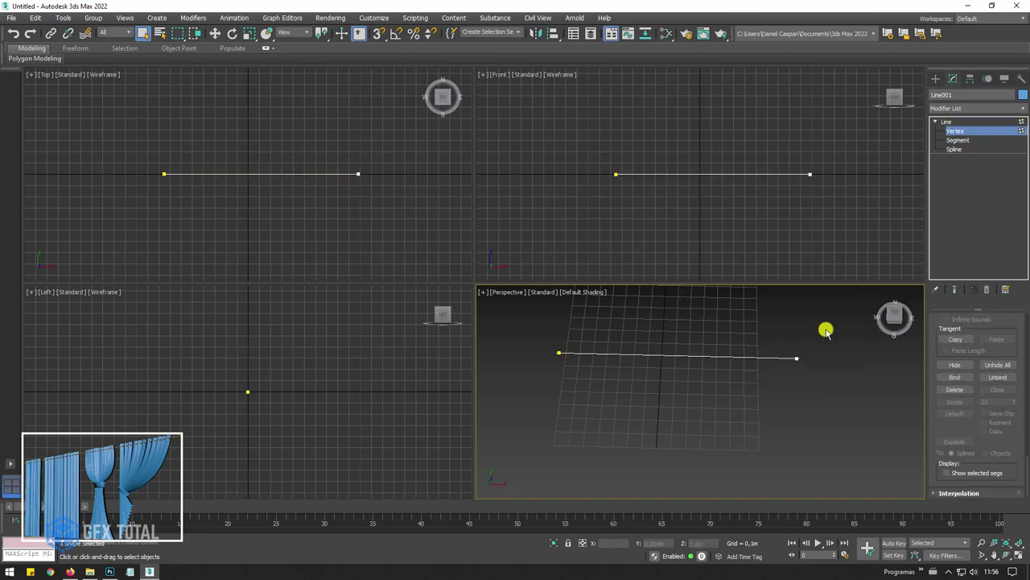
drag(538, 330, 570, 407)
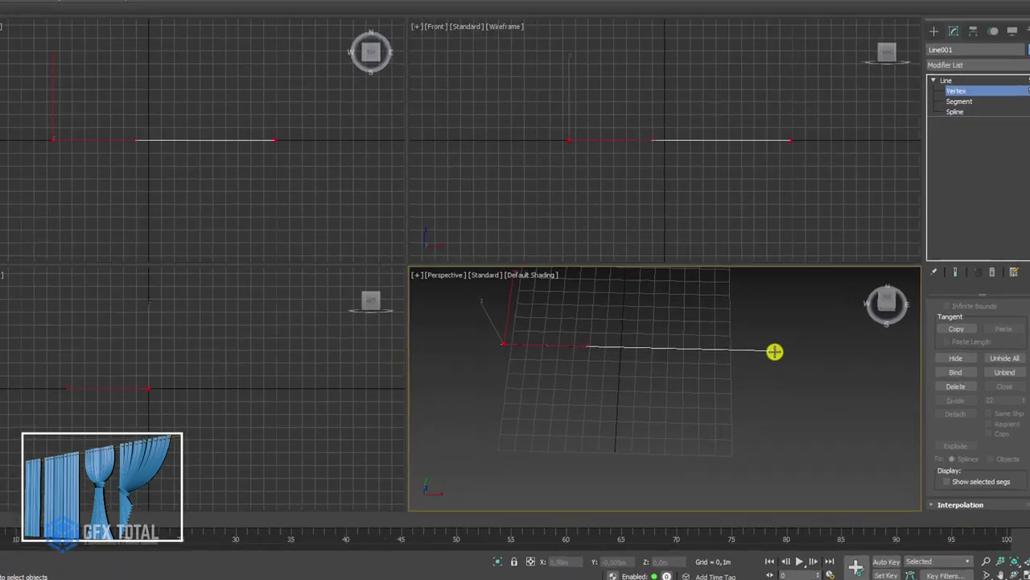
right_click(776, 352)
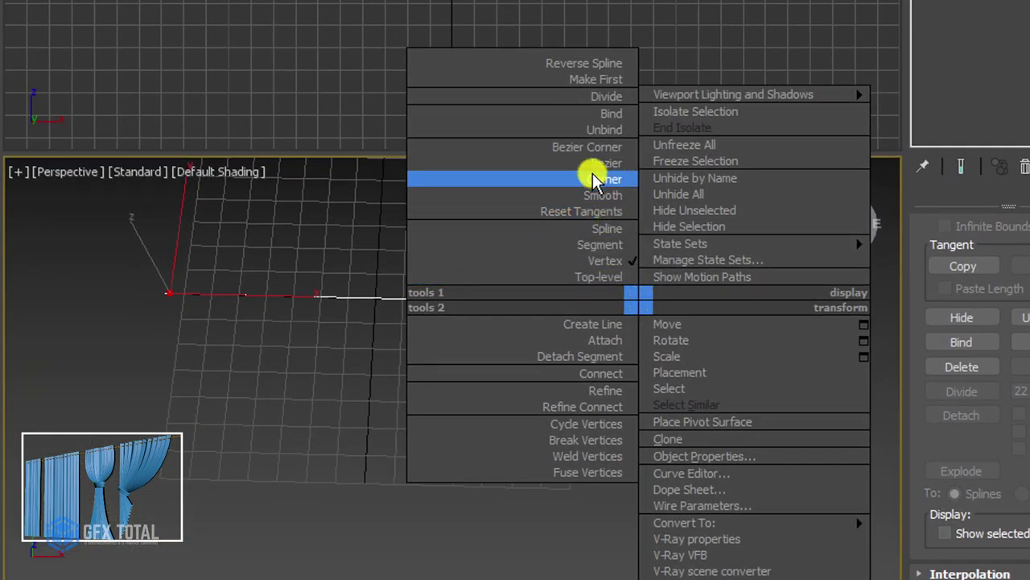
click(592, 178)
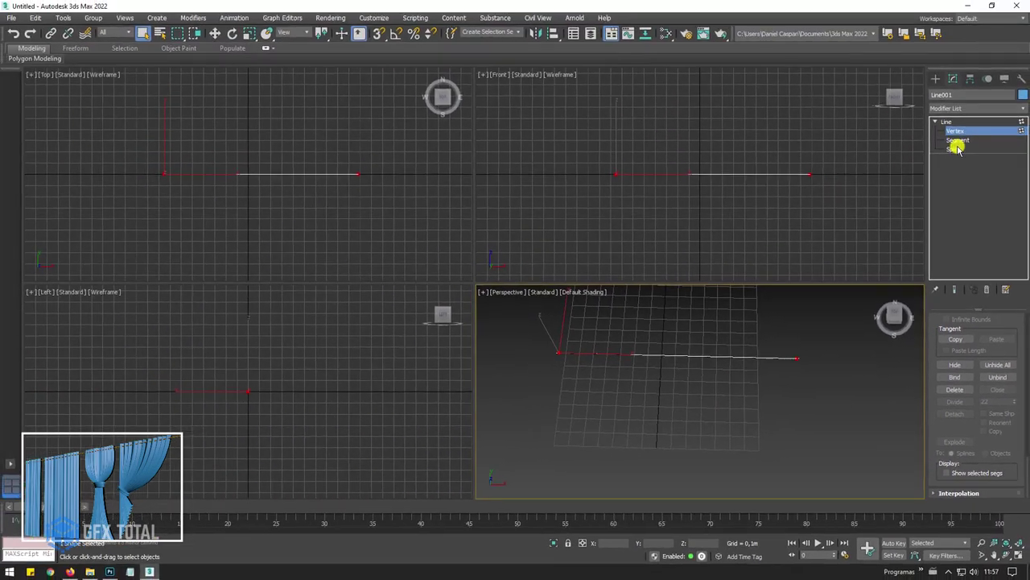
Divide the line's segment into 22 evenly spaced parts.
click(958, 140)
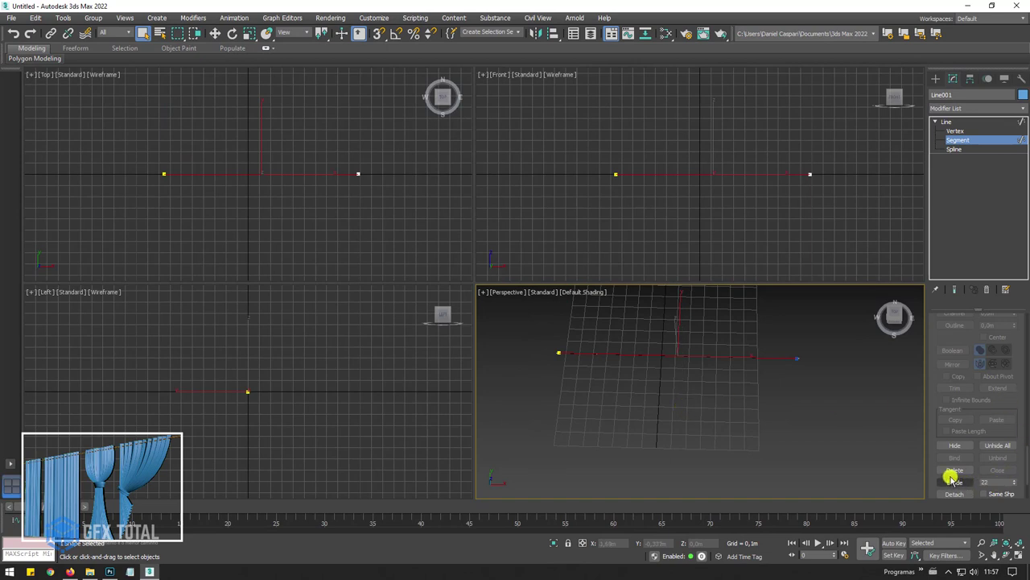
click(955, 482)
scroll(932, 455, down, 2)
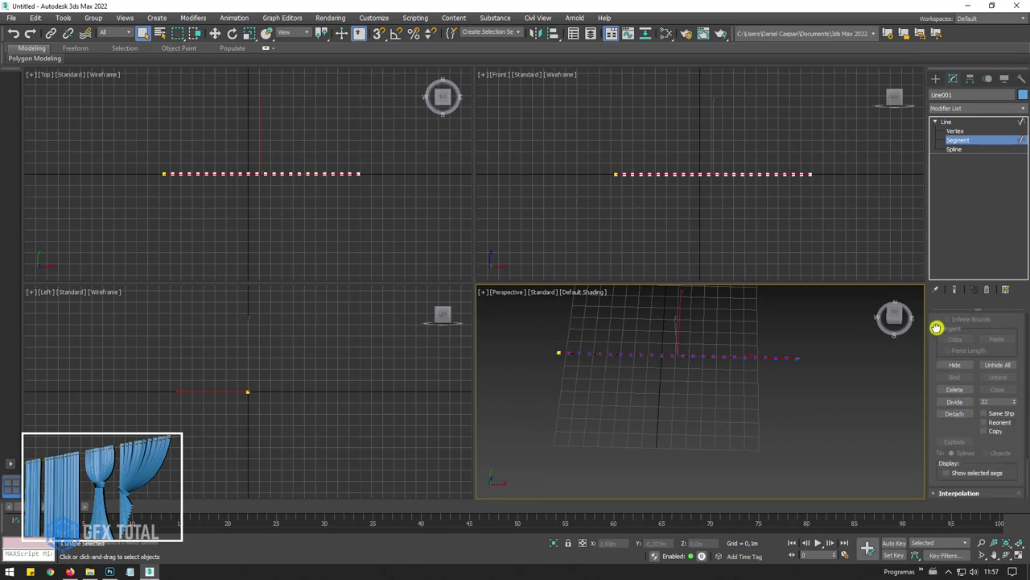
scroll(740, 371, up, 5)
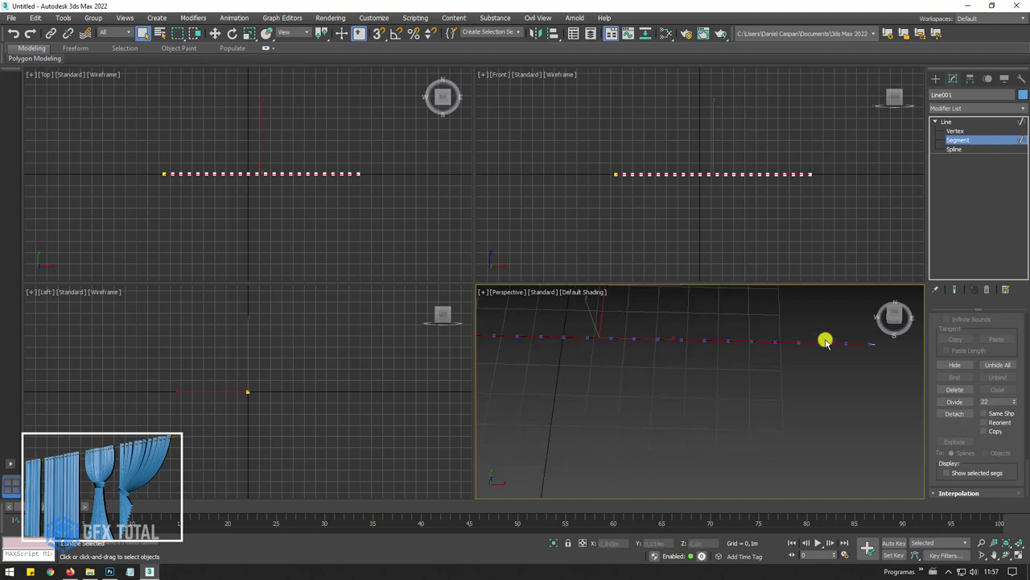
scroll(855, 367, up, 1)
scroll(855, 366, down, 1)
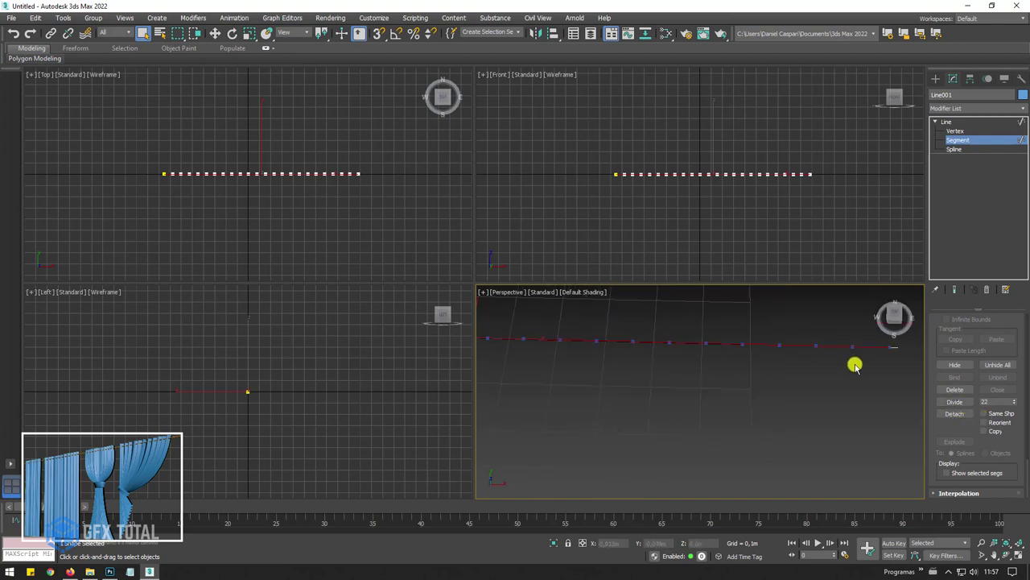
scroll(854, 365, down, 2)
scroll(846, 364, down, 3)
In Vertex mode, box-select the first alternate vertices at the line's left end in the Top view.
click(955, 130)
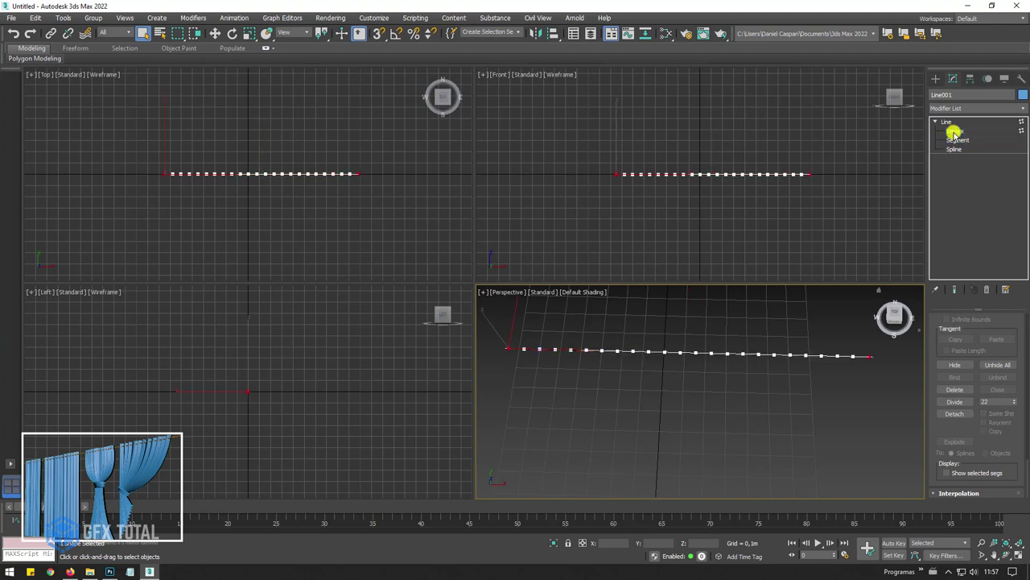
scroll(166, 163, up, 1)
scroll(165, 169, up, 1)
scroll(177, 181, up, 1)
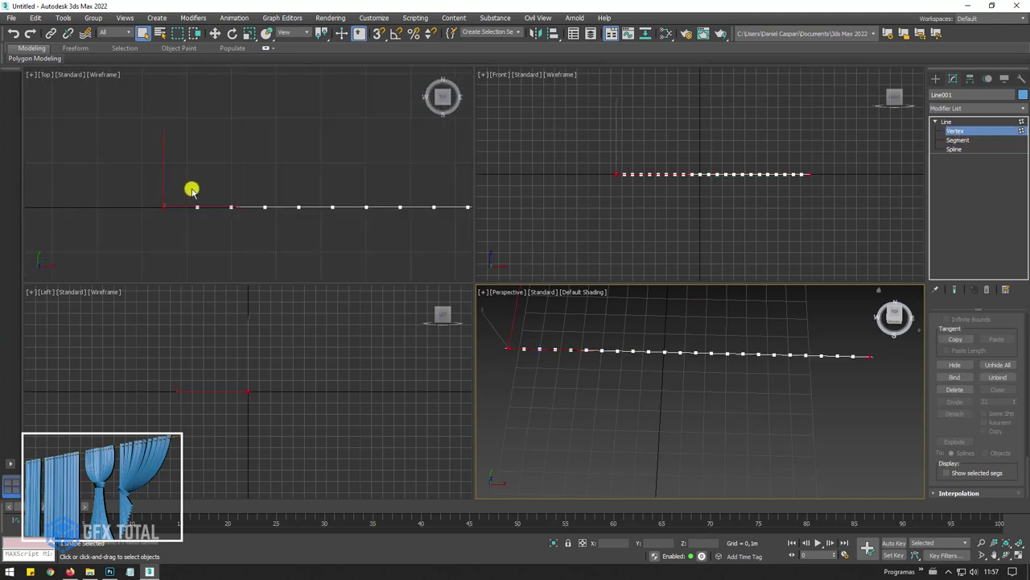
scroll(189, 189, up, 1)
drag(189, 185, 222, 242)
scroll(222, 241, down, 2)
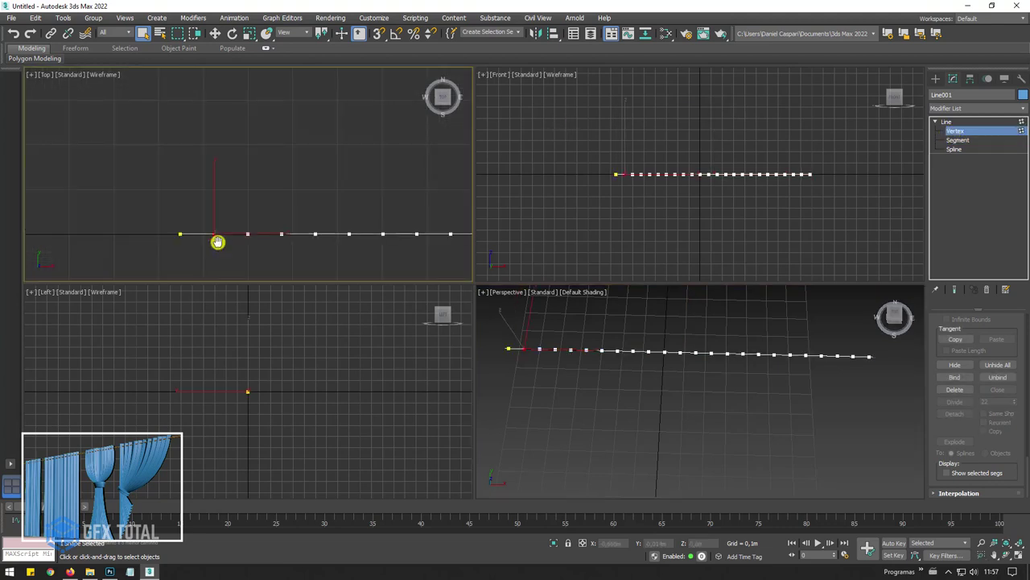
middle_drag(218, 239, 168, 159)
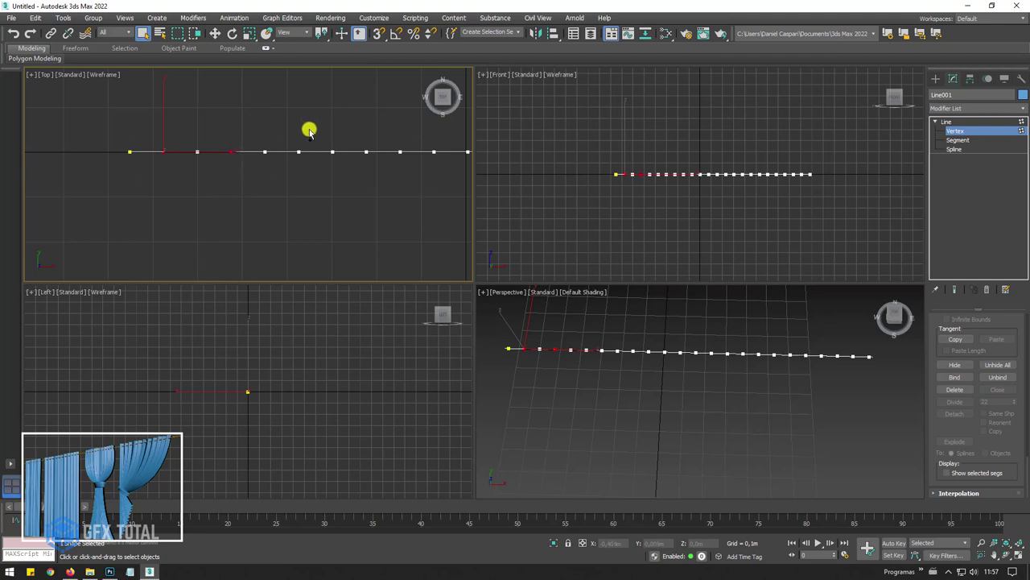
ctrl+drag(290, 122, 307, 182)
Add the remaining alternate vertices to the selection, working along to the line's far end.
middle_drag(413, 168, 299, 193)
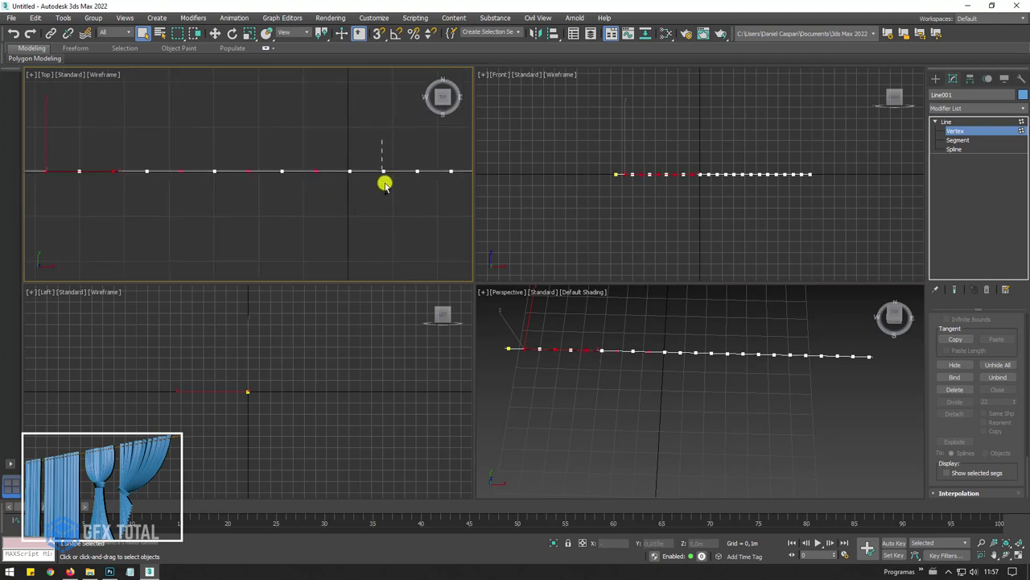
middle_drag(408, 196, 306, 198)
drag(339, 158, 358, 212)
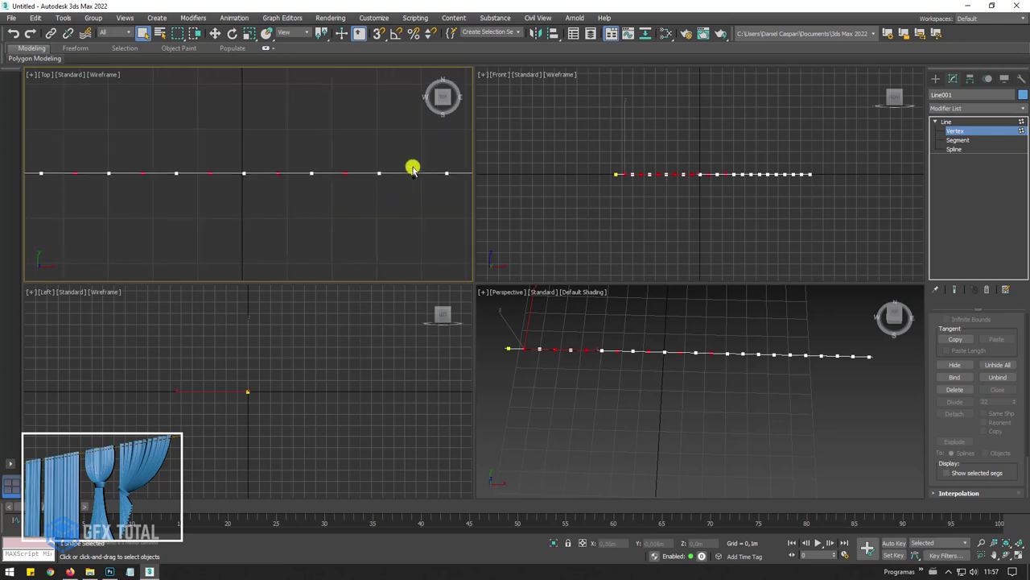
ctrl+drag(384, 153, 426, 201)
middle_drag(407, 202, 312, 182)
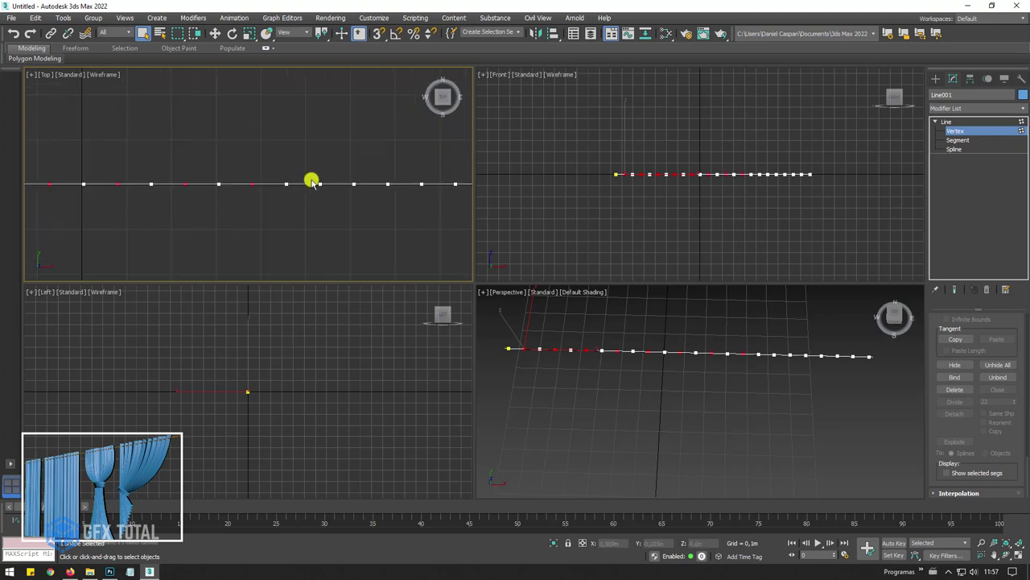
middle_drag(395, 203, 306, 201)
ctrl+drag(309, 186, 330, 239)
ctrl+drag(393, 187, 376, 233)
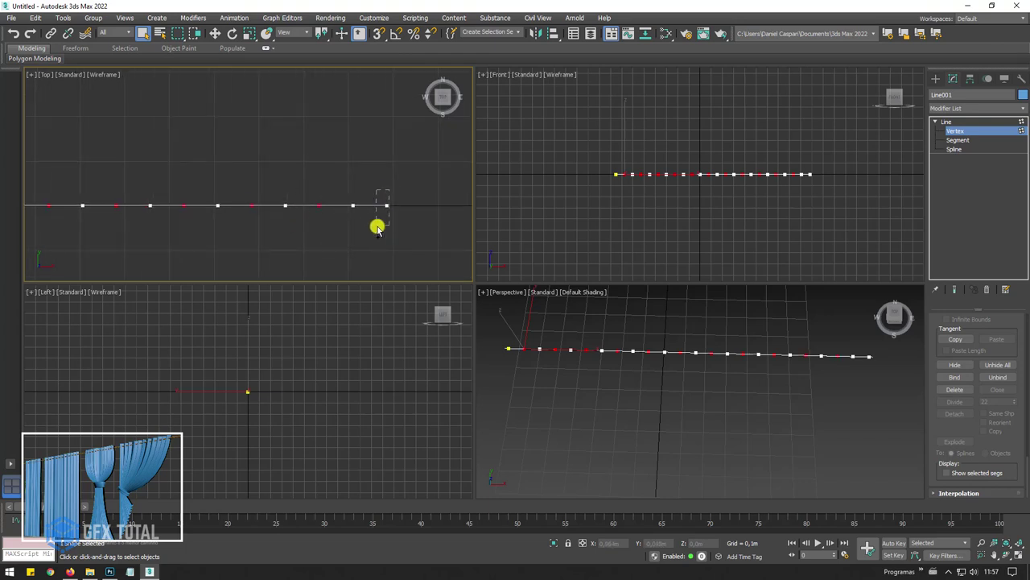
mouse_move(650, 351)
alt+middle_down()
mouse_move(655, 400)
mouse_move(725, 366)
alt+middle_up()
Move the selected alternate vertices sideways along Y into an even zigzag, then deselect and return to Line level.
key(w)
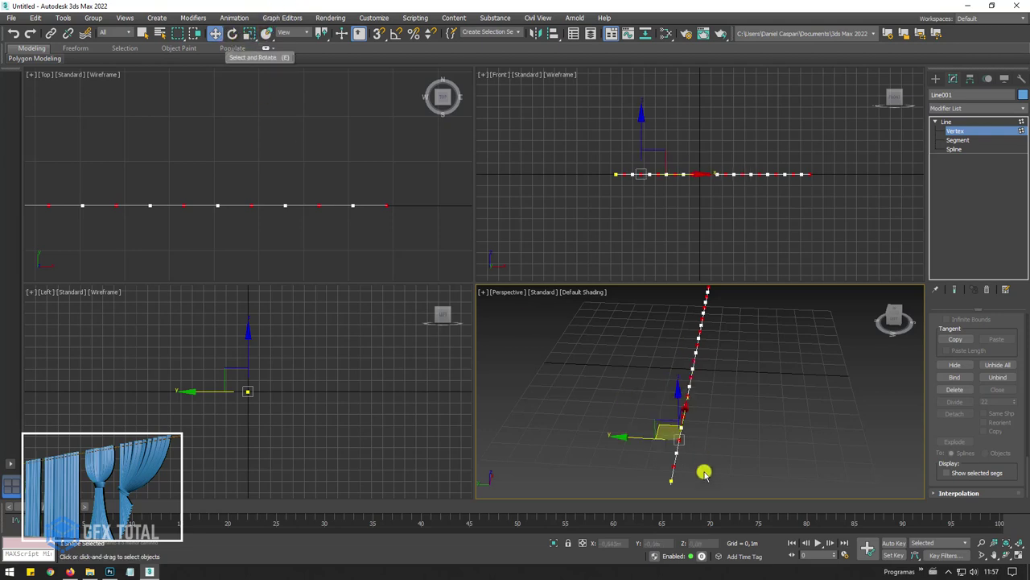
mouse_move(702, 472)
alt+middle_down()
mouse_move(672, 432)
mouse_move(637, 421)
alt+middle_up()
drag(703, 407, 798, 410)
scroll(800, 407, down, 3)
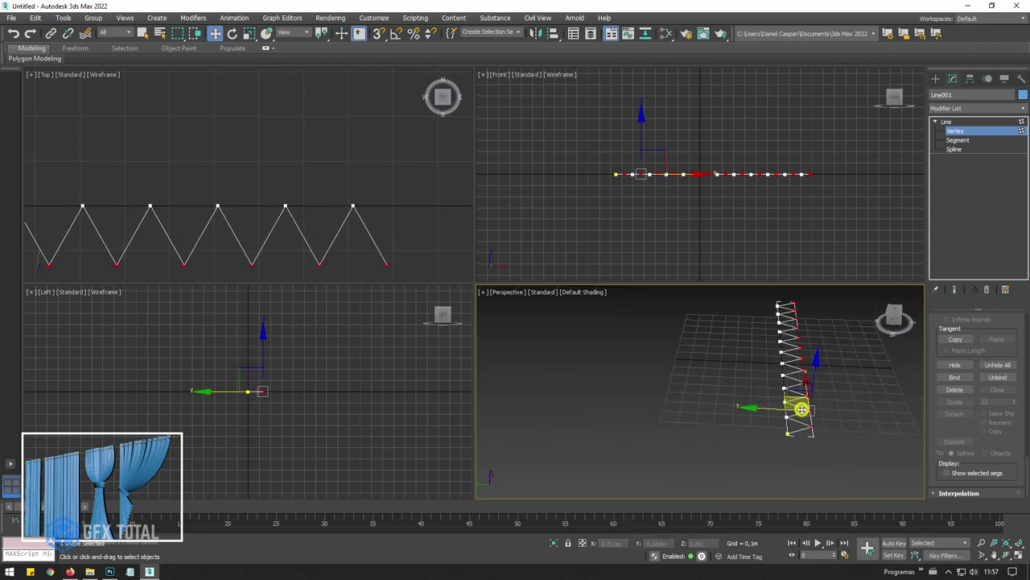
scroll(829, 417, down, 2)
scroll(795, 421, up, 3)
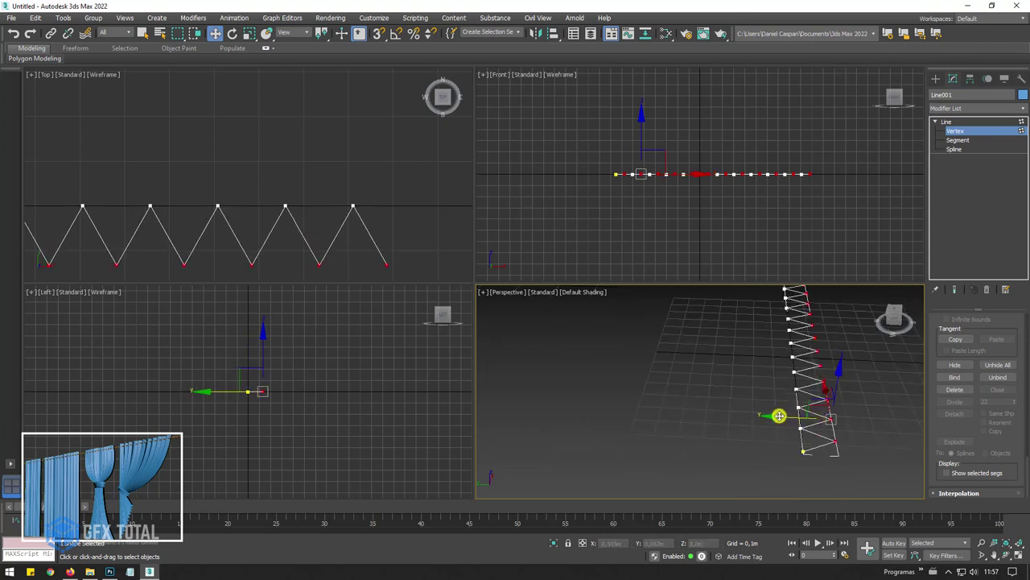
drag(779, 416, 834, 439)
mouse_move(835, 440)
alt+middle_down()
mouse_move(768, 453)
mouse_move(720, 510)
mouse_move(755, 470)
mouse_move(734, 434)
alt+middle_up()
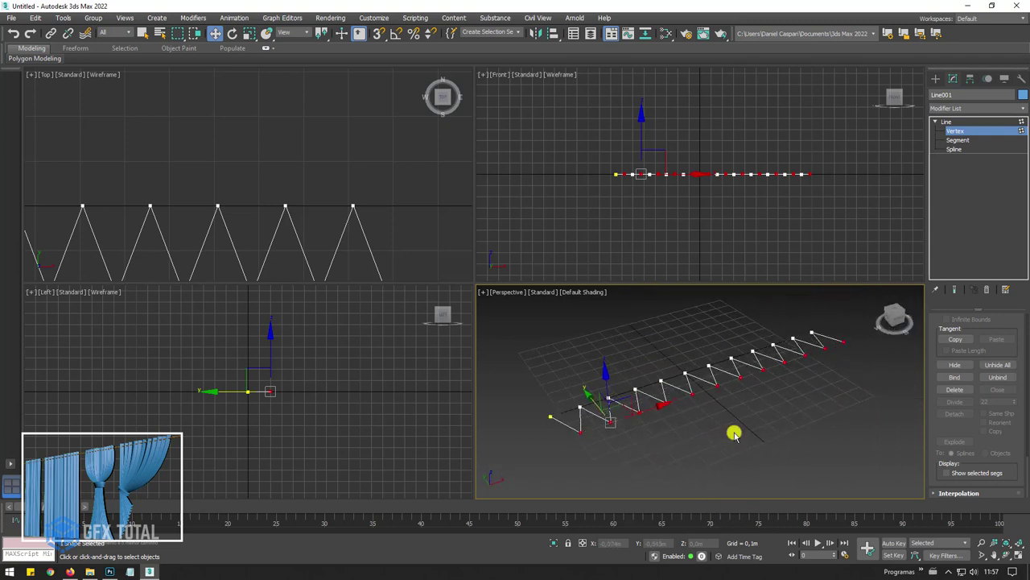
click(797, 396)
click(942, 122)
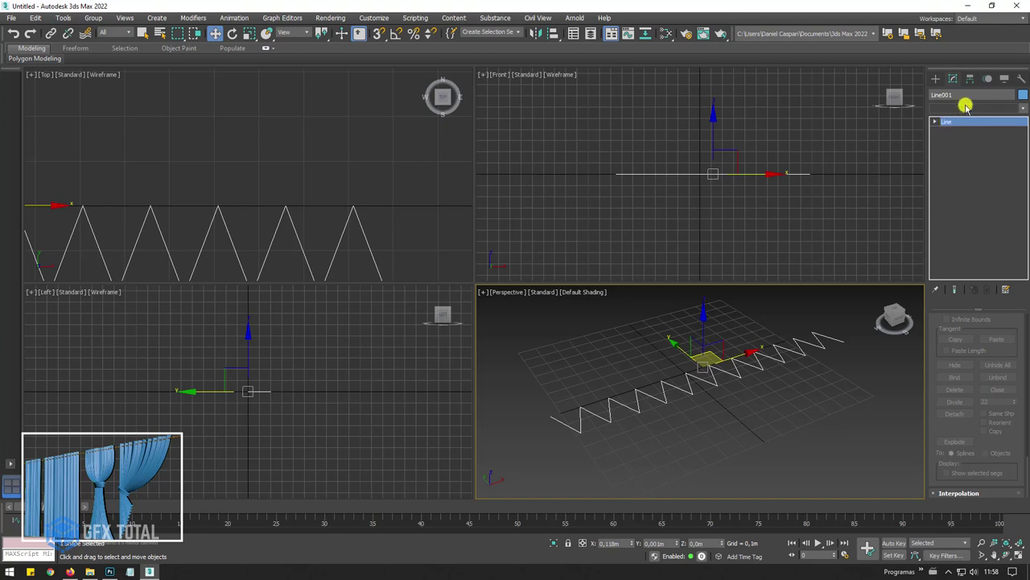
Add an Extrude modifier to the zigzag line with Amount 2,6.
click(966, 106)
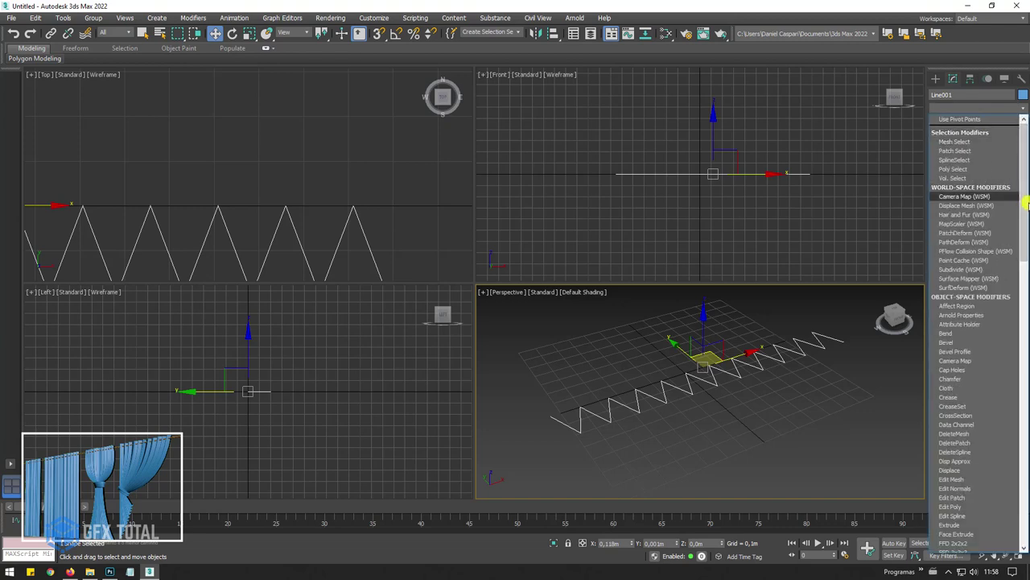
scroll(997, 278, down, 6)
scroll(997, 279, down, 1)
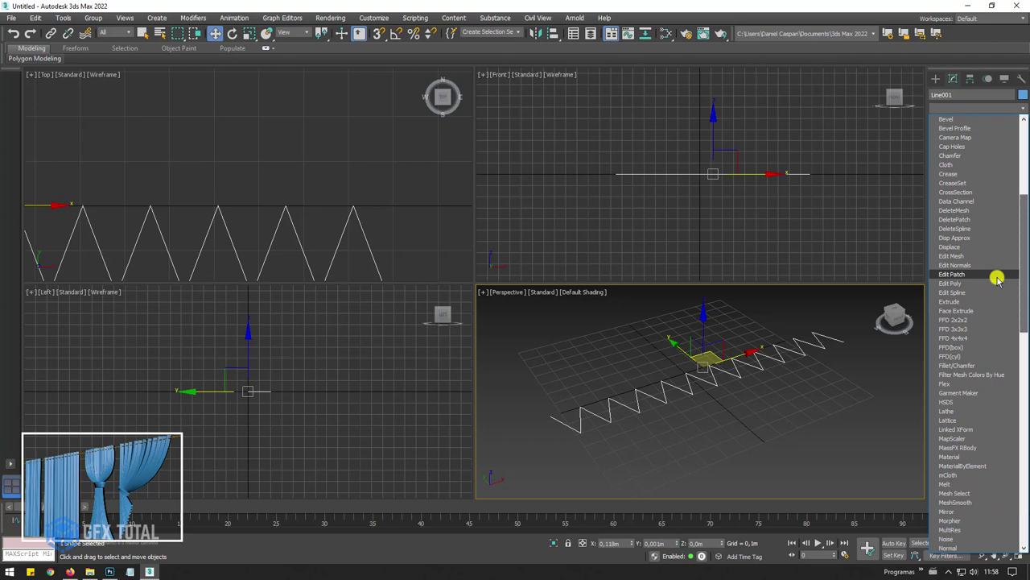
click(951, 302)
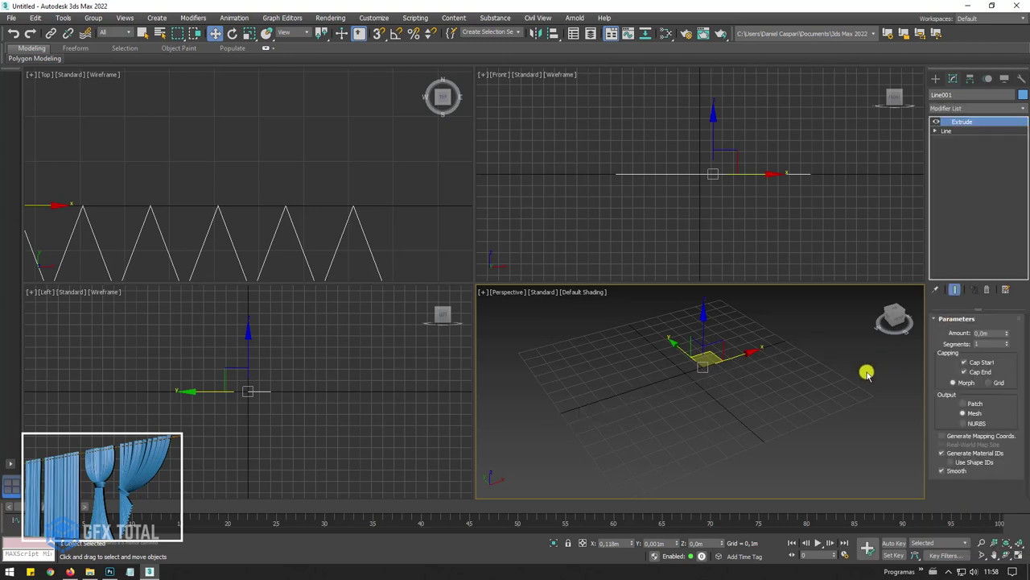
double_click(990, 332)
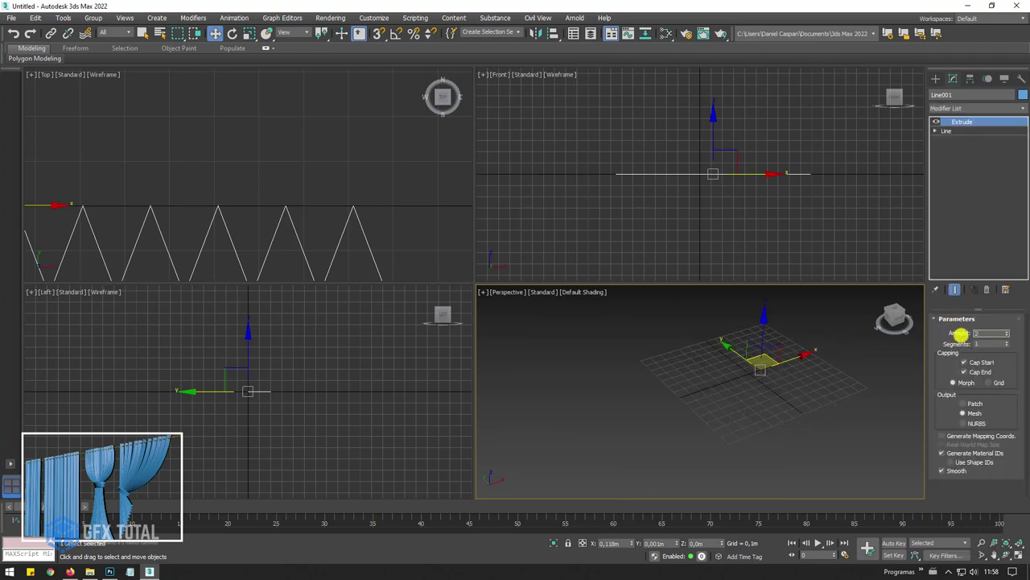
text(2,6)
key(Return)
alt+middle_drag(835, 340, 801, 417)
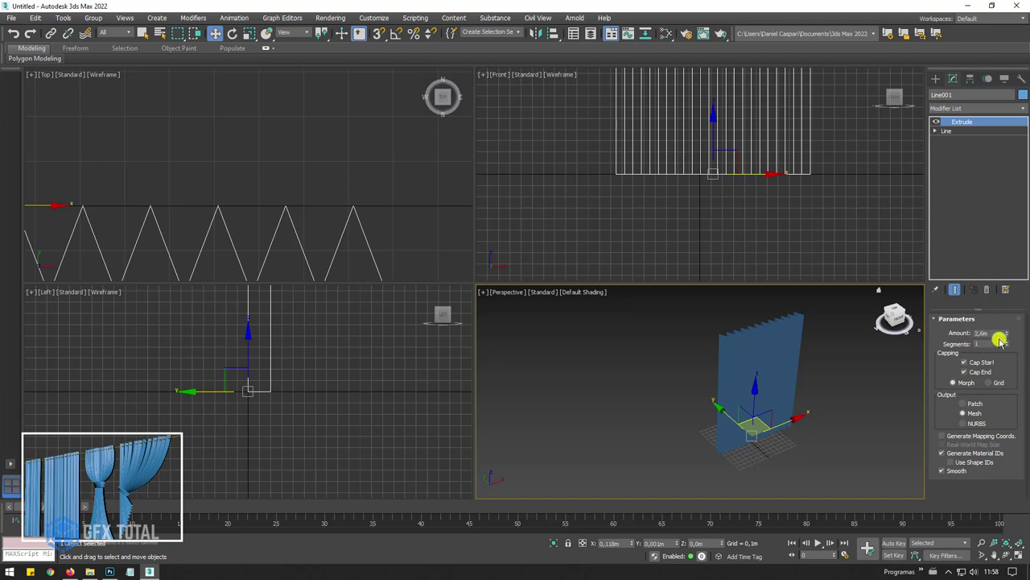
click(370, 18)
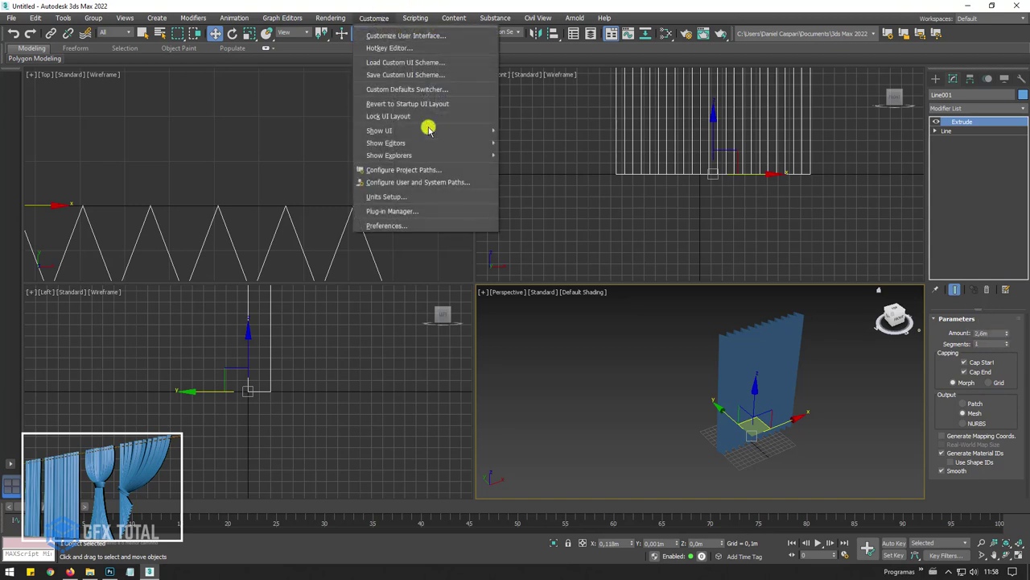
click(398, 195)
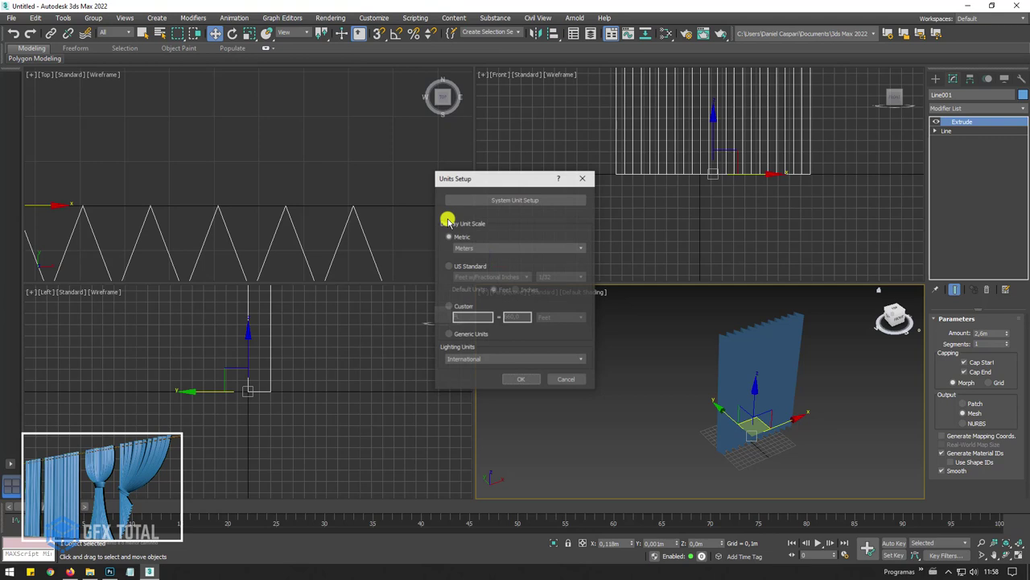
click(493, 247)
click(492, 248)
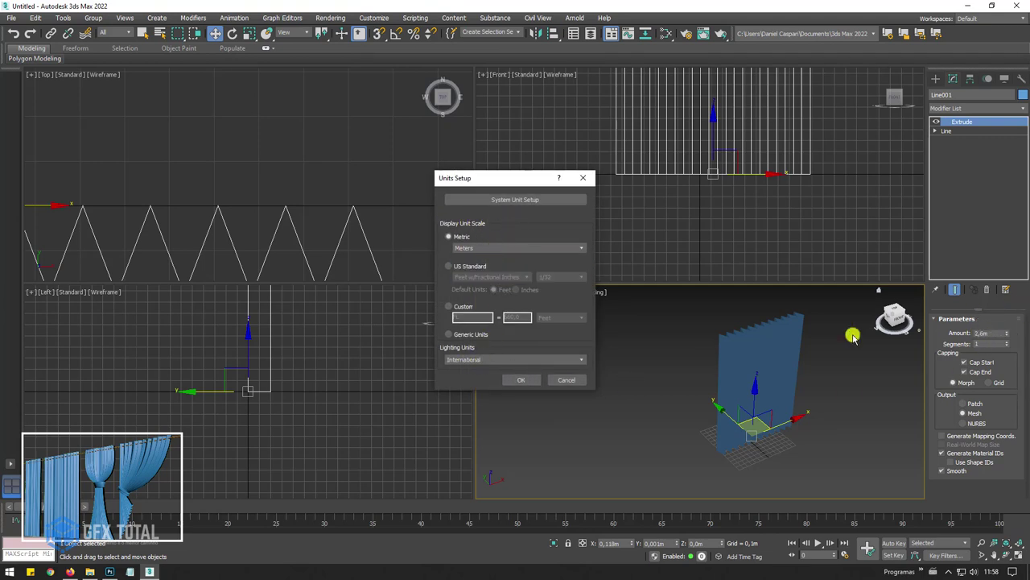
drag(507, 181, 516, 123)
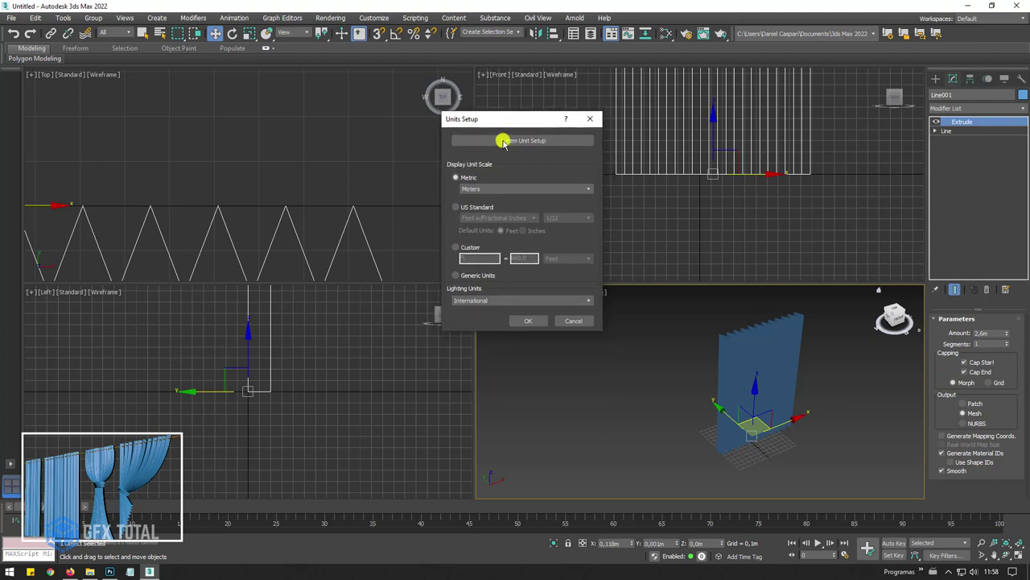
click(521, 141)
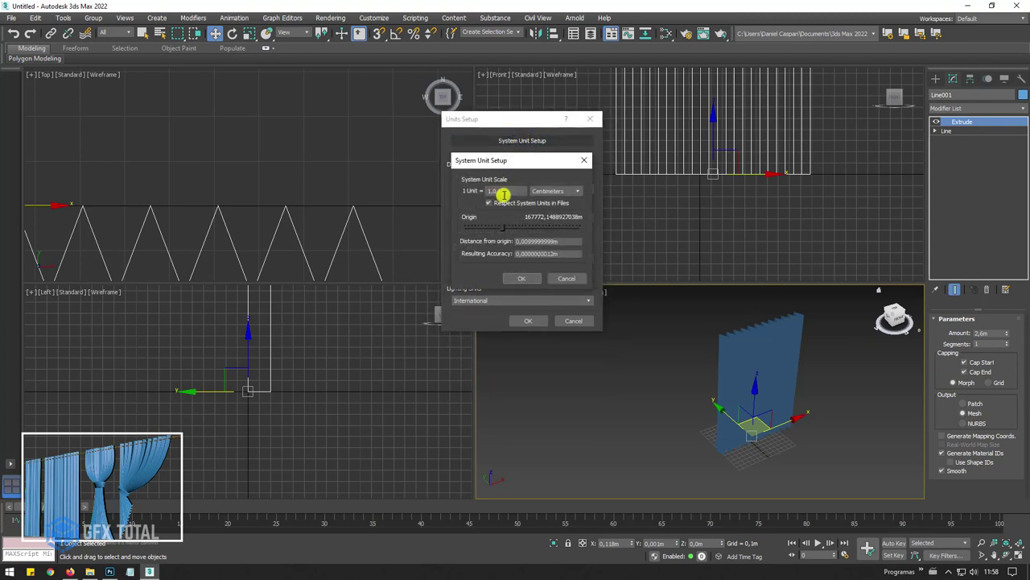
double_click(498, 194)
click(522, 279)
click(525, 320)
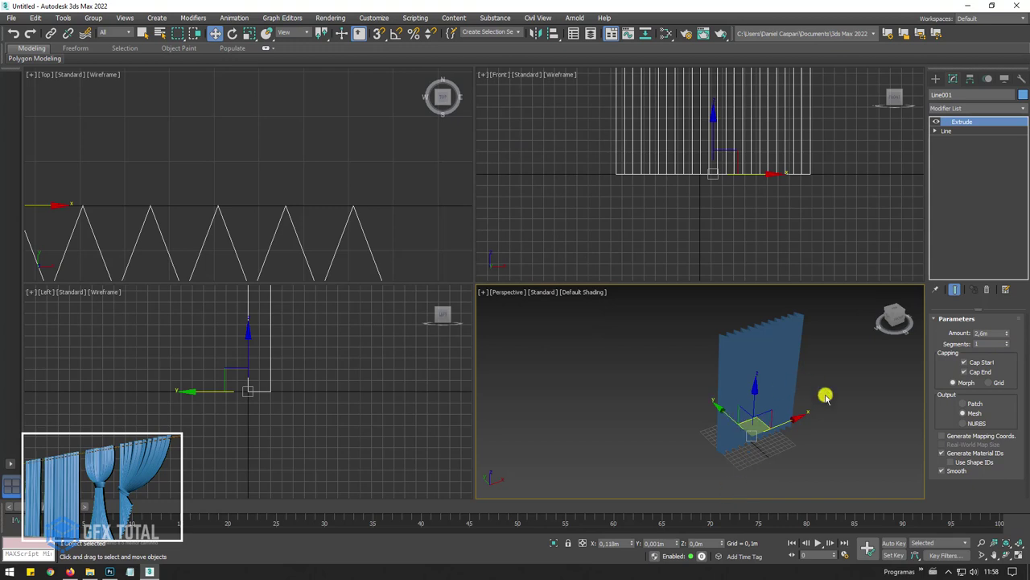
Turn on Edged Faces and add a TurboSmooth modifier above Extrude on the curtain.
mouse_move(825, 396)
alt+middle_down()
mouse_move(779, 391)
mouse_move(761, 372)
mouse_move(817, 363)
mouse_move(837, 414)
mouse_move(704, 441)
mouse_move(807, 462)
mouse_move(824, 361)
mouse_move(793, 246)
mouse_move(803, 426)
mouse_move(772, 442)
mouse_move(766, 407)
mouse_move(778, 435)
mouse_move(750, 419)
alt+middle_up()
key(F4)
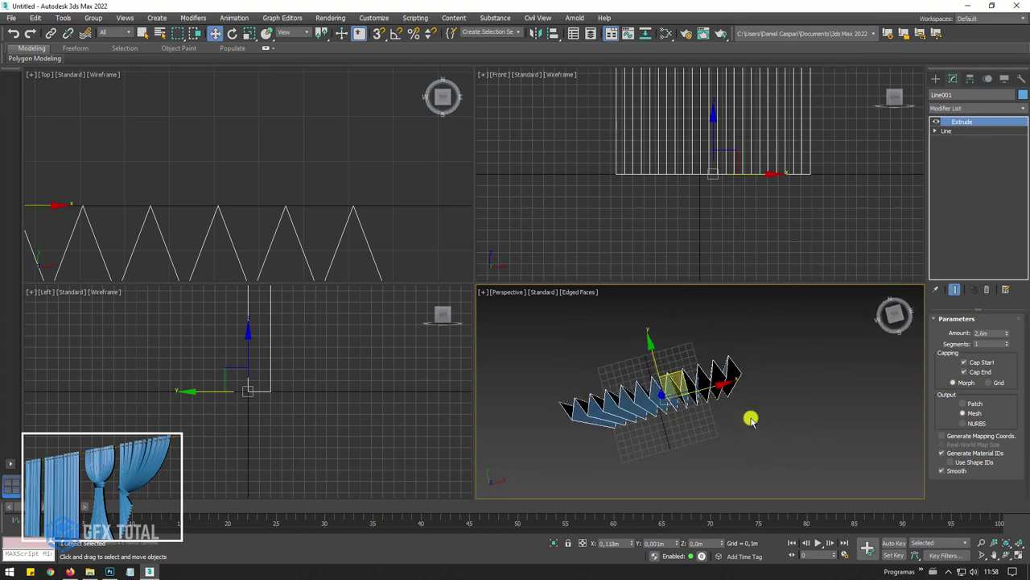
click(974, 108)
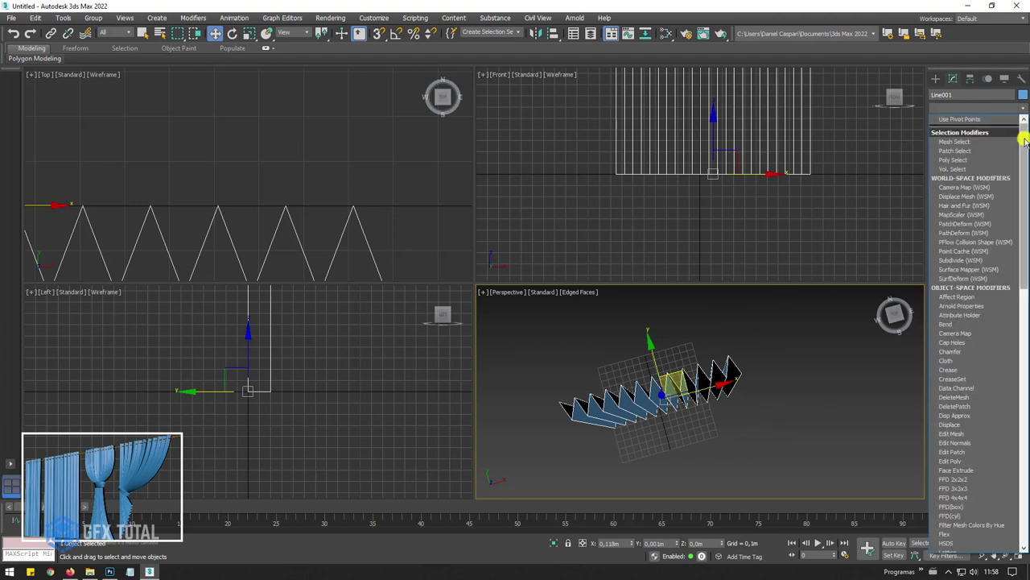
drag(1024, 138, 1028, 418)
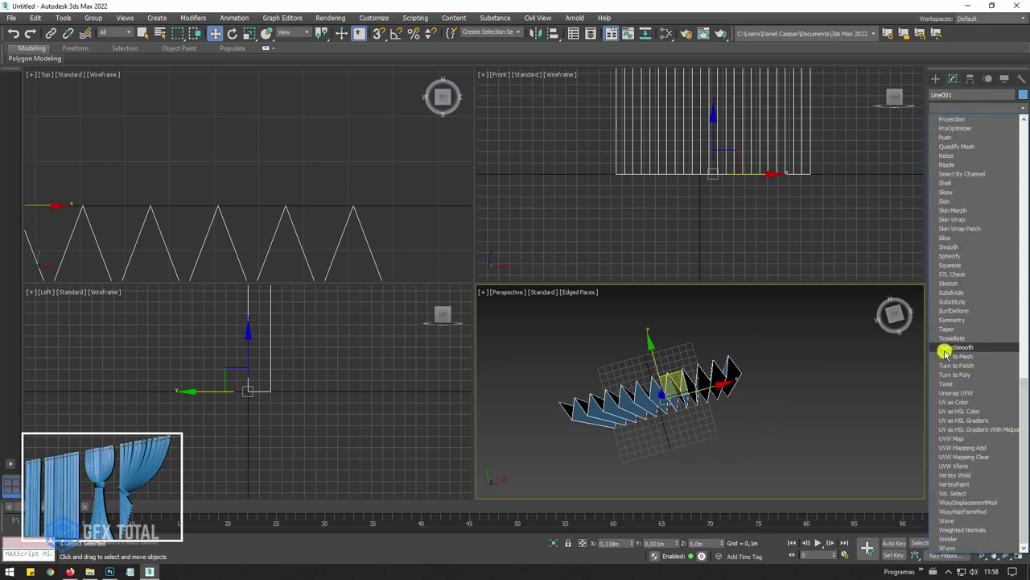
click(948, 348)
mouse_move(540, 416)
alt+middle_down()
mouse_move(777, 384)
mouse_move(755, 416)
mouse_move(716, 371)
mouse_move(778, 368)
mouse_move(748, 428)
mouse_move(733, 429)
alt+middle_up()
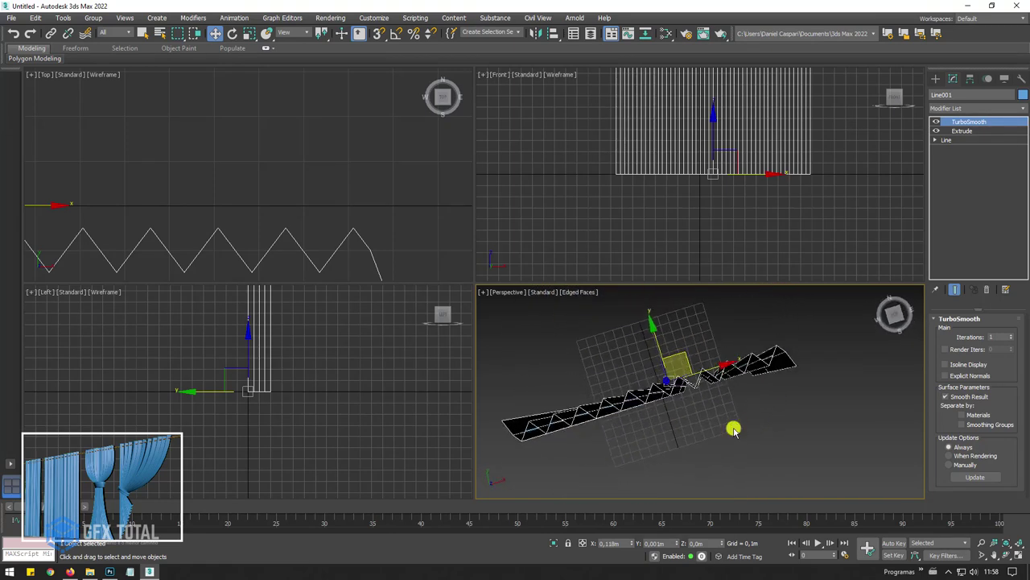
Set TurboSmooth Iterations to 3, then switch to Line001's Vertex sub-object level.
double_click(997, 337)
text(3)
key(Return)
mouse_move(713, 400)
alt+middle_down()
mouse_move(637, 414)
mouse_move(644, 401)
mouse_move(762, 392)
mouse_move(665, 427)
mouse_move(637, 416)
mouse_move(701, 413)
alt+middle_up()
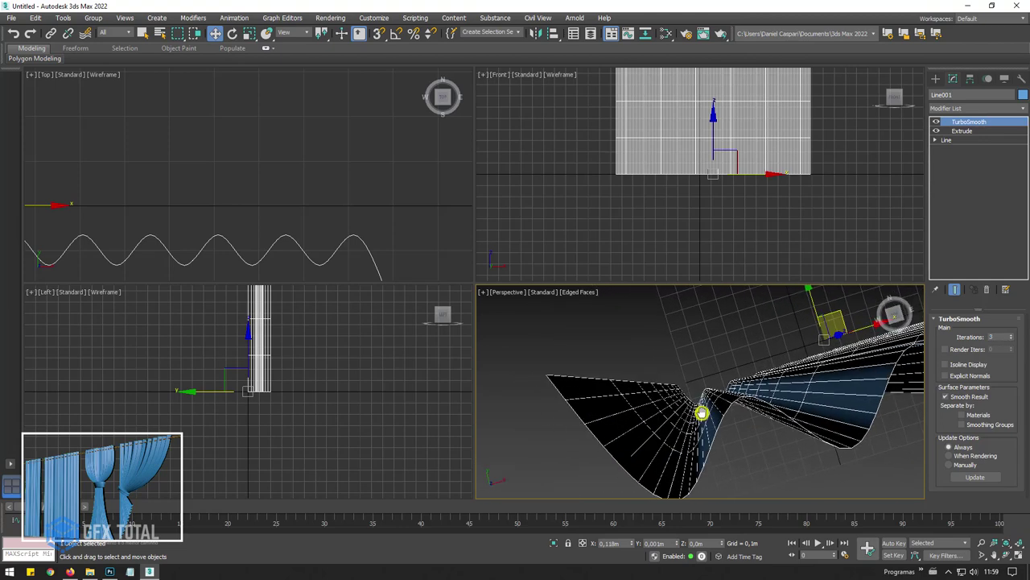
click(935, 141)
click(956, 149)
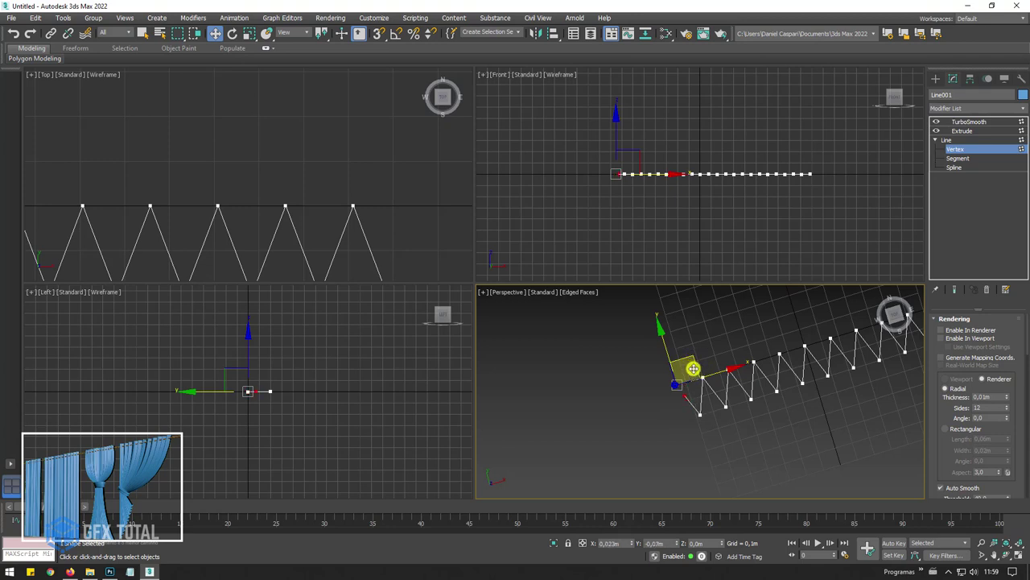
Nudge the base line's end vertices to reshape the curtain with the end result shown.
drag(693, 368, 694, 369)
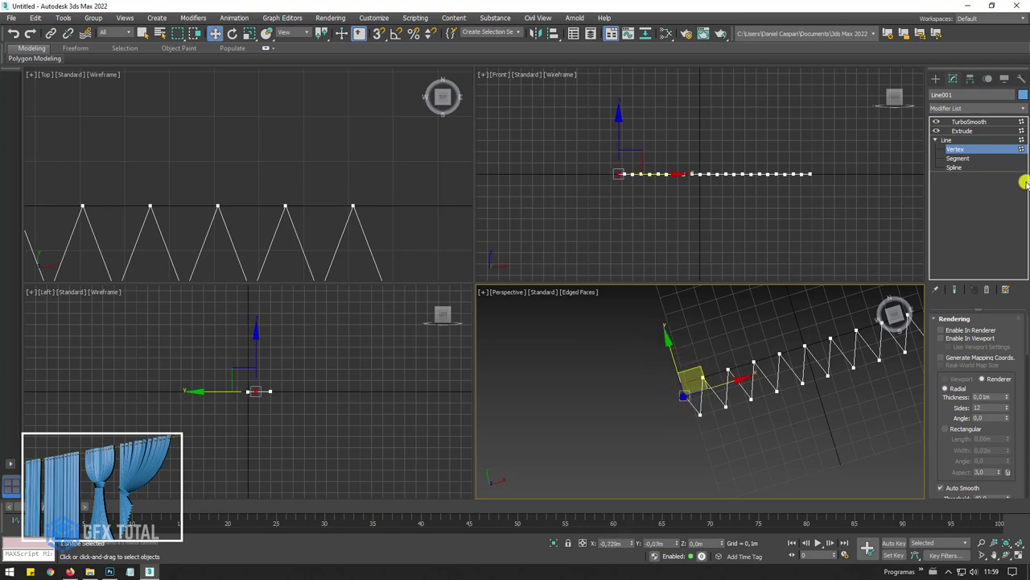
click(952, 290)
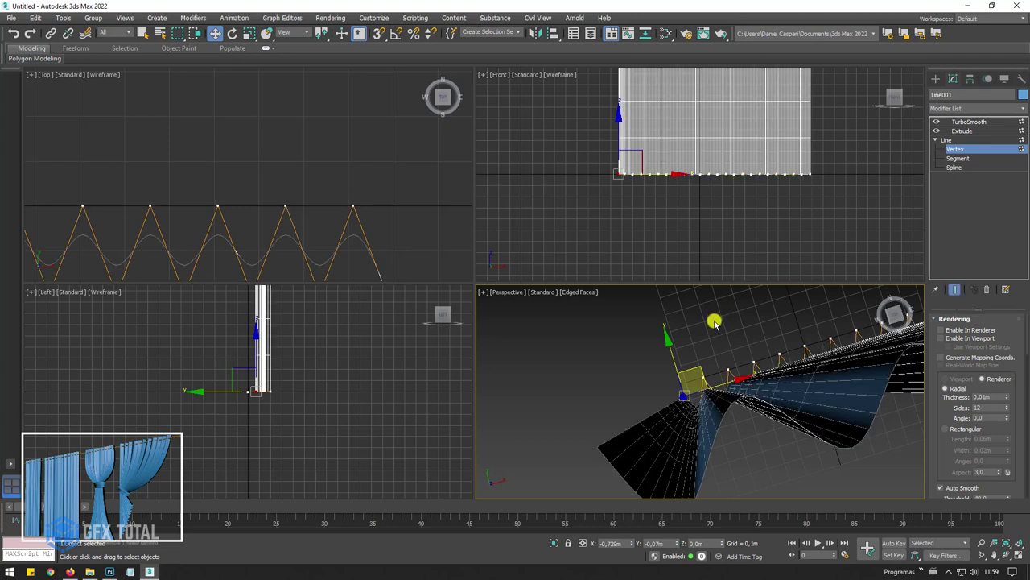
drag(700, 371, 698, 371)
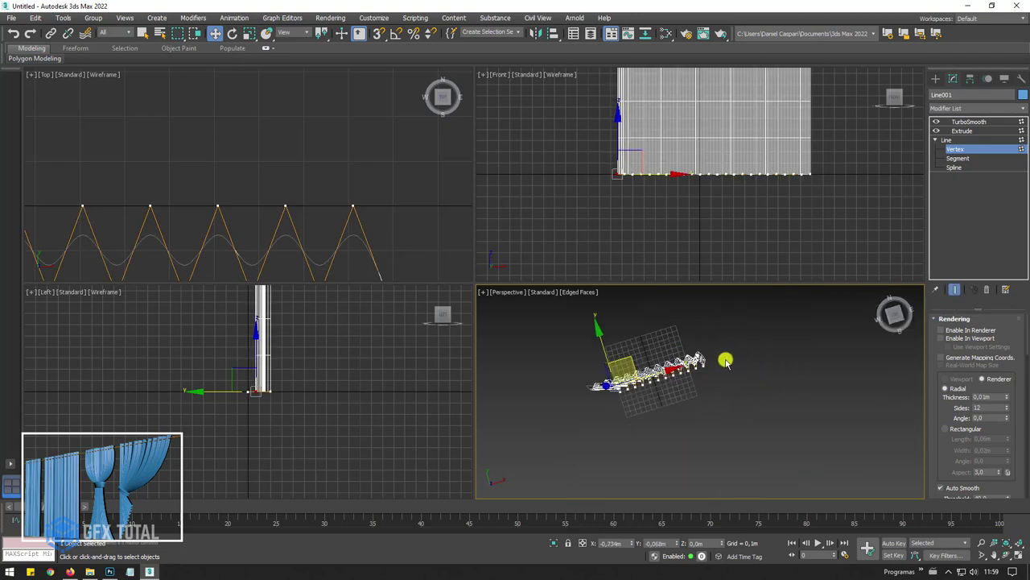
drag(698, 371, 692, 365)
scroll(692, 365, up, 3)
click(686, 352)
mouse_move(685, 352)
middle_down()
mouse_move(766, 352)
mouse_move(720, 341)
middle_up()
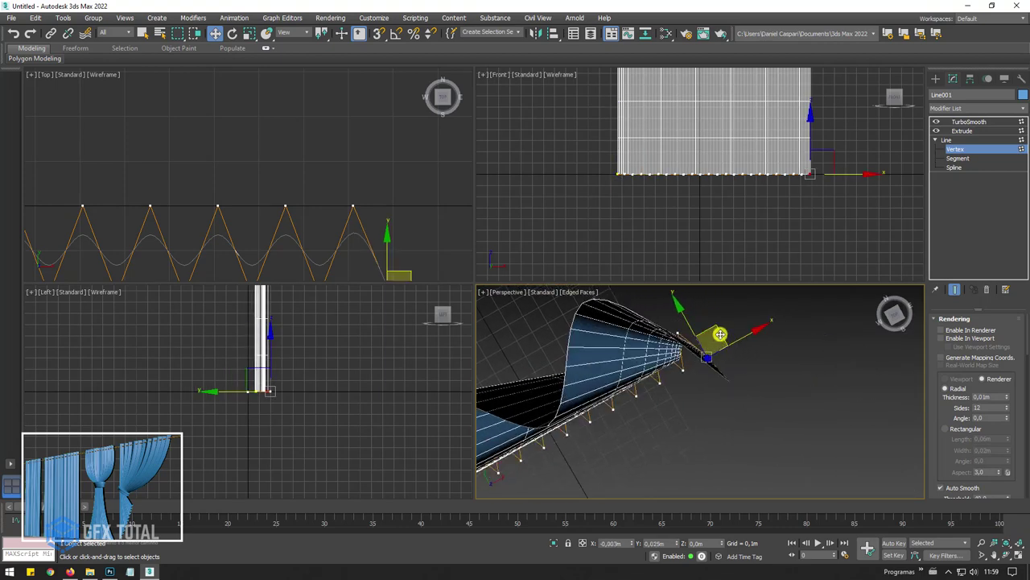
drag(719, 338, 716, 327)
mouse_move(715, 330)
alt+middle_down()
mouse_move(780, 396)
mouse_move(770, 334)
alt+middle_up()
scroll(770, 334, down, 3)
Exit Vertex mode and select TurboSmooth in the modifier stack.
click(959, 131)
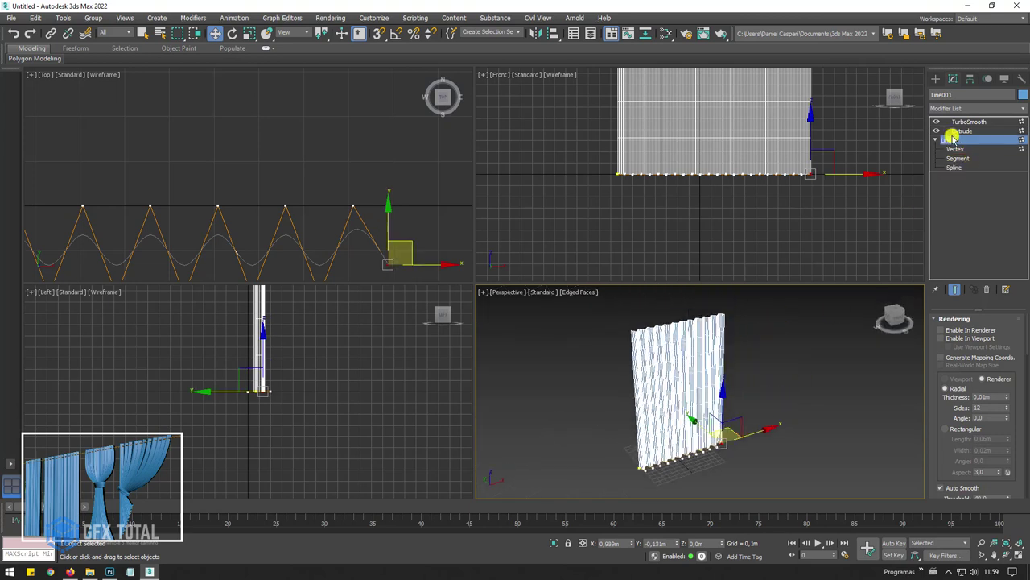
click(966, 123)
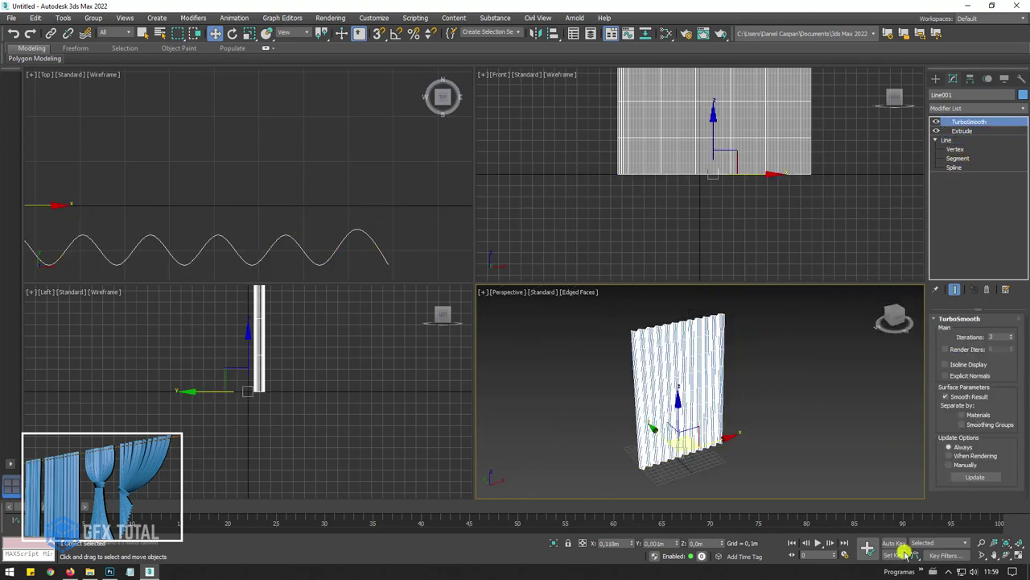
scroll(697, 363, up, 2)
Hide face edges and orbit to look down over the shaded curtain.
key(F4)
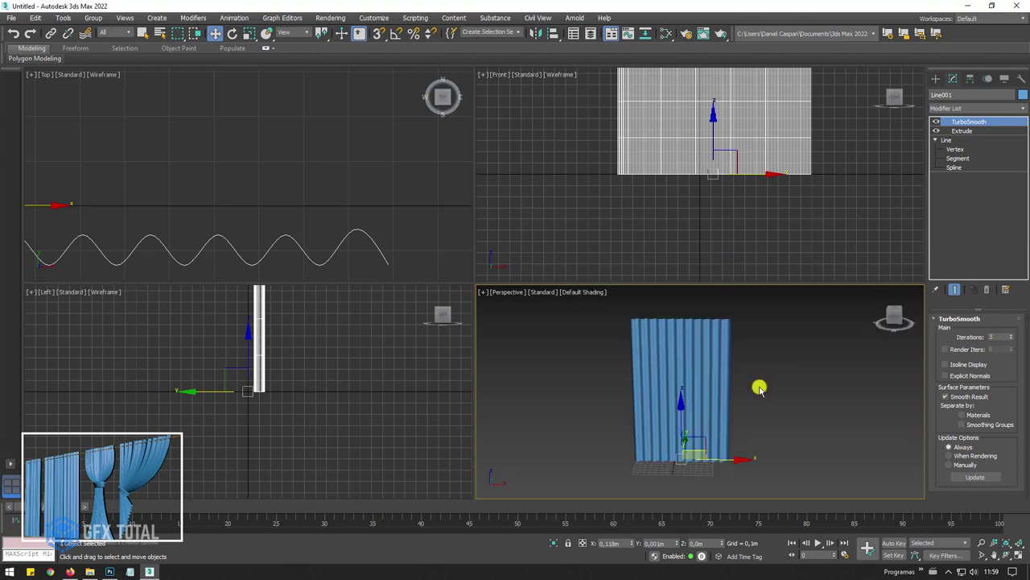
scroll(759, 384, up, 3)
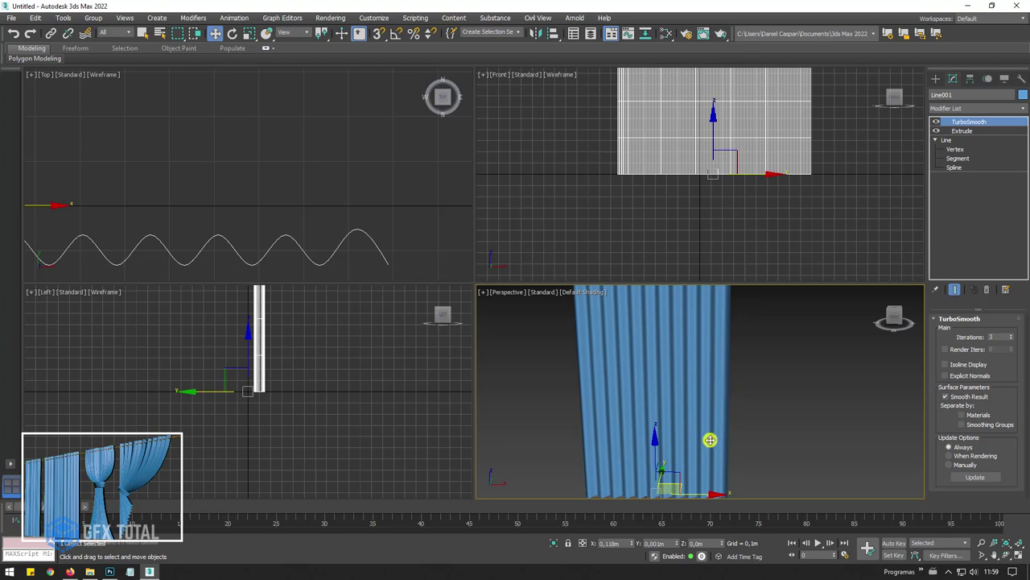
mouse_move(685, 449)
alt+middle_down()
mouse_move(779, 439)
mouse_move(880, 249)
alt+middle_up()
In Vertex mode, slide one of Line001's base-line points left along X.
click(969, 150)
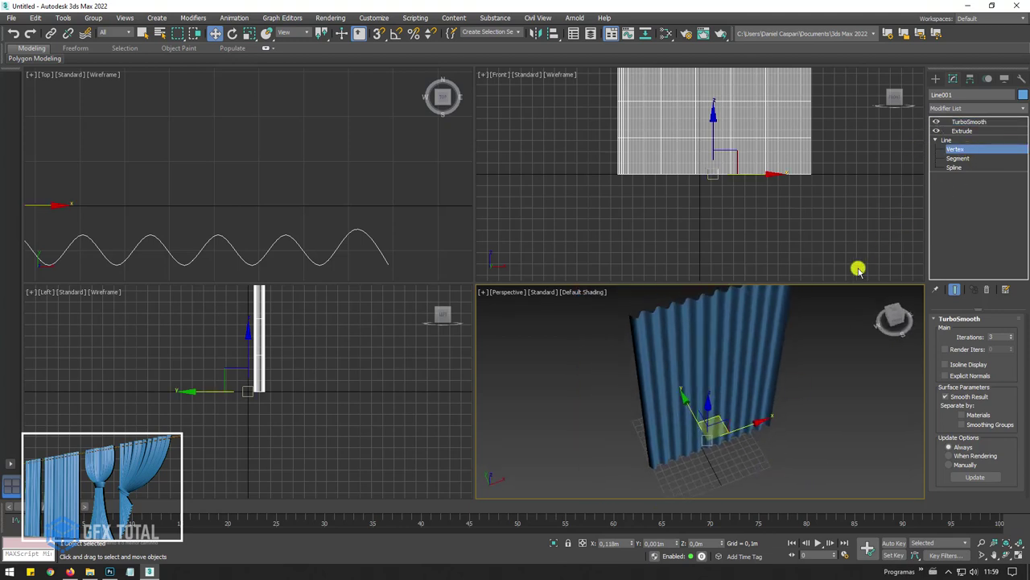
mouse_move(667, 460)
alt+middle_down()
mouse_move(644, 483)
mouse_move(663, 384)
alt+middle_up()
scroll(663, 384, up, 1)
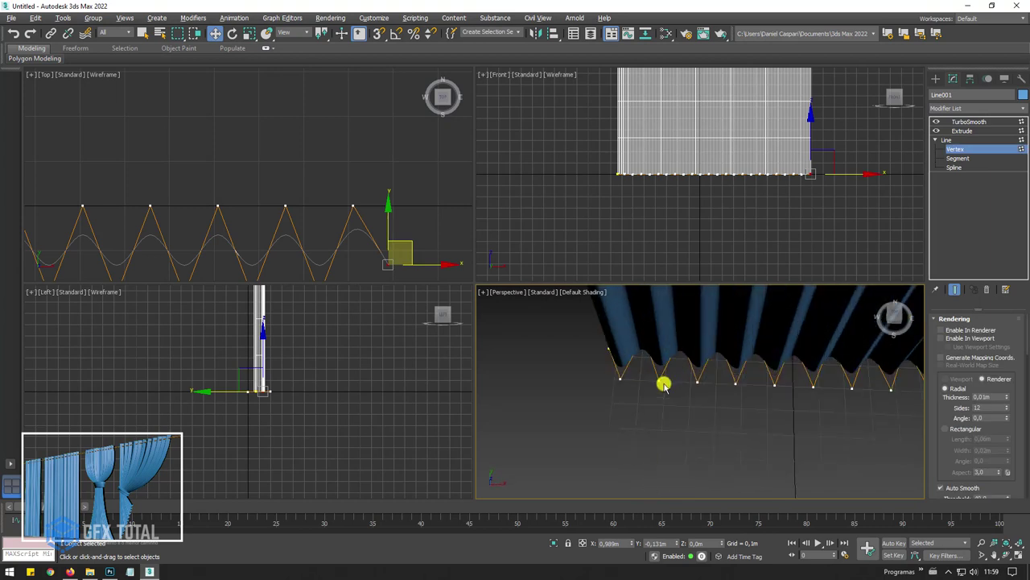
scroll(663, 381, up, 3)
drag(669, 393, 633, 354)
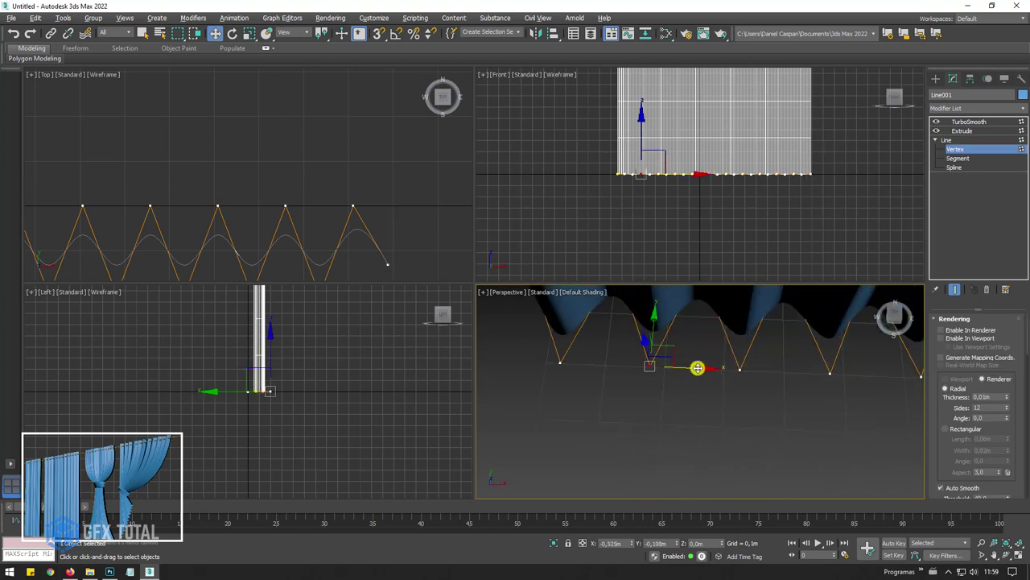
drag(697, 365, 655, 368)
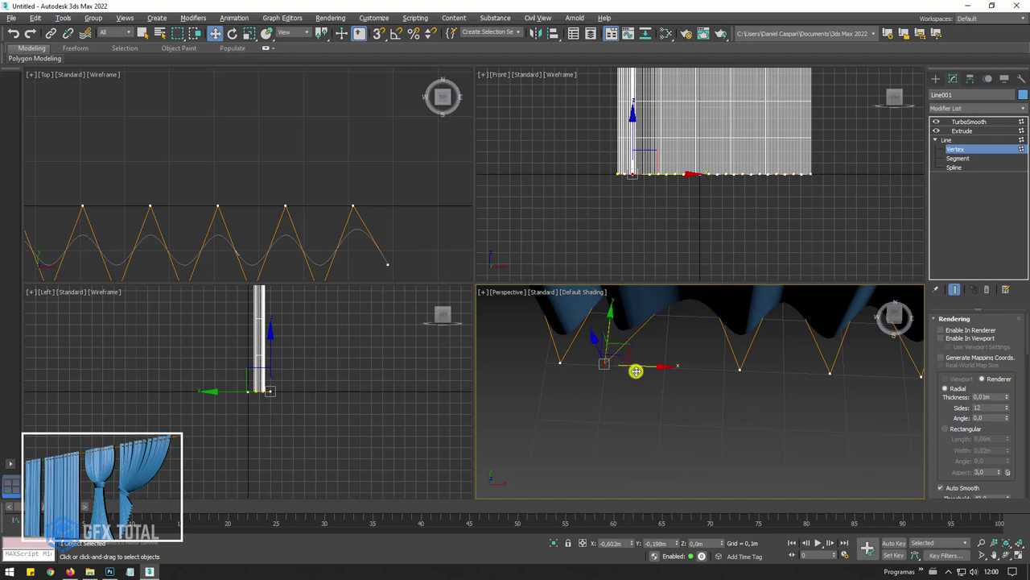
Select a neighbouring base-line point and slide it sideways along X.
mouse_move(741, 352)
mouse_down()
mouse_move(777, 378)
mouse_move(811, 363)
mouse_up()
scroll(810, 361, down, 2)
scroll(766, 443, down, 3)
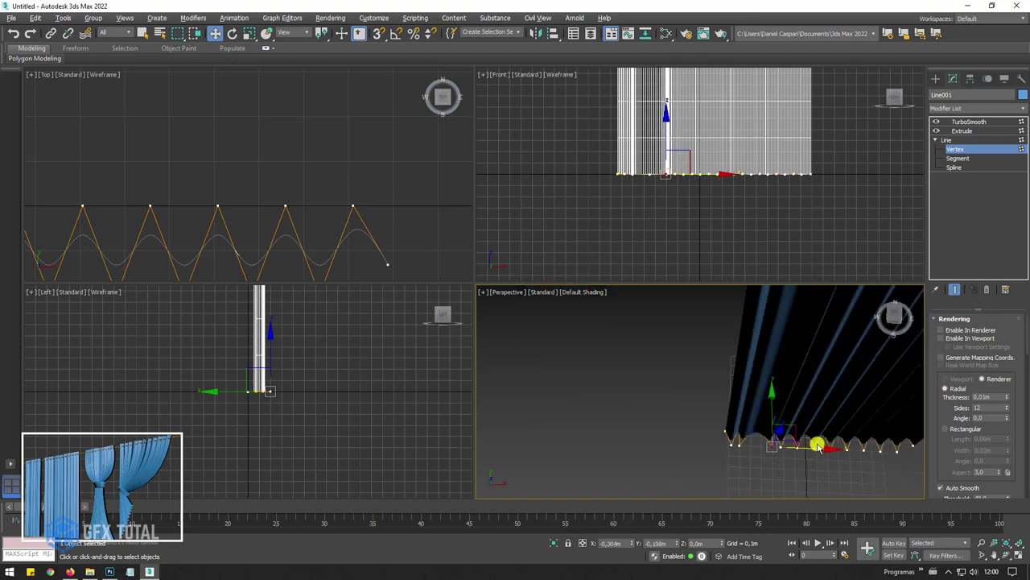
mouse_move(817, 446)
alt+middle_down()
mouse_move(814, 384)
mouse_move(740, 476)
mouse_move(740, 506)
mouse_move(773, 401)
mouse_move(731, 419)
alt+middle_up()
click(736, 362)
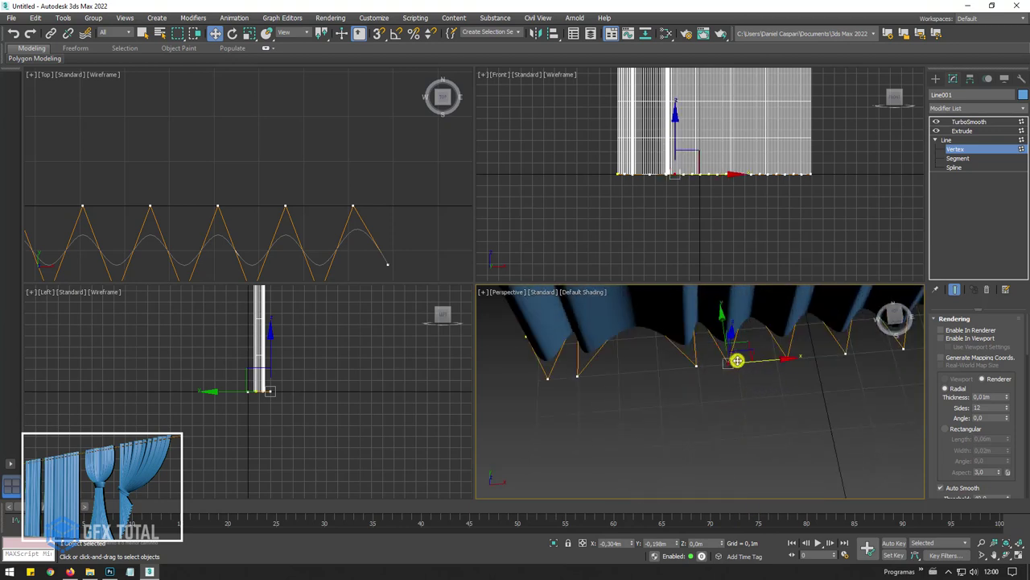
drag(765, 363, 810, 352)
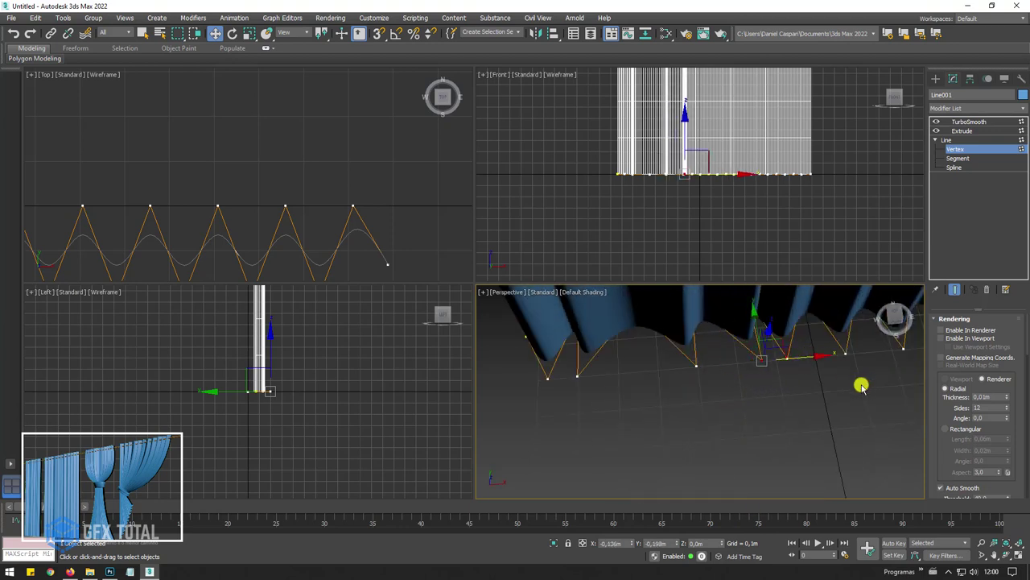
Push that point right along X and show face edges over the shaded curtain.
alt+middle_drag(862, 384, 754, 422)
drag(656, 386, 706, 382)
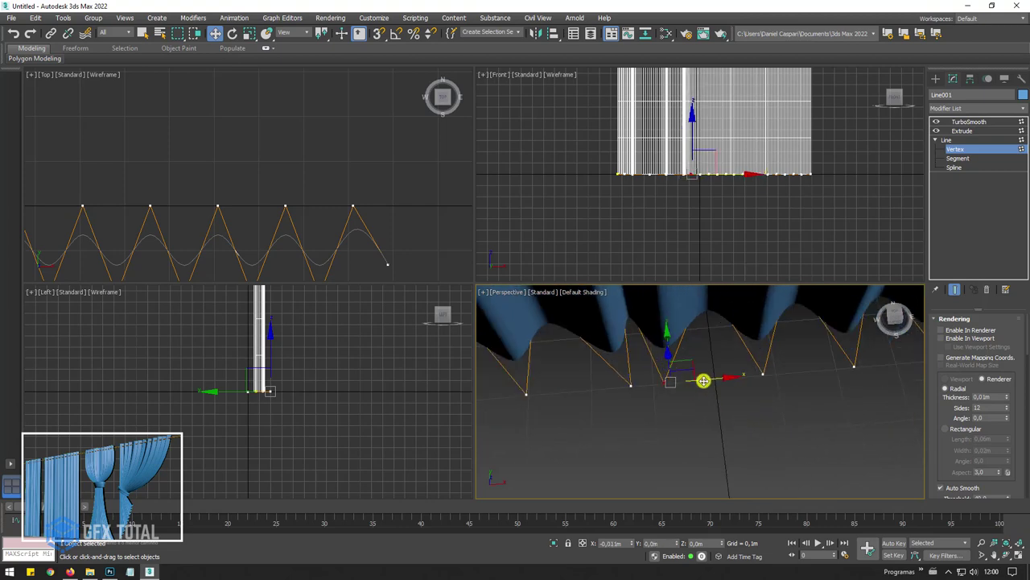
mouse_move(706, 378)
alt+middle_down()
mouse_move(667, 357)
mouse_move(672, 430)
mouse_move(690, 469)
alt+middle_up()
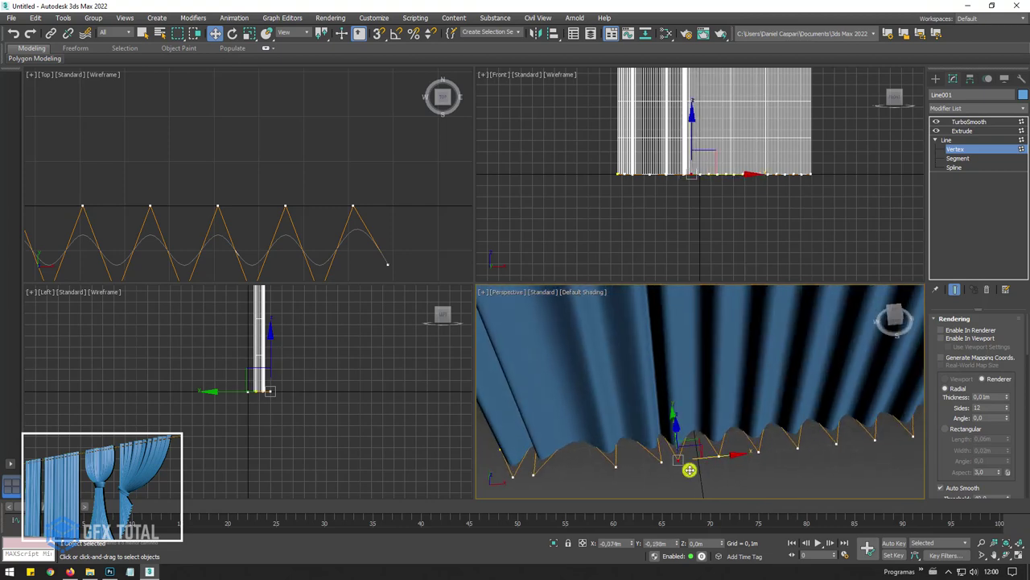
alt+middle_drag(620, 414, 635, 413)
key(F4)
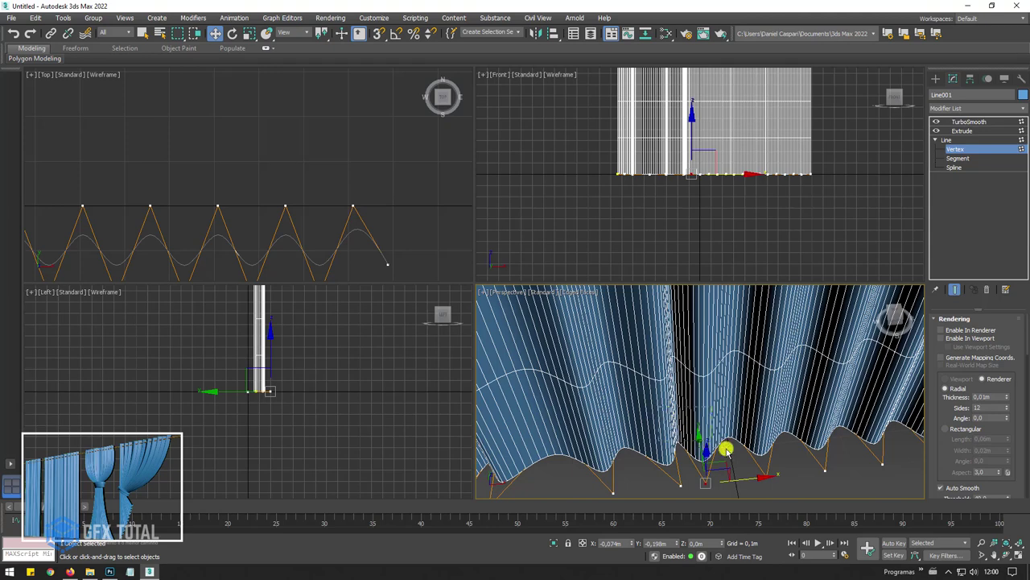
In wireframe, move a base-line point and push another progressively right along X.
mouse_move(726, 449)
mouse_down()
mouse_move(674, 416)
mouse_move(683, 416)
mouse_up()
key(F3)
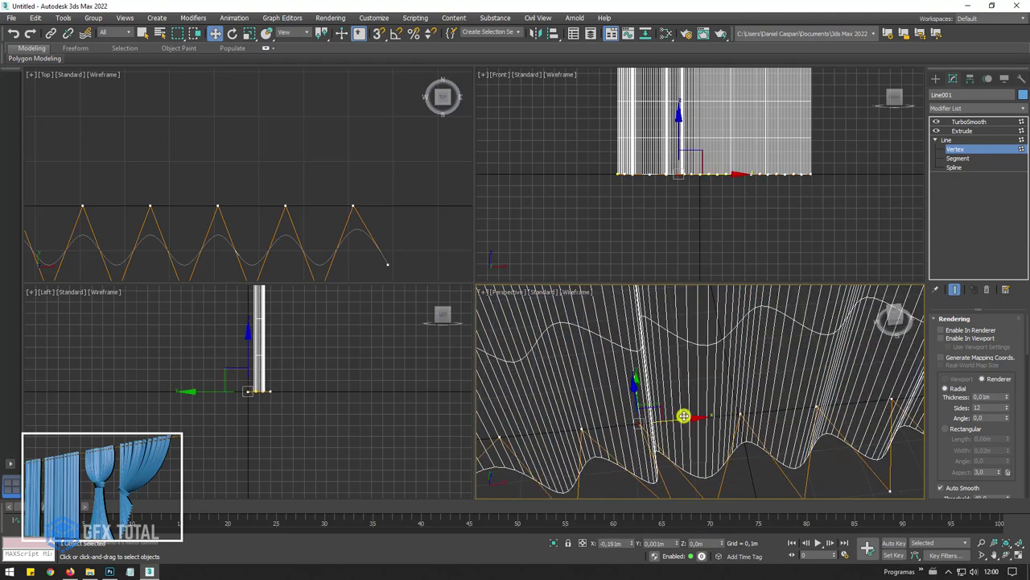
alt+middle_drag(680, 437, 727, 421)
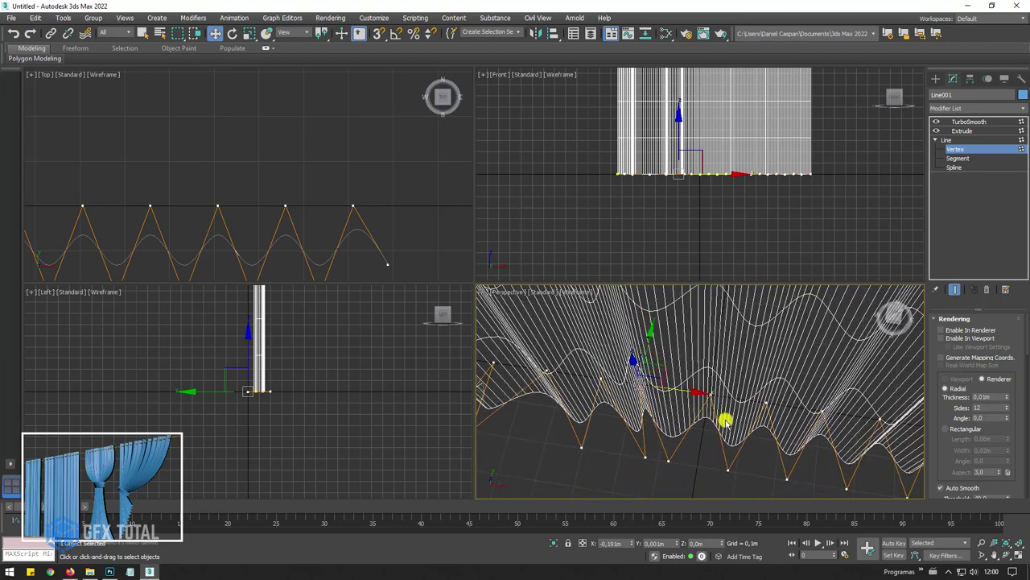
click(706, 378)
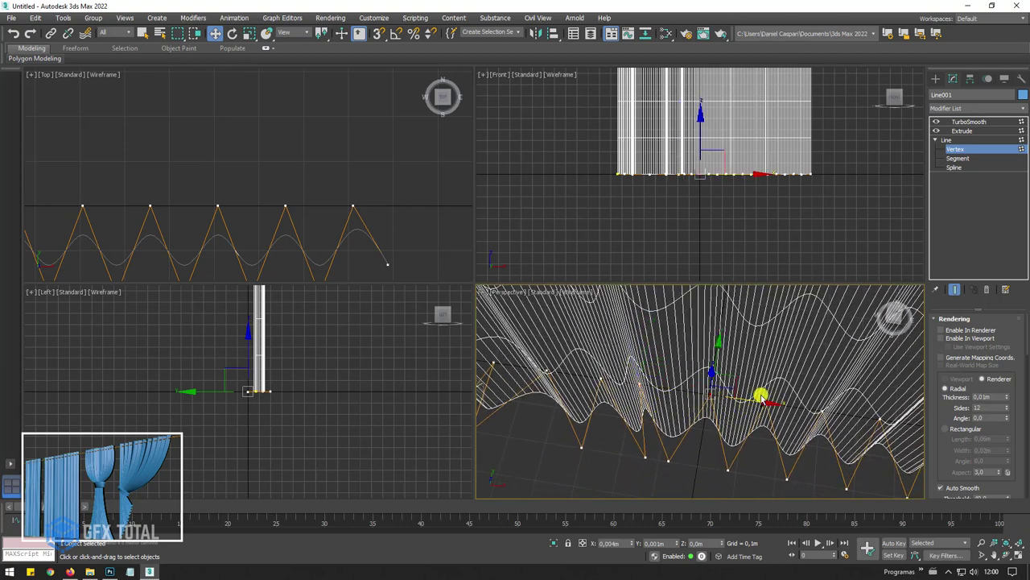
drag(748, 395, 786, 407)
alt+middle_drag(786, 407, 734, 409)
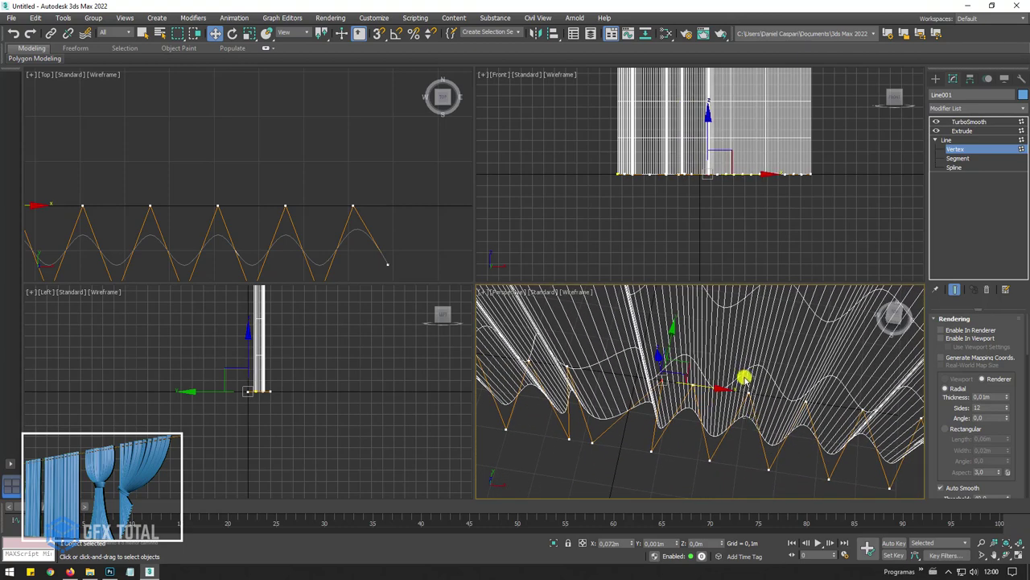
drag(743, 376, 835, 397)
mouse_move(835, 398)
alt+middle_down()
mouse_move(663, 392)
mouse_move(732, 425)
alt+middle_up()
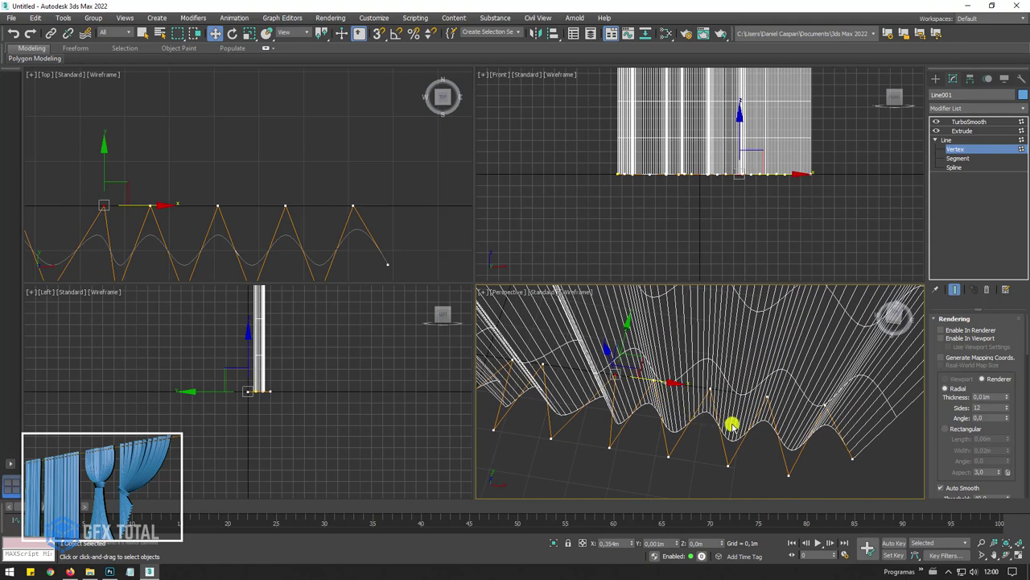
Shift a peak and lower zigzag points along X, then return to shaded display.
drag(599, 479, 600, 481)
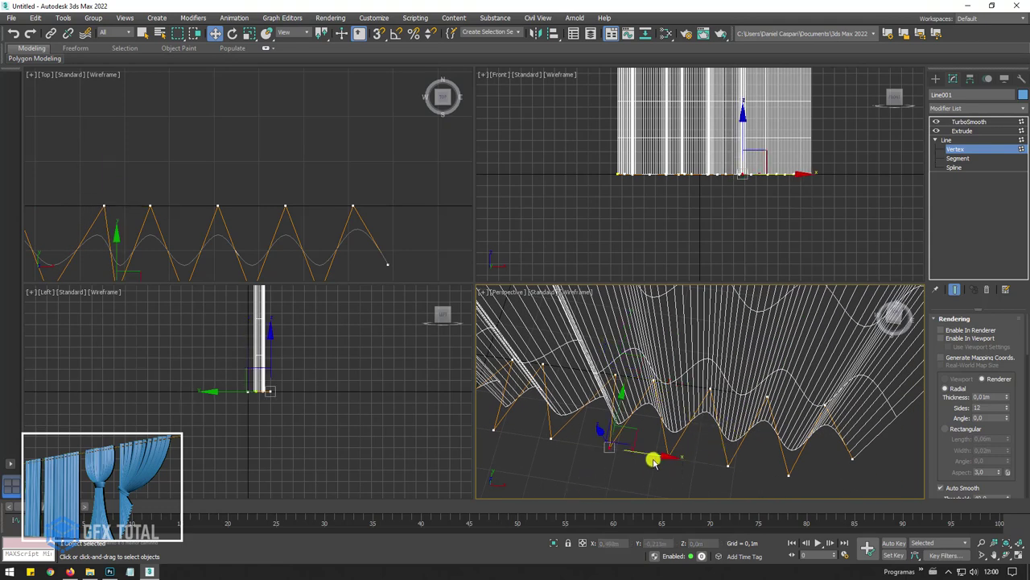
drag(653, 460, 681, 452)
click(766, 399)
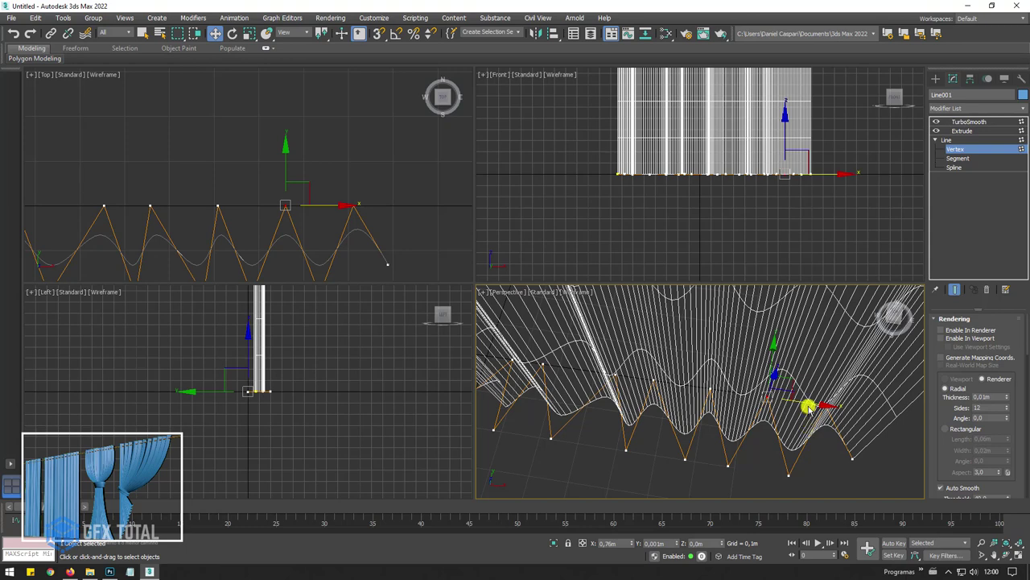
drag(807, 406, 824, 405)
click(797, 476)
drag(821, 483, 819, 481)
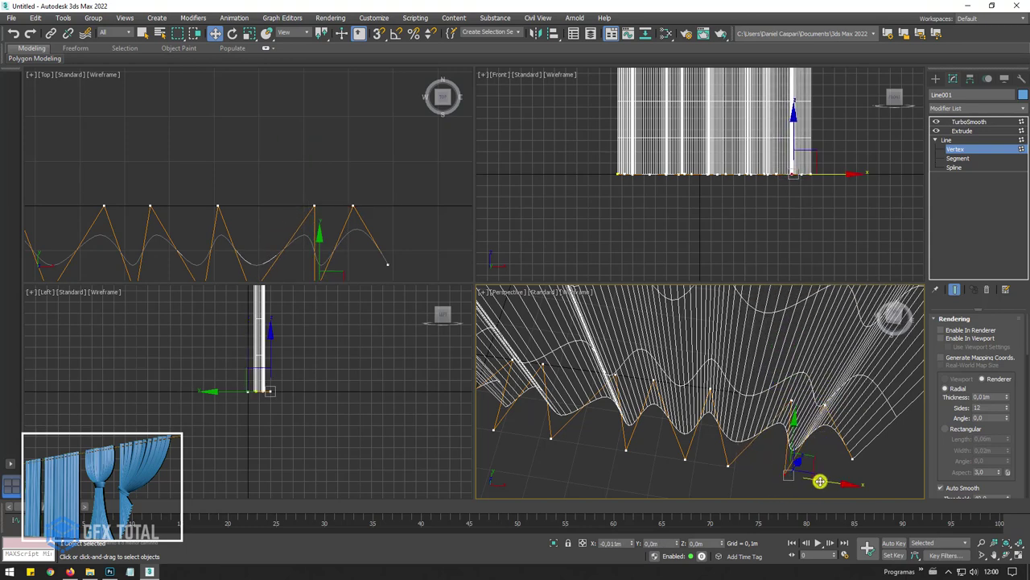
mouse_move(820, 482)
alt+middle_down()
mouse_move(726, 391)
mouse_move(717, 429)
mouse_move(663, 363)
mouse_move(661, 460)
mouse_move(616, 391)
mouse_move(715, 356)
alt+middle_up()
key(F3)
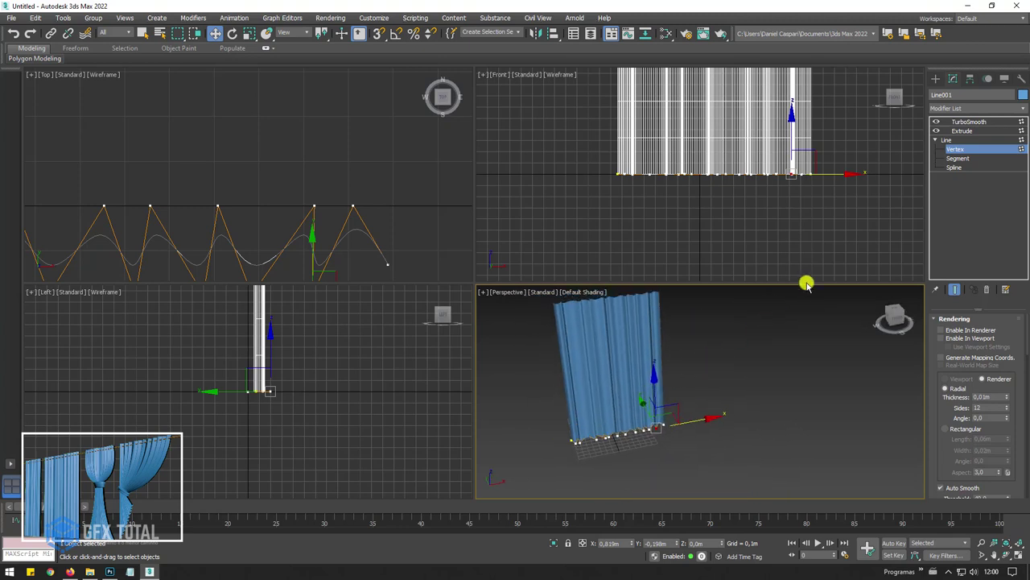
Select Line001's whole spline, turn off Show End Result, and maximize the Perspective viewport.
click(957, 166)
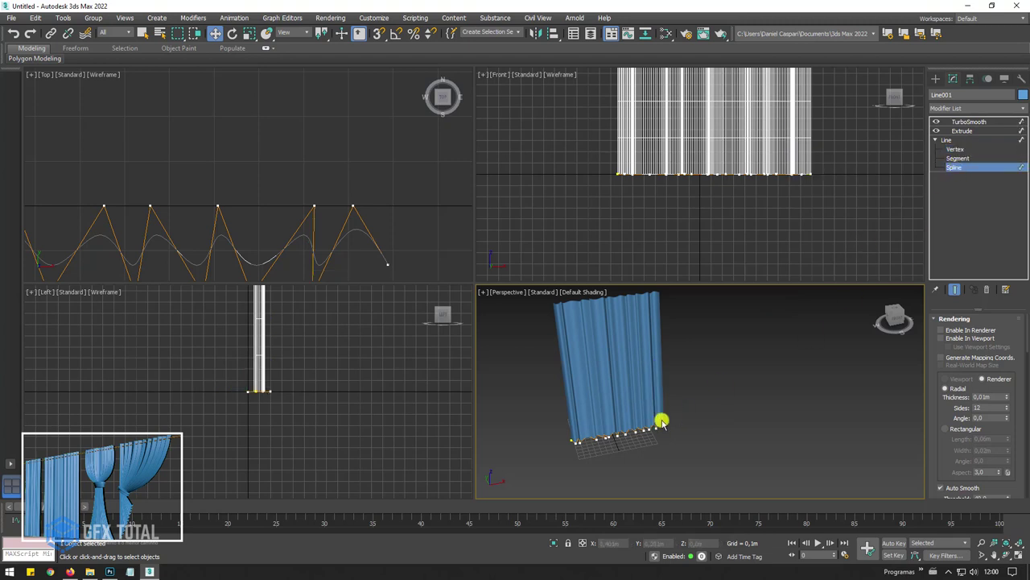
drag(693, 393, 448, 479)
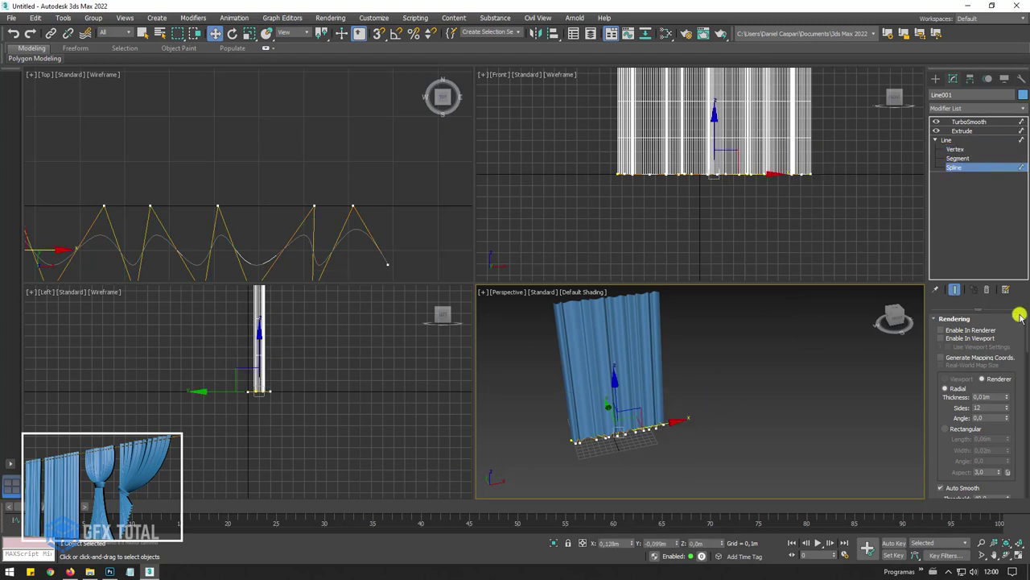
click(958, 292)
mouse_move(607, 391)
alt+middle_down()
mouse_move(612, 444)
mouse_move(642, 432)
alt+middle_up()
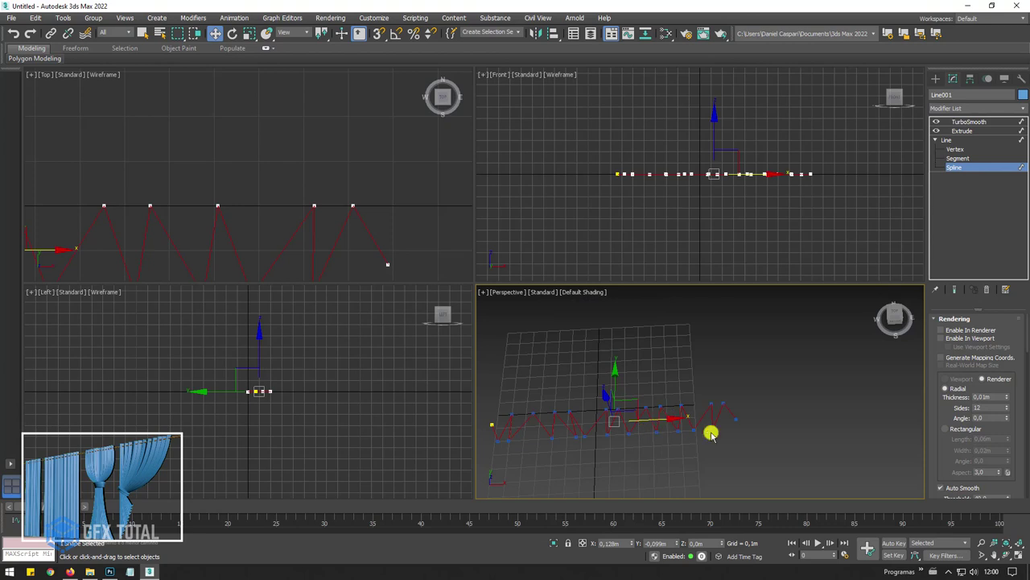
scroll(711, 435, down, 2)
middle_drag(762, 425, 753, 391)
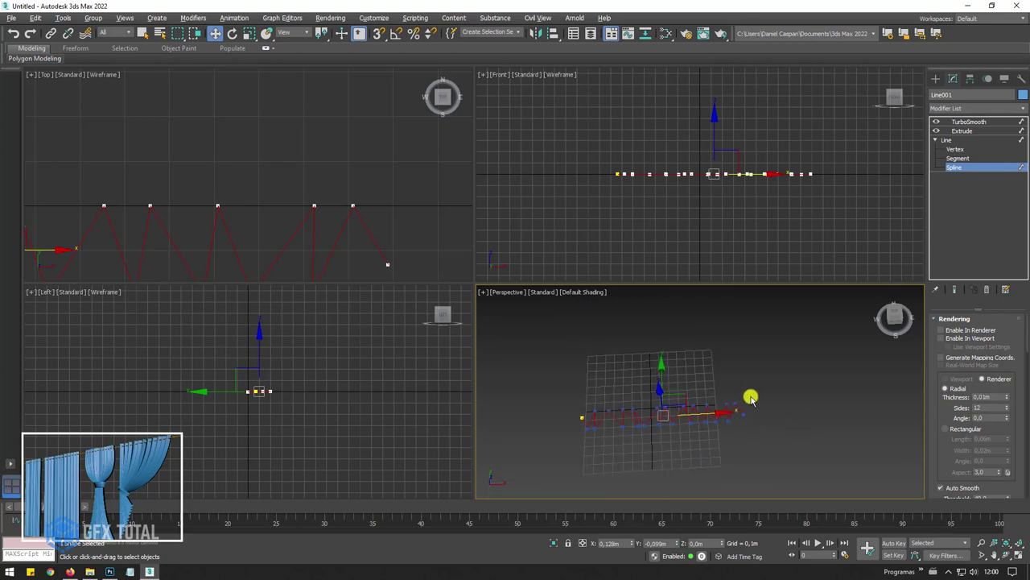
key(alt+w)
alt+middle_drag(448, 392, 480, 369)
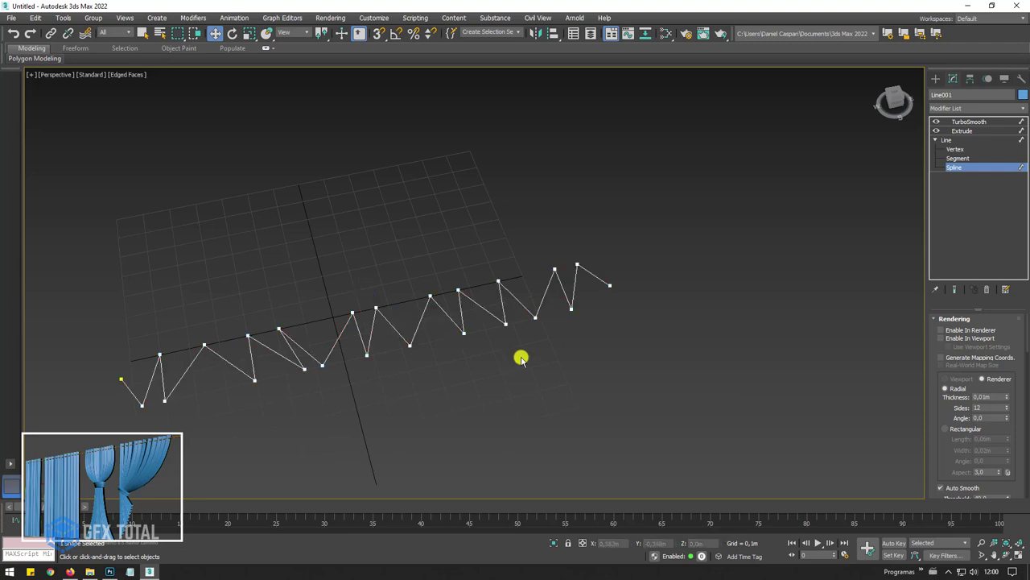
Shift-drag the zigzag spline right along X to create a copy.
scroll(522, 358, down, 5)
drag(617, 278, 239, 454)
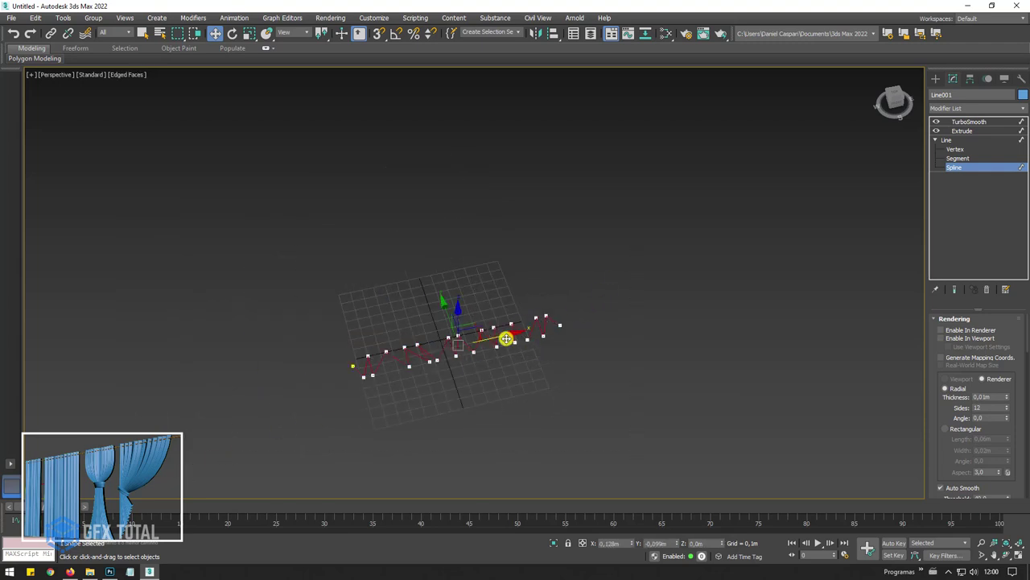
shift+drag(505, 338, 735, 299)
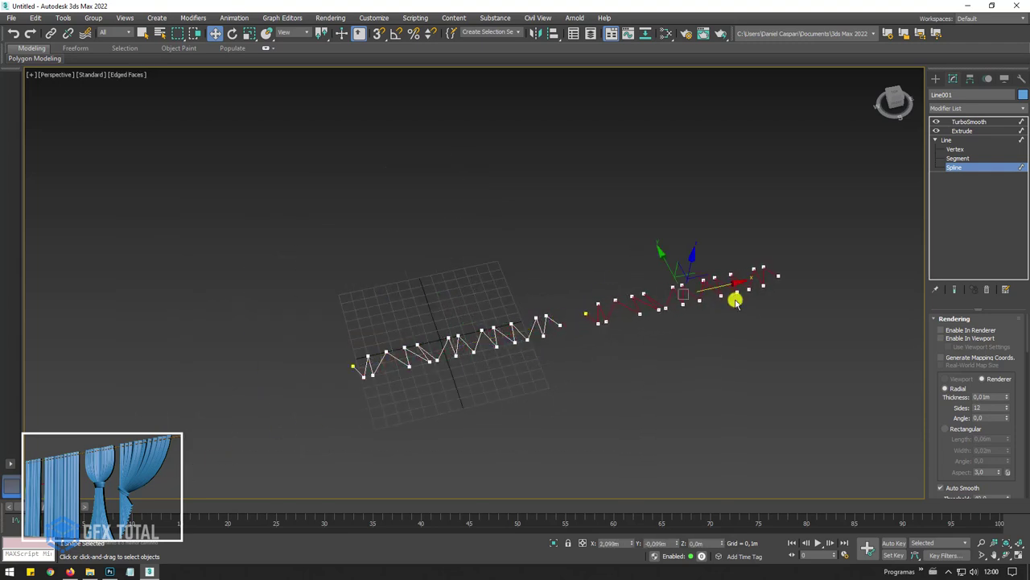
Preview both panels with TurboSmooth on, then switch TurboSmooth off.
click(949, 140)
click(969, 121)
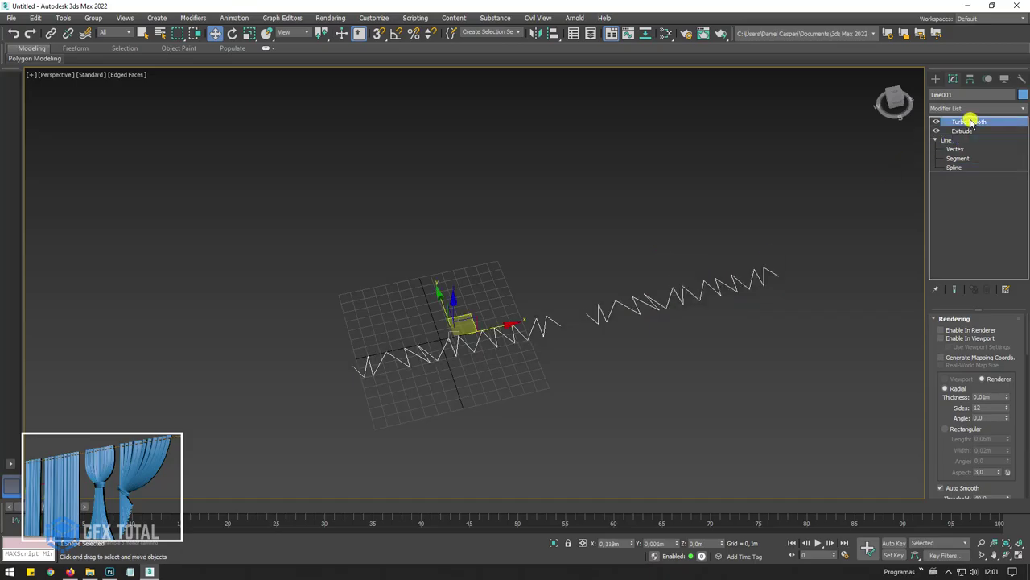
mouse_move(769, 299)
alt+middle_down()
mouse_move(702, 288)
mouse_move(752, 292)
mouse_move(718, 308)
mouse_move(666, 291)
mouse_move(641, 295)
alt+middle_up()
key(F4)
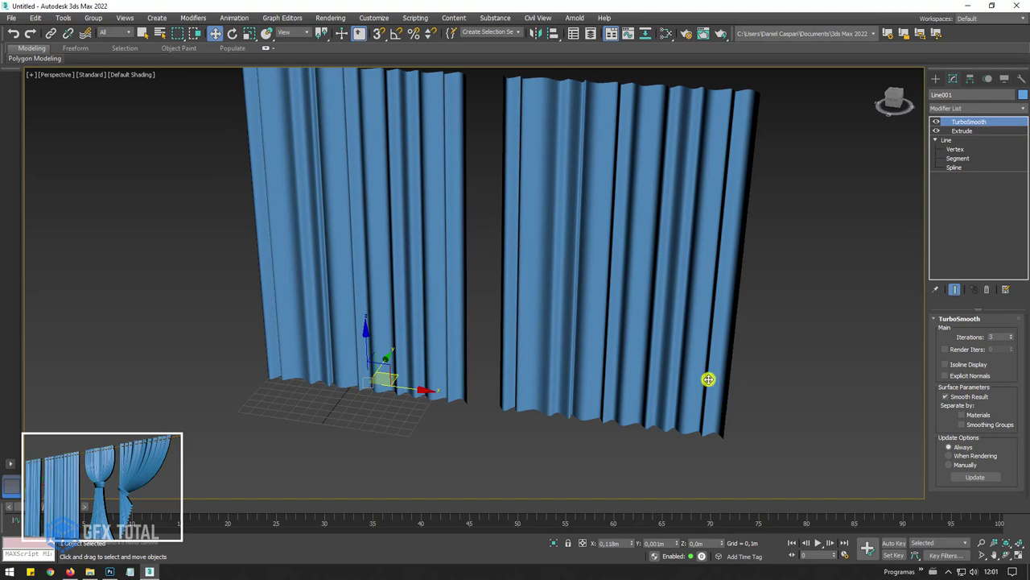
mouse_move(709, 377)
alt+middle_down()
mouse_move(732, 351)
mouse_move(723, 391)
mouse_move(735, 399)
alt+middle_up()
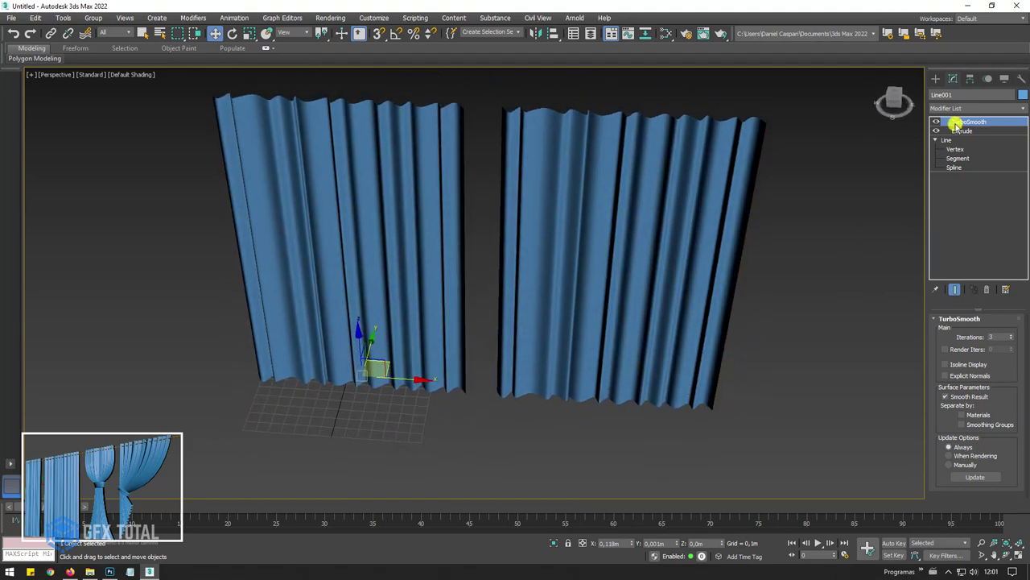
click(936, 123)
In Vertex mode, move a second-curtain pleat vertex right, undoing an unwanted move.
click(955, 149)
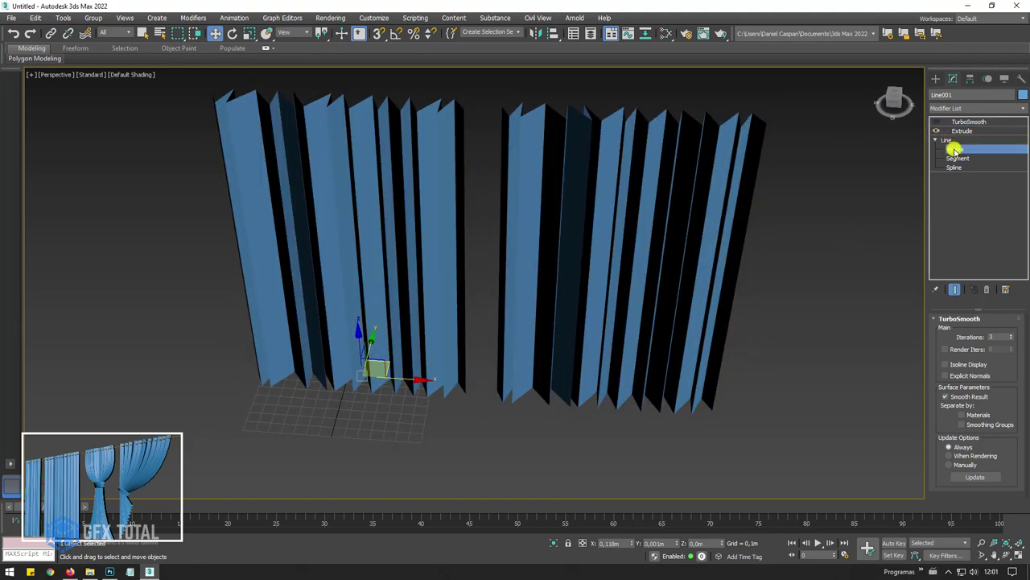
scroll(509, 426, up, 3)
scroll(515, 427, up, 3)
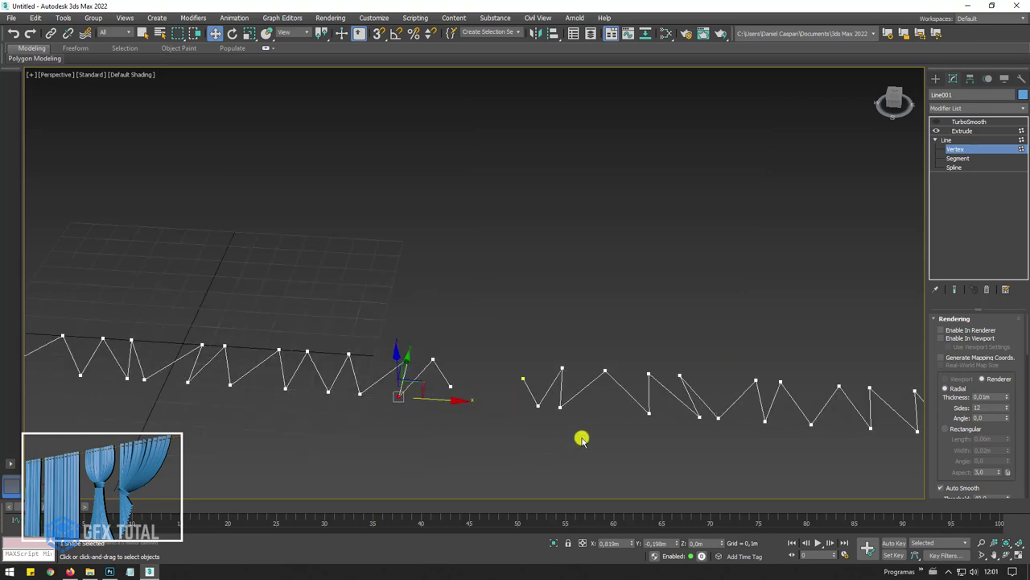
mouse_move(608, 413)
mouse_down()
mouse_move(648, 420)
mouse_move(663, 437)
mouse_up()
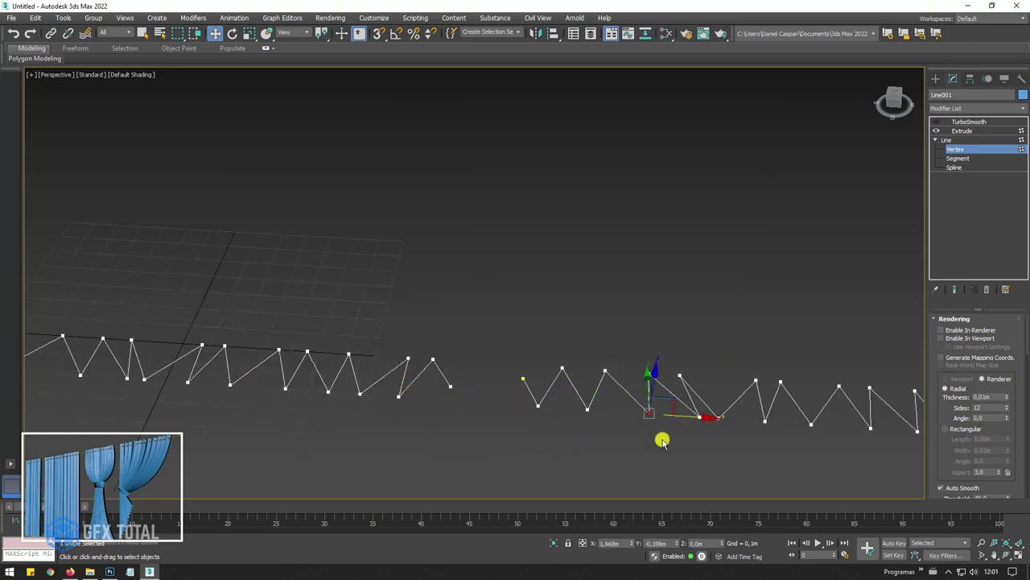
click(699, 416)
key(ctrl+z)
key(ctrl+z)
click(683, 382)
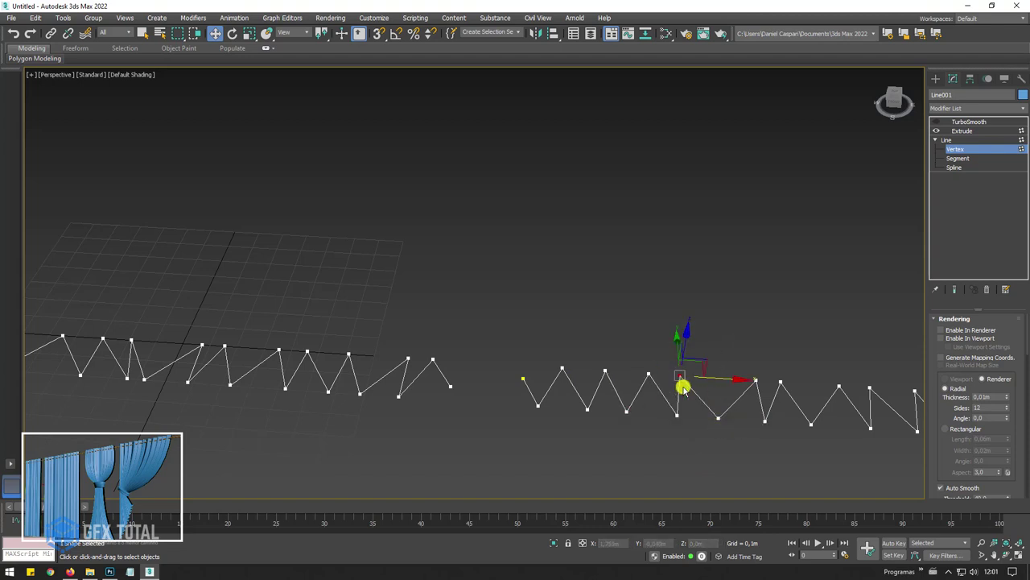
drag(755, 375, 791, 398)
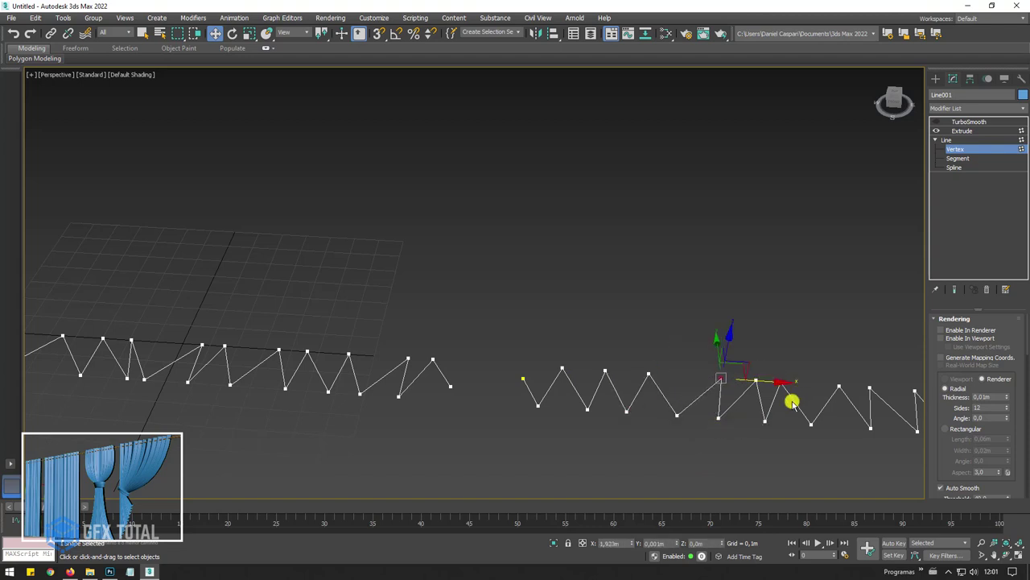
Box-select and slide more pleat vertices right to make the pleats uneven.
alt+middle_drag(792, 398, 684, 449)
drag(700, 465, 631, 417)
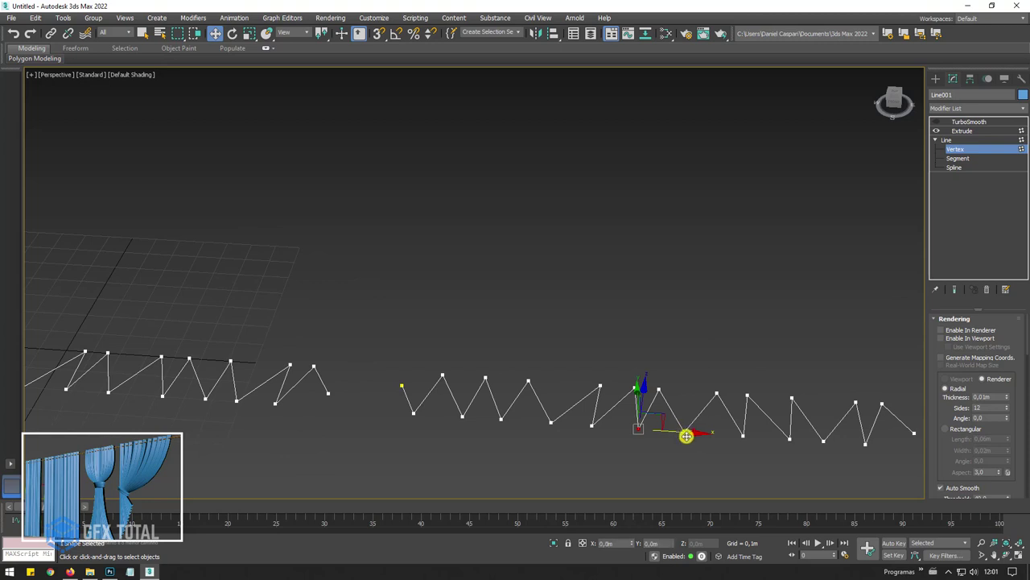
drag(685, 435, 752, 397)
click(747, 394)
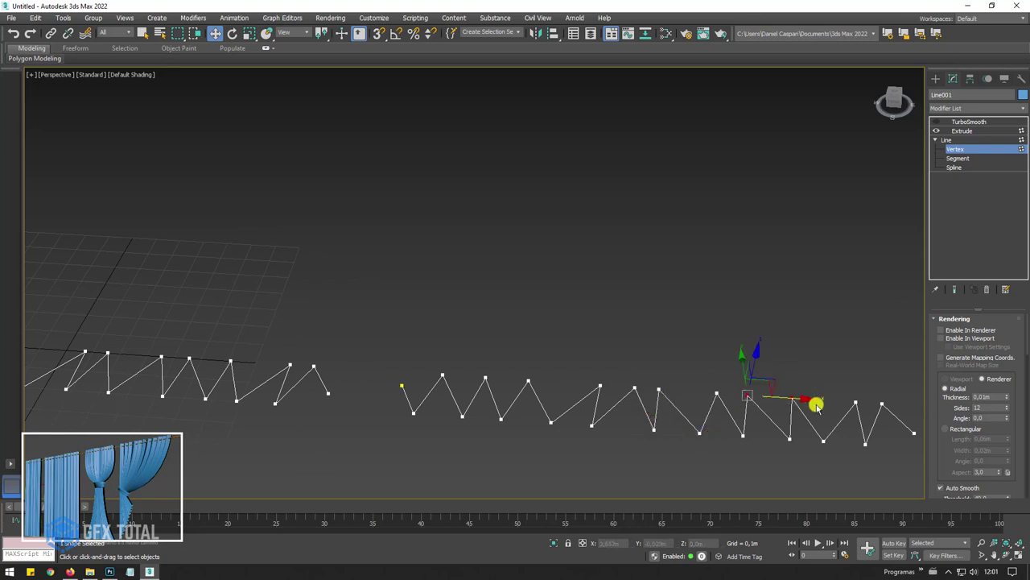
alt+middle_drag(828, 396, 762, 385)
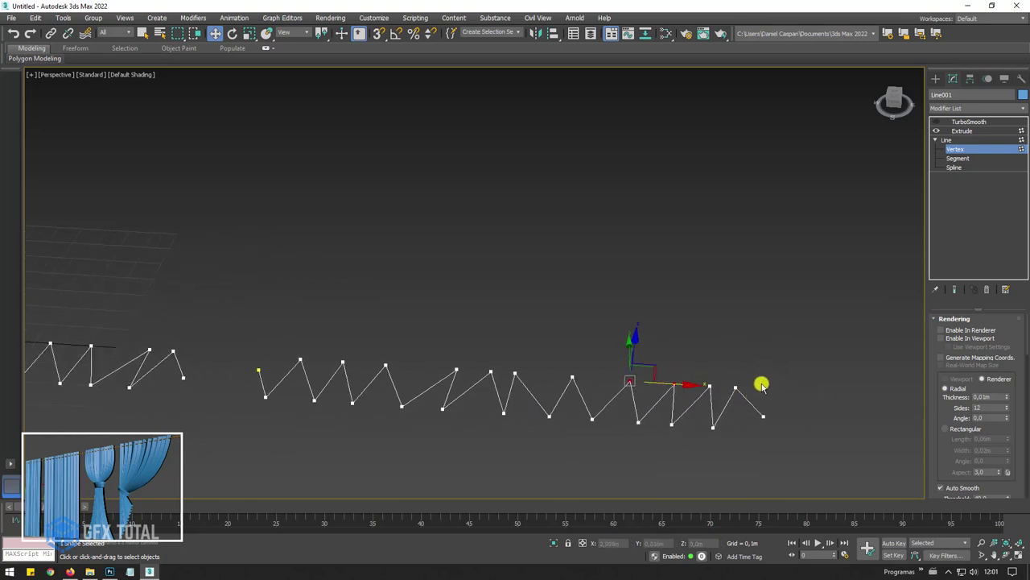
click(734, 387)
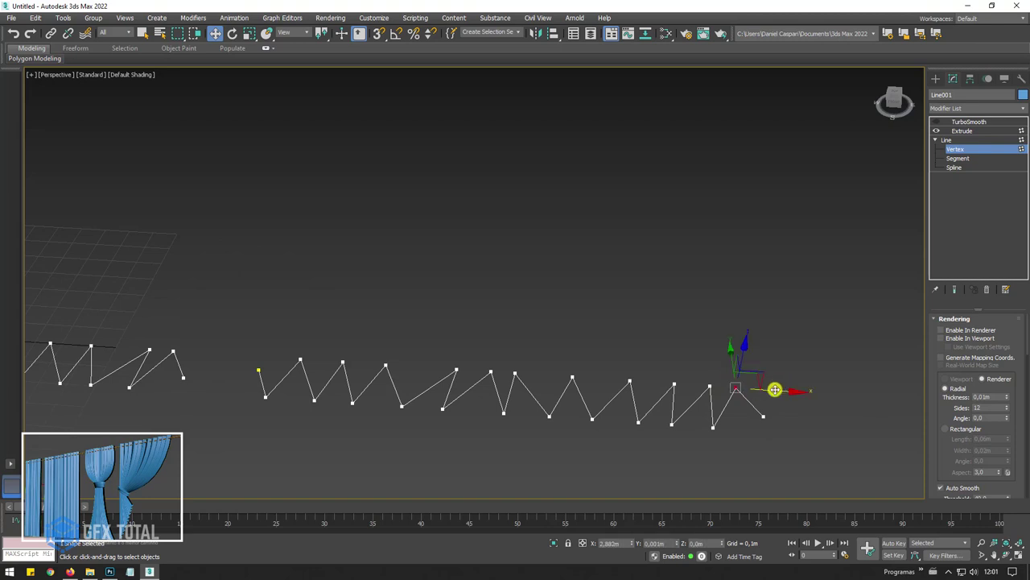
drag(774, 390, 789, 391)
click(714, 427)
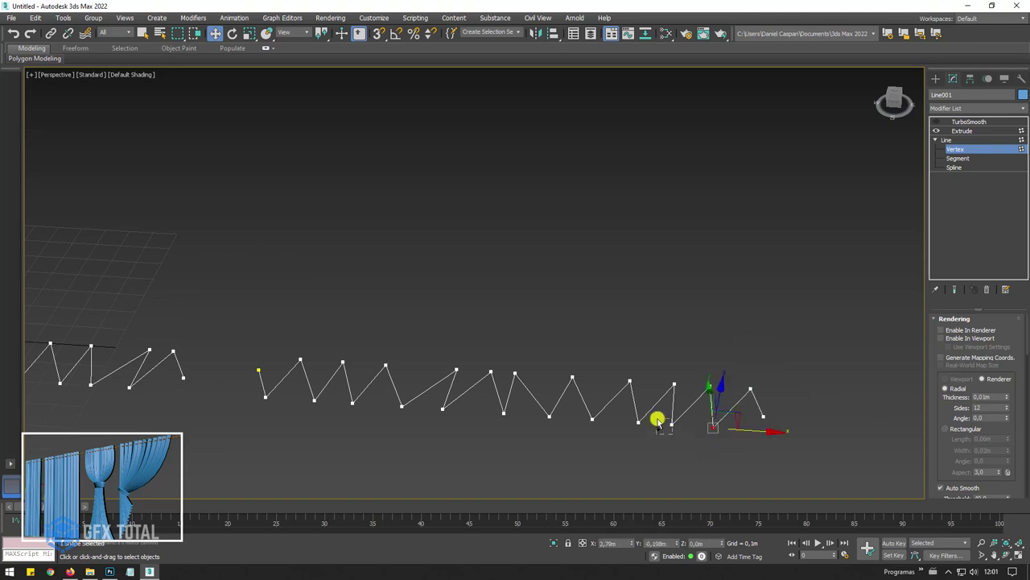
click(672, 424)
alt+middle_drag(735, 427, 743, 324)
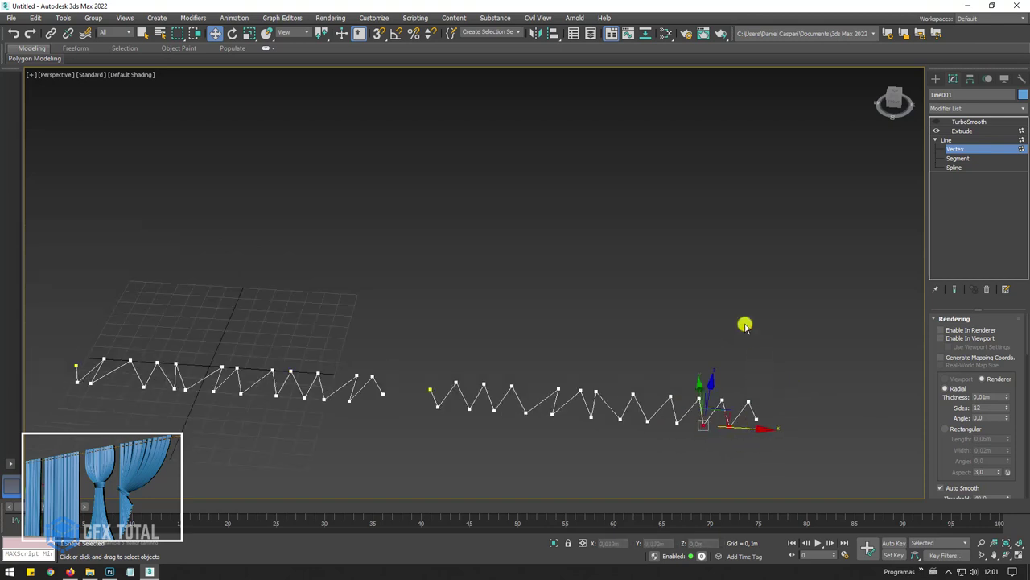
Re-enable TurboSmooth and frame both curtain panels in a wireframe Front view.
click(959, 140)
click(968, 122)
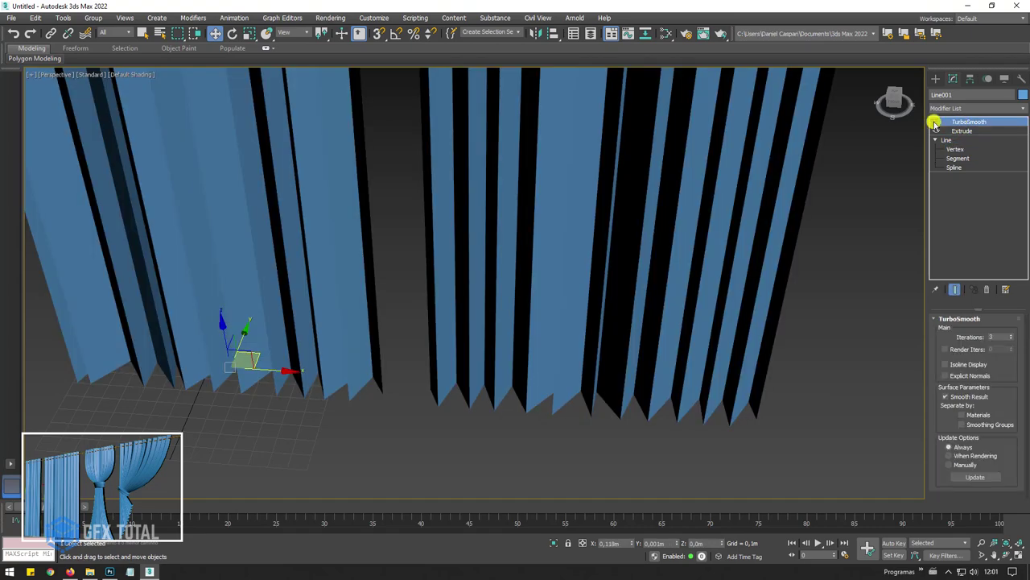
scroll(743, 266, down, 5)
mouse_move(743, 266)
alt+middle_down()
mouse_move(762, 274)
mouse_move(703, 260)
mouse_move(794, 253)
mouse_move(758, 275)
alt+middle_up()
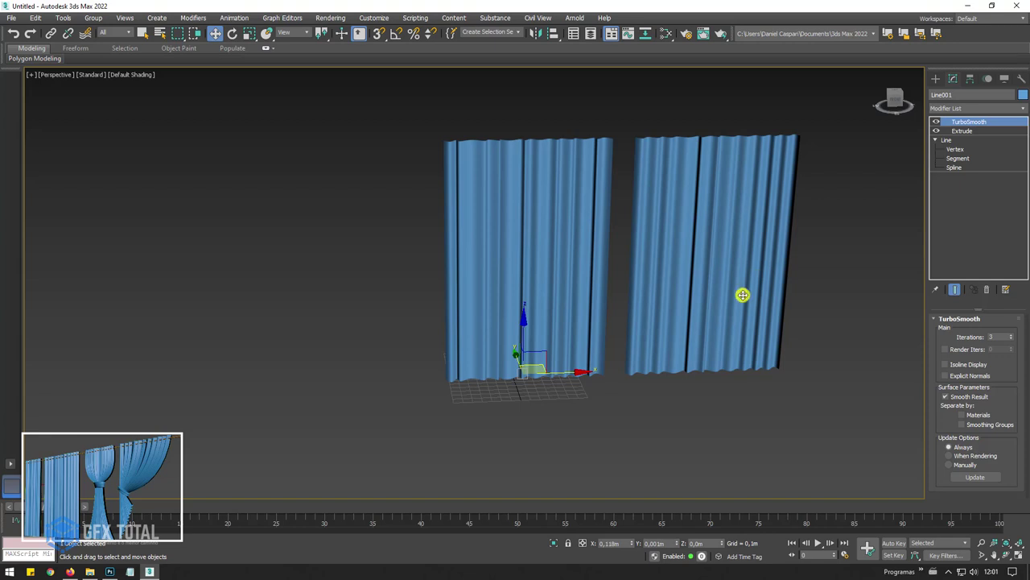
middle_drag(810, 159, 754, 200)
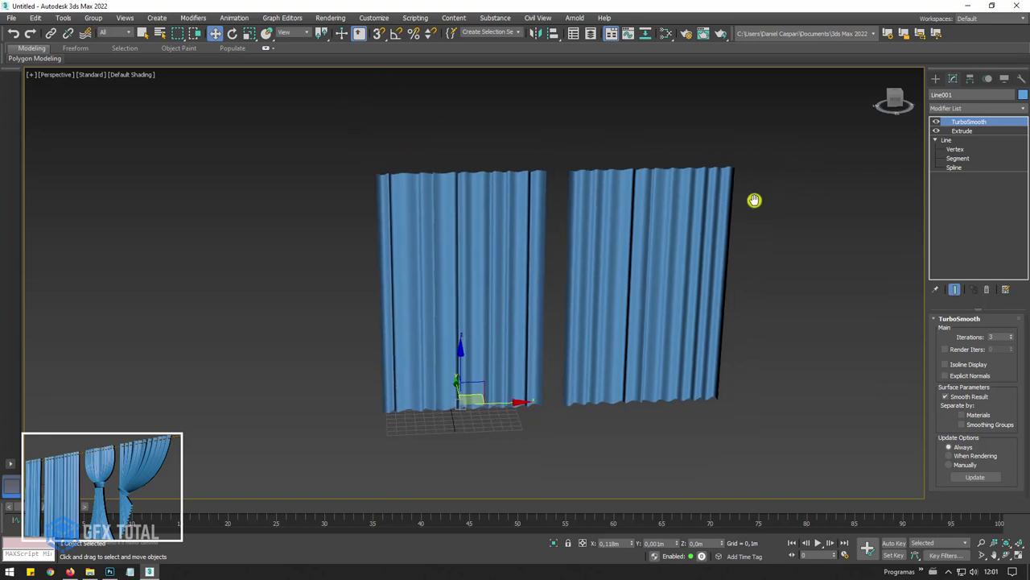
scroll(760, 299, down, 3)
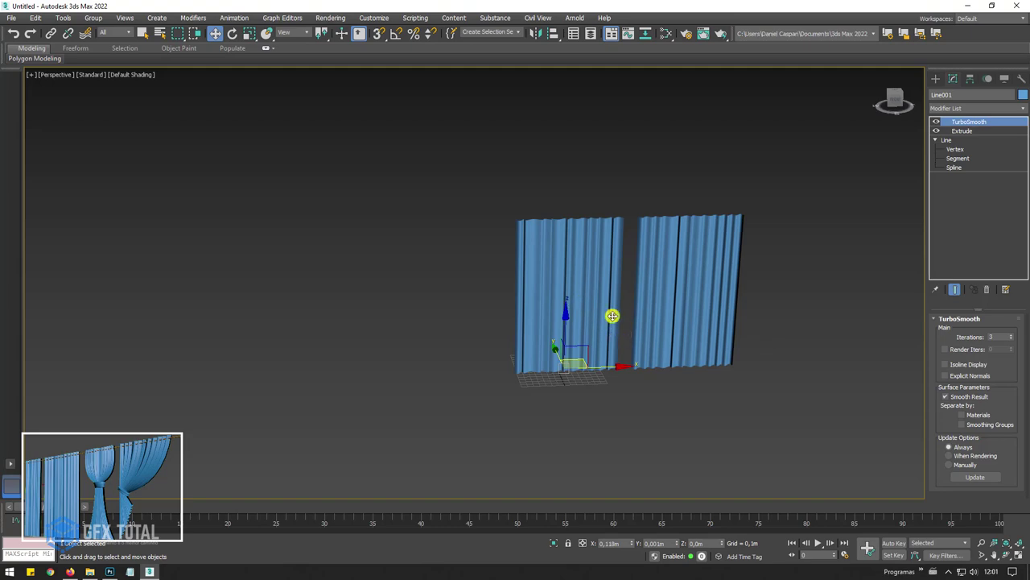
key(f)
scroll(615, 287, down, 4)
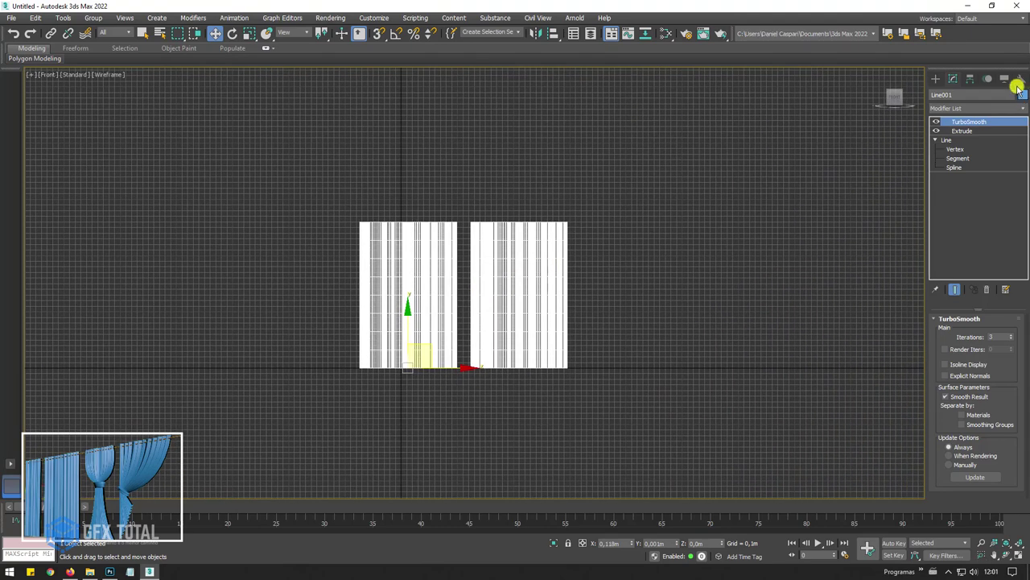
Draw a straight two-point line across the tops of both curtains.
click(936, 78)
click(949, 95)
click(953, 163)
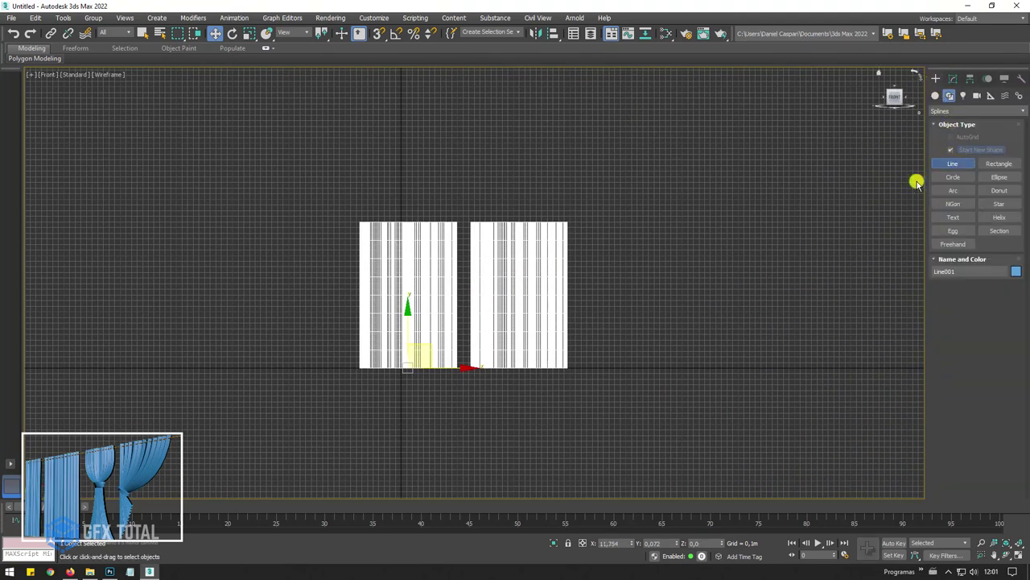
click(208, 230)
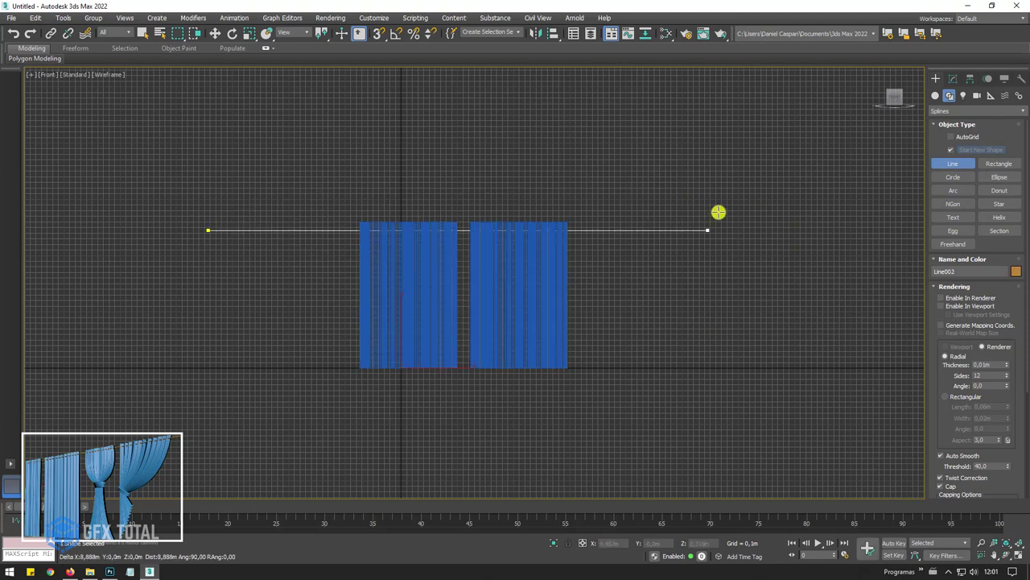
click(852, 230)
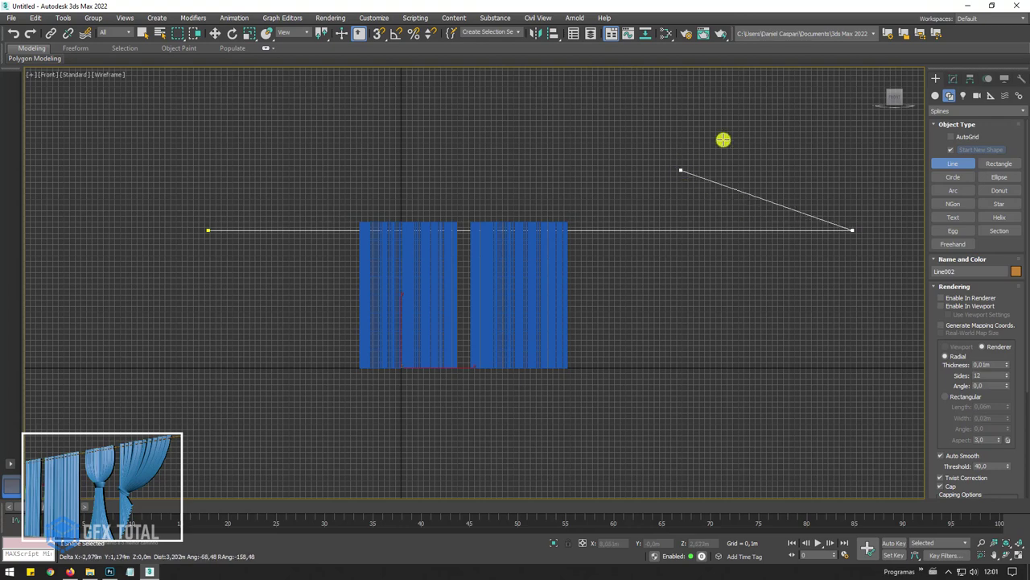
right_click(775, 161)
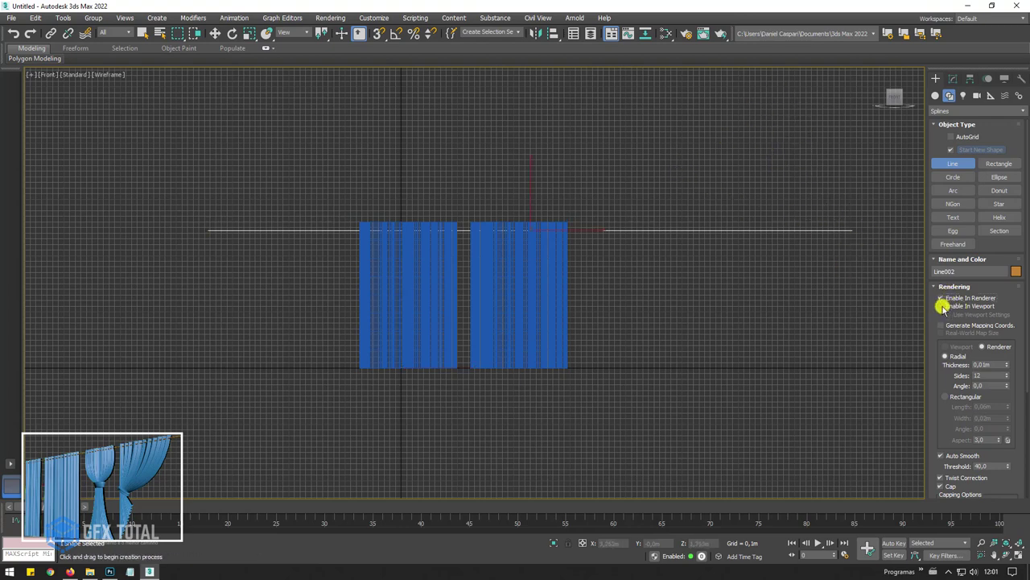
Enable the line in the viewport as a tube with 0.03 m thickness.
click(940, 306)
scroll(561, 234, up, 2)
scroll(561, 233, up, 3)
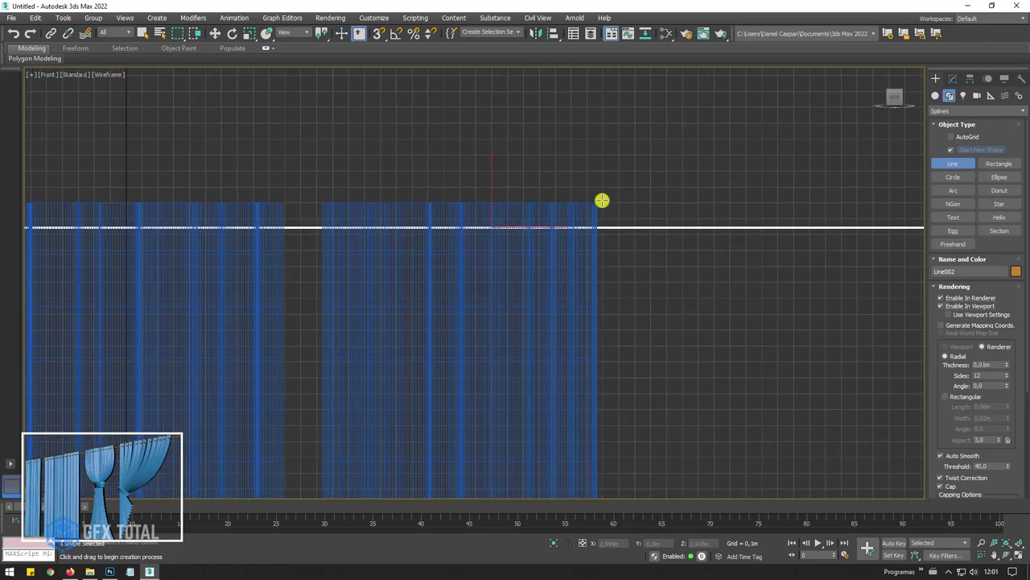
scroll(602, 201, up, 3)
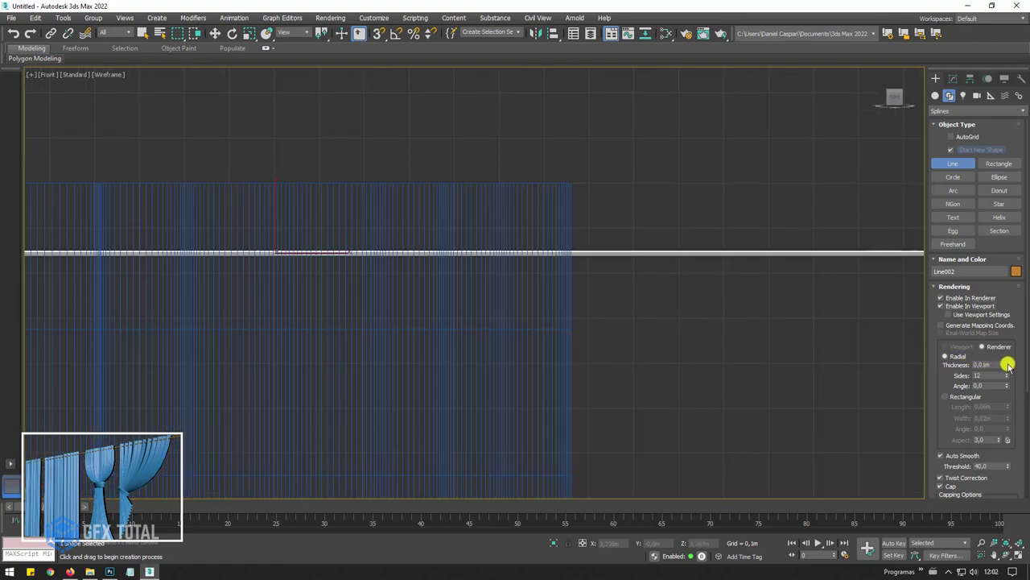
drag(1008, 365, 985, 256)
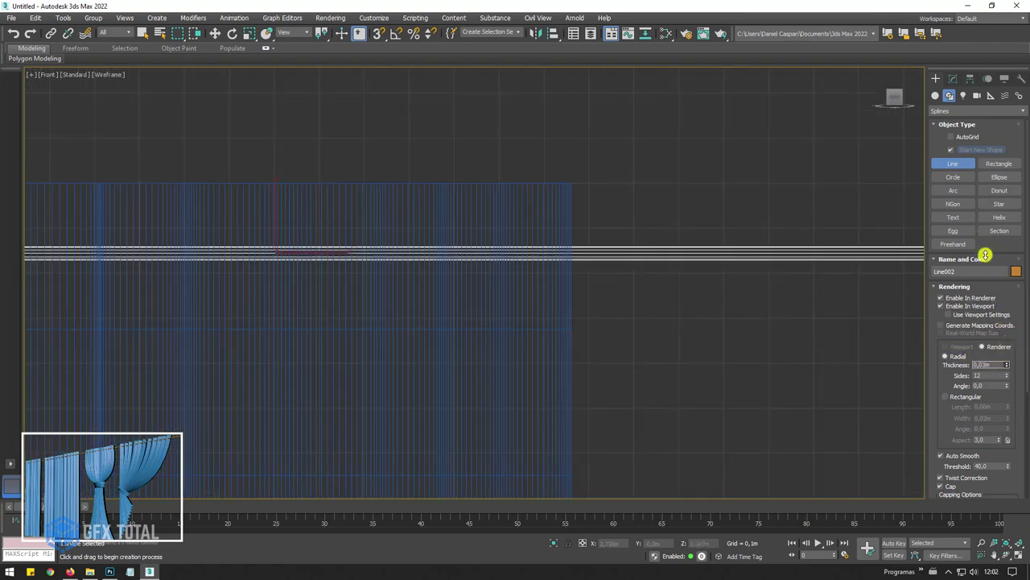
scroll(499, 233, down, 2)
scroll(431, 239, down, 2)
scroll(403, 223, down, 2)
Move the orange rod Line002 slightly up along Y.
scroll(468, 242, up, 2)
key(w)
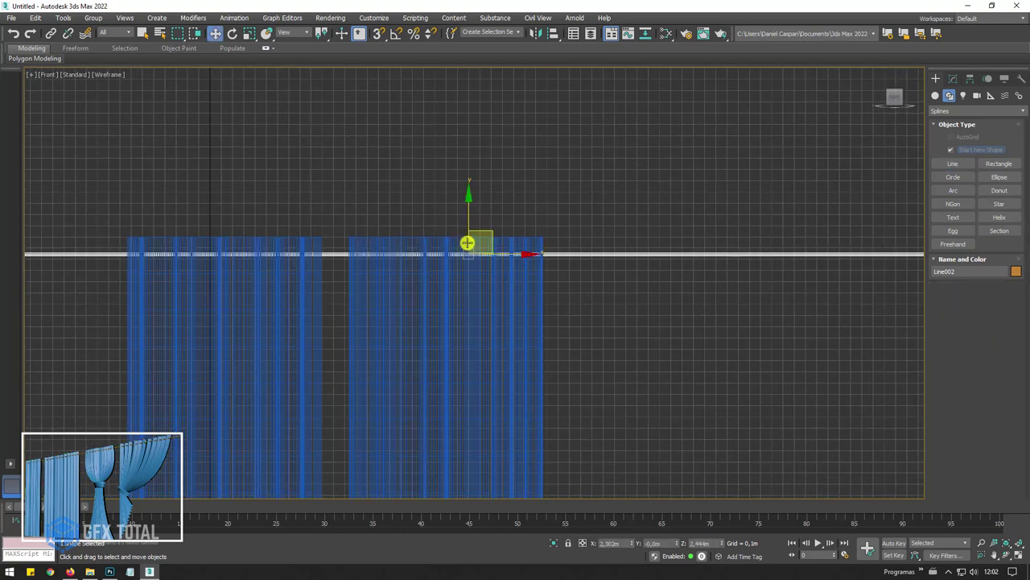
drag(470, 214, 475, 206)
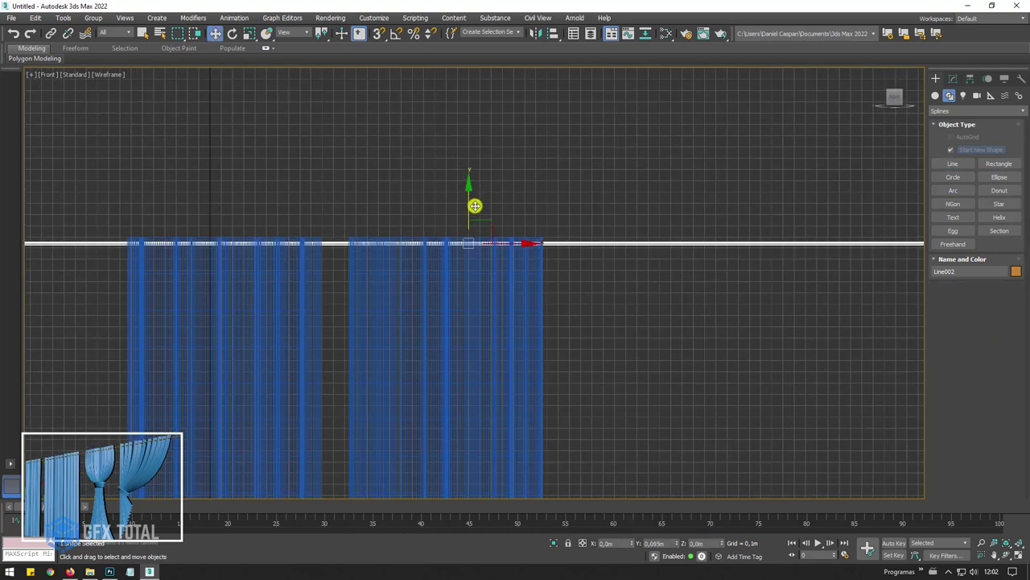
scroll(475, 207, down, 2)
Select the blue curtain Line001 and inspect it against the rod in the Left view.
key(p)
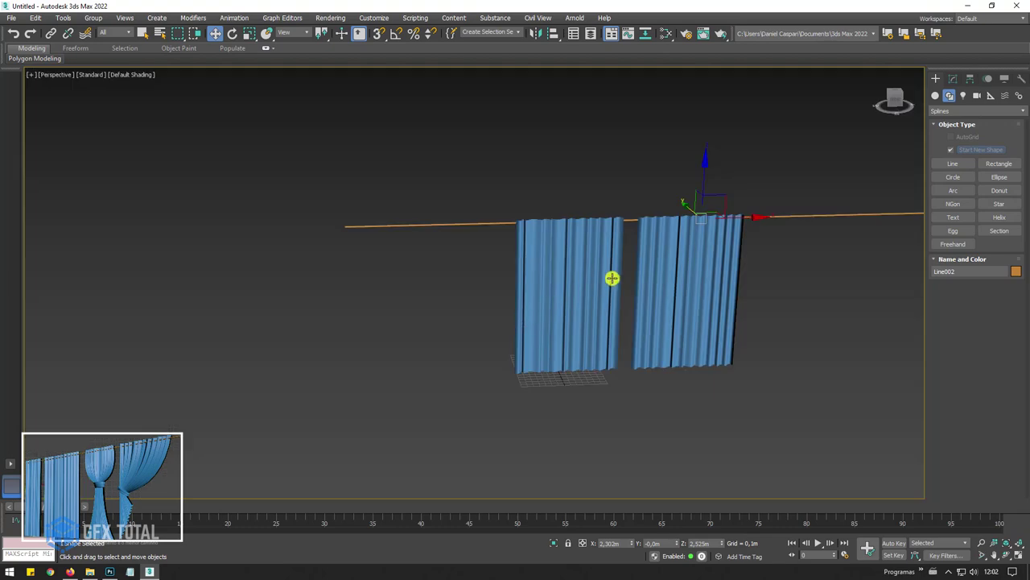
alt+middle_drag(612, 279, 707, 299)
scroll(707, 299, up, 2)
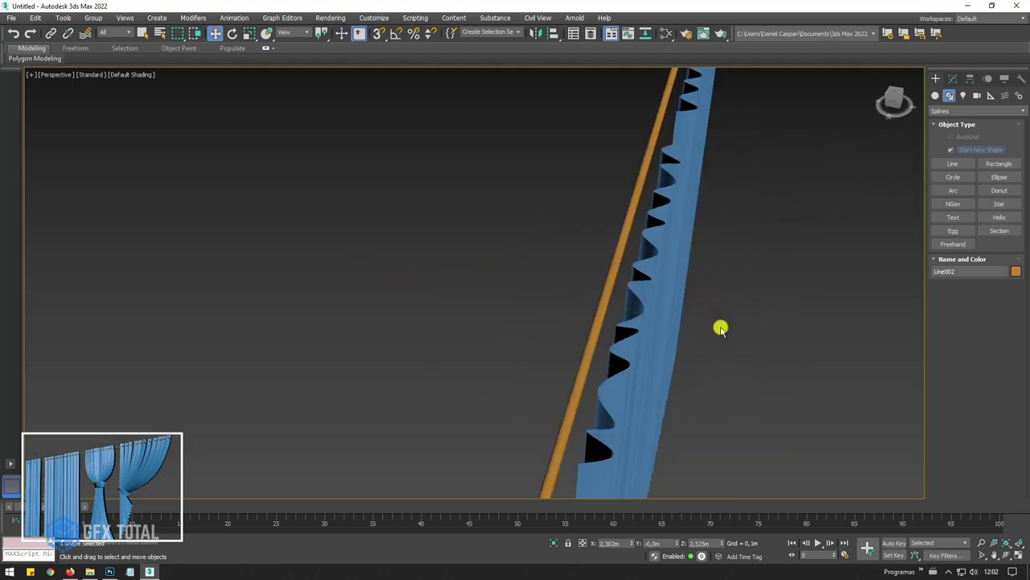
drag(720, 325, 670, 209)
scroll(677, 346, down, 4)
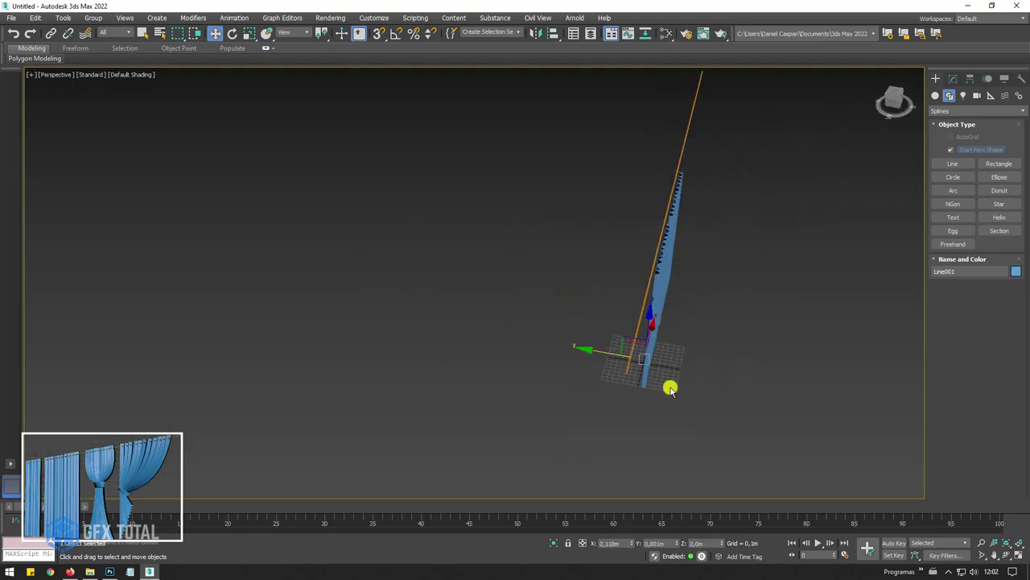
key(l)
scroll(582, 271, down, 2)
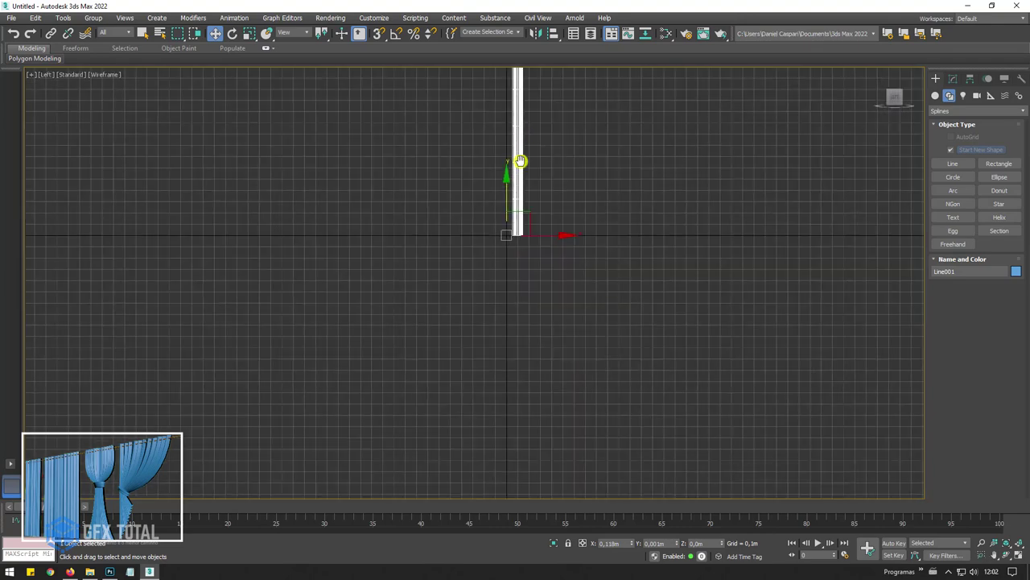
middle_drag(520, 161, 559, 363)
scroll(537, 93, up, 1)
scroll(541, 210, down, 3)
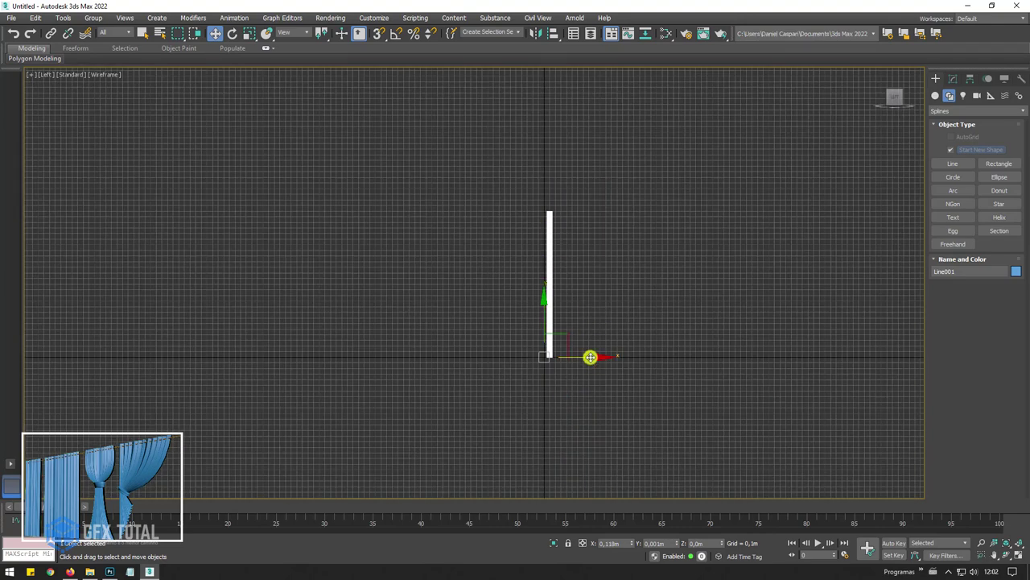
scroll(544, 225, up, 2)
scroll(552, 229, up, 2)
scroll(571, 198, up, 2)
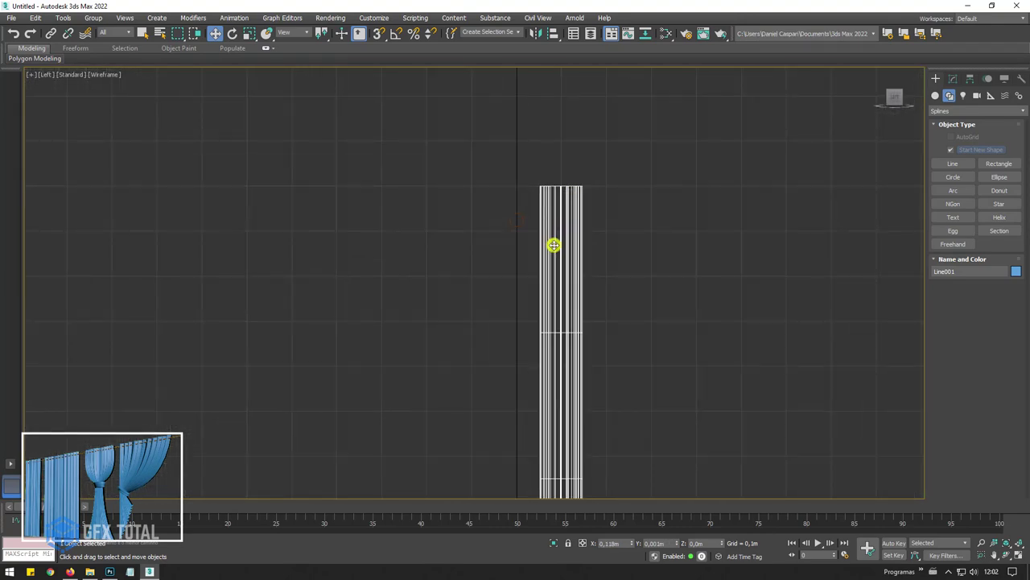
scroll(554, 245, up, 3)
middle_drag(545, 228, 570, 334)
scroll(570, 333, up, 1)
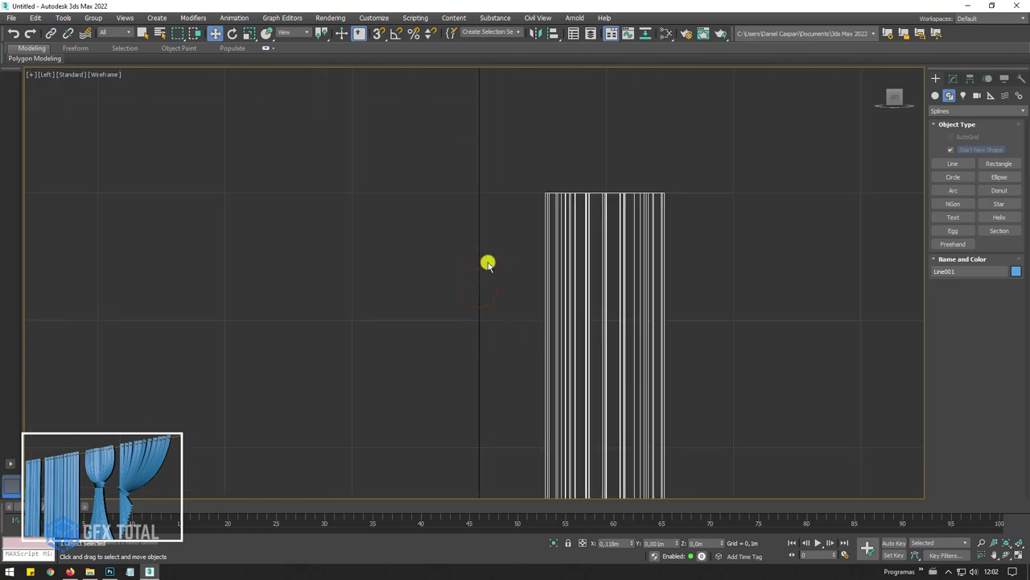
scroll(483, 305, up, 2)
mouse_move(657, 316)
middle_down()
mouse_move(426, 322)
mouse_move(405, 336)
middle_up()
scroll(406, 337, down, 4)
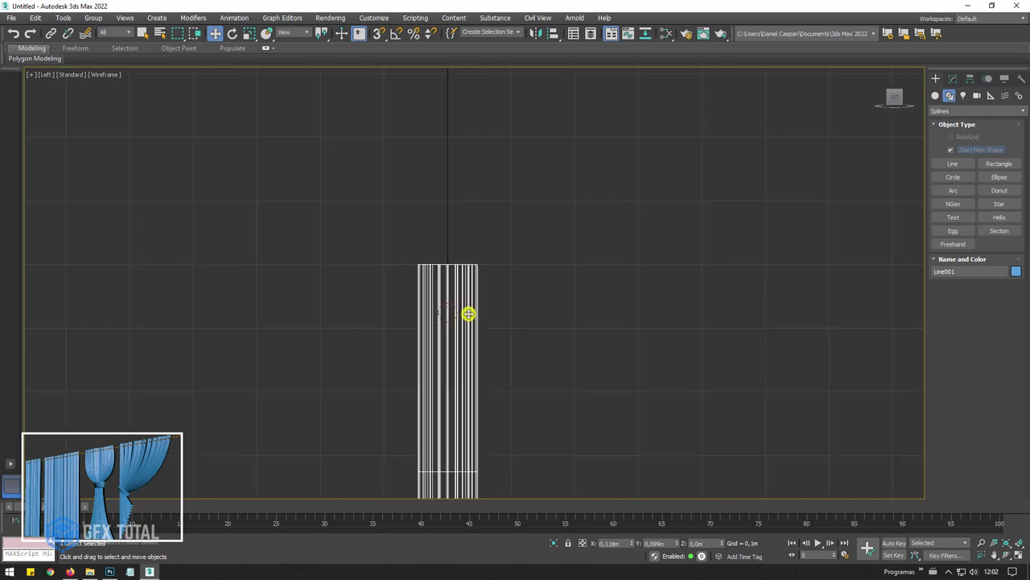
alt+middle_drag(467, 311, 503, 308)
Back in Perspective, view both panels and bring up Line001's modifier stack.
key(p)
mouse_move(571, 322)
alt+middle_down()
mouse_move(676, 292)
mouse_move(620, 287)
mouse_move(694, 251)
mouse_move(608, 297)
mouse_move(559, 241)
mouse_move(549, 302)
alt+middle_up()
scroll(556, 254, up, 5)
scroll(563, 314, down, 4)
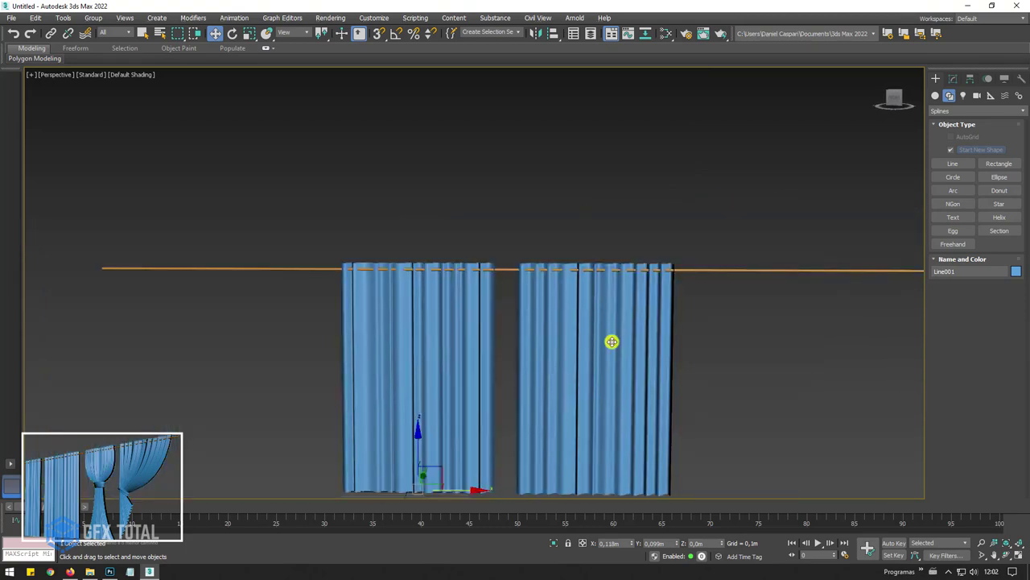
mouse_move(612, 340)
alt+middle_down()
mouse_move(593, 294)
mouse_move(619, 330)
alt+middle_up()
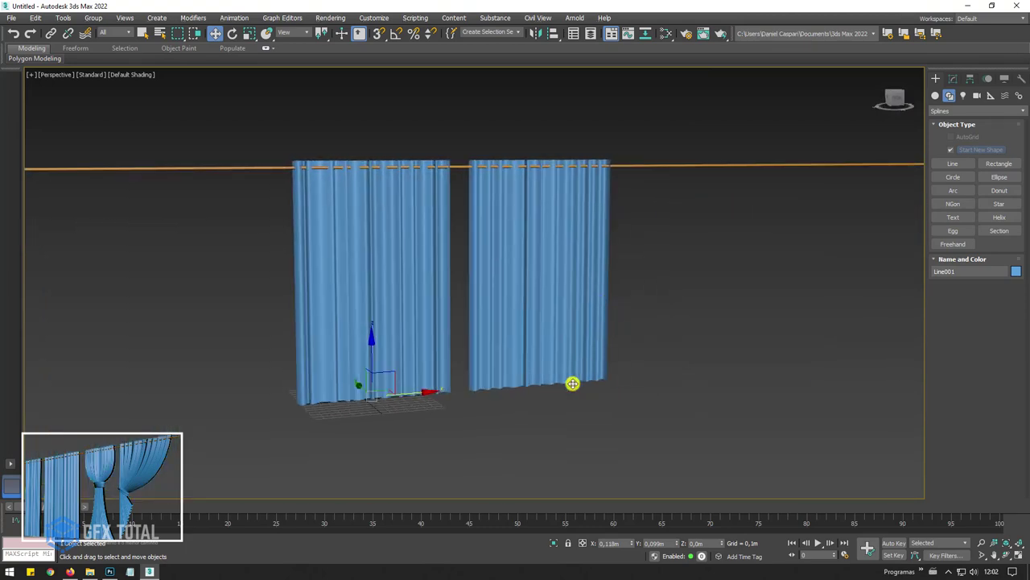
alt+middle_drag(606, 344, 483, 302)
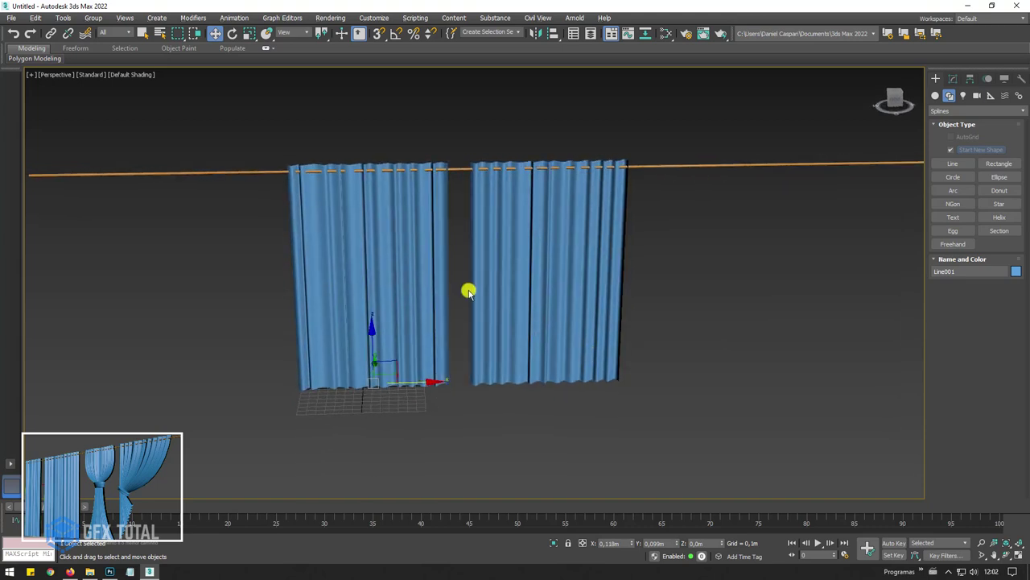
click(953, 78)
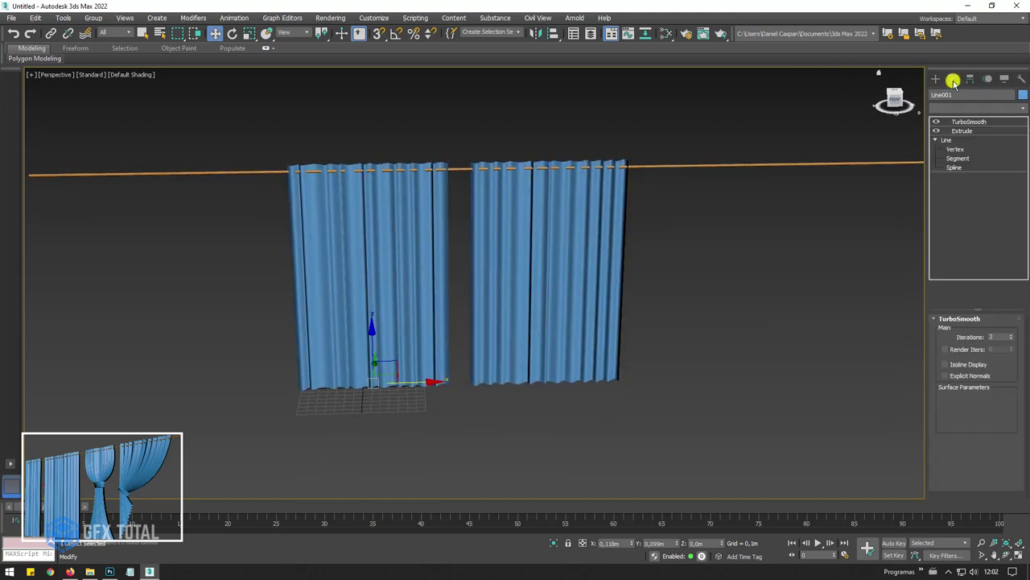
At Spline level with Show End Result on, scale the left curtain's spline narrower.
click(955, 150)
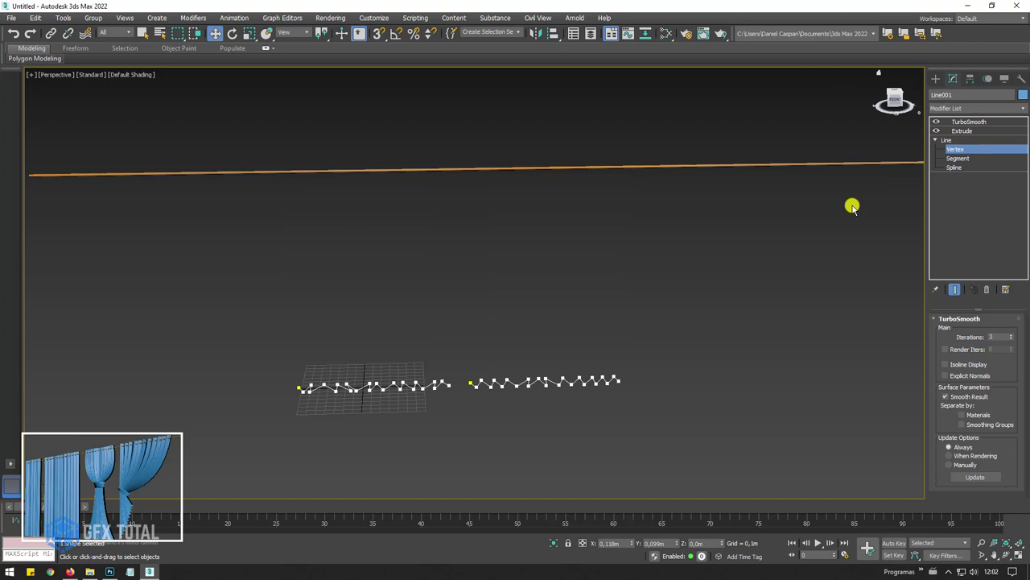
click(963, 159)
click(958, 166)
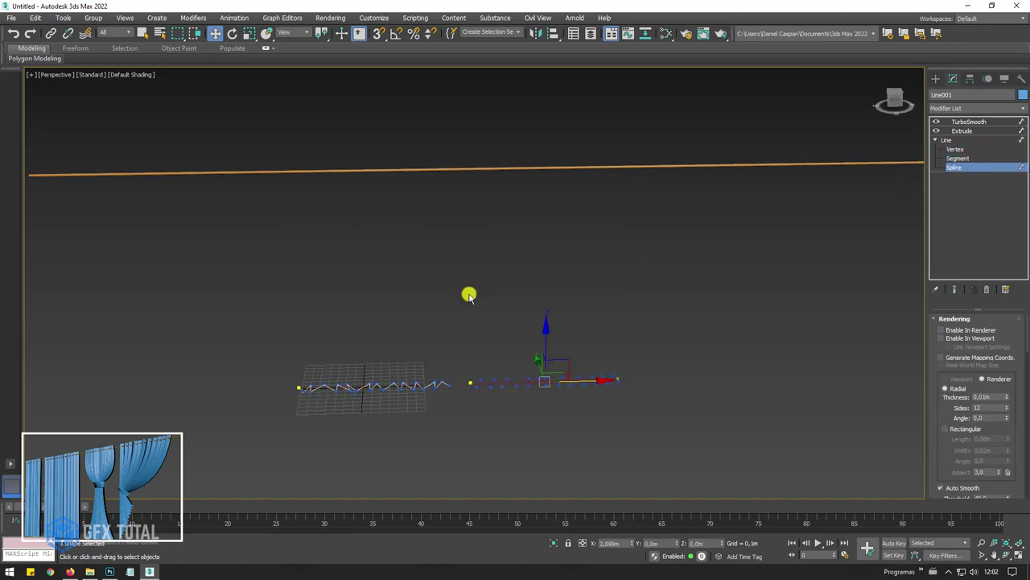
drag(456, 314, 408, 401)
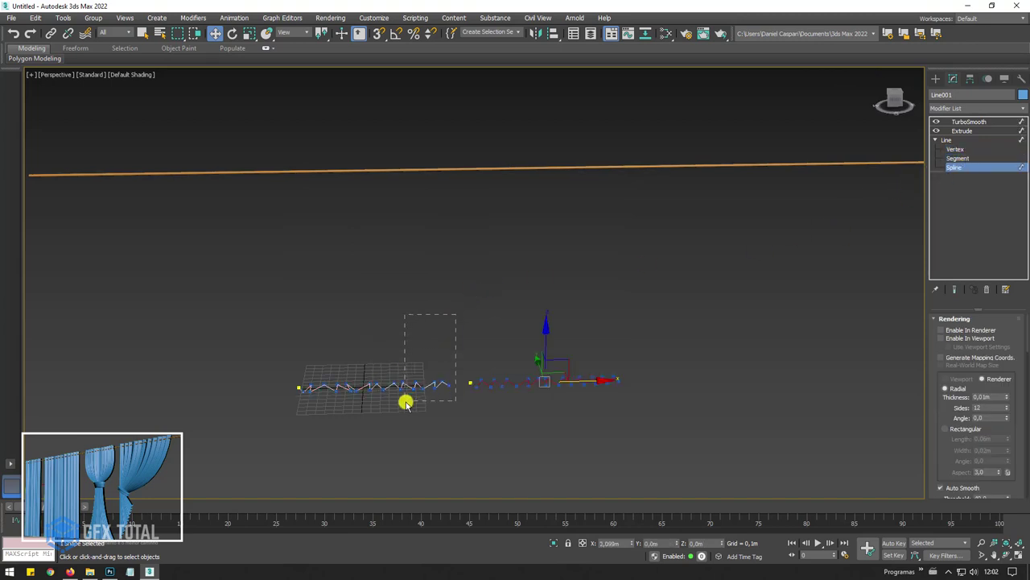
click(957, 290)
middle_drag(329, 371, 430, 386)
scroll(475, 393, up, 4)
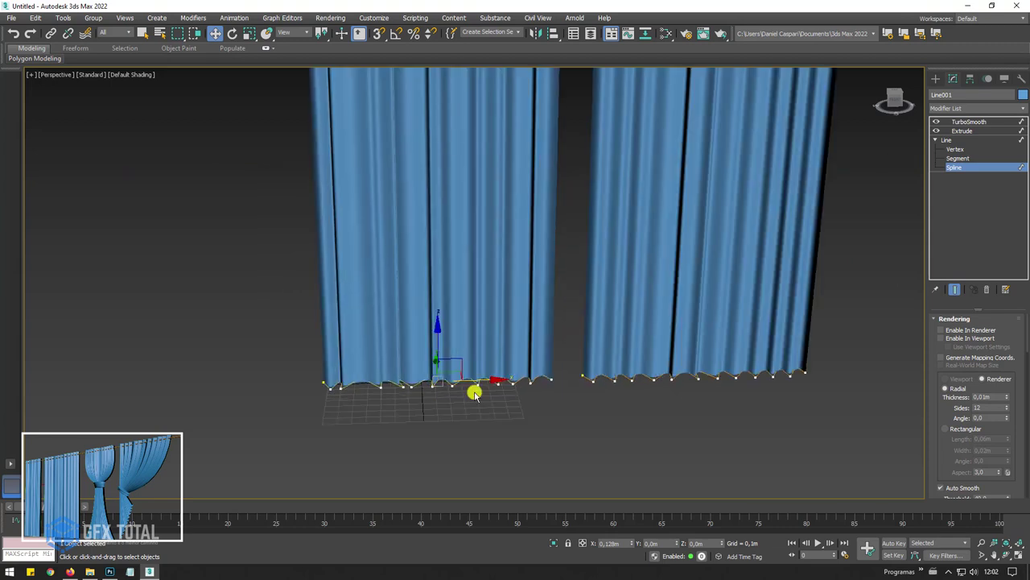
key(r)
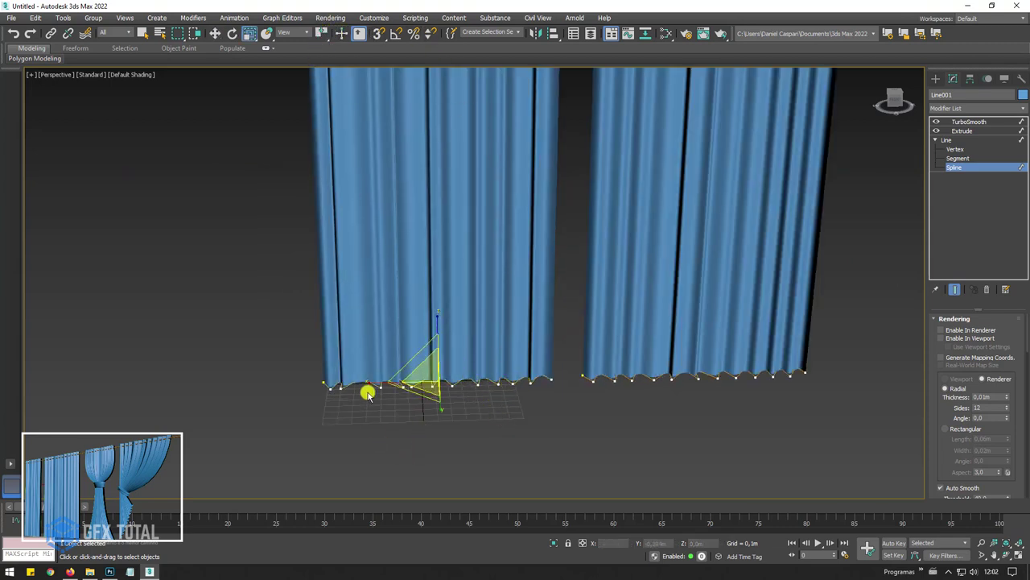
mouse_move(367, 384)
mouse_down()
mouse_move(421, 379)
mouse_move(414, 384)
mouse_up()
scroll(529, 357, down, 3)
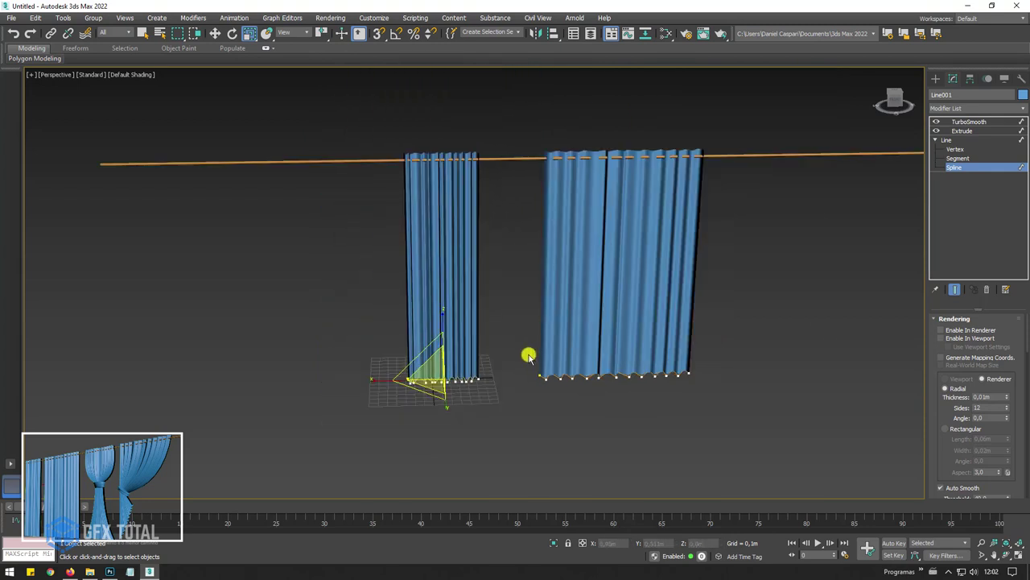
Select the right curtain's spline and scale it narrower as well.
drag(572, 363, 733, 403)
scroll(552, 384, up, 2)
scroll(552, 384, up, 2)
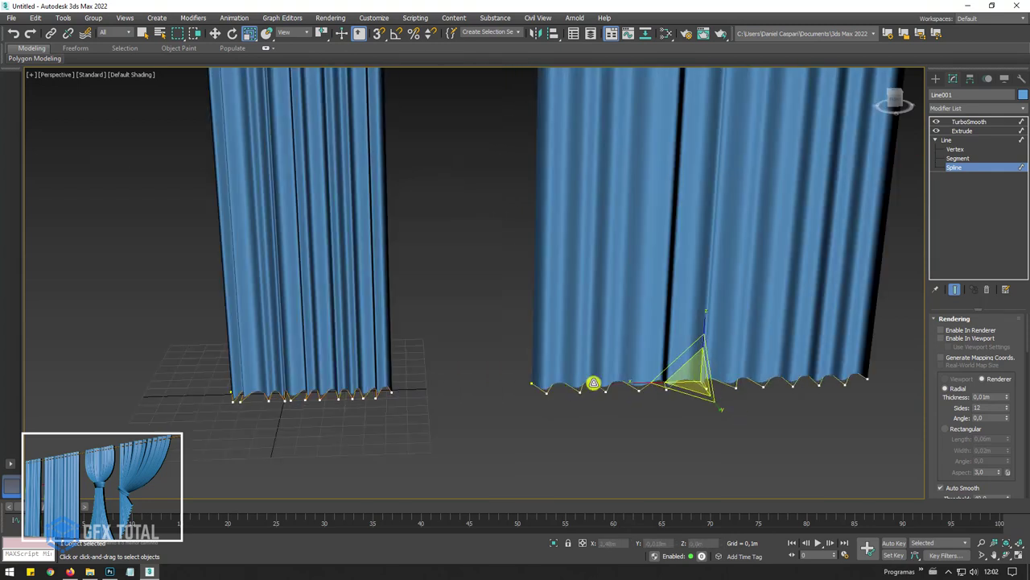
scroll(630, 379, down, 1)
scroll(607, 386, down, 1)
scroll(603, 386, down, 2)
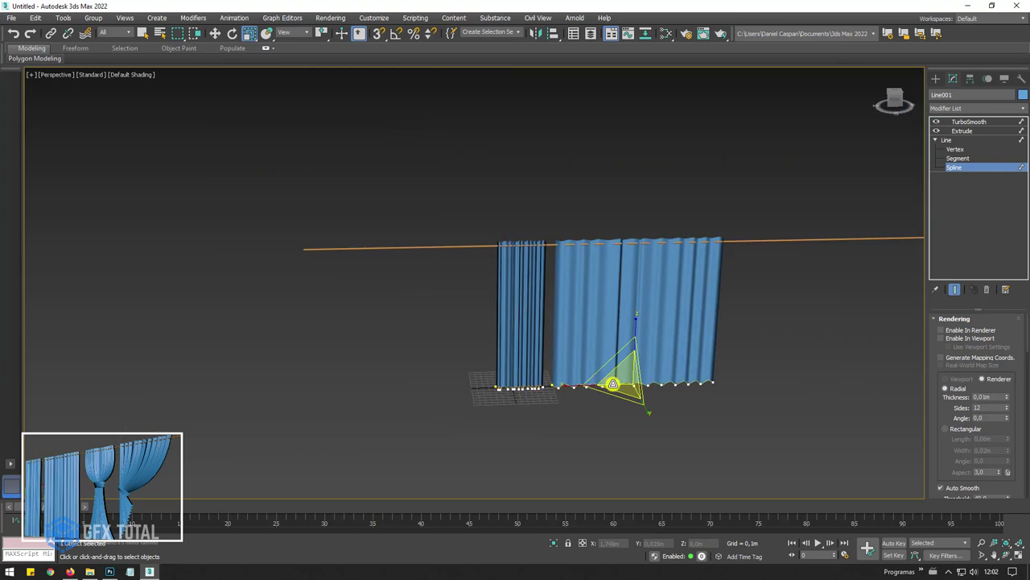
scroll(613, 384, down, 1)
mouse_move(612, 384)
mouse_down()
mouse_move(584, 384)
mouse_move(632, 379)
mouse_move(600, 385)
mouse_up()
Slide the right panel left beside the first, then move the line left along the rod.
key(w)
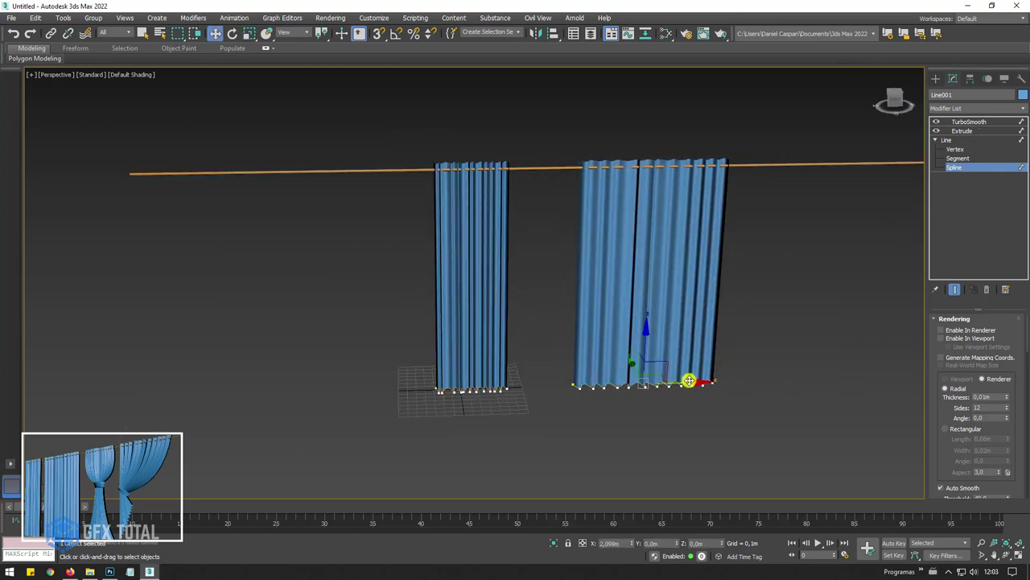
drag(689, 380, 638, 385)
click(963, 140)
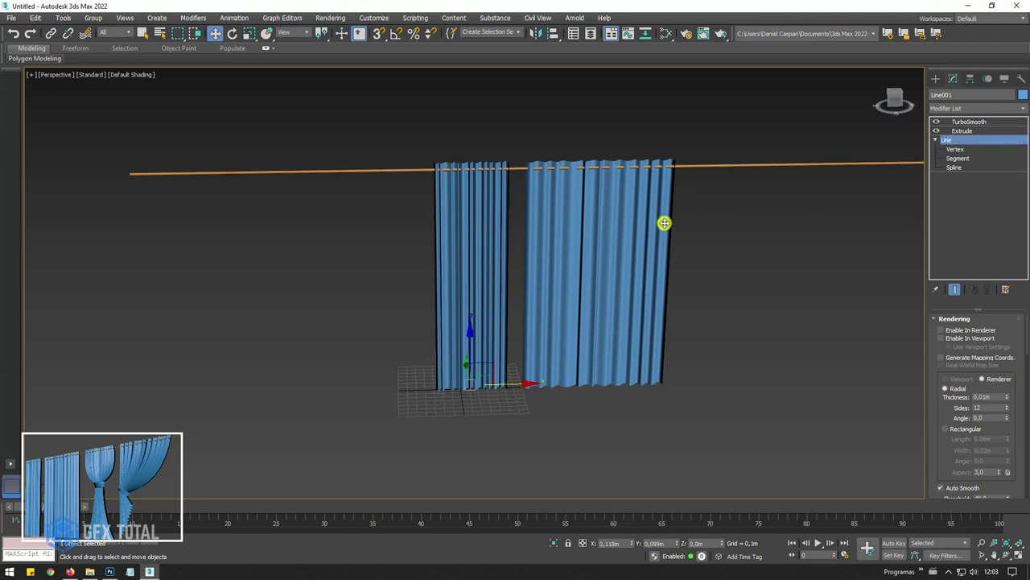
mouse_move(514, 380)
mouse_down()
mouse_move(276, 402)
mouse_move(315, 384)
mouse_up()
scroll(358, 354, down, 3)
middle_drag(427, 351, 556, 346)
scroll(556, 346, up, 2)
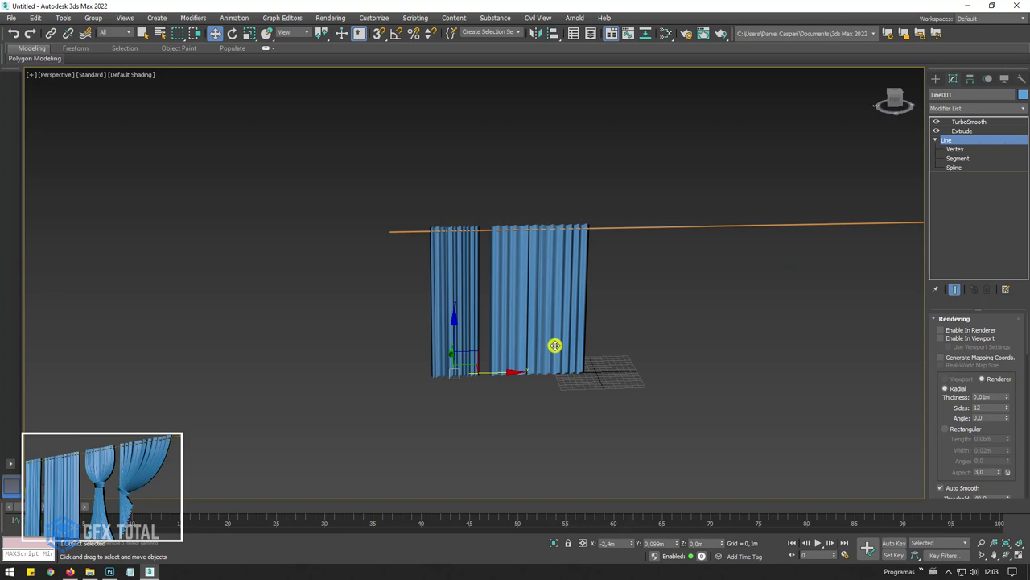
Switch to Firefox's 'cortina' Google Images results and browse the curtain photos.
click(71, 568)
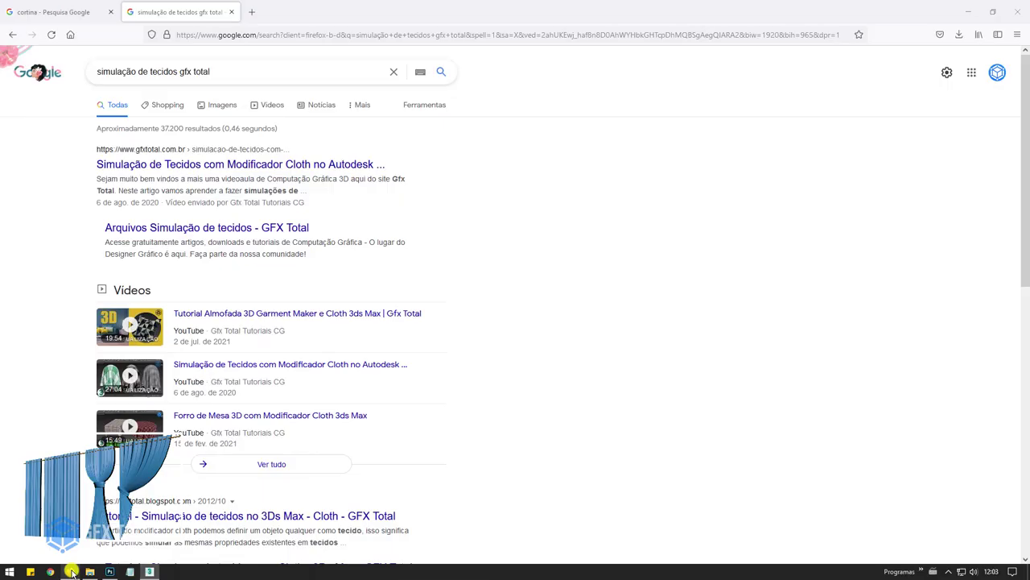
click(52, 11)
scroll(260, 133, down, 3)
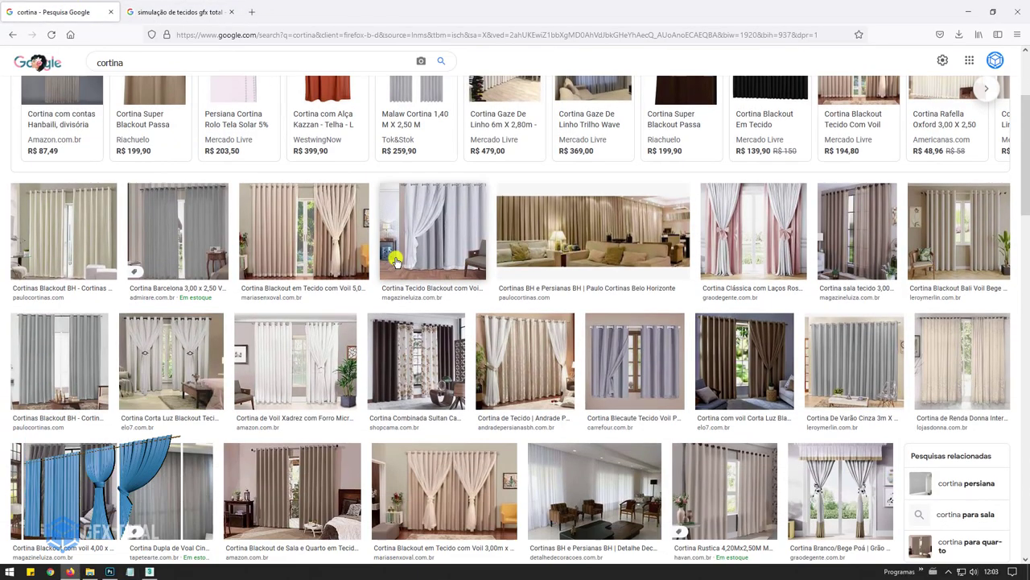
scroll(257, 132, up, 1)
scroll(258, 132, down, 2)
scroll(254, 130, up, 2)
scroll(254, 130, up, 3)
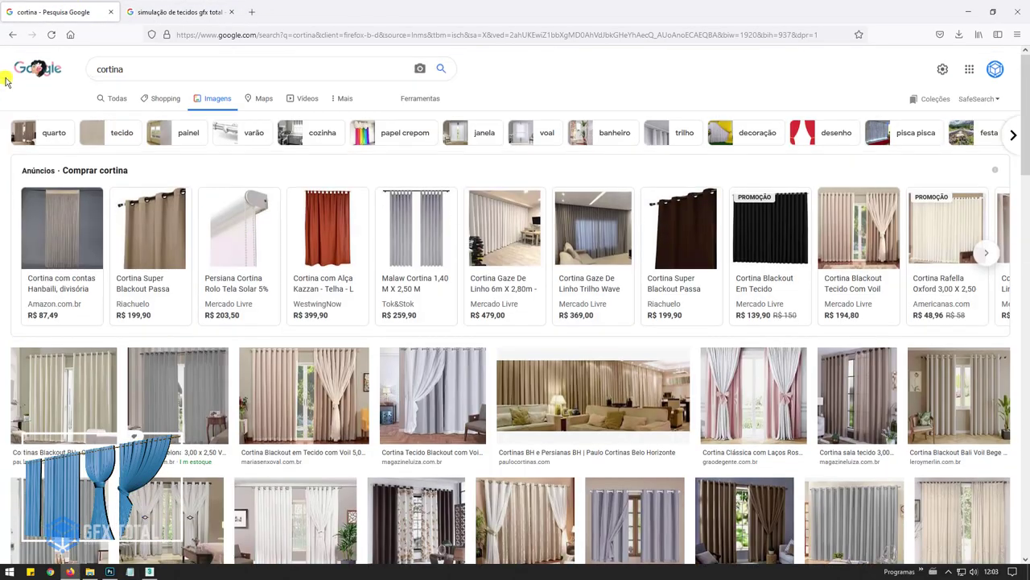
double_click(120, 68)
click(135, 68)
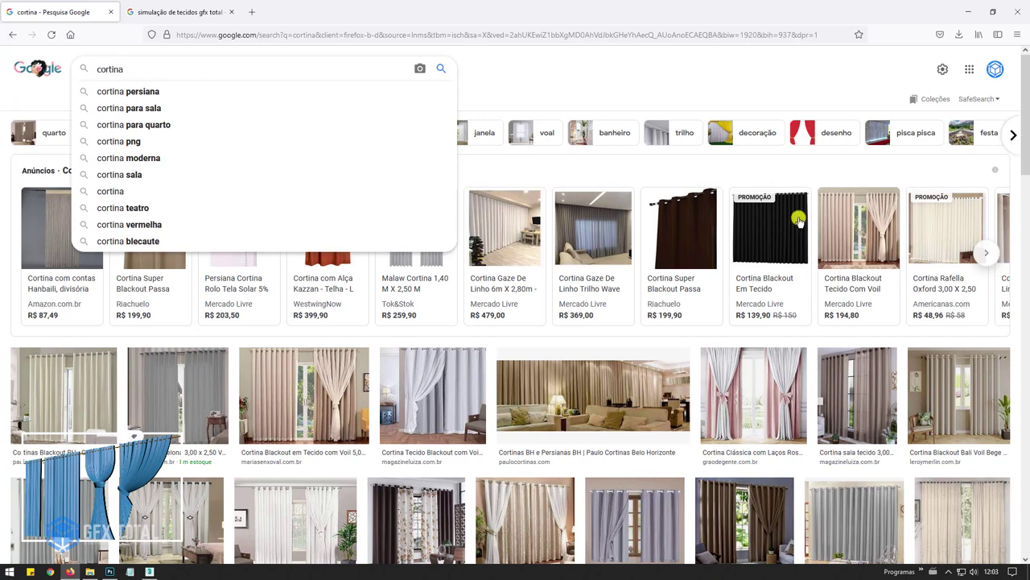
click(875, 154)
scroll(874, 311, down, 2)
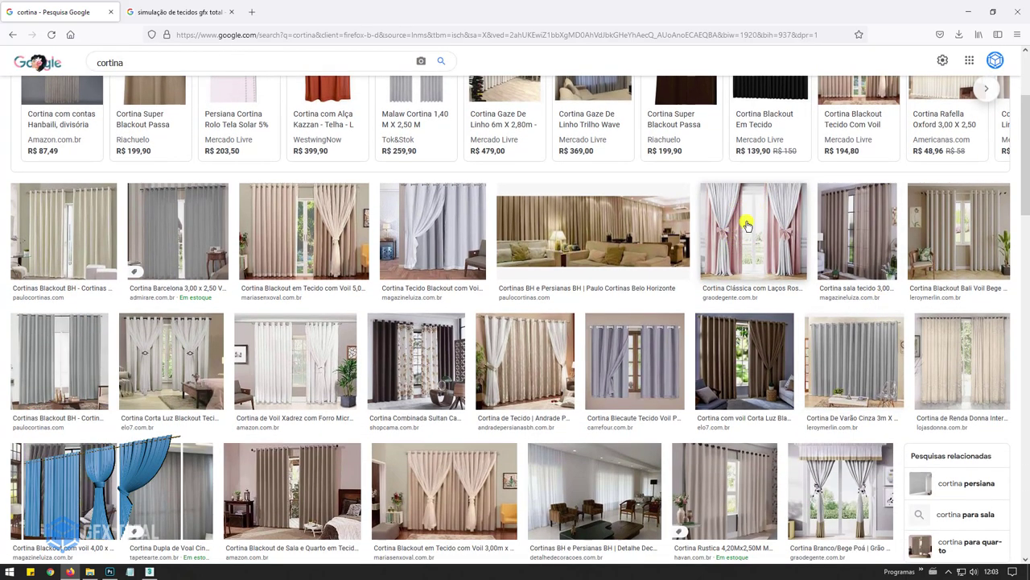
Open curtain photos in new tabs to study them, then return to 3ds Max.
middle_click(739, 228)
click(205, 12)
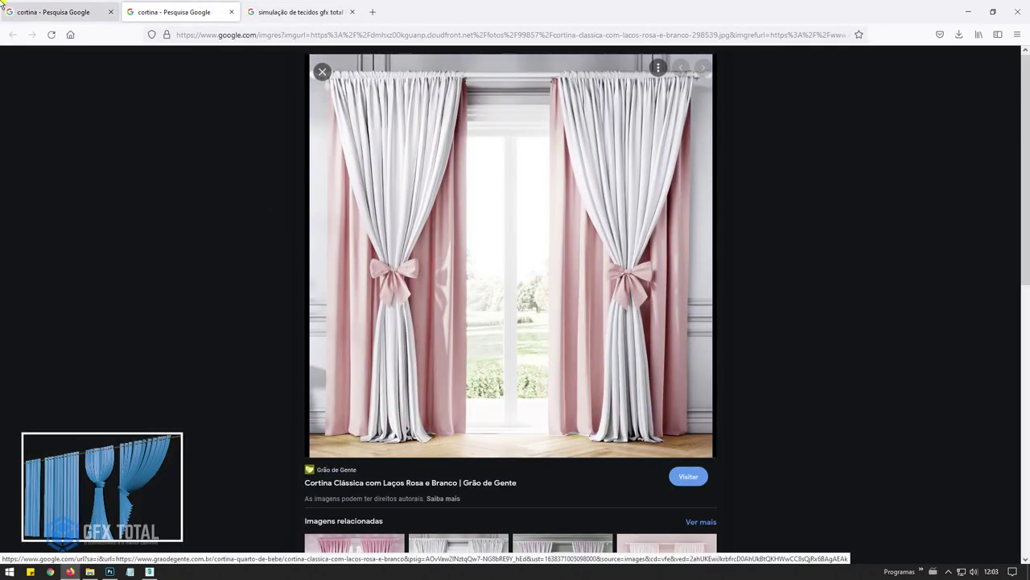
click(43, 13)
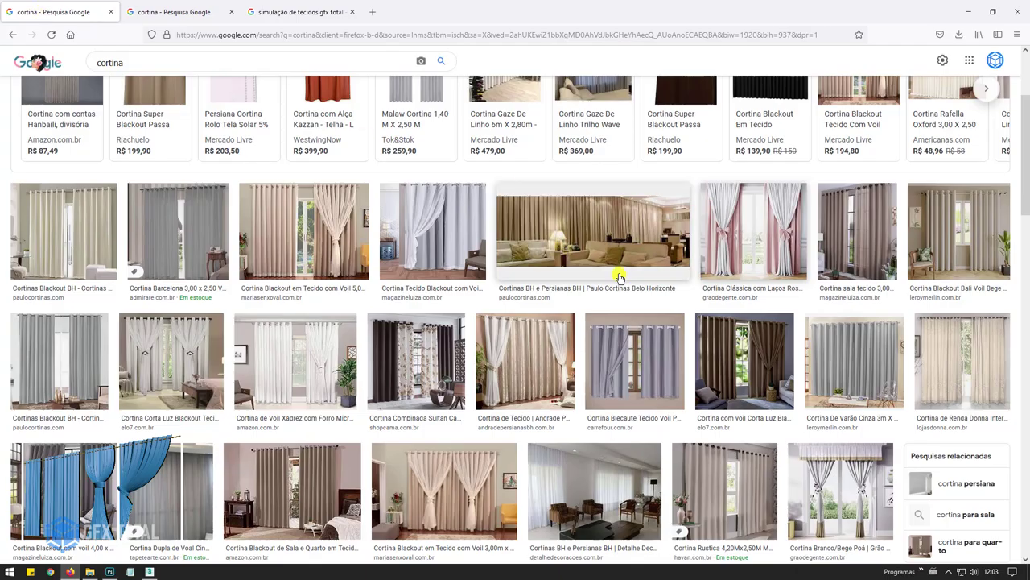
middle_click(417, 244)
click(169, 12)
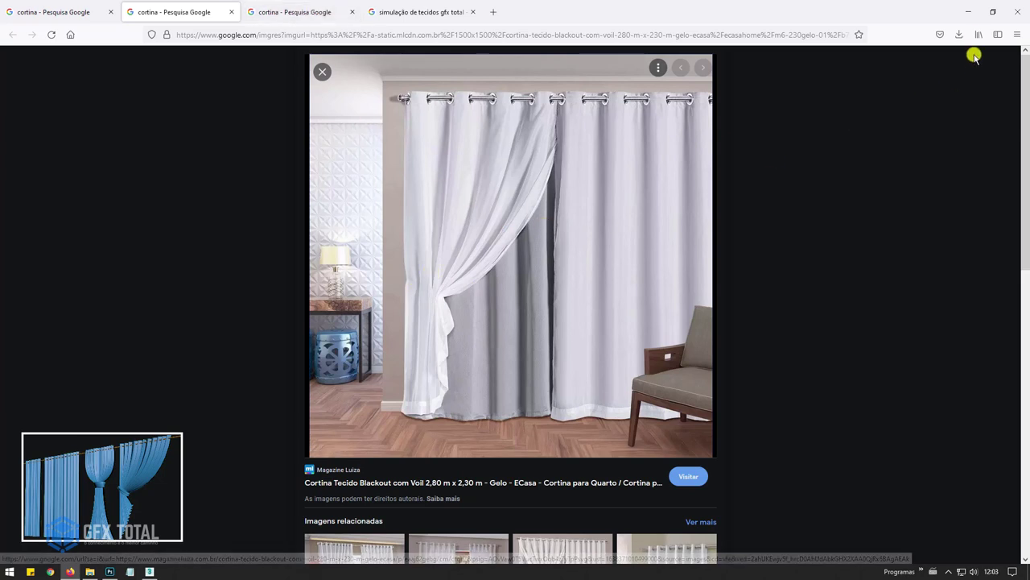
click(149, 571)
Clone the curtain further to the right along the rod.
middle_drag(578, 362, 450, 396)
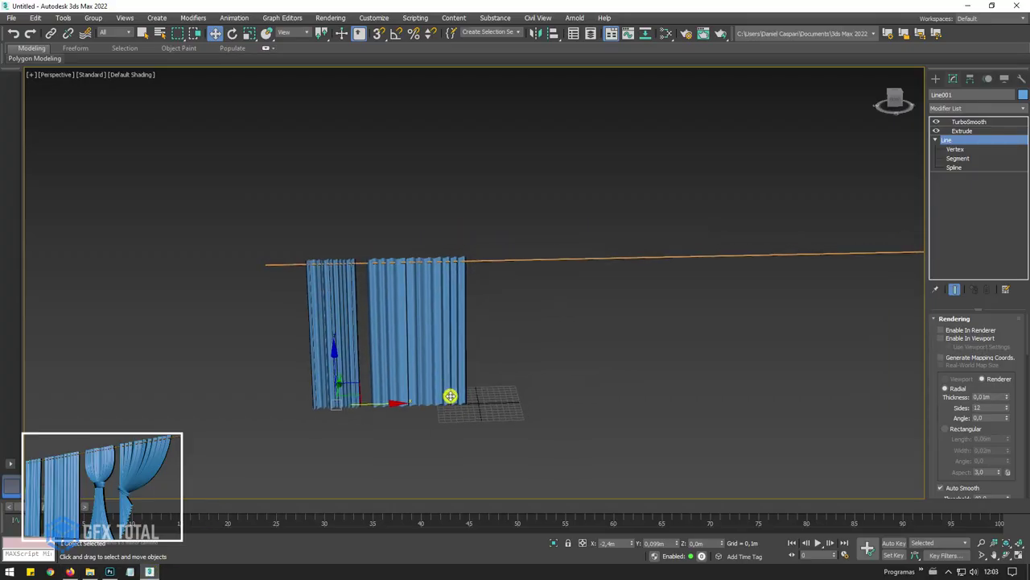
shift+drag(385, 401, 585, 384)
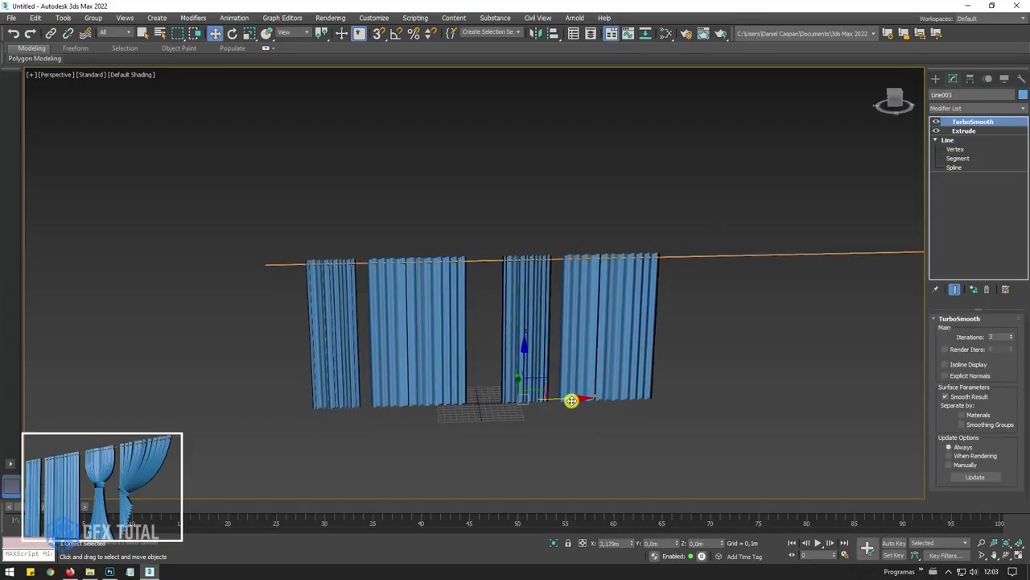
click(520, 332)
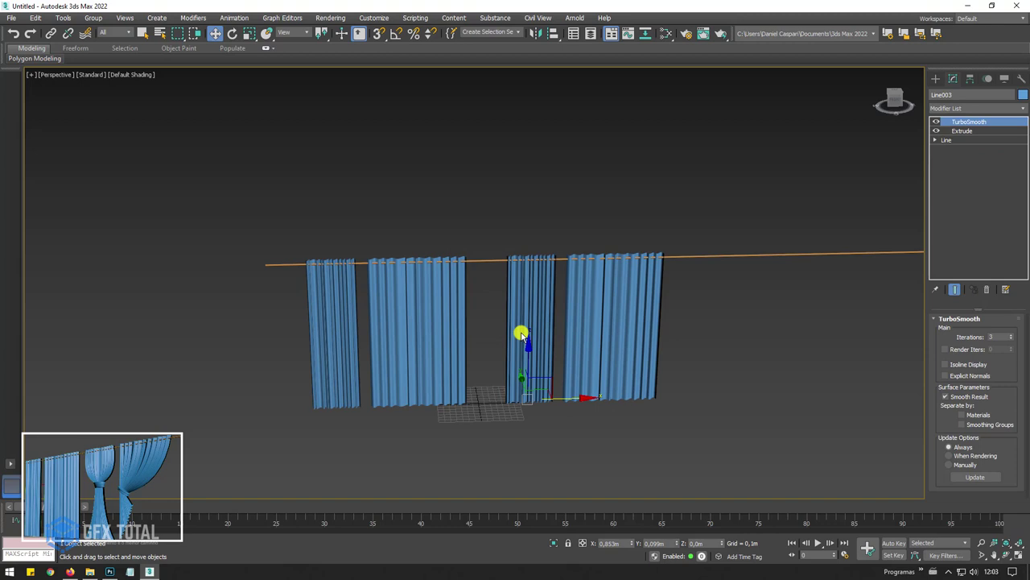
Scale the copy's zigzag profile spline down and shift it left, showing the smoothed result.
click(937, 140)
click(955, 167)
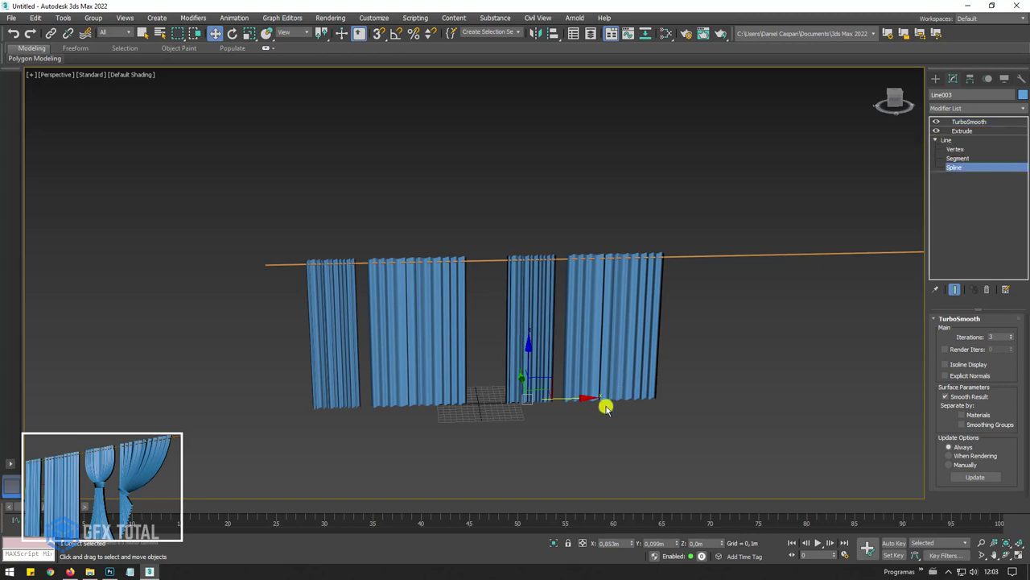
scroll(570, 422, up, 2)
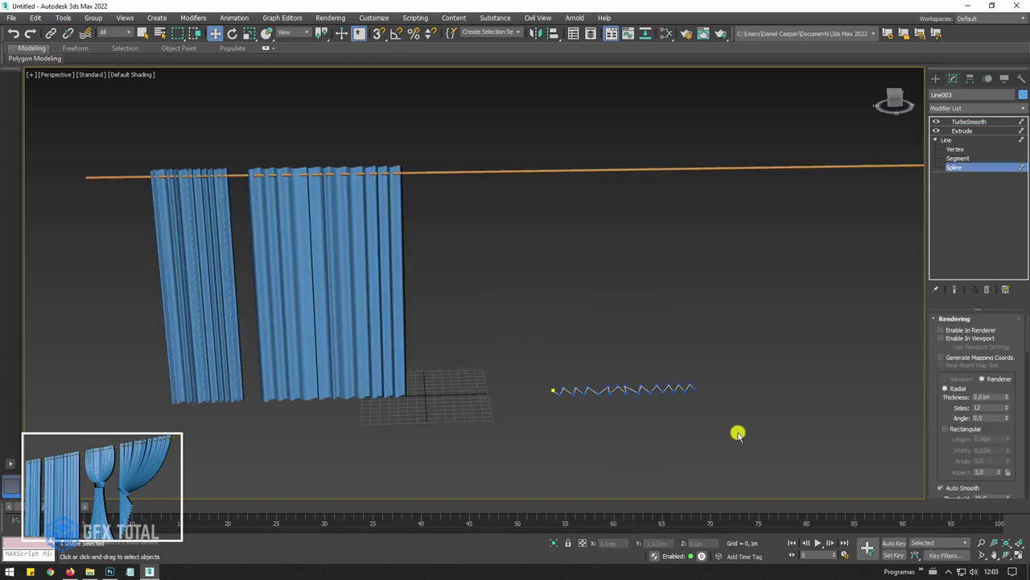
click(676, 389)
key(r)
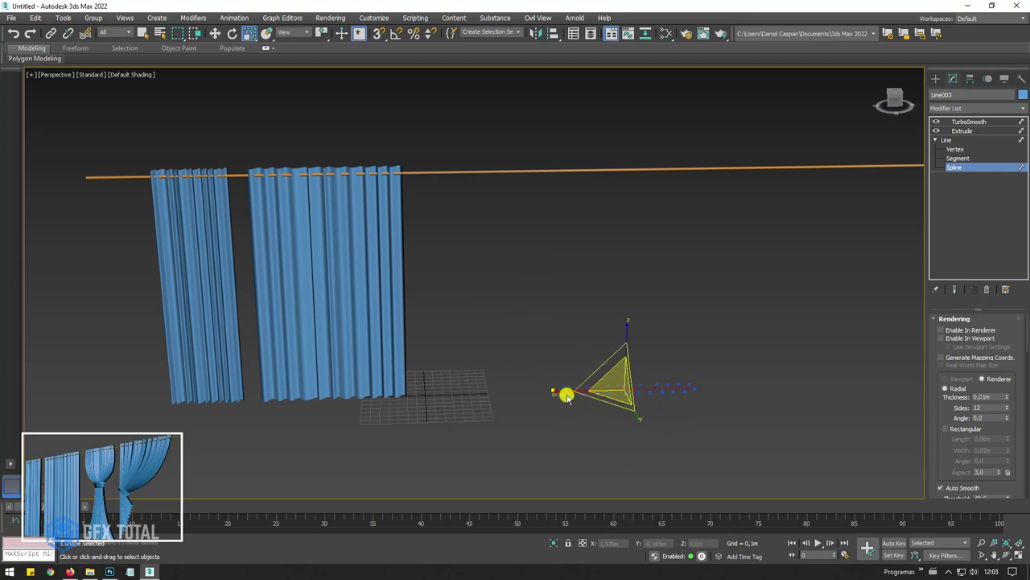
drag(577, 386, 664, 404)
key(w)
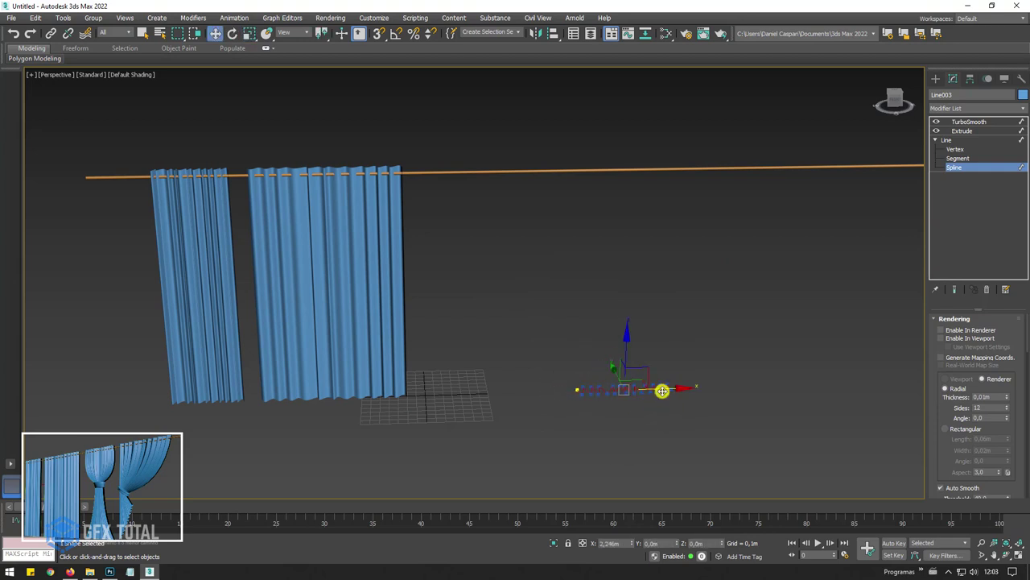
drag(588, 387, 515, 386)
click(953, 140)
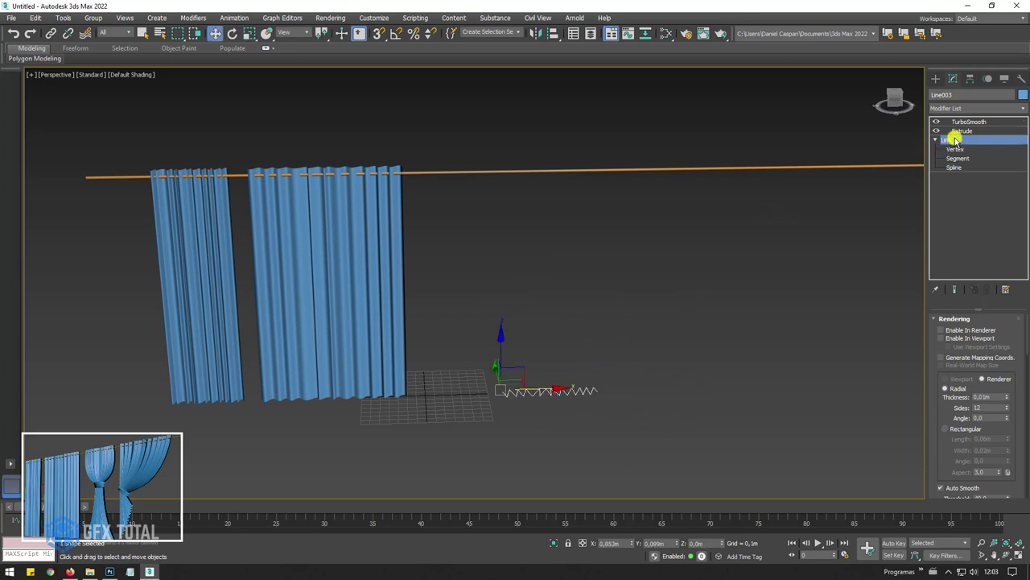
click(969, 121)
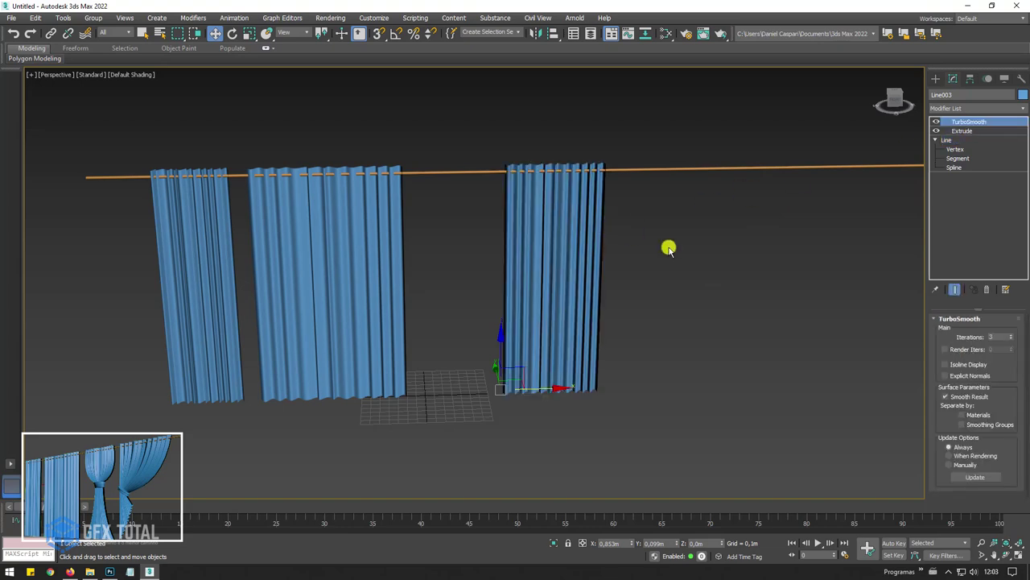
Orbit around the curtains to inspect the new narrower panel.
mouse_move(584, 234)
alt+middle_down()
mouse_move(604, 211)
mouse_move(599, 235)
alt+middle_up()
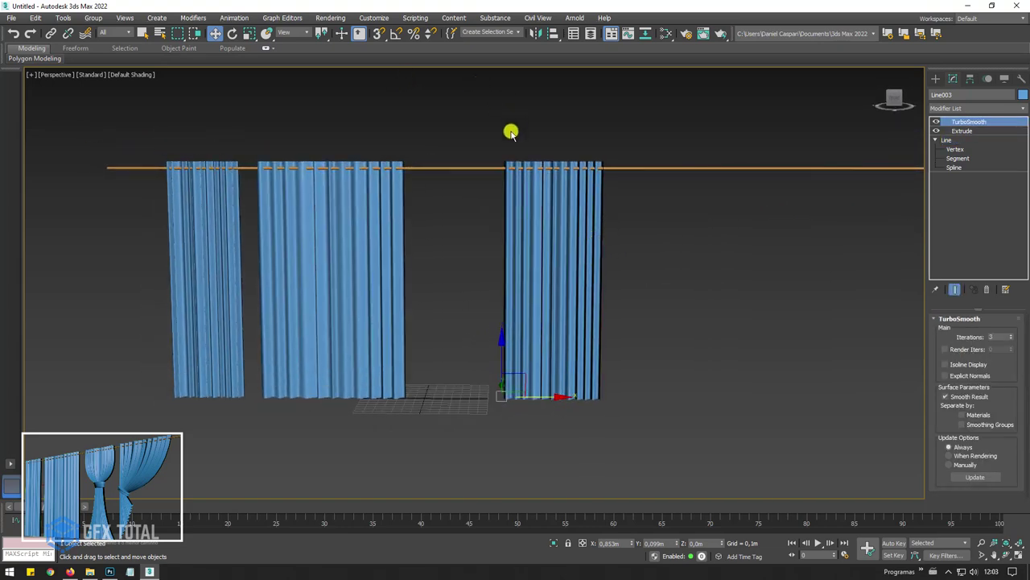
mouse_move(571, 302)
alt+middle_down()
mouse_move(551, 233)
mouse_move(469, 251)
alt+middle_up()
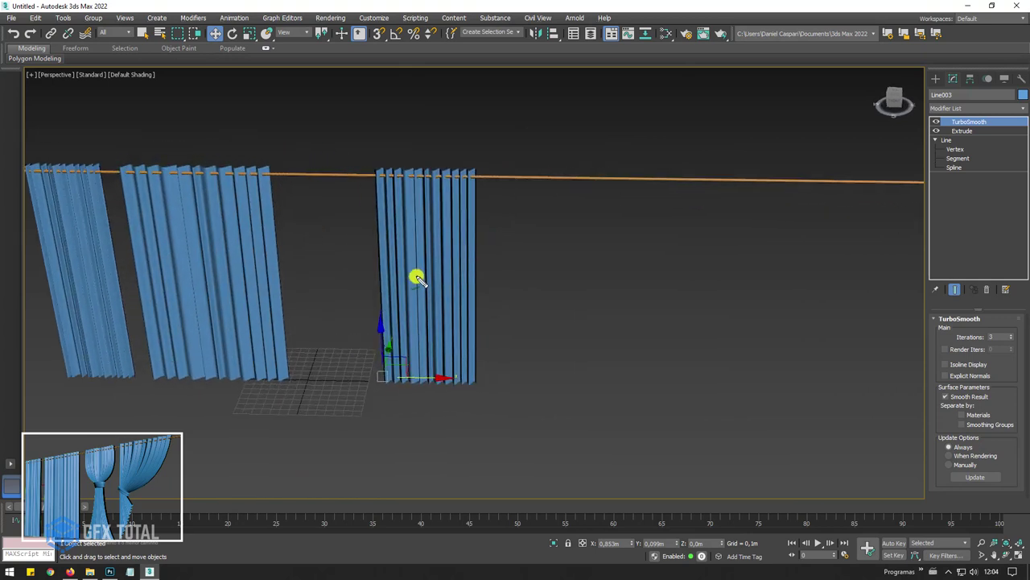
drag(417, 278, 375, 179)
mouse_move(427, 278)
mouse_down()
mouse_move(508, 173)
mouse_move(456, 322)
mouse_move(466, 362)
mouse_move(417, 307)
mouse_up()
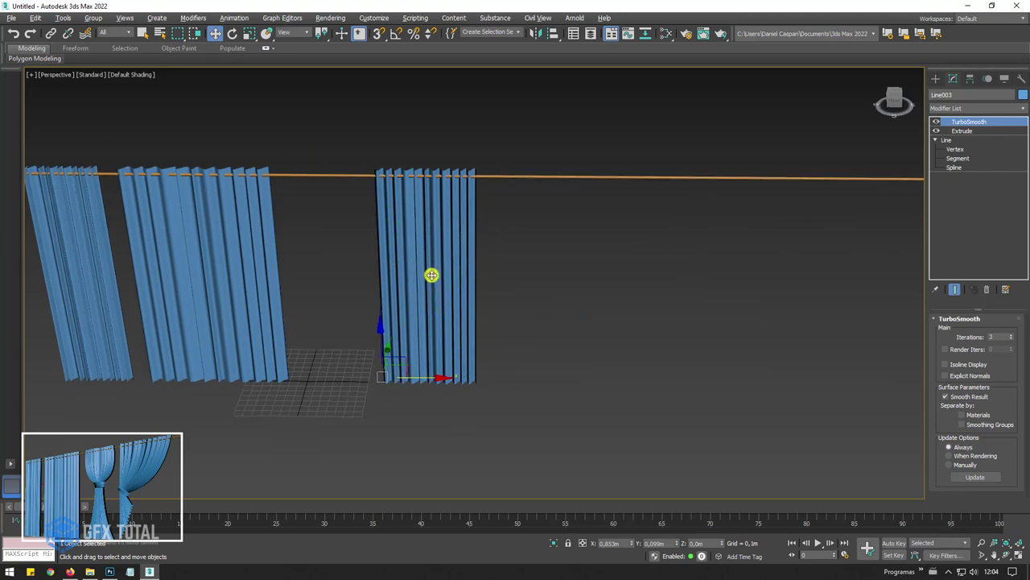
mouse_move(471, 268)
mouse_down()
mouse_move(396, 293)
mouse_move(425, 265)
mouse_up()
mouse_move(471, 268)
middle_down()
mouse_move(489, 279)
mouse_move(498, 258)
middle_up()
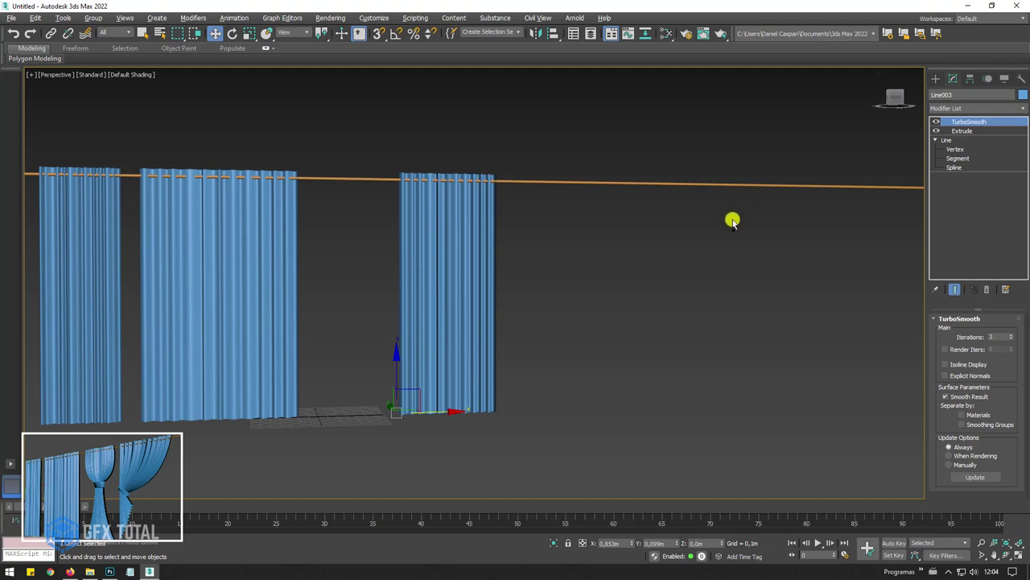
Clone the selected curtain as an independent Copy.
key(ctrl+v)
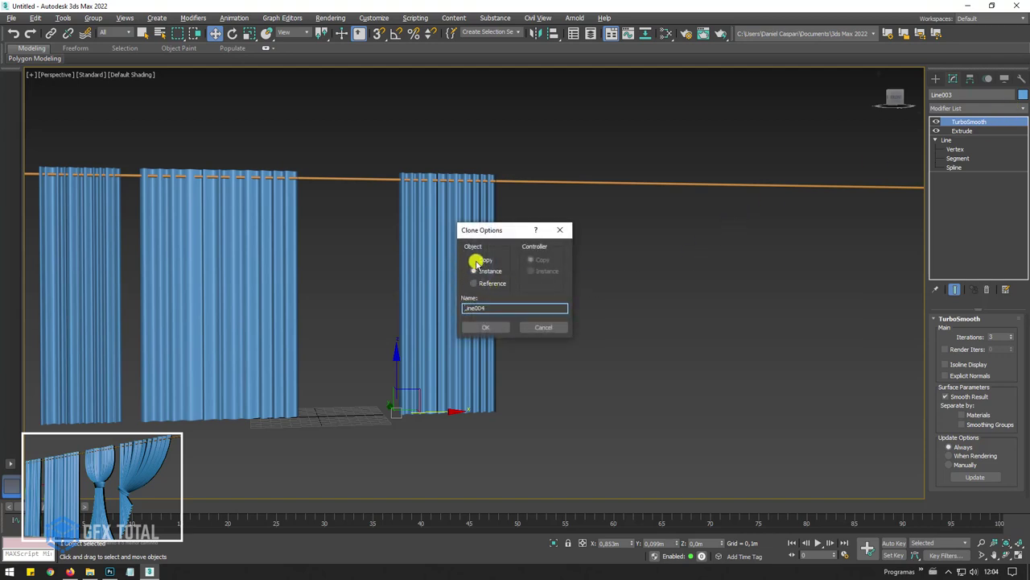
click(475, 260)
click(502, 327)
click(515, 322)
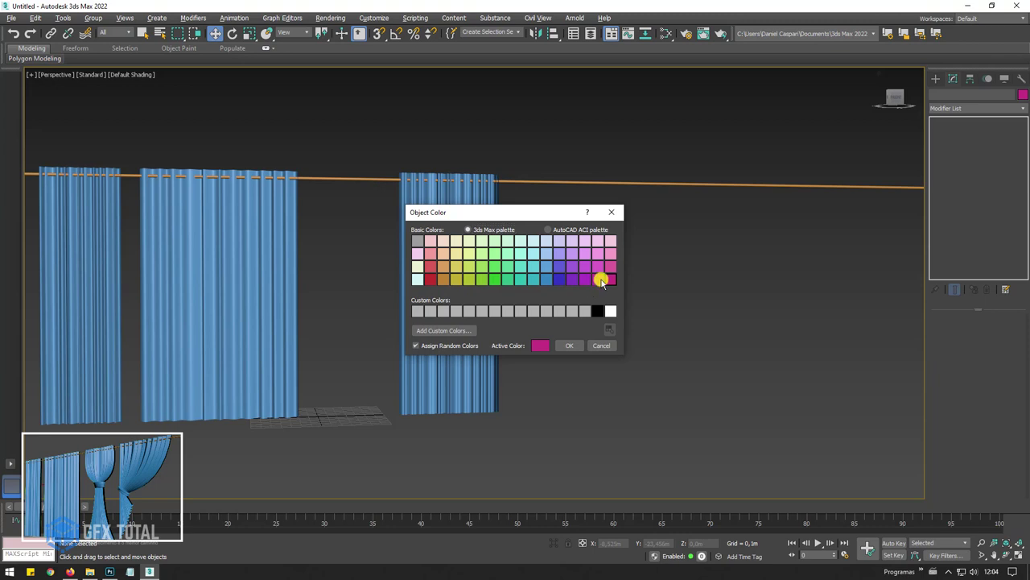
click(569, 345)
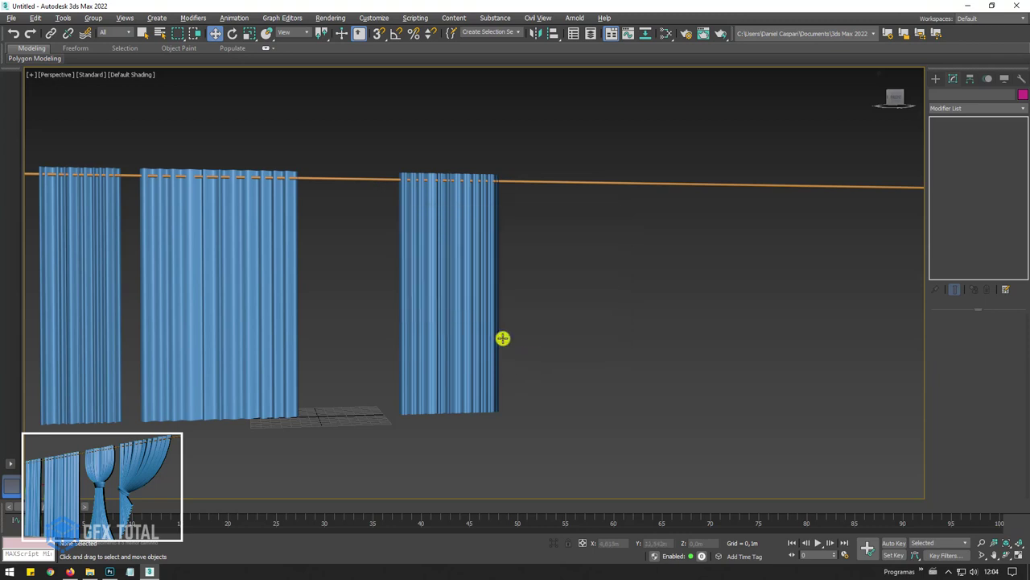
Copy the rightmost curtain further along the rod and colour the new copy purple.
alt+middle_drag(502, 339, 476, 370)
click(477, 372)
shift+drag(441, 381, 603, 379)
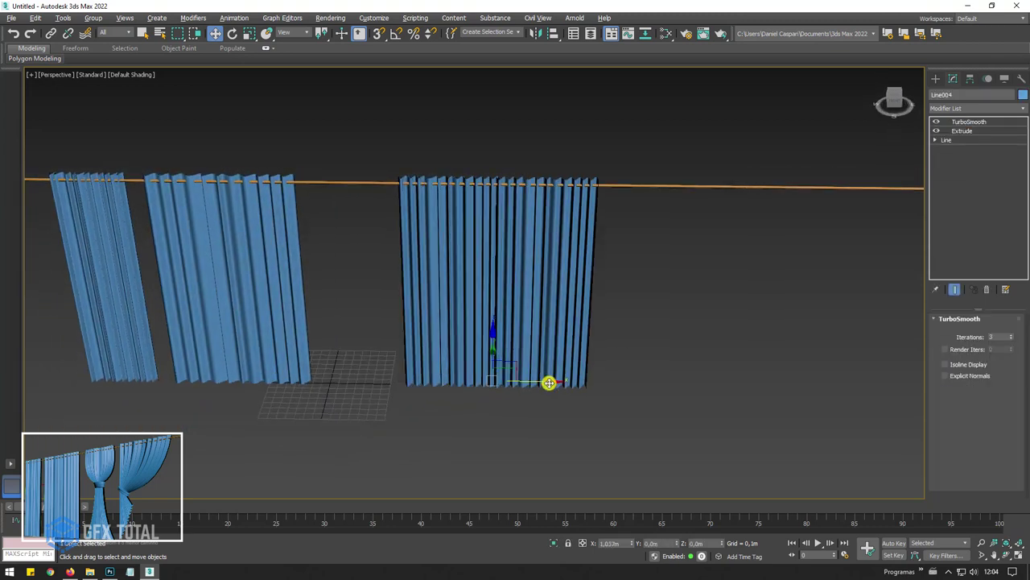
scroll(662, 263, up, 3)
click(1023, 94)
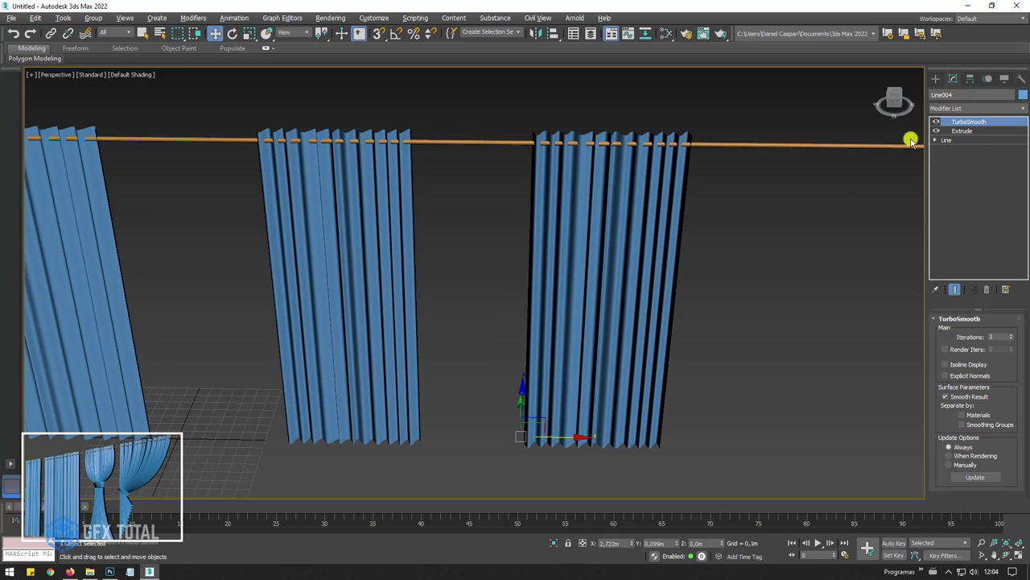
click(585, 279)
click(569, 346)
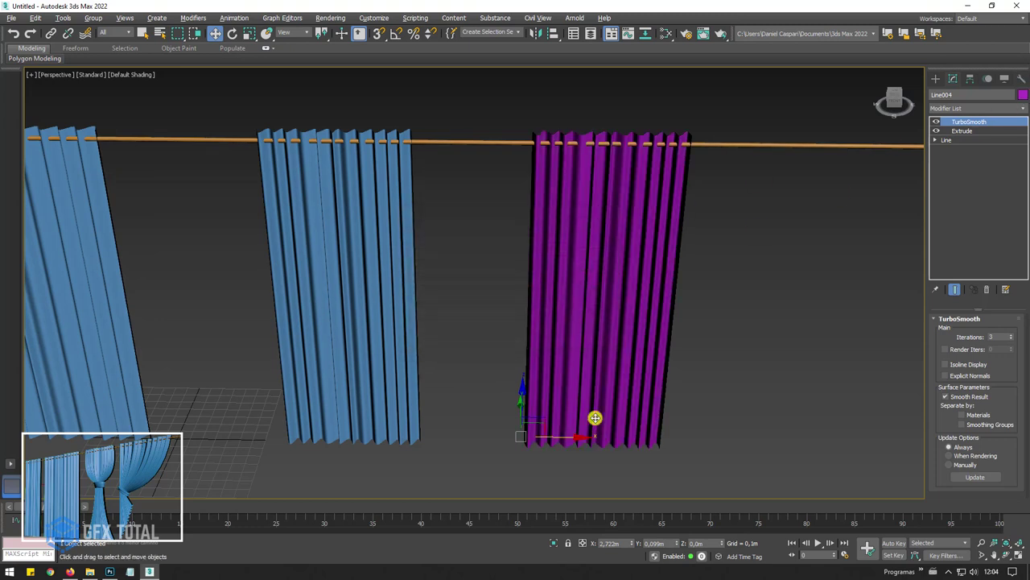
Slide the middle blue curtain slightly to the right.
click(358, 406)
mouse_move(442, 458)
alt+middle_down()
mouse_move(434, 407)
mouse_move(318, 343)
alt+middle_up()
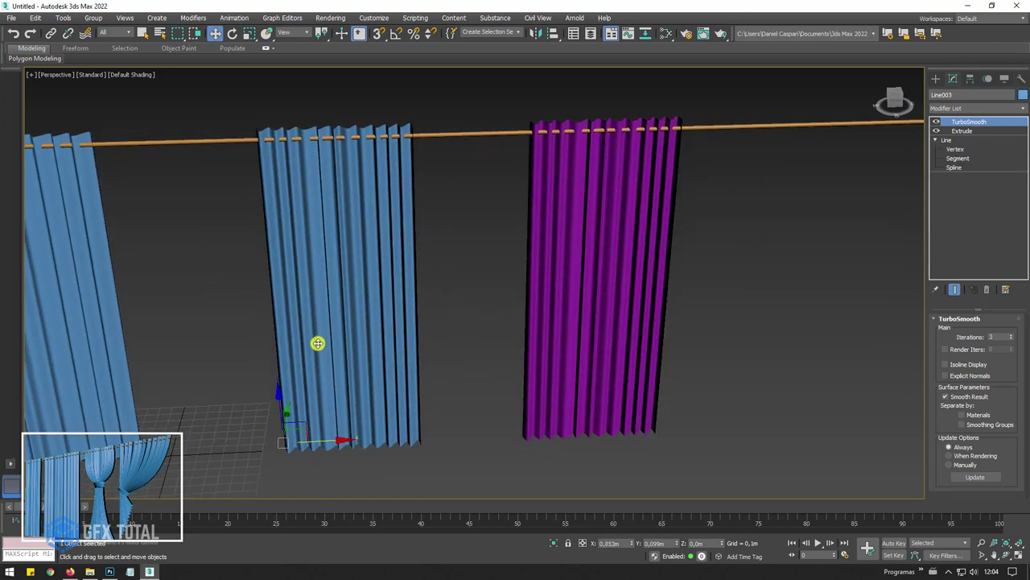
drag(319, 441, 331, 441)
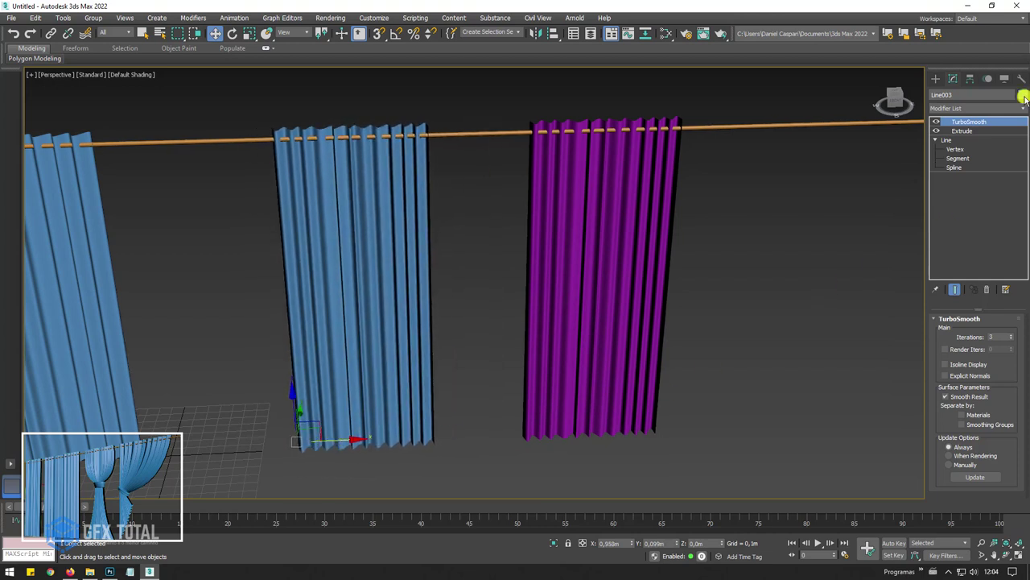
Add an FFD 3x3x3 modifier to the blue curtain and enter Control Points level.
click(973, 108)
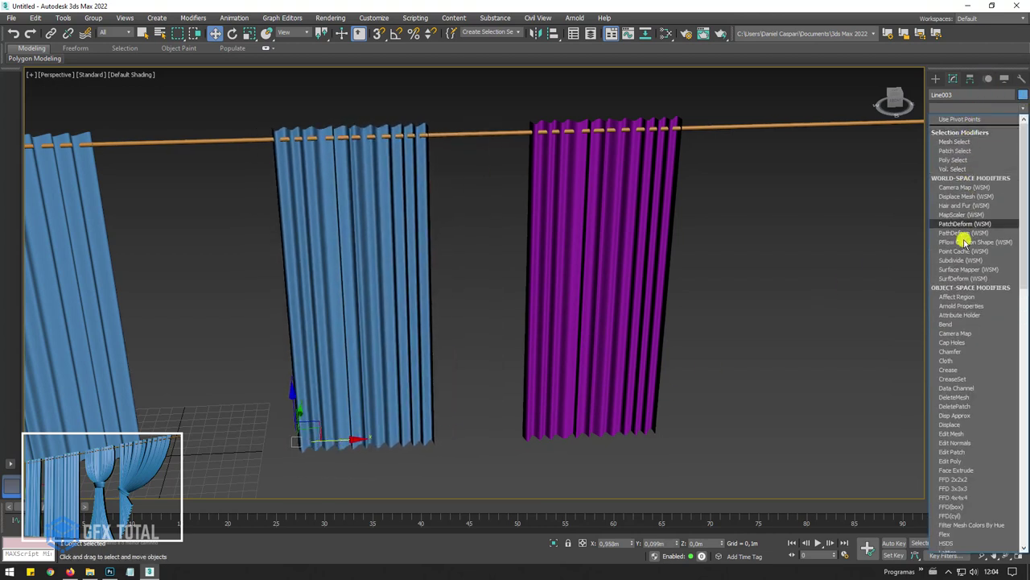
click(963, 488)
alt+middle_drag(821, 394, 713, 223)
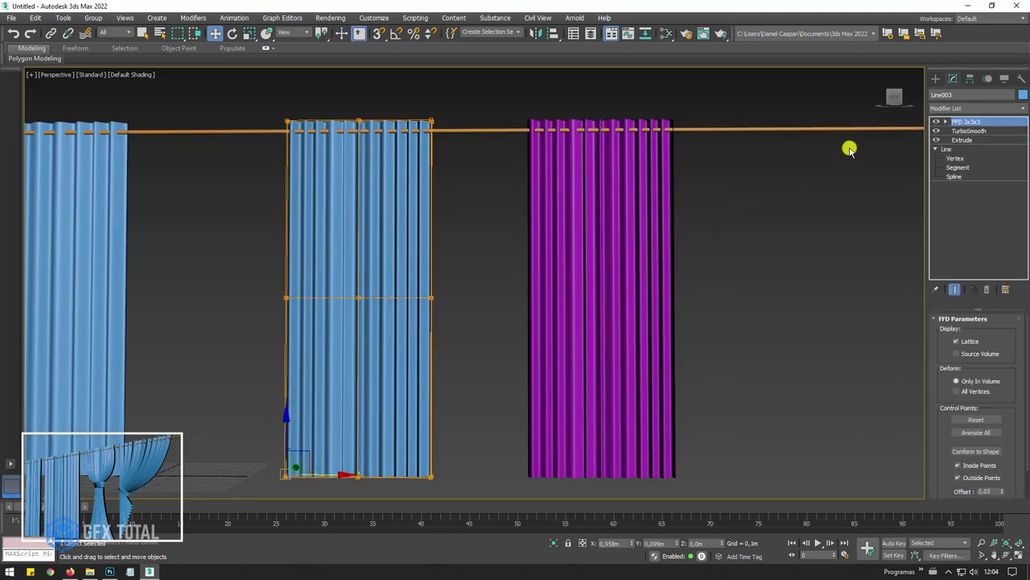
click(947, 120)
click(966, 131)
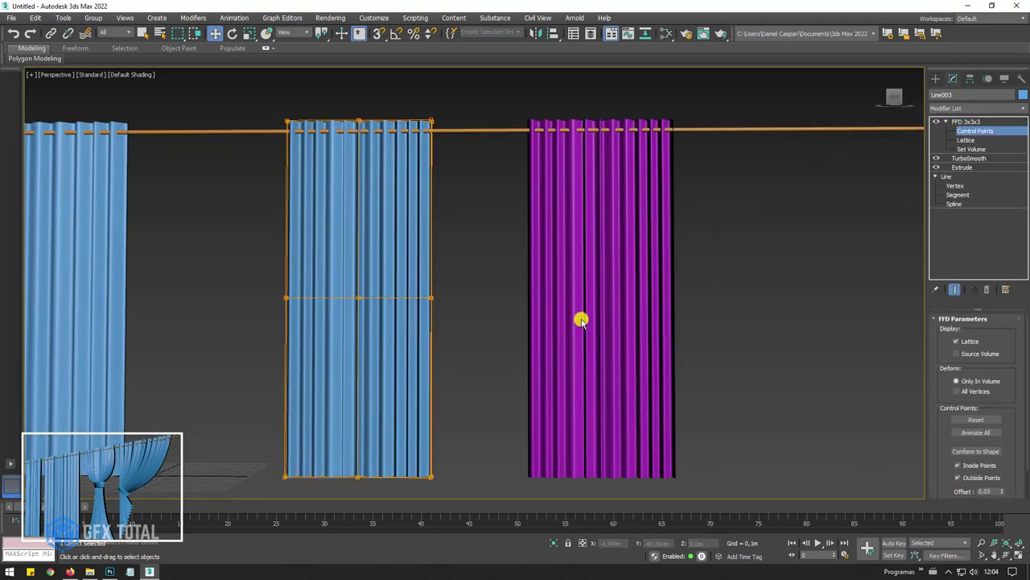
Raise the bottom and middle rows of lattice points along Z to shorten the curtain.
drag(475, 458, 241, 493)
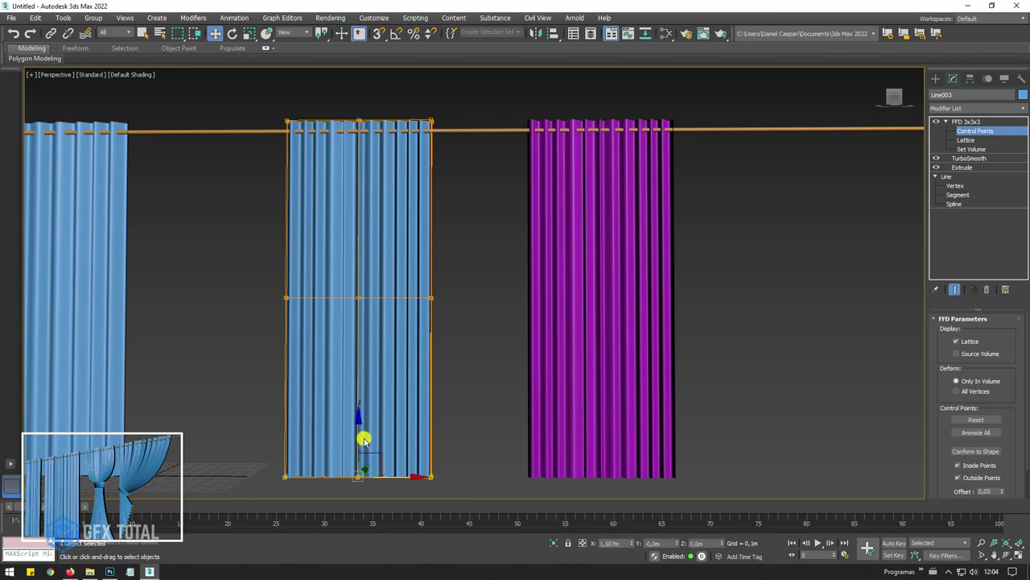
drag(363, 438, 368, 327)
drag(367, 336, 363, 341)
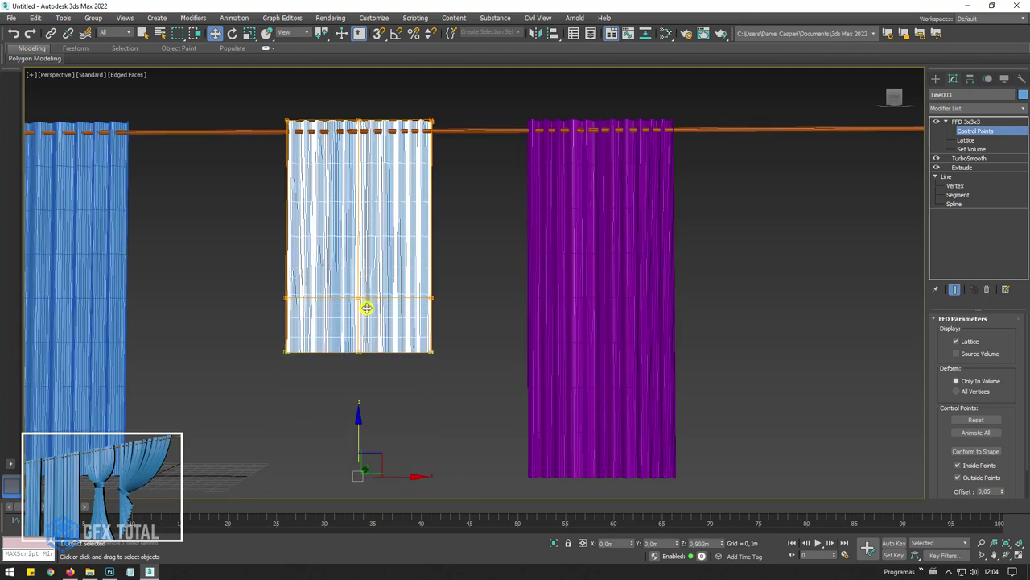
drag(468, 435, 234, 219)
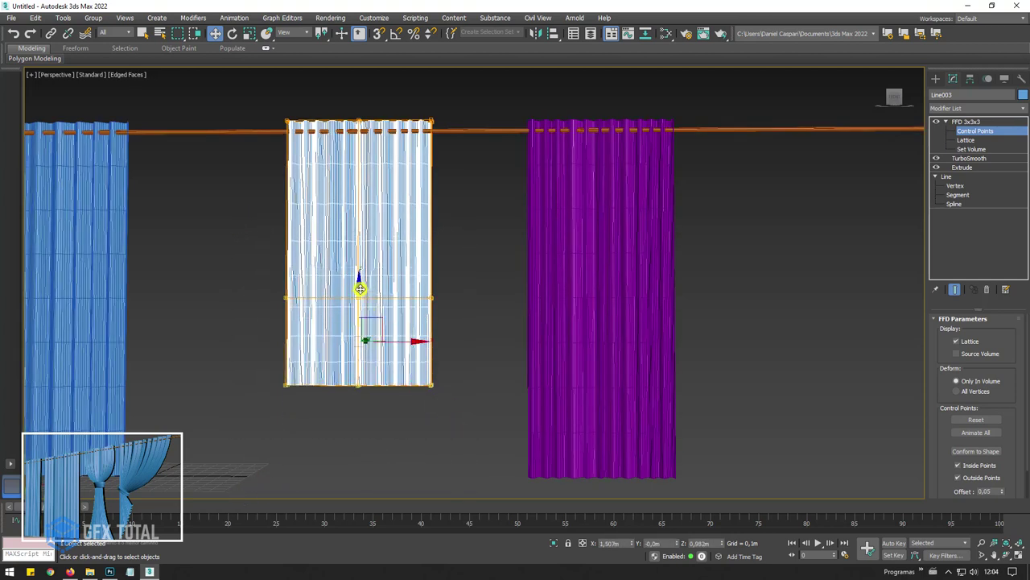
drag(360, 289, 359, 187)
drag(407, 276, 191, 321)
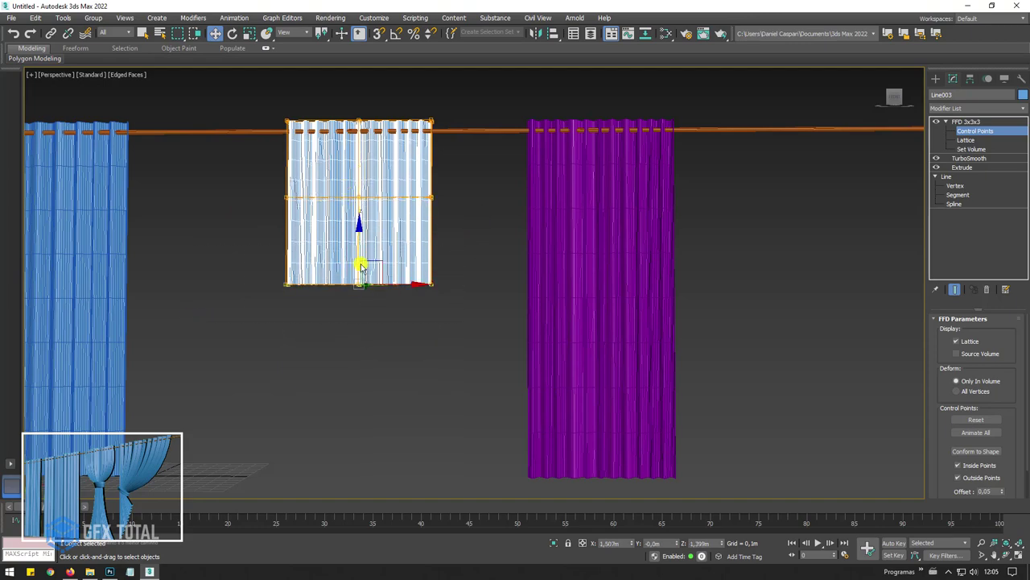
scroll(360, 267, up, 5)
alt+middle_drag(403, 279, 492, 387)
Scale the bottom lattice points together to a point and raise them.
key(e)
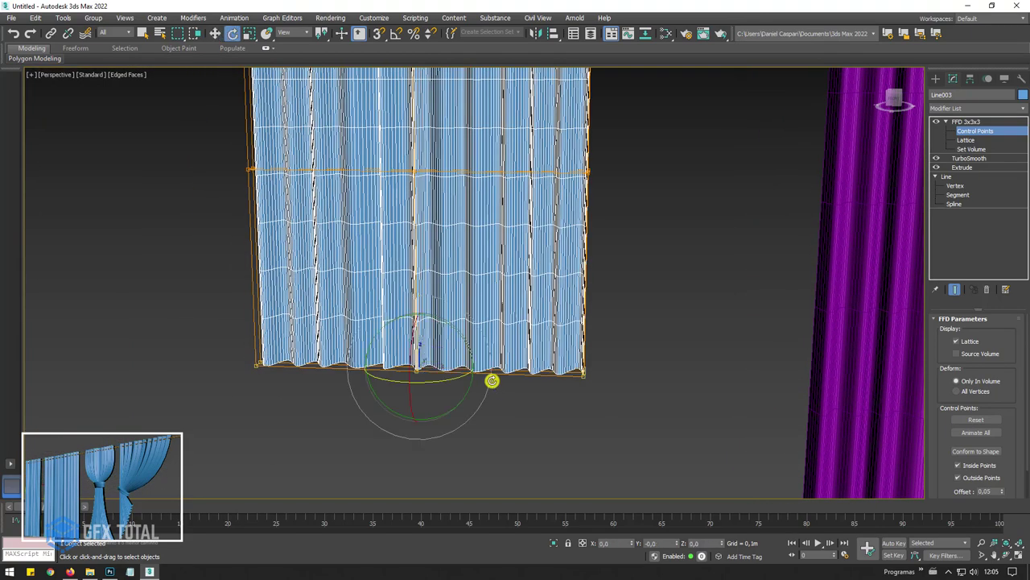
key(r)
drag(479, 369, 260, 361)
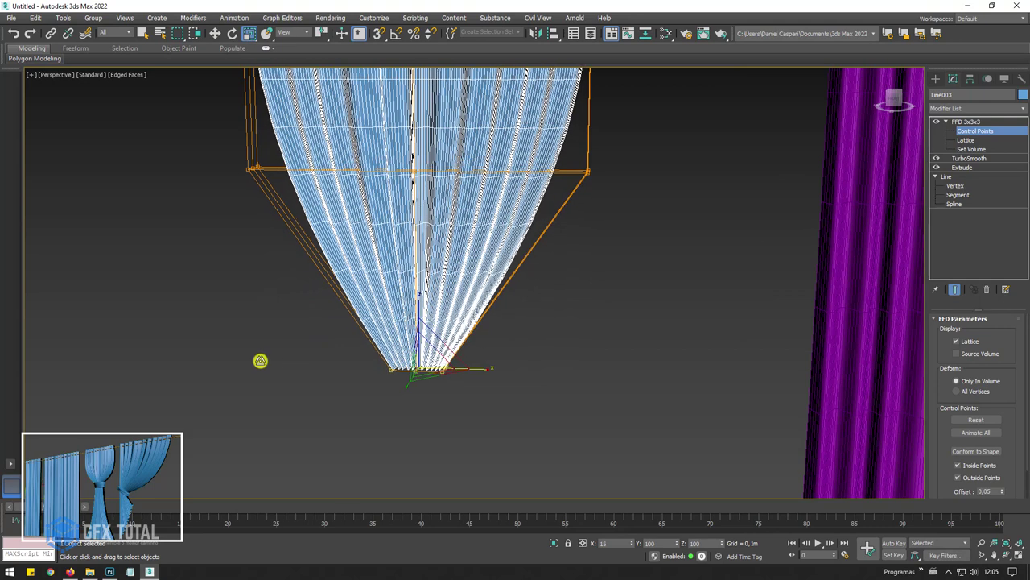
key(w)
mouse_move(418, 324)
mouse_down()
mouse_move(416, 288)
mouse_move(437, 260)
mouse_up()
Widen the middle row of lattice points outward and lower it to form a bulge.
drag(638, 175, 190, 150)
scroll(536, 345, up, 2)
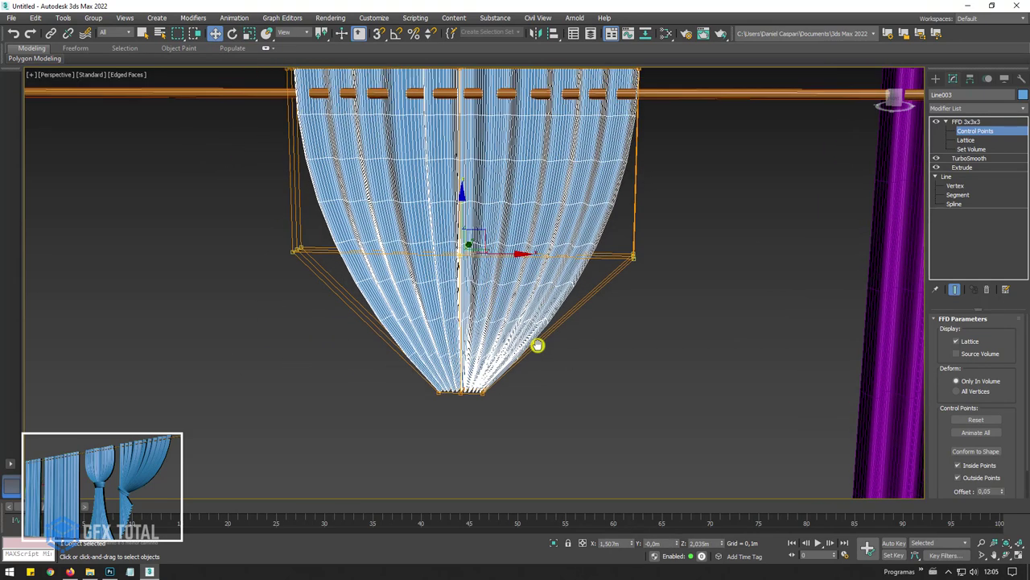
key(r)
mouse_move(524, 262)
mouse_down()
mouse_move(691, 330)
mouse_move(658, 231)
mouse_up()
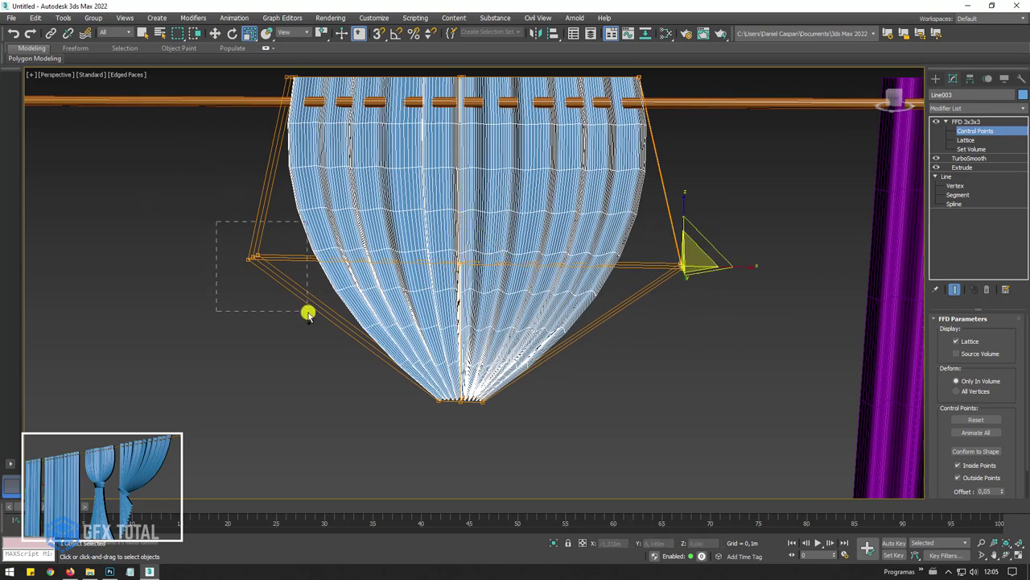
ctrl+drag(307, 313, 308, 312)
key(w)
drag(467, 207, 479, 283)
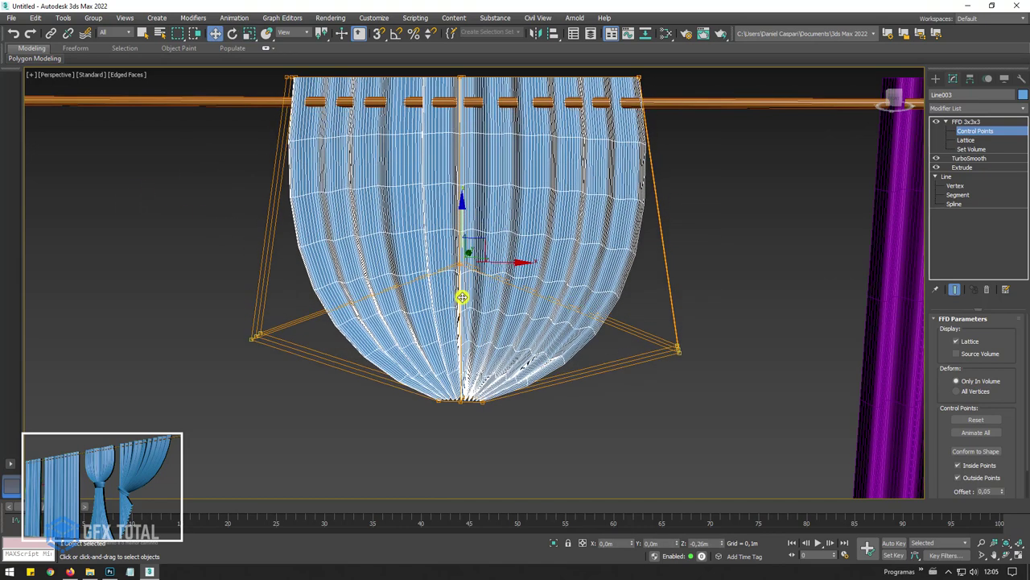
key(F4)
scroll(547, 306, down, 5)
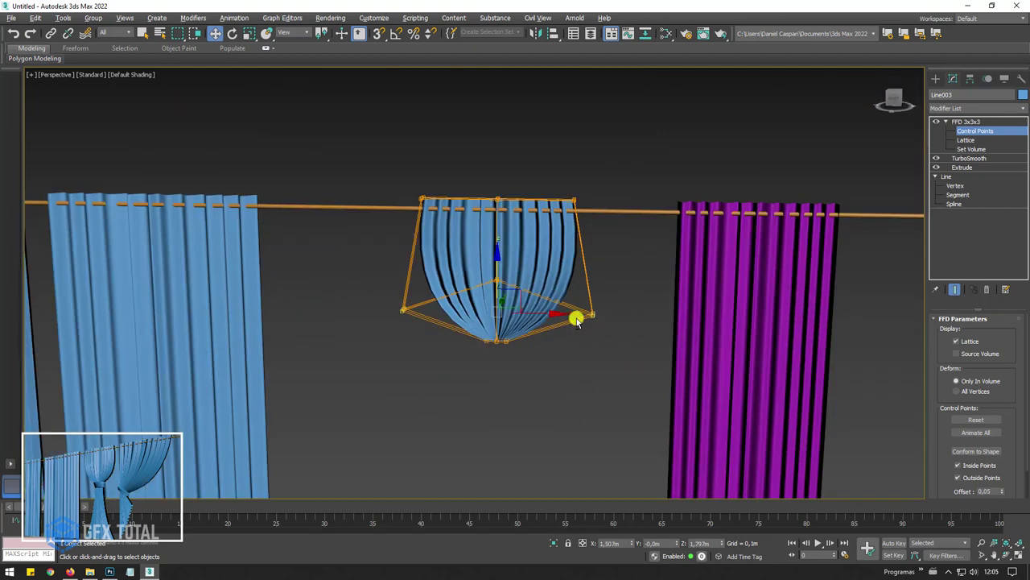
scroll(549, 348, up, 5)
Scale the bottom points inward so the folds converge, then exit point editing.
mouse_move(520, 364)
mouse_down()
mouse_move(417, 283)
mouse_move(375, 310)
mouse_up()
key(r)
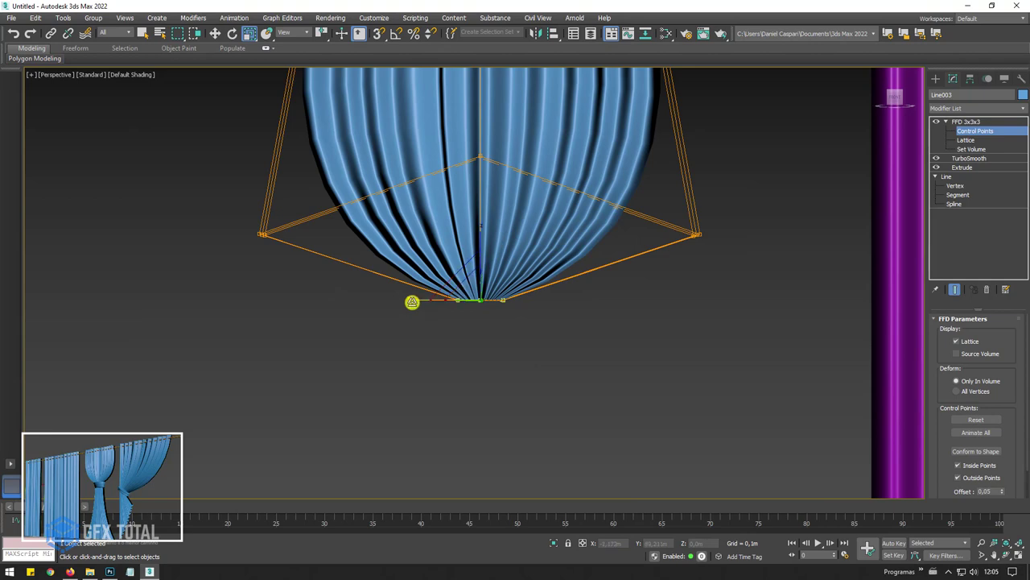
mouse_move(375, 310)
alt+middle_down()
mouse_move(520, 314)
mouse_move(522, 324)
mouse_move(430, 313)
alt+middle_up()
drag(420, 317, 414, 325)
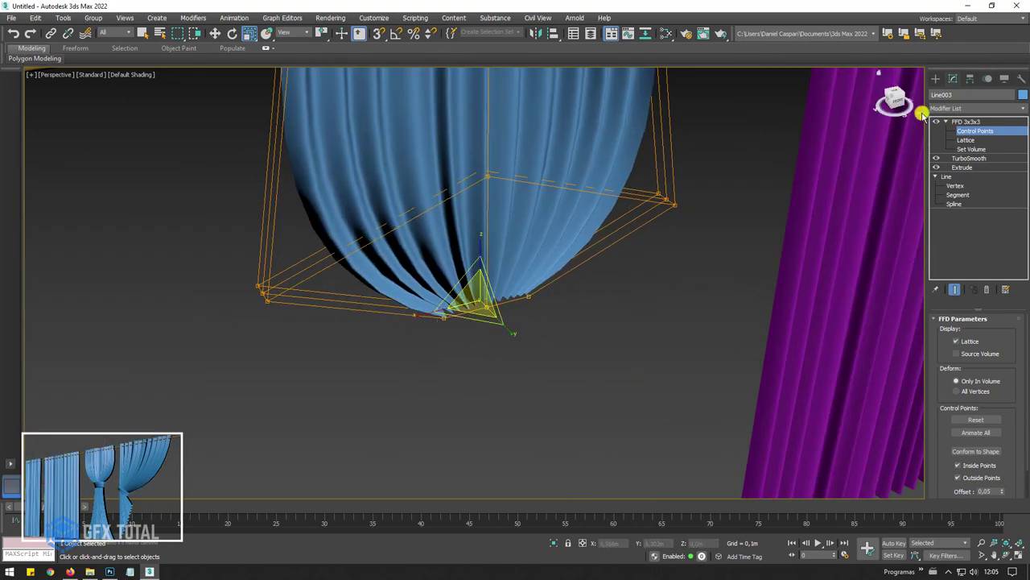
click(972, 125)
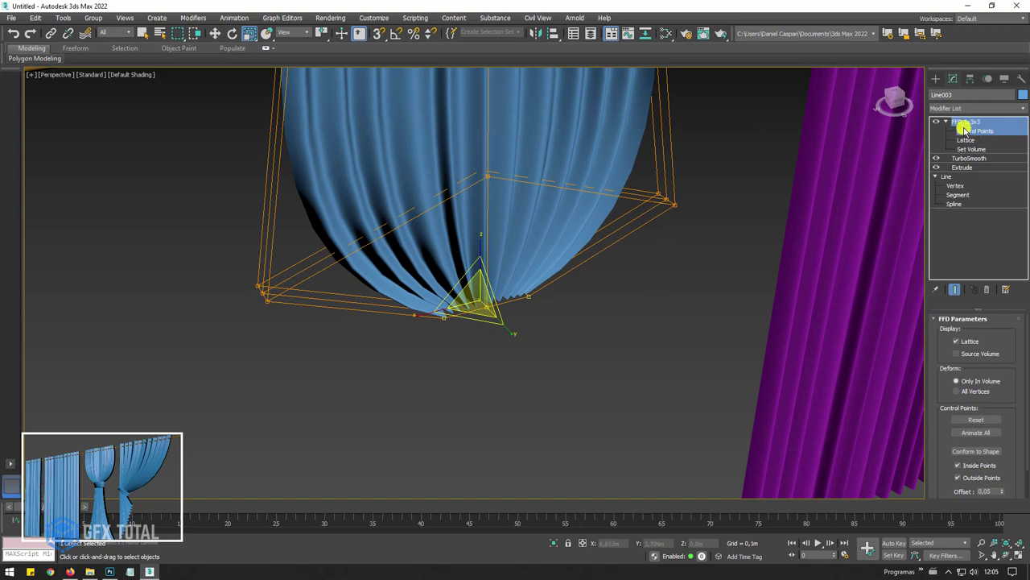
Align purple Line004 to the blue curtain in X, Y and Z using Pivot Point for both.
click(897, 156)
scroll(748, 249, down, 5)
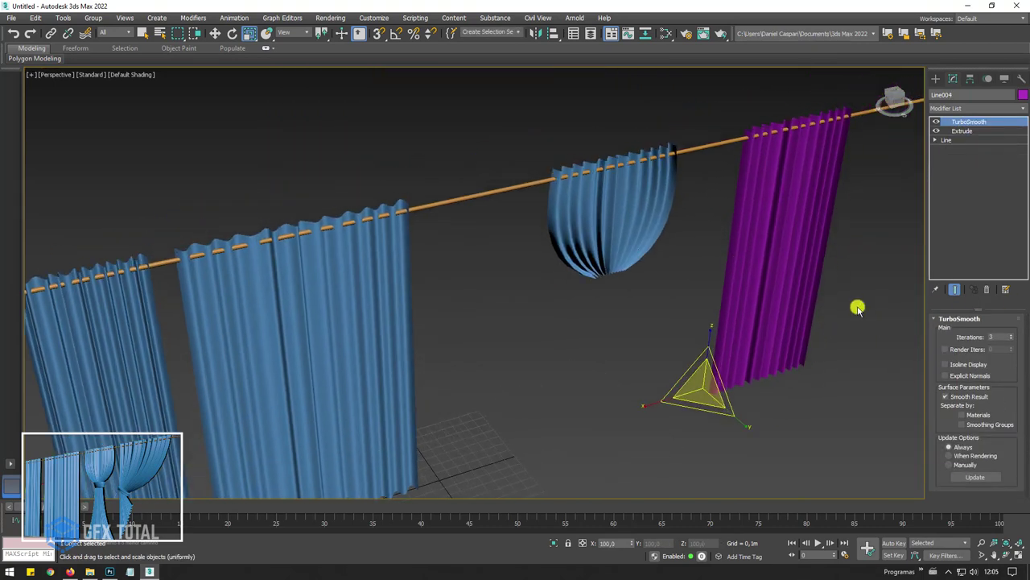
mouse_move(858, 309)
alt+middle_down()
mouse_move(781, 341)
mouse_move(572, 109)
alt+middle_up()
click(553, 33)
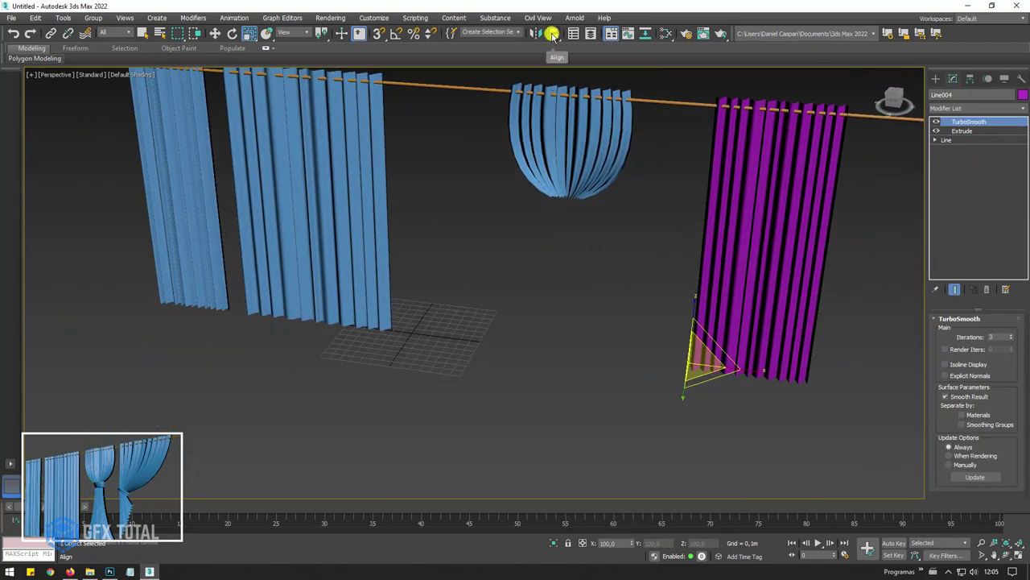
click(570, 171)
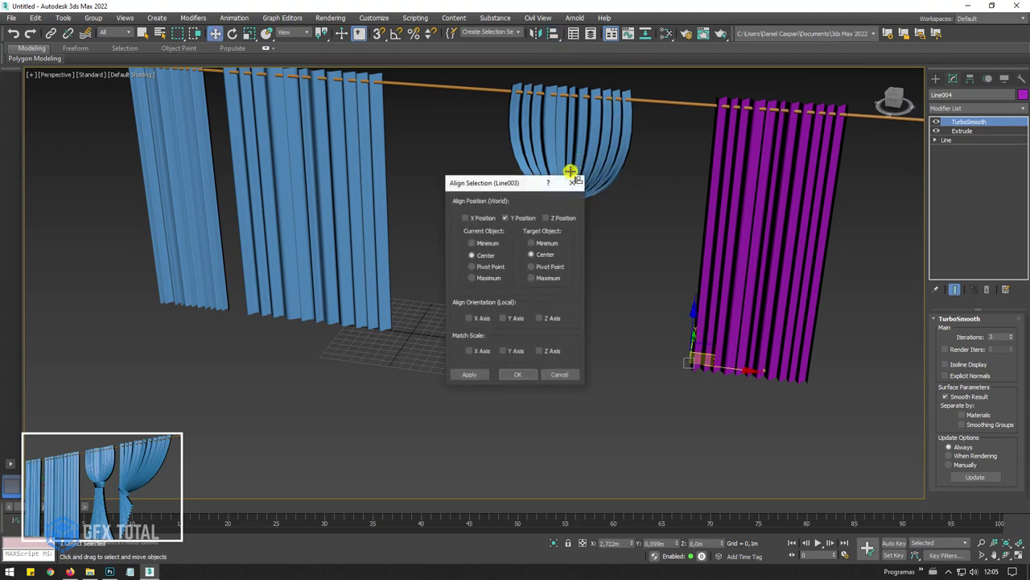
click(557, 218)
click(467, 218)
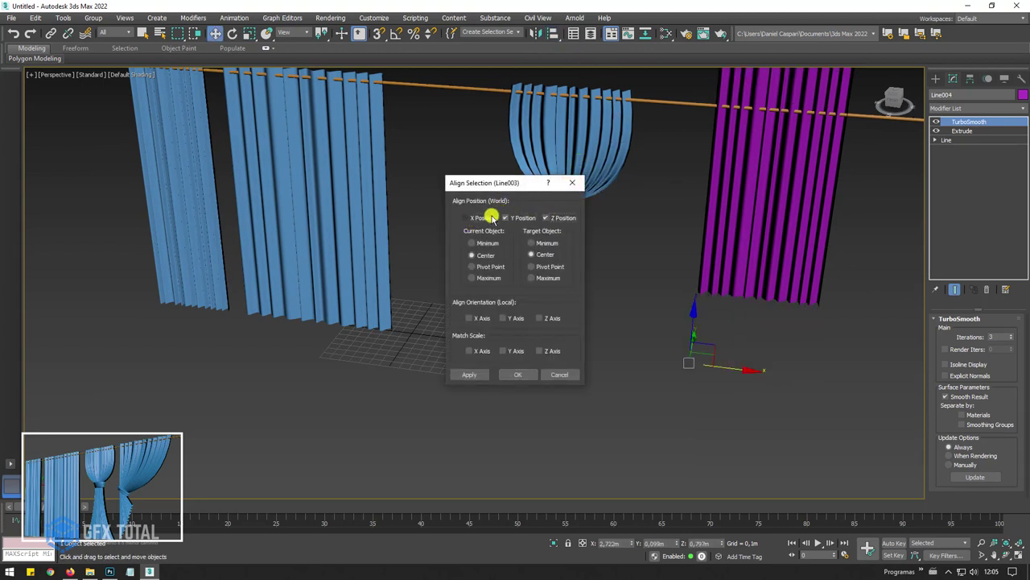
click(483, 267)
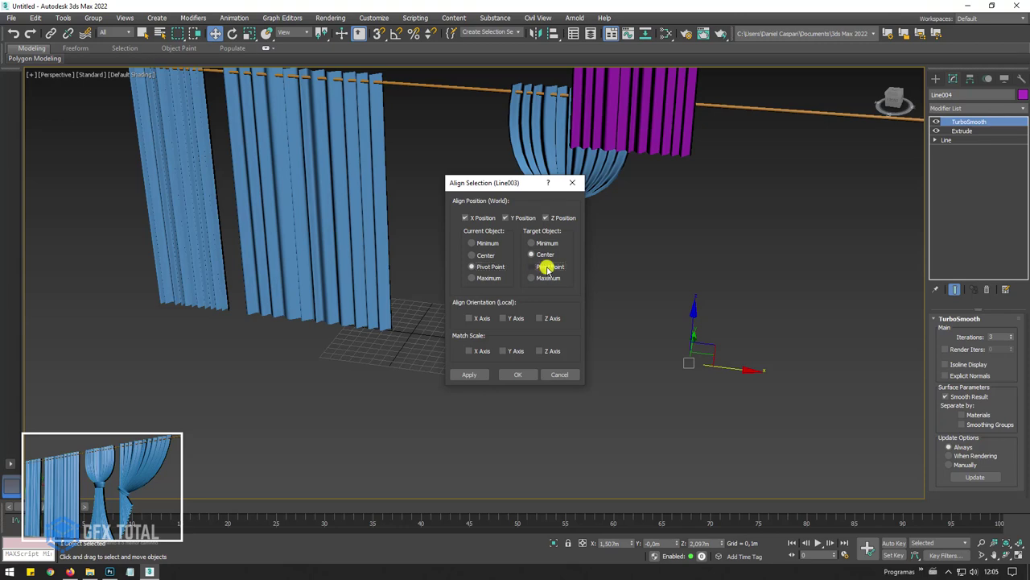
click(546, 267)
click(522, 377)
alt+middle_drag(609, 292, 542, 288)
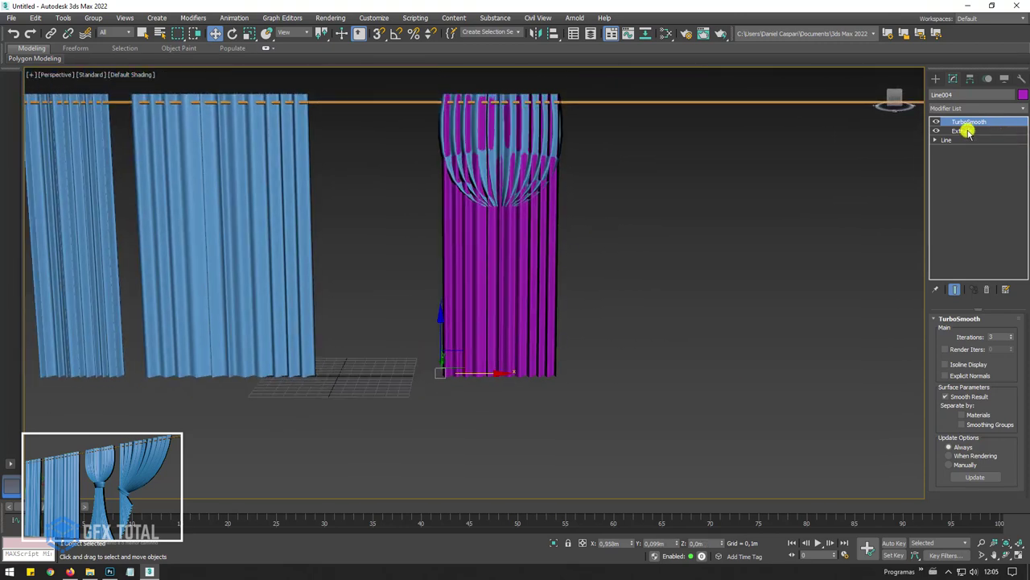
Add an FFD 2x2x2 modifier to the purple curtain and edit its control points.
click(1016, 109)
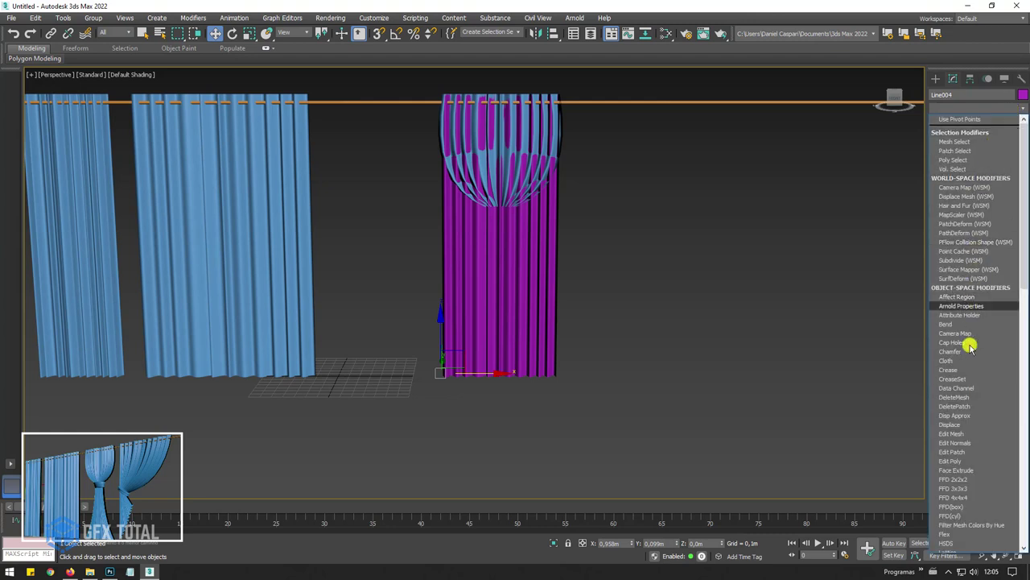
click(965, 480)
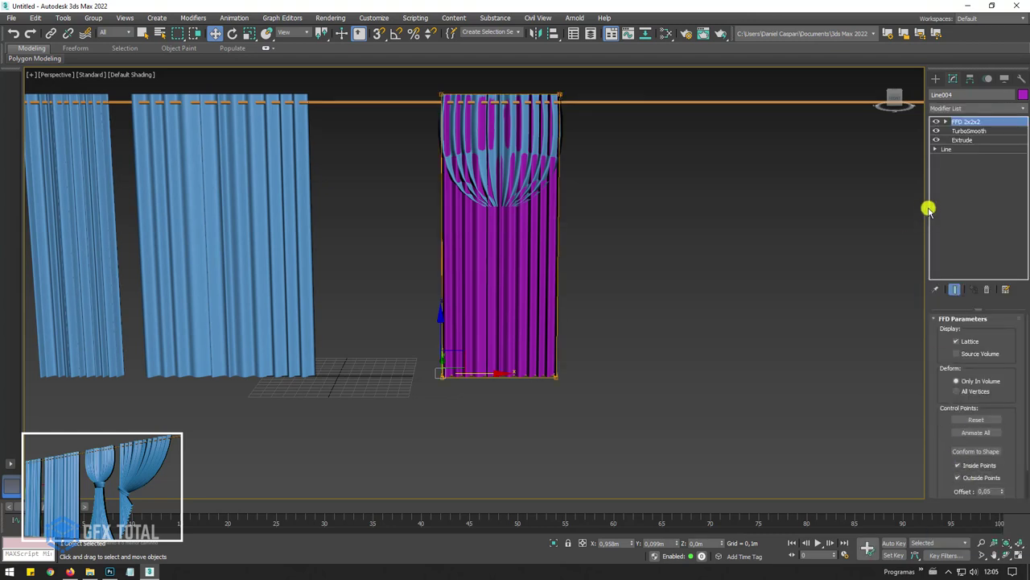
click(945, 121)
click(958, 130)
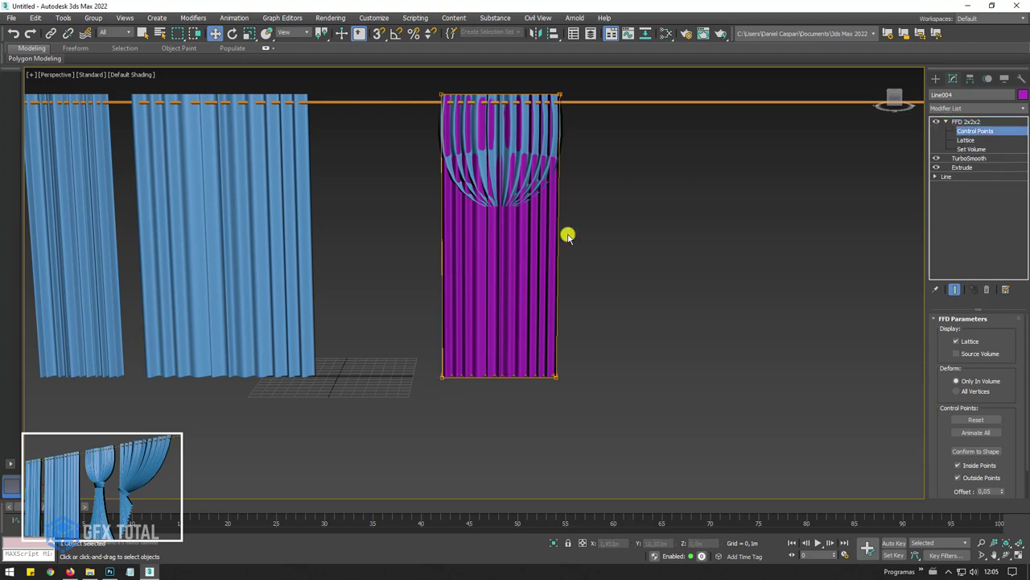
Lower the top lattice points and scale them inward to taper the curtain's top.
drag(385, 35, 385, 36)
middle_drag(490, 170, 490, 200)
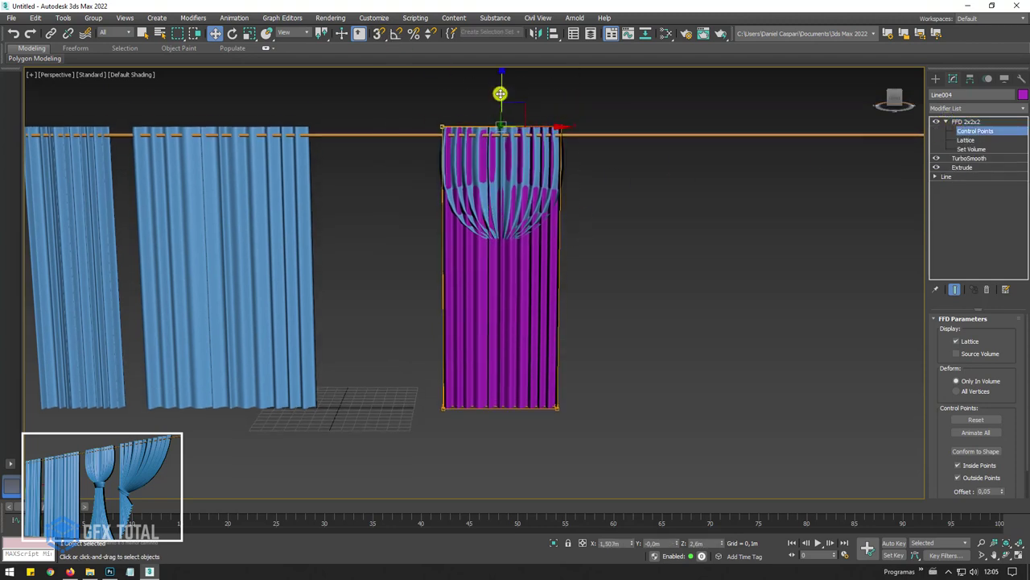
drag(500, 93, 504, 209)
scroll(508, 209, up, 5)
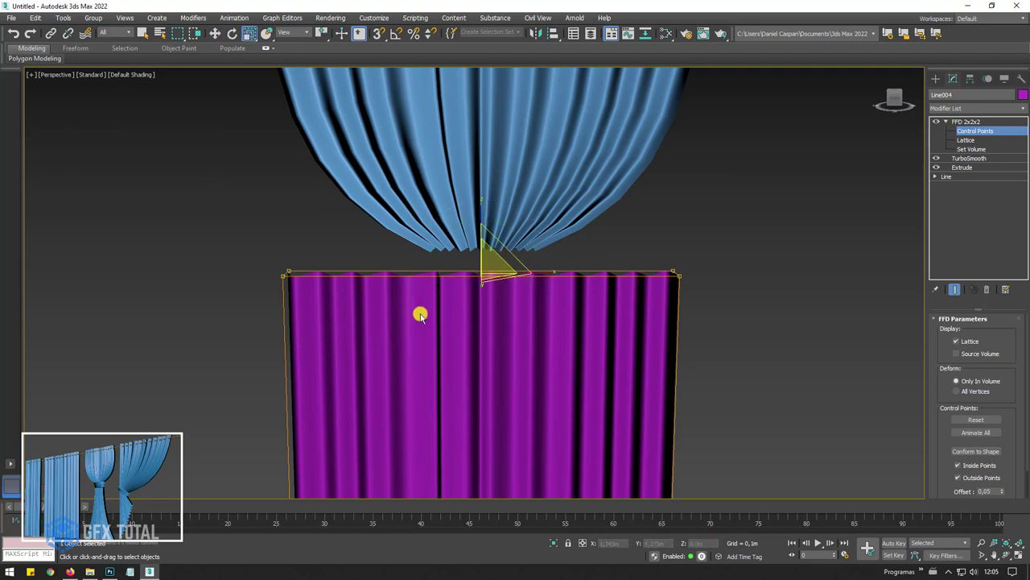
drag(544, 279, 436, 291)
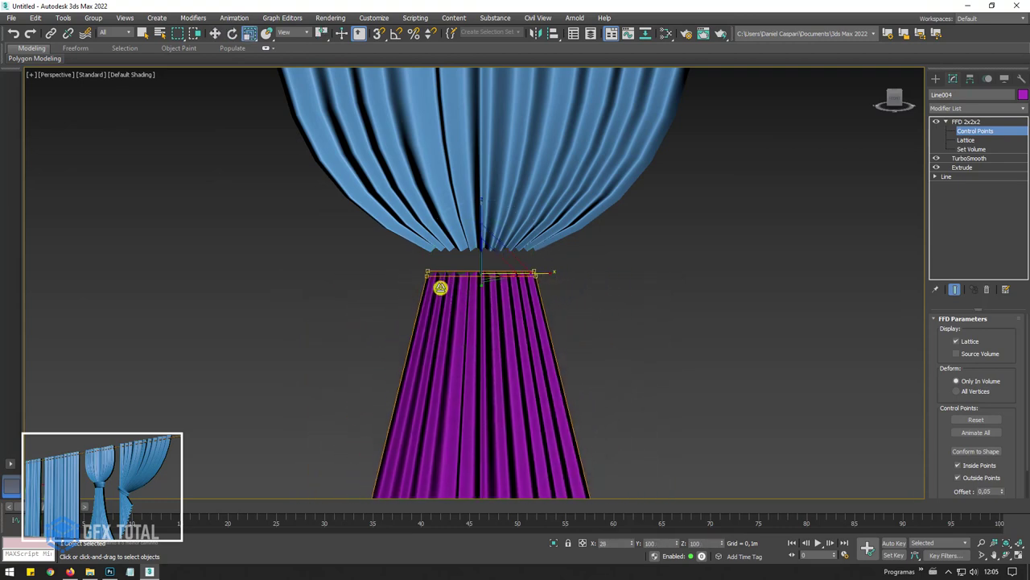
scroll(564, 290, down, 5)
mouse_move(584, 295)
alt+middle_down()
mouse_move(545, 287)
mouse_move(582, 223)
mouse_move(573, 248)
alt+middle_up()
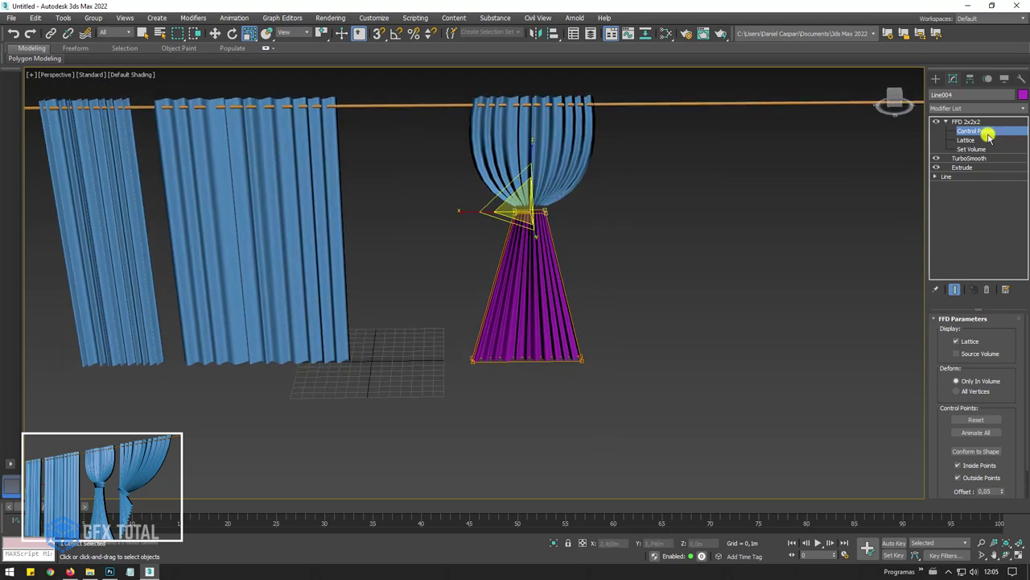
Exit point editing and switch the FFD 2x2x2 modifier off.
click(966, 120)
click(936, 121)
click(950, 108)
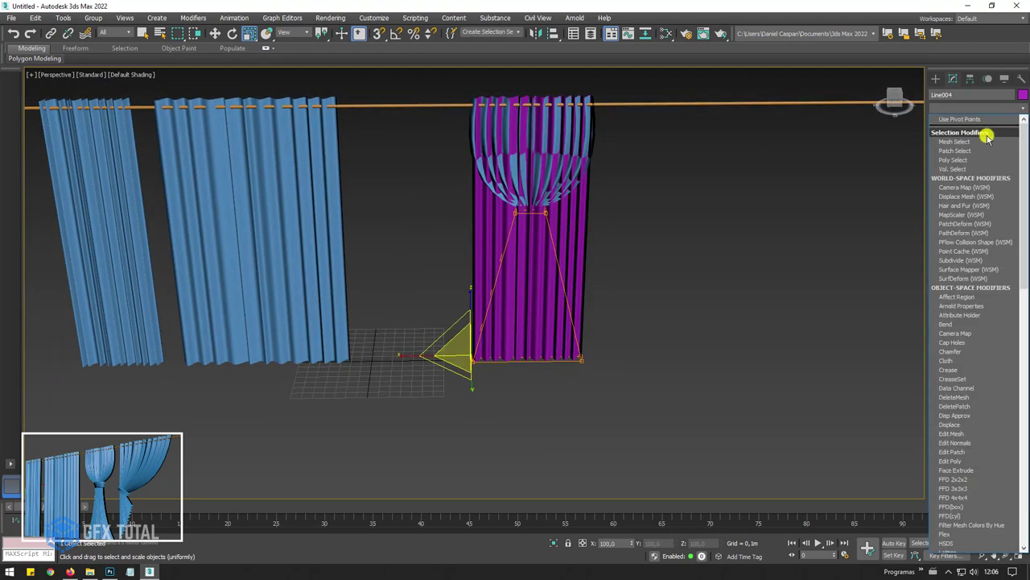
Add an FFD 3x3x3 to the purple curtain and pull its top-centre lattice points down.
click(969, 488)
click(946, 122)
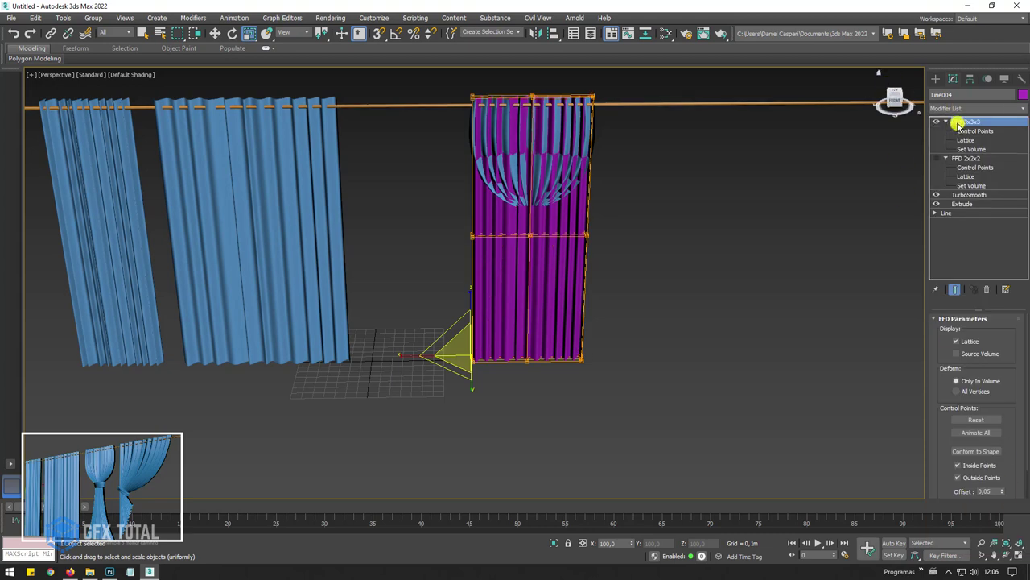
click(975, 130)
key(w)
drag(541, 137, 486, 73)
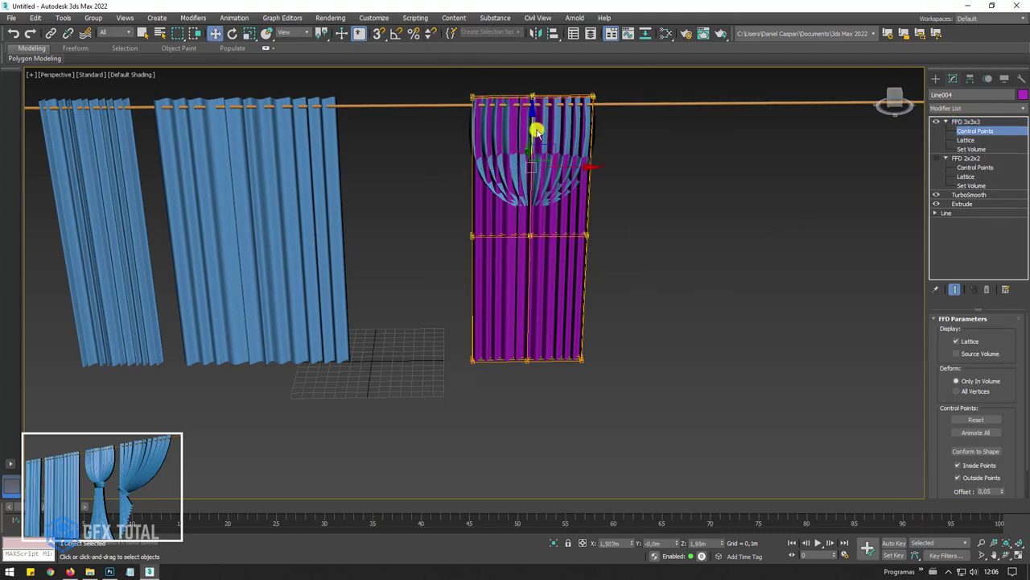
drag(527, 121, 596, 255)
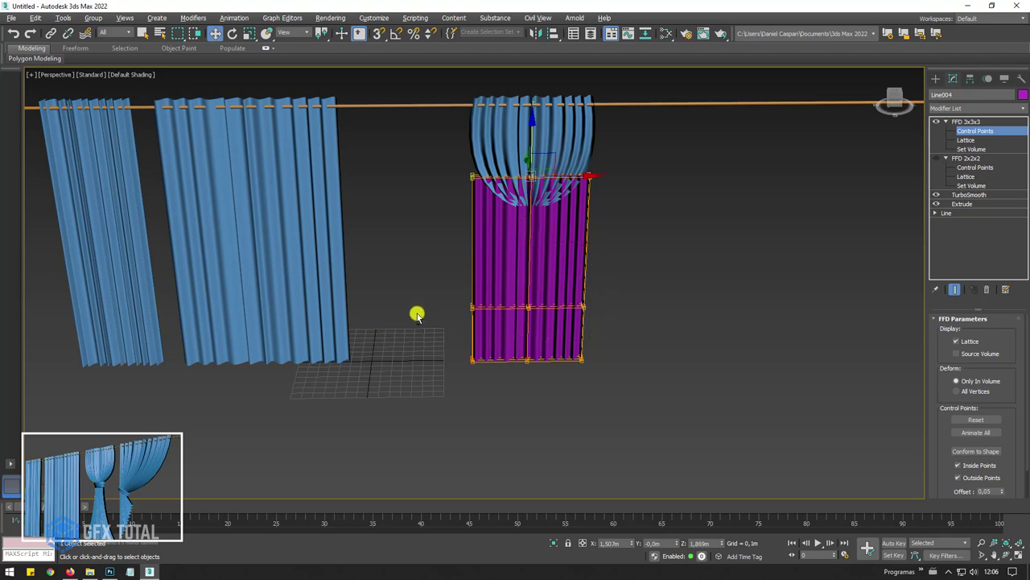
drag(529, 130, 554, 195)
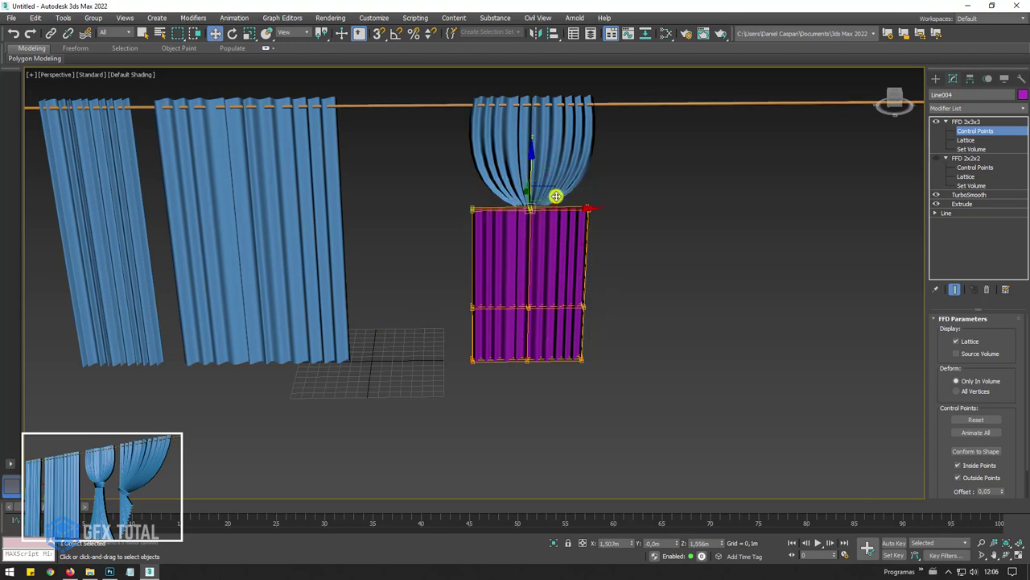
scroll(555, 196, up, 5)
Scale the top and middle lattice rows inward so the purple curtain pinches and flares.
key(r)
drag(403, 232, 516, 262)
scroll(573, 340, down, 4)
alt+middle_drag(572, 340, 653, 321)
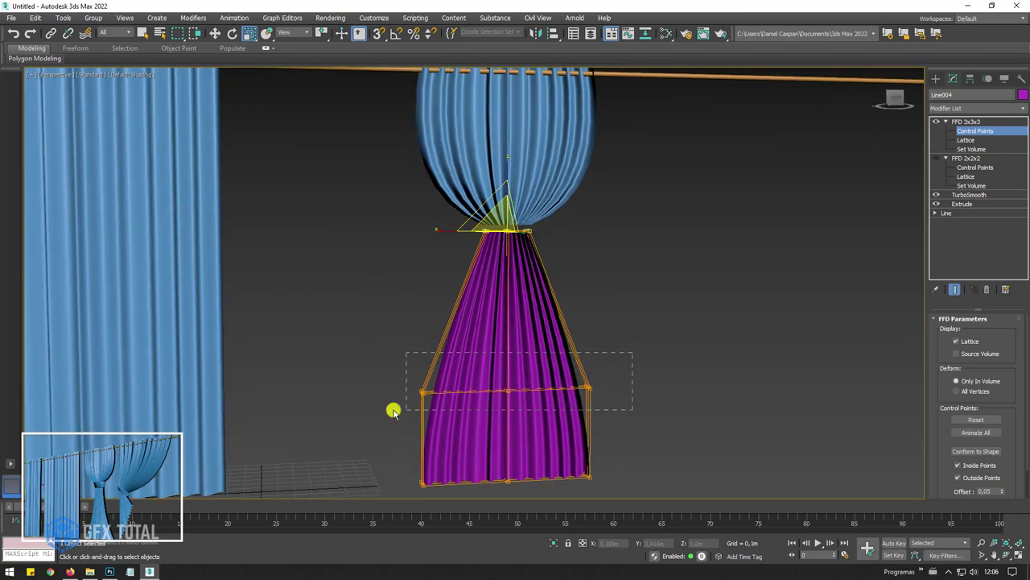
drag(393, 412, 511, 386)
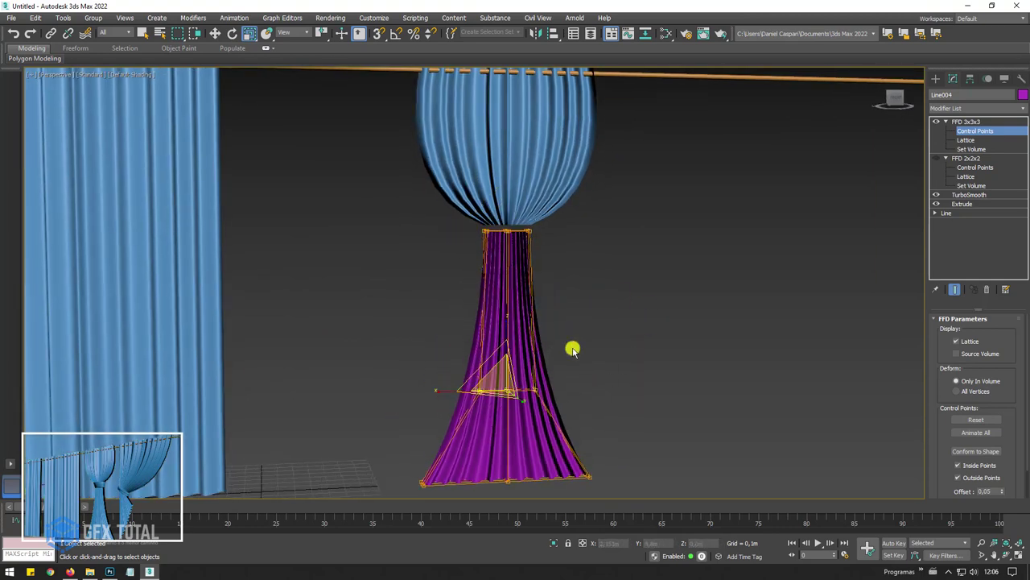
mouse_move(572, 349)
alt+middle_down()
mouse_move(550, 341)
mouse_move(640, 317)
mouse_move(492, 179)
mouse_move(513, 244)
mouse_move(556, 211)
alt+middle_up()
click(621, 145)
Make the blue upper curtain editable as polygons, show edged faces, and select its bottom edge.
click(513, 214)
key(ctrl+e)
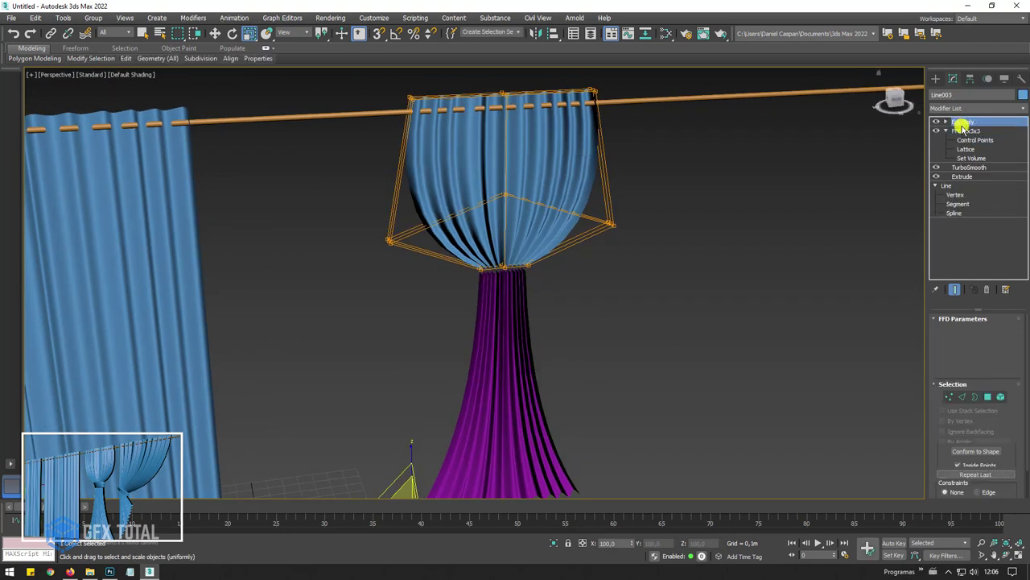
click(967, 404)
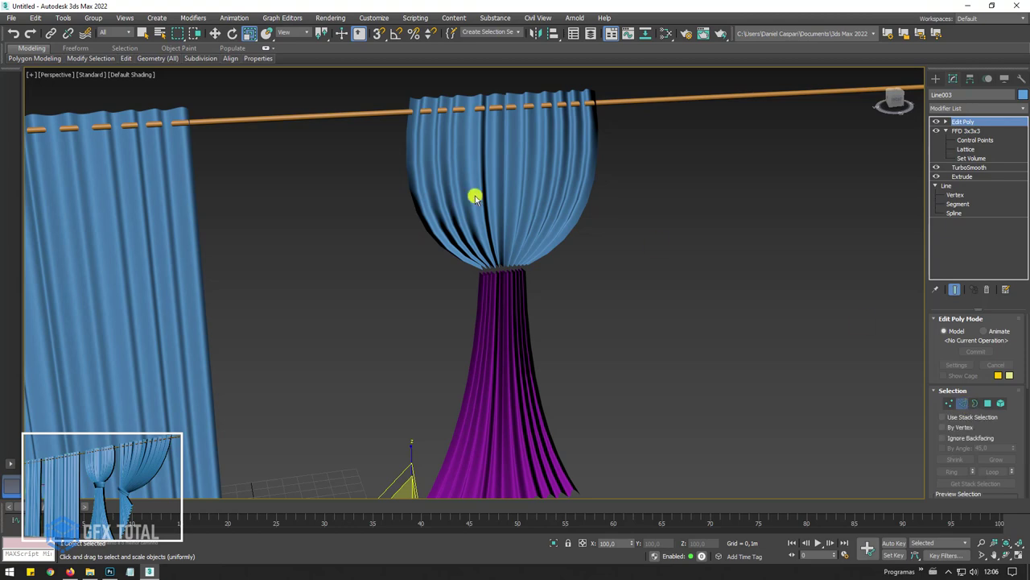
scroll(550, 295, up, 5)
scroll(499, 309, up, 3)
key(F4)
scroll(505, 310, up, 3)
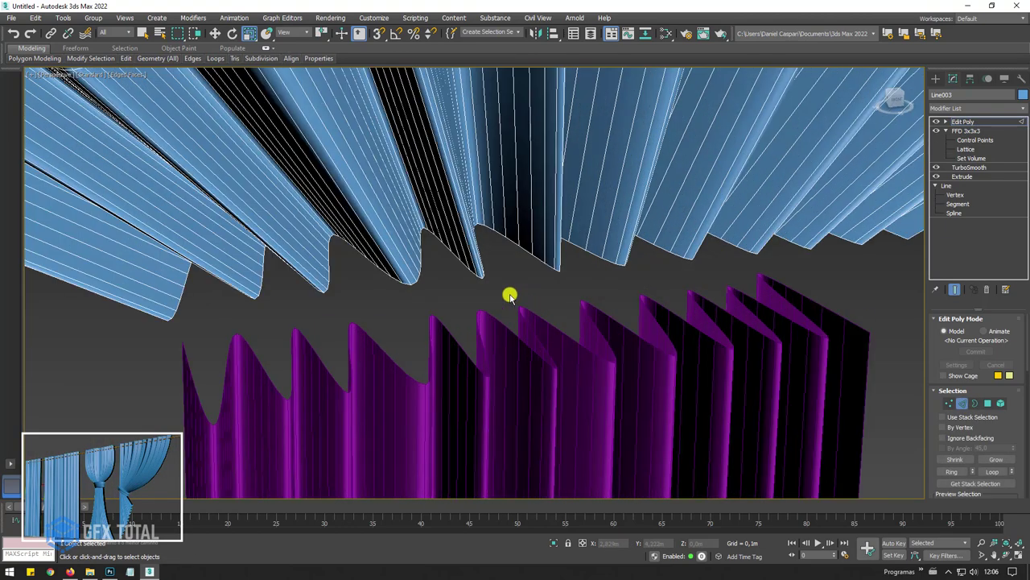
click(535, 262)
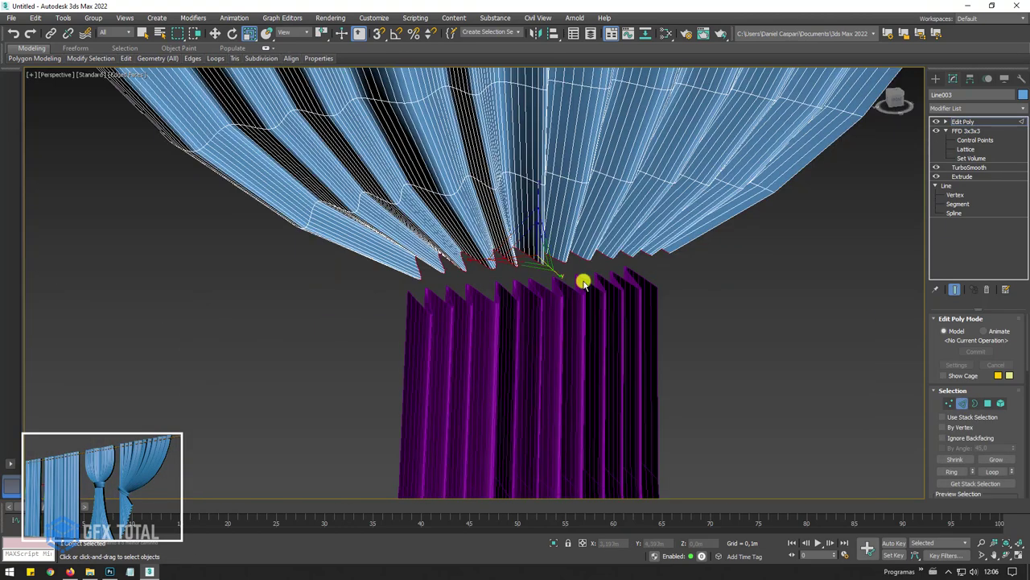
scroll(563, 270, down, 4)
drag(934, 457, 941, 207)
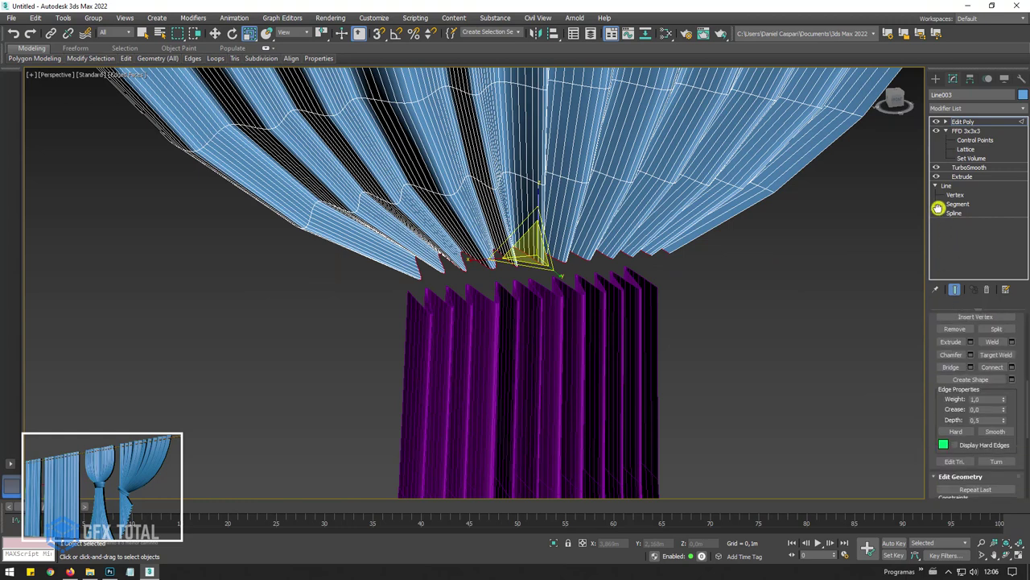
drag(935, 432, 943, 285)
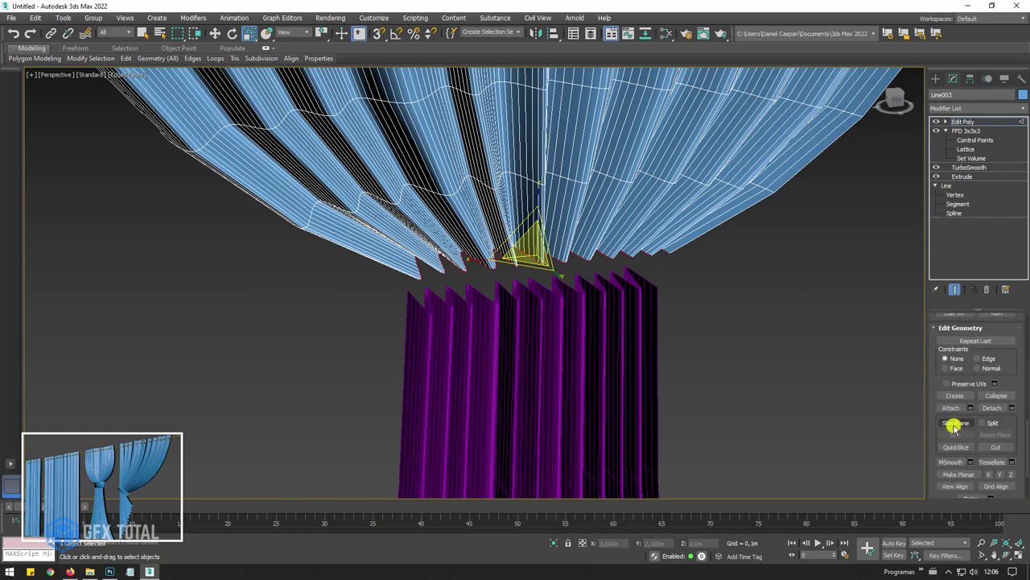
Attach the purple lower curtain into the blue curtain's mesh.
click(951, 407)
click(575, 298)
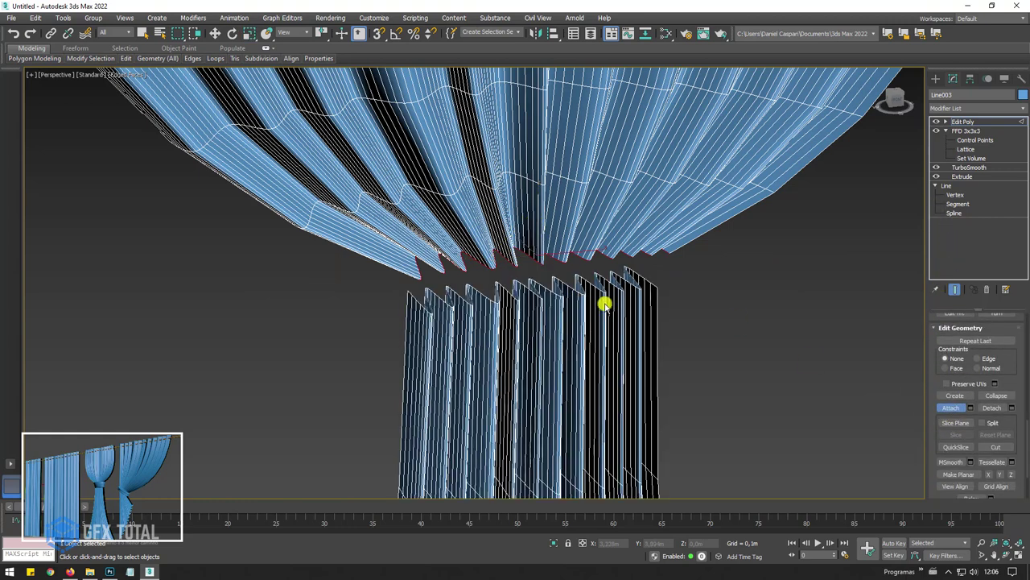
right_click(555, 263)
scroll(555, 270, up, 5)
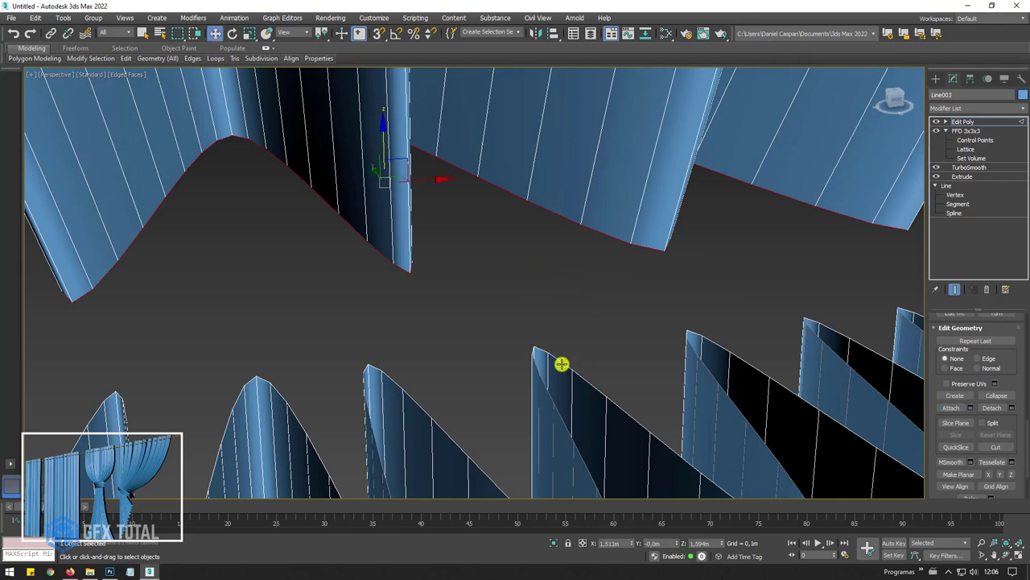
scroll(562, 363, down, 1)
scroll(561, 363, down, 5)
scroll(591, 363, up, 3)
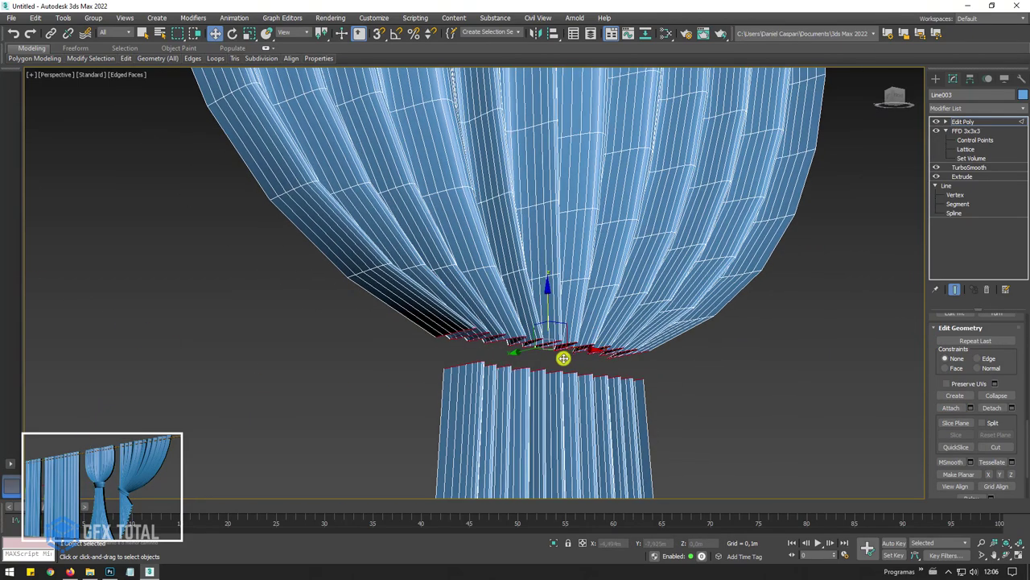
scroll(563, 359, up, 2)
Select the facing upper and lower edge rows, try a bridge, and undo it.
drag(931, 361, 958, 524)
click(950, 380)
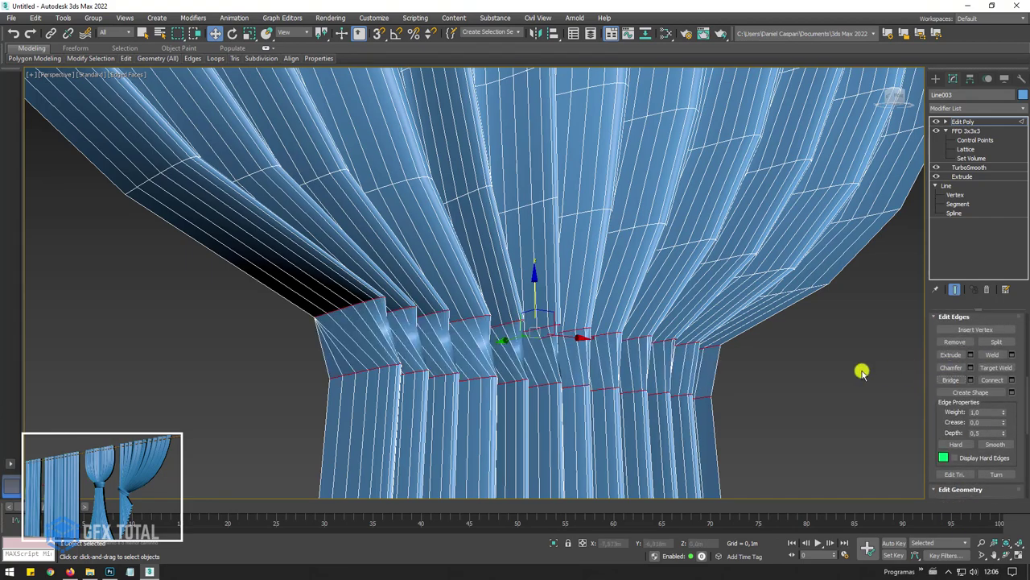
scroll(321, 339, up, 5)
scroll(420, 357, down, 5)
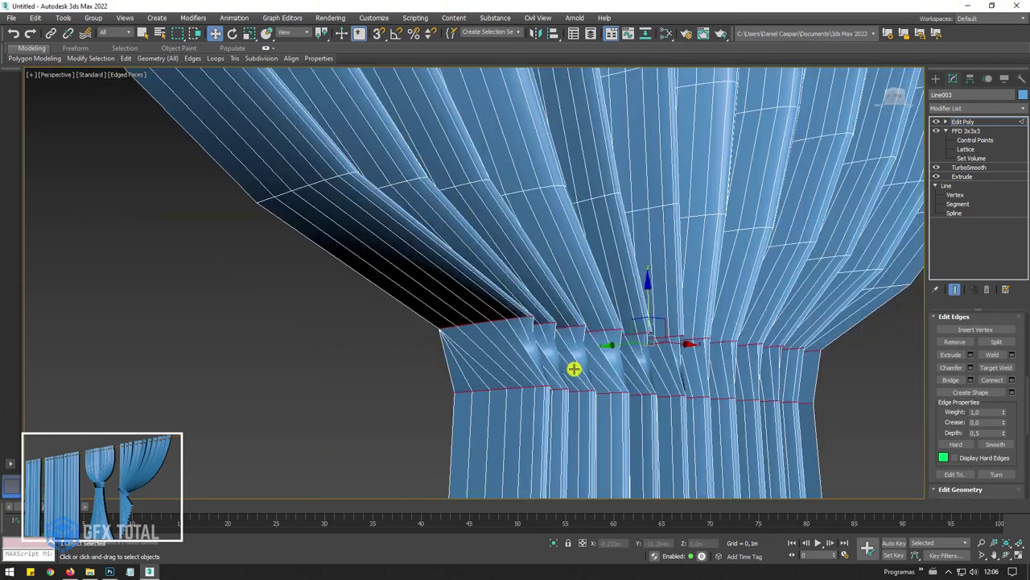
key(ctrl+z)
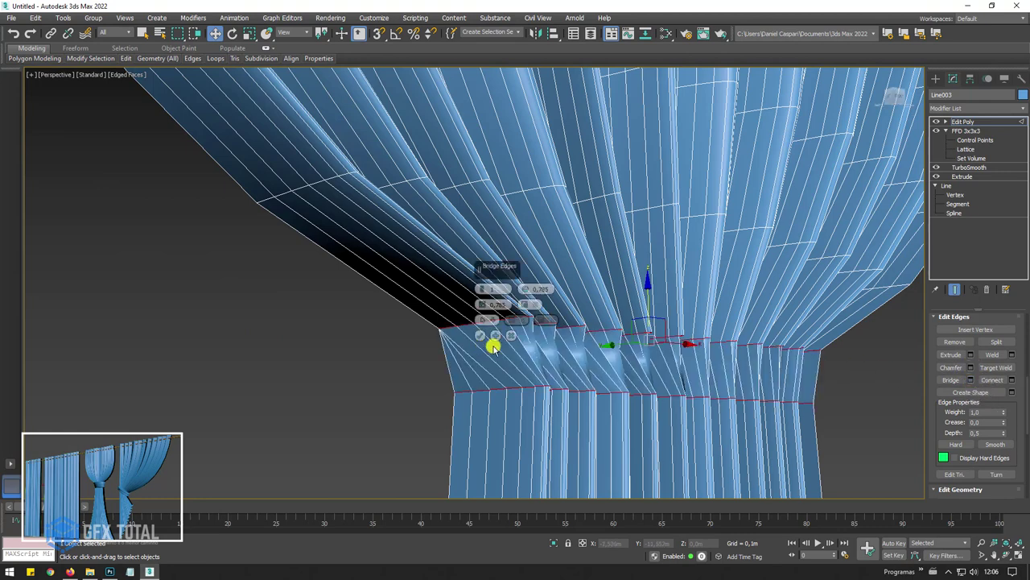
scroll(488, 332, up, 3)
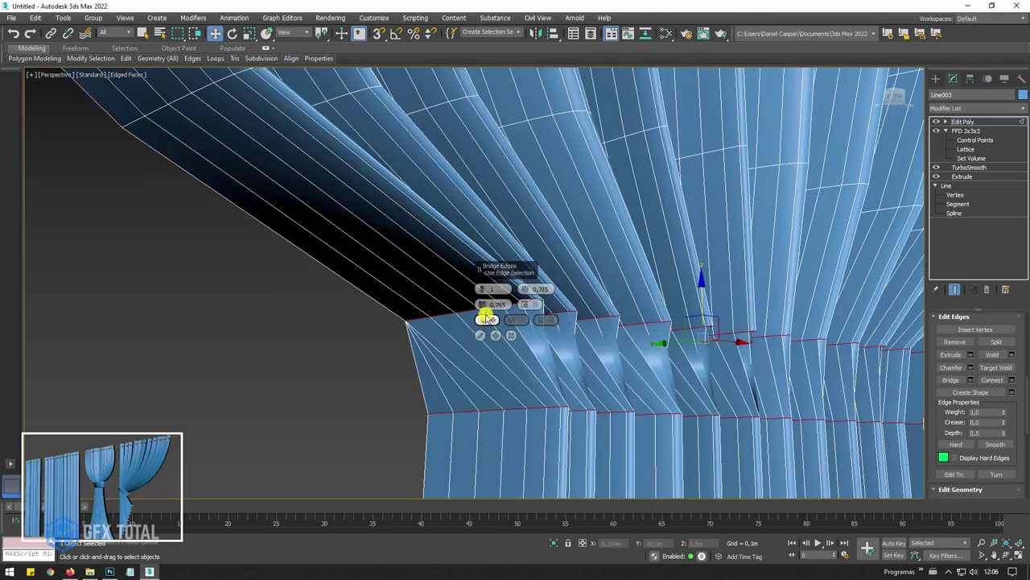
Bridge the edge rows with Adjacent set to 0, then select the band's vertical edges.
right_click(482, 309)
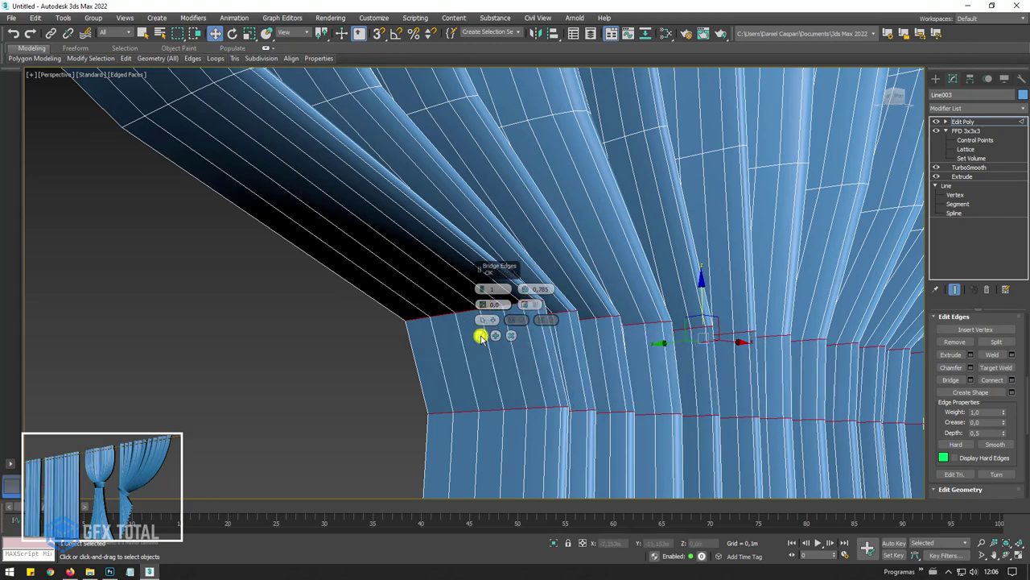
click(480, 335)
scroll(540, 354, down, 3)
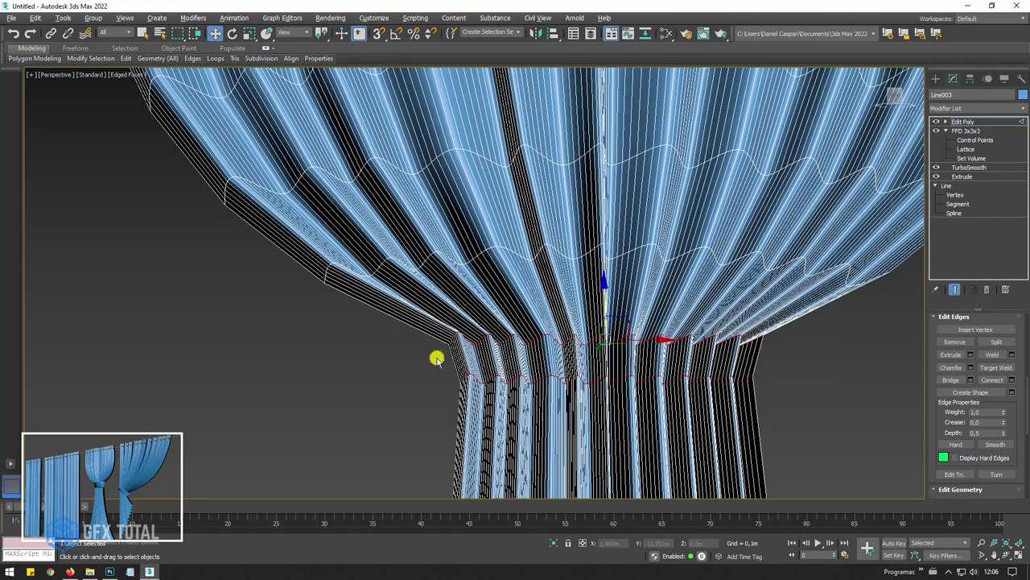
alt+middle_drag(434, 364, 546, 368)
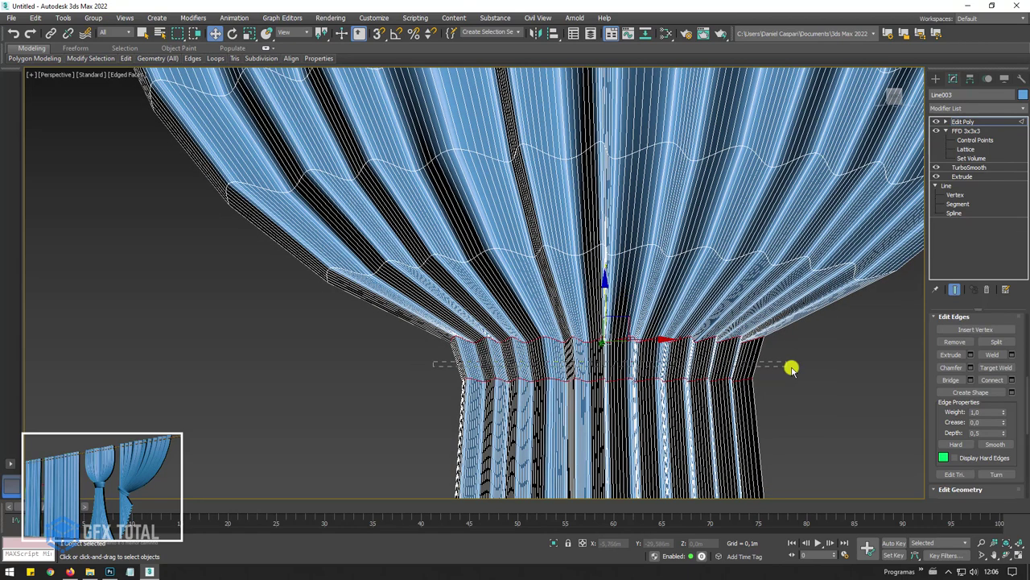
drag(792, 368, 797, 370)
Connect the selected vertical edges to add a horizontal loop around the waist band.
click(984, 376)
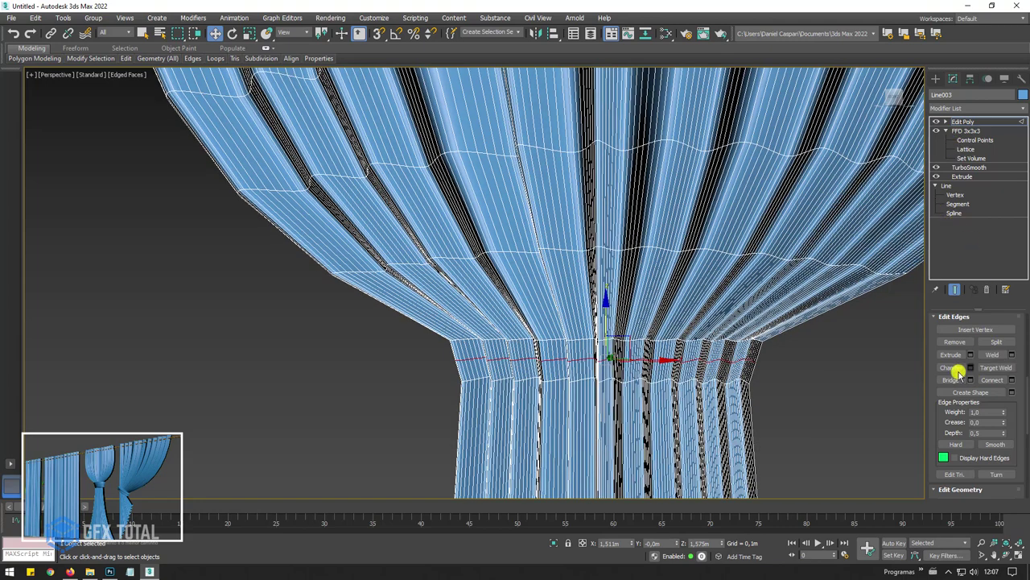
scroll(934, 358, up, 3)
scroll(974, 362, up, 2)
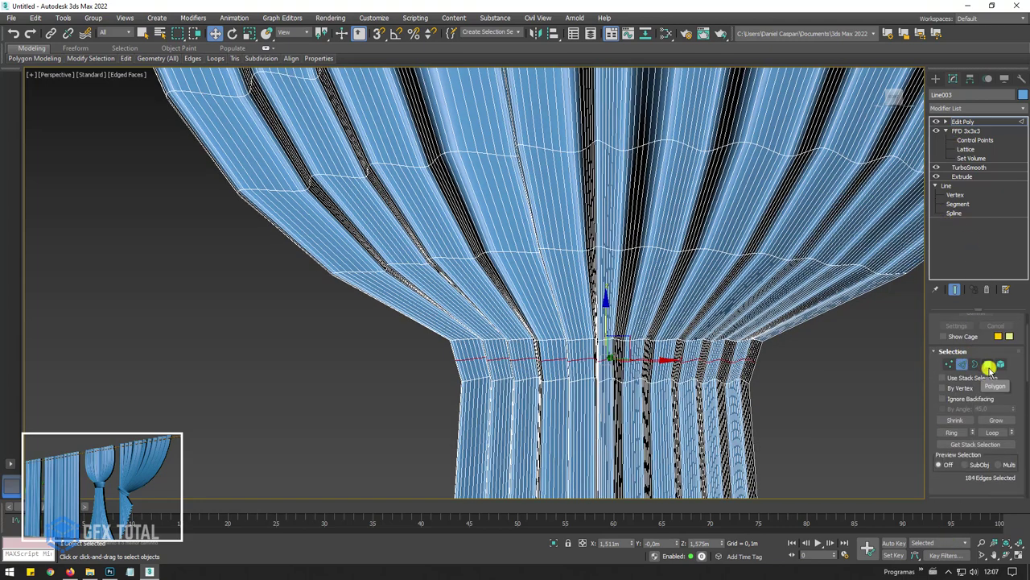
Relax the waist band's polygons, then return to Edge level.
click(988, 366)
scroll(934, 437, down, 5)
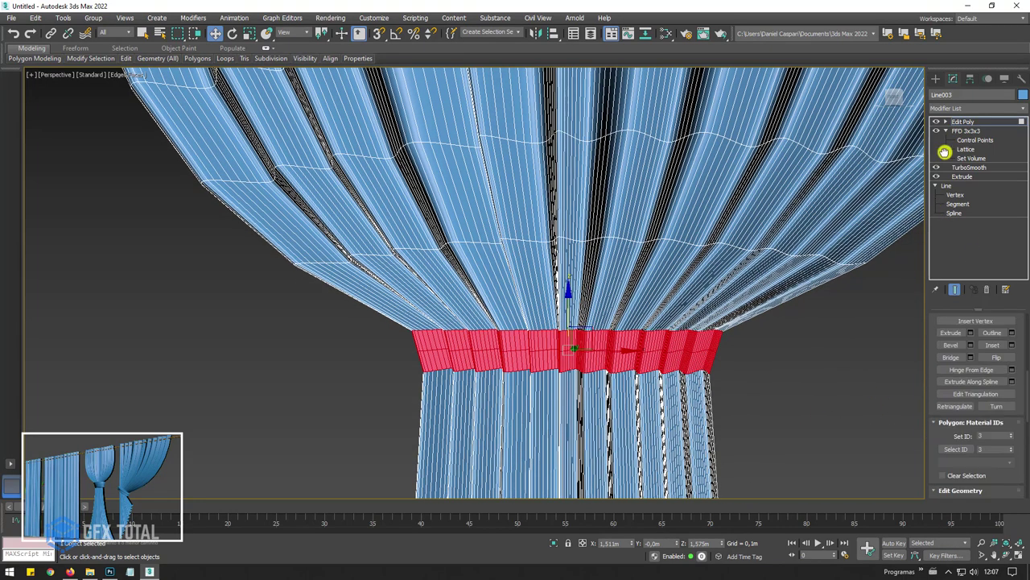
scroll(1024, 467, down, 3)
drag(1020, 467, 1003, 116)
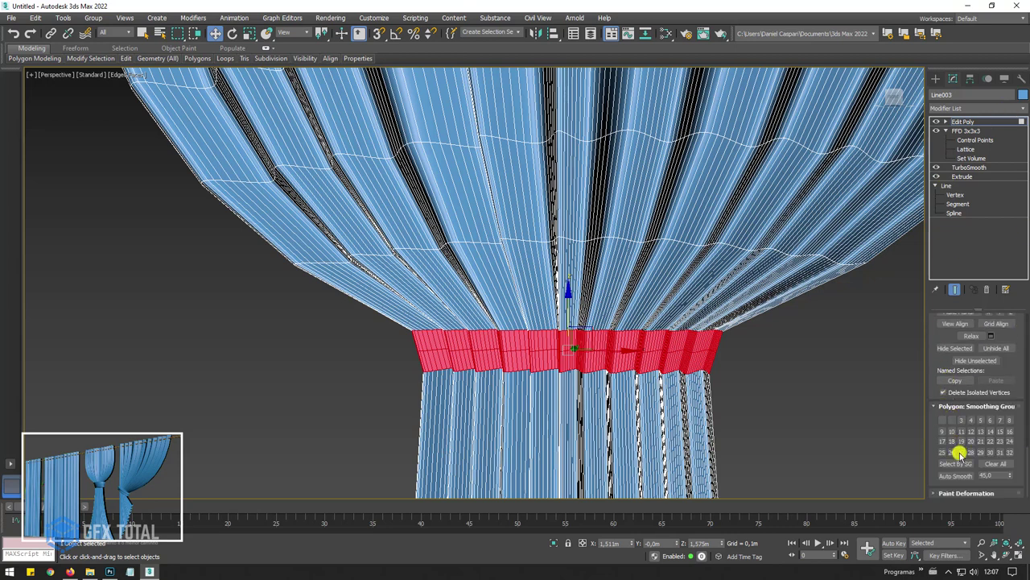
click(979, 333)
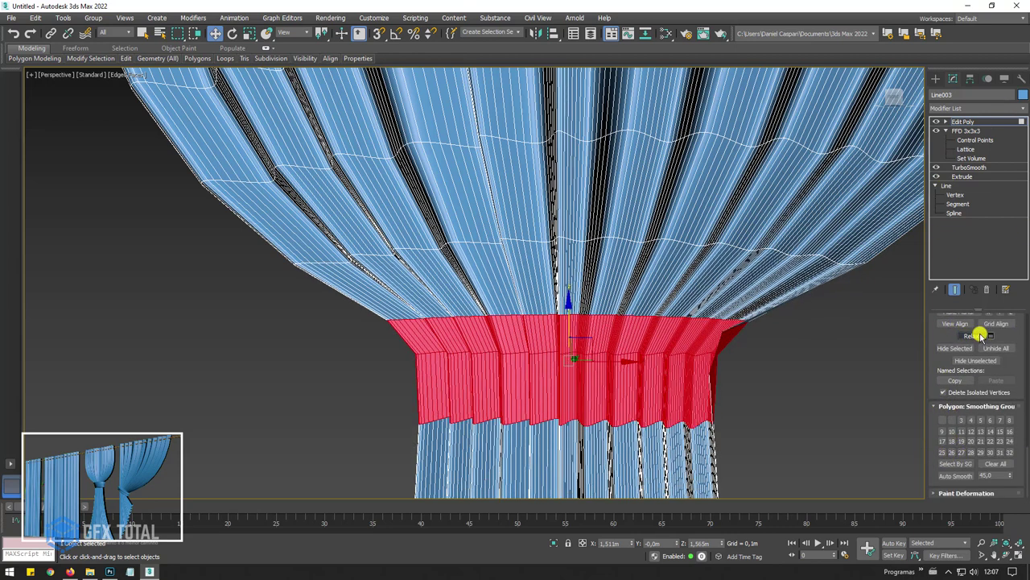
click(958, 122)
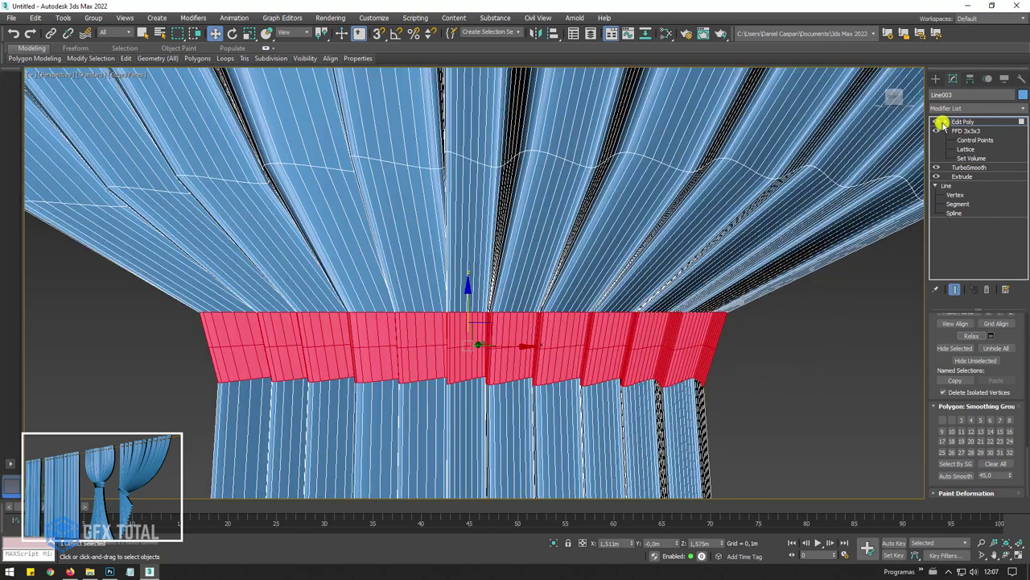
key(2)
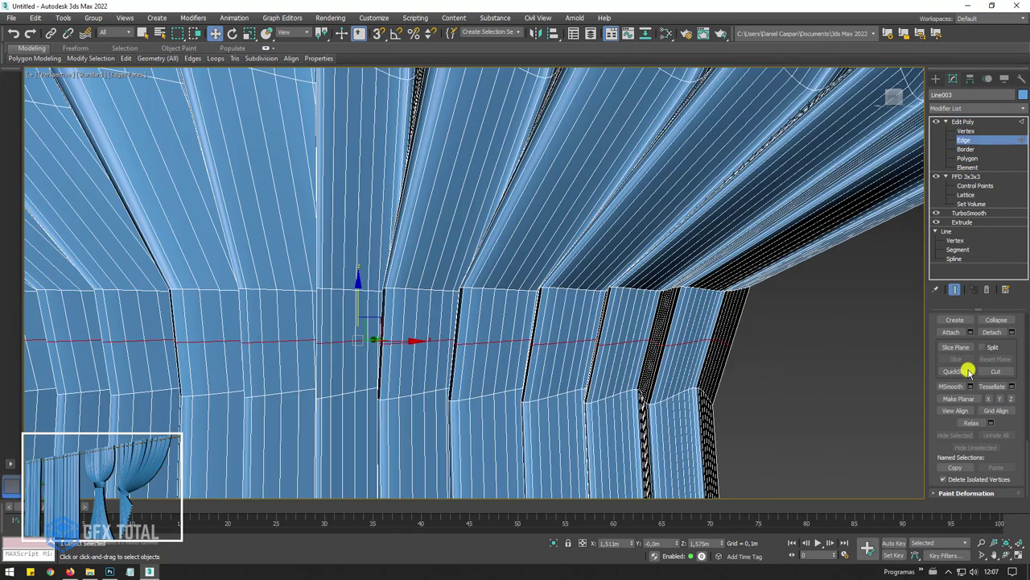
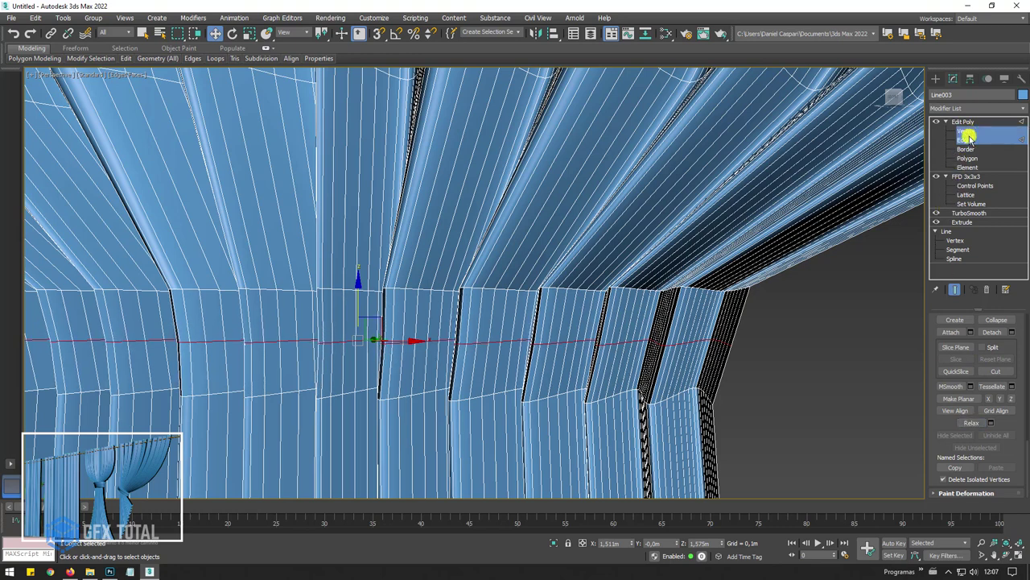
Convert the edge band at the curtain's neck to polygons and Relax them.
scroll(939, 375, up, 3)
scroll(975, 363, up, 3)
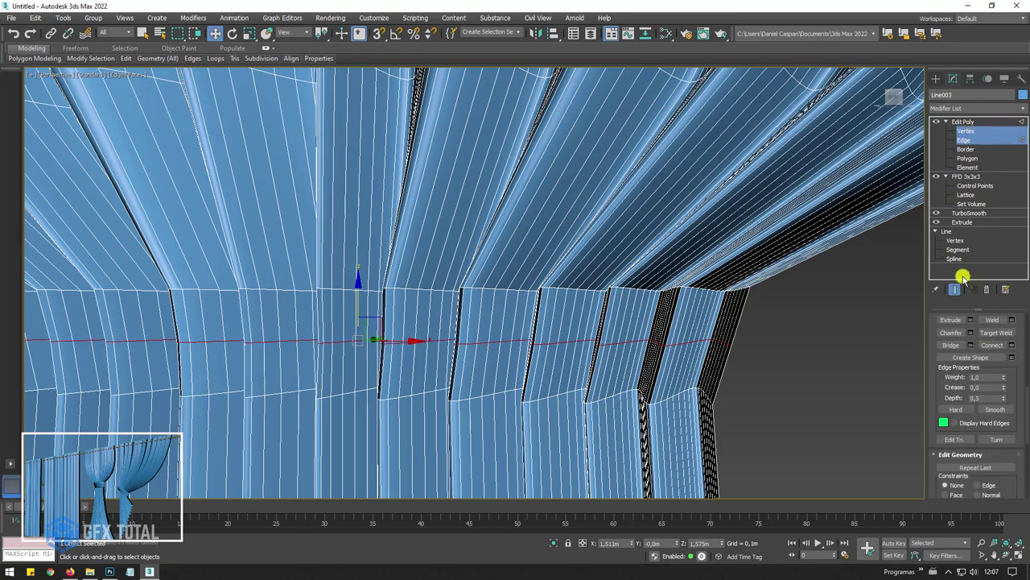
scroll(950, 354, up, 5)
ctrl+click(988, 325)
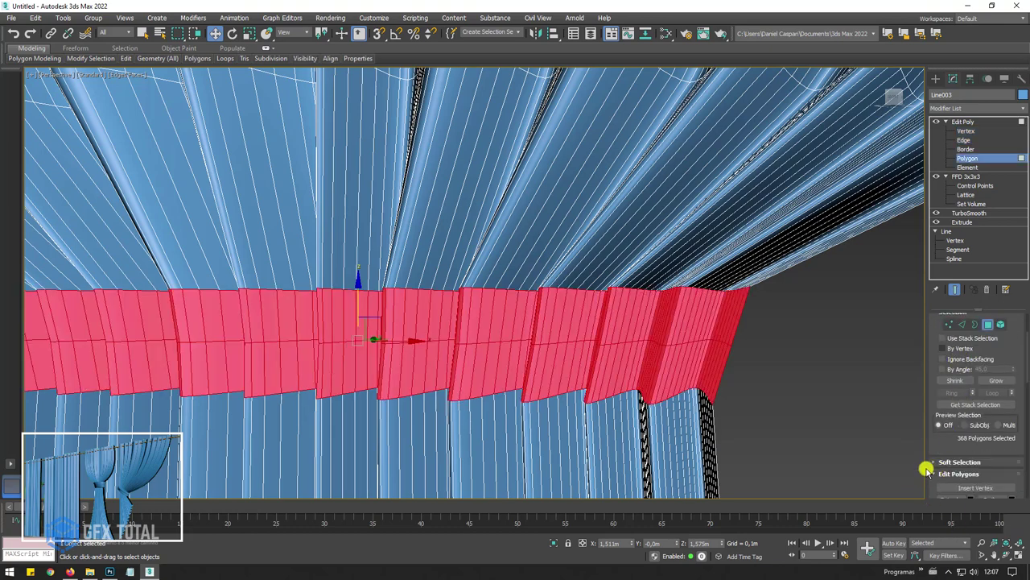
drag(926, 471, 771, 464)
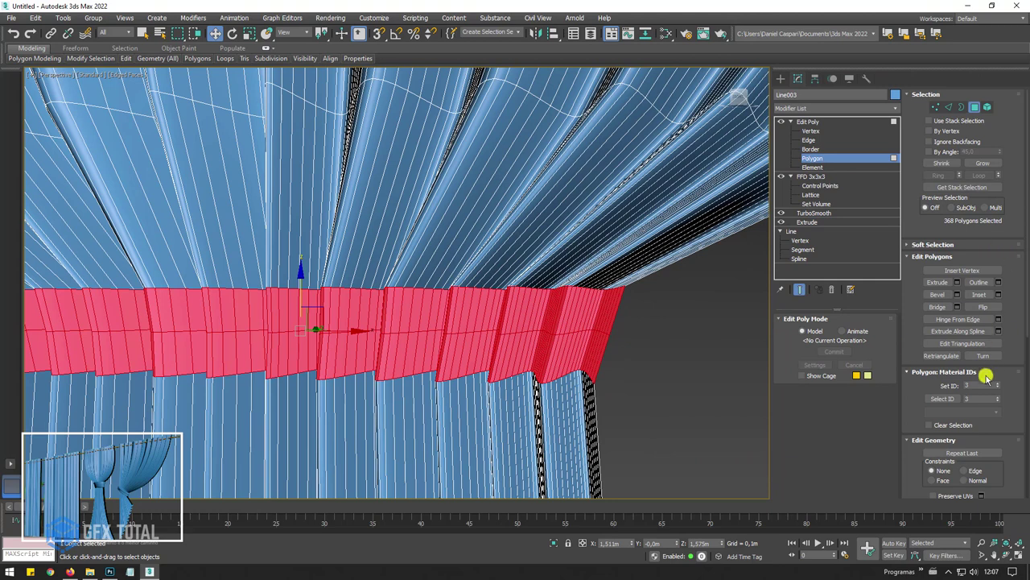
scroll(998, 273, down, 2)
scroll(934, 296, down, 3)
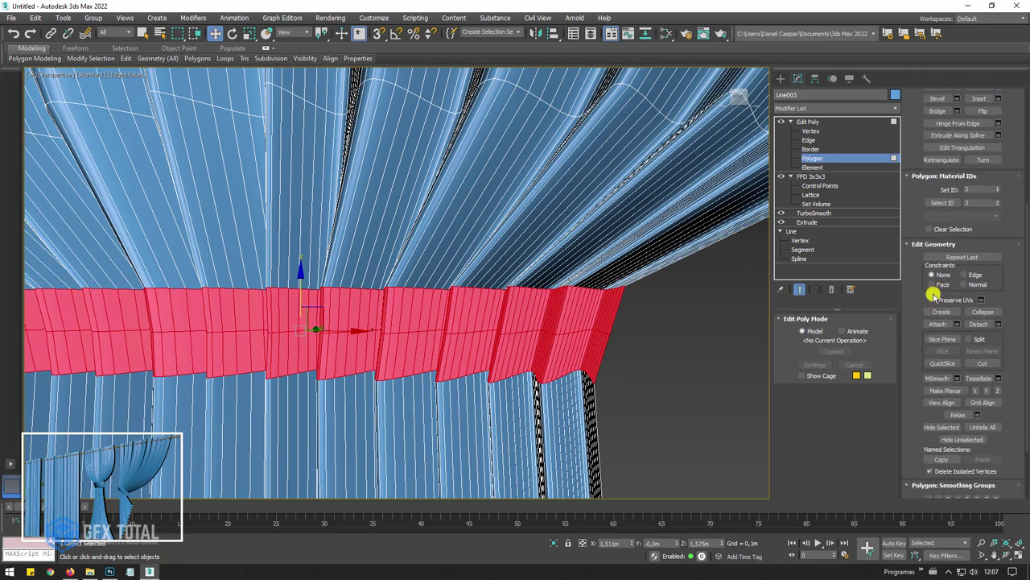
click(958, 415)
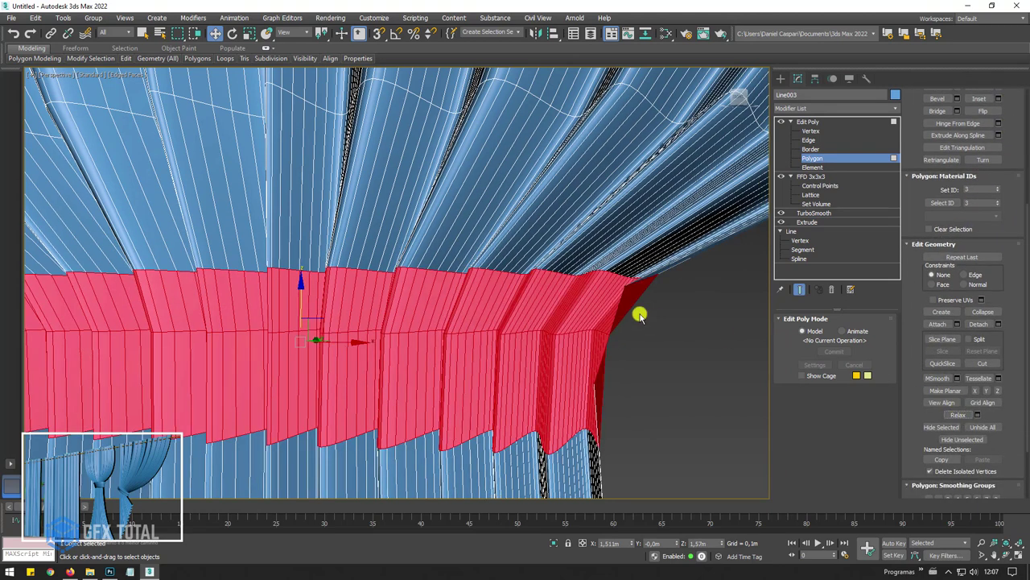
scroll(587, 372, down, 3)
Drop the left-side polygons from the band and flatten the rest with Make Planar.
mouse_move(649, 361)
alt+middle_down()
mouse_move(683, 368)
mouse_move(644, 317)
alt+middle_up()
alt+middle_drag(654, 358, 679, 358)
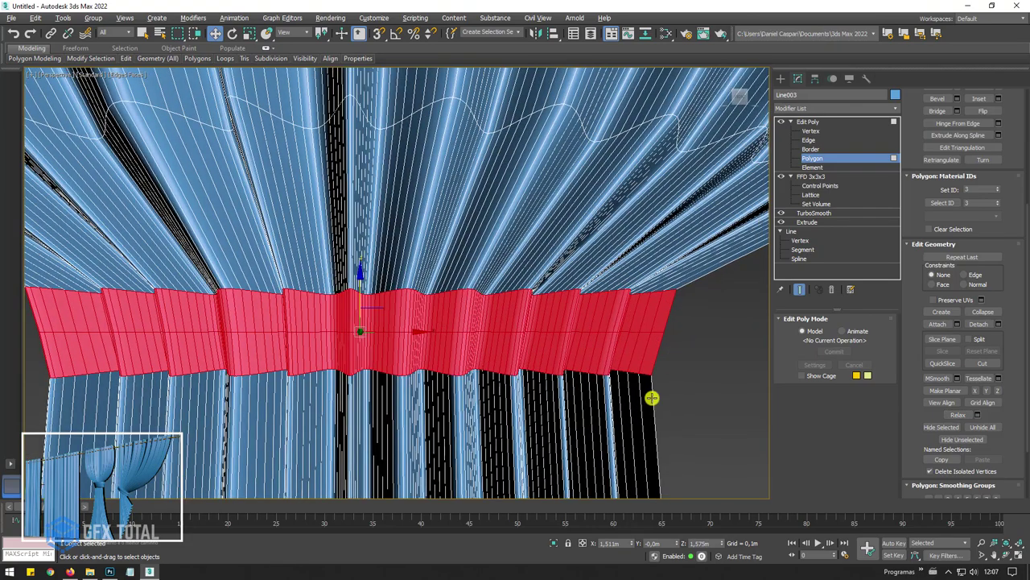
scroll(652, 397, down, 3)
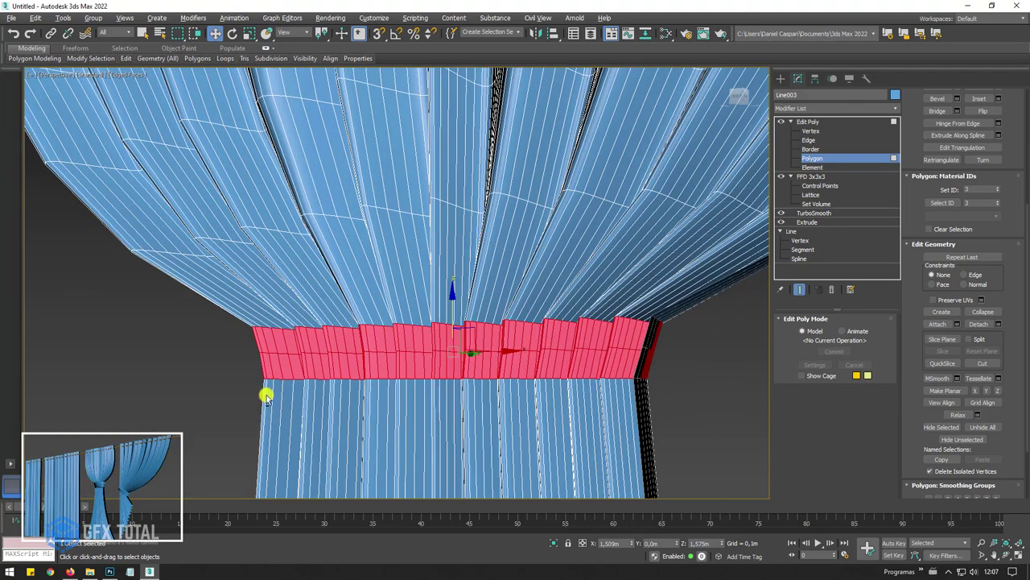
alt+drag(177, 301, 282, 416)
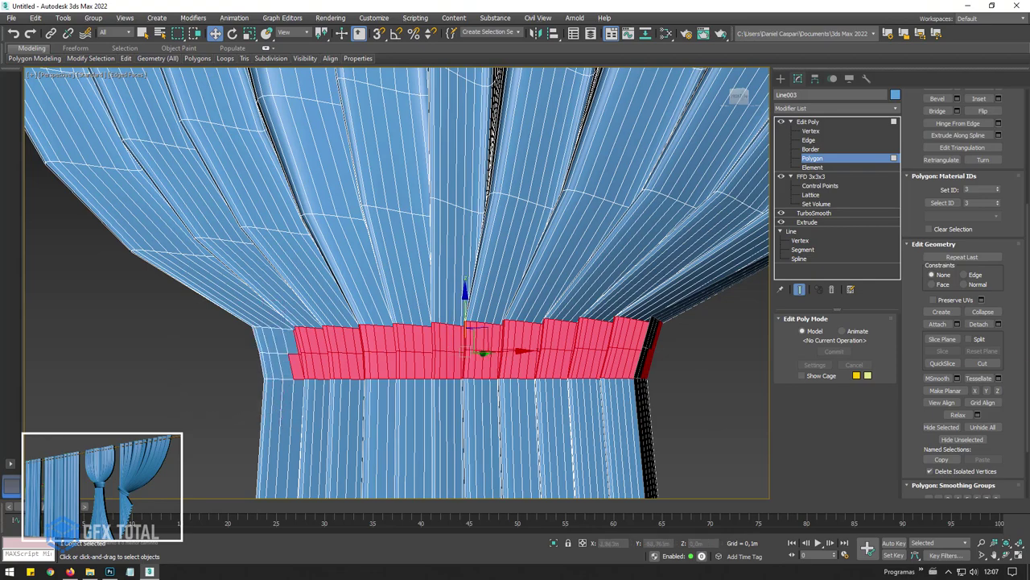
click(957, 391)
Clear the polygon selection, hide Edged Faces with F4, and return to the Edit Poly top level.
scroll(697, 352, up, 4)
click(695, 385)
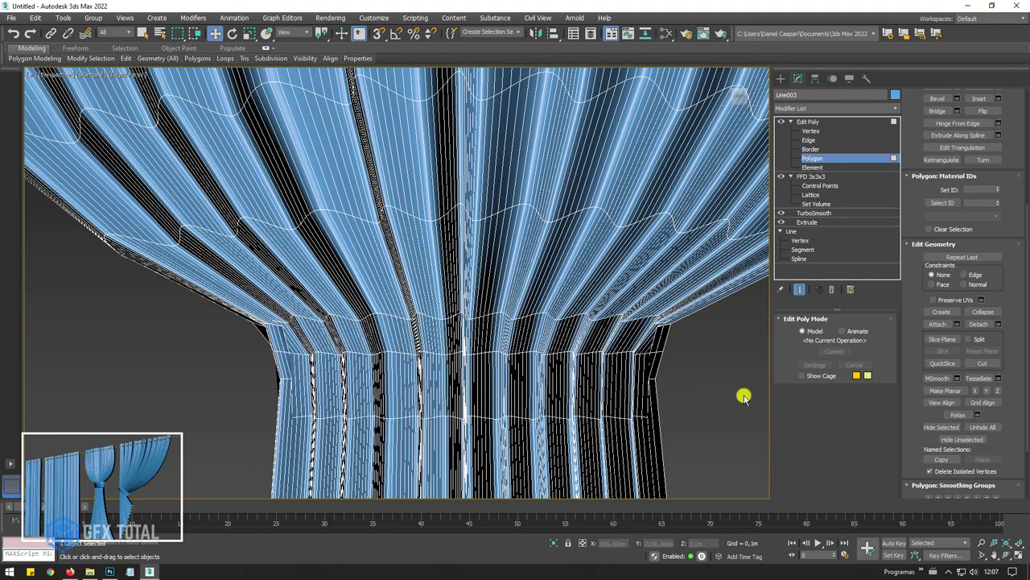
scroll(725, 406, down, 3)
scroll(564, 282, down, 3)
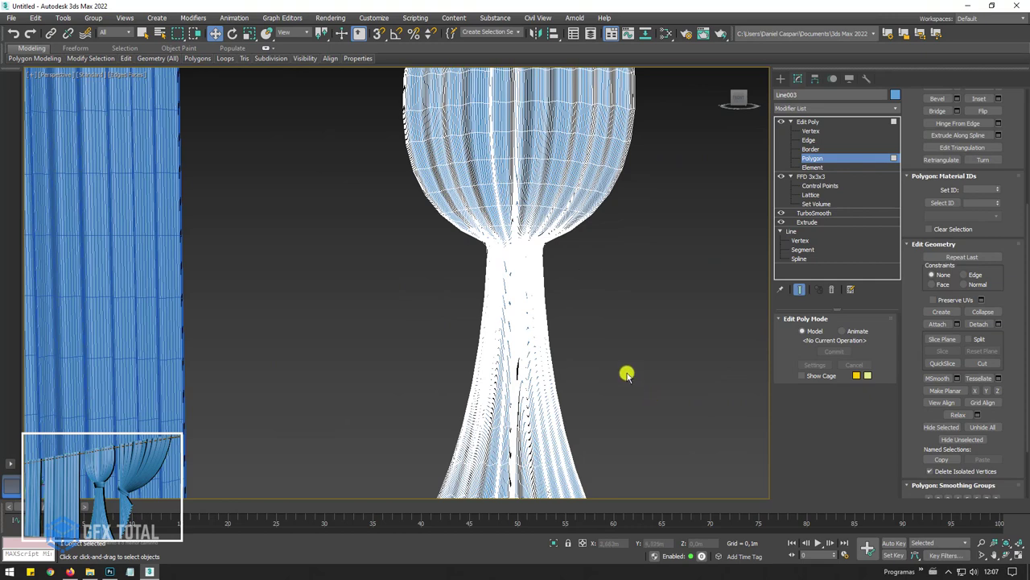
key(F4)
alt+middle_drag(570, 317, 605, 309)
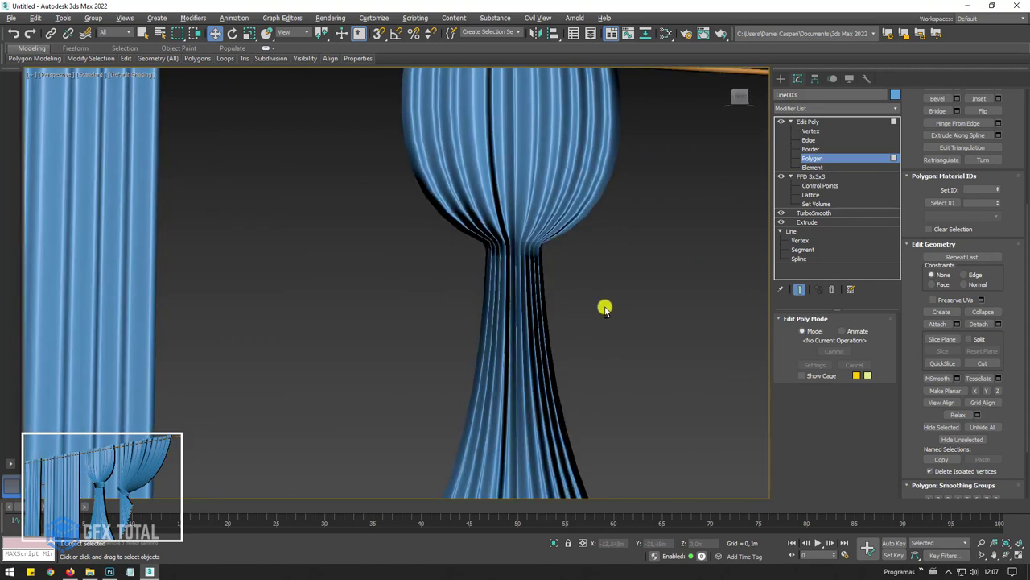
click(799, 119)
scroll(621, 218, down, 3)
scroll(614, 241, down, 2)
middle_drag(615, 242, 601, 253)
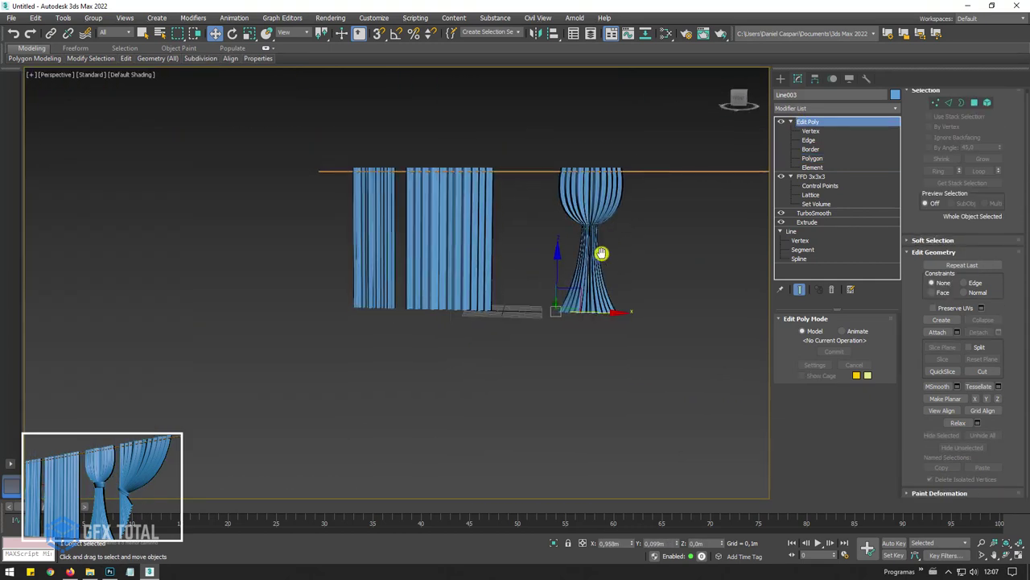
Shift-drag a copy of the straight left panel Line001 to the right of the tieback curtain.
click(414, 274)
shift+drag(397, 320, 672, 319)
click(518, 336)
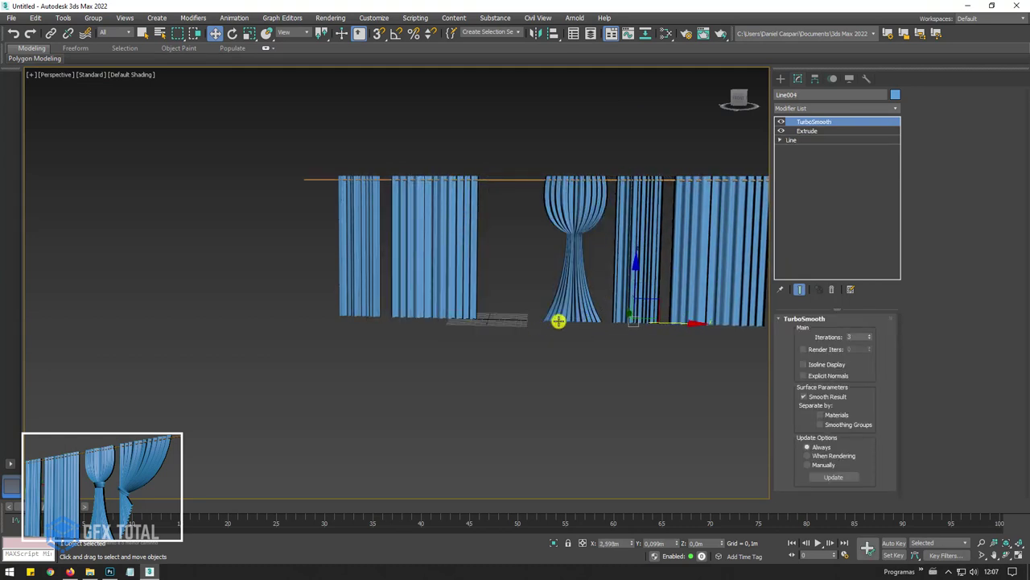
middle_drag(737, 178, 660, 185)
Inspect the copy's Line spline and vertex levels, then return to TurboSmooth.
click(779, 143)
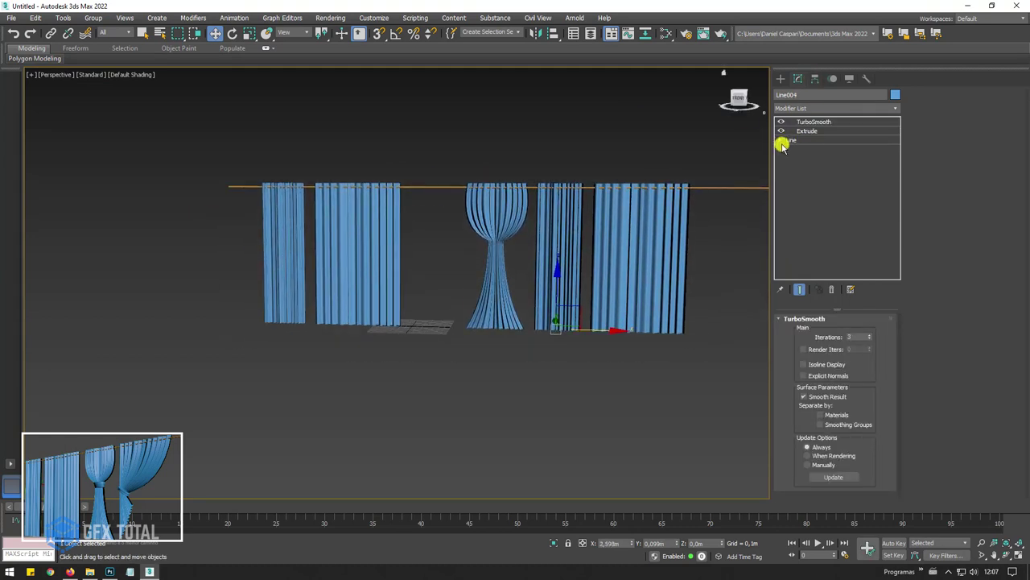
click(780, 141)
click(798, 167)
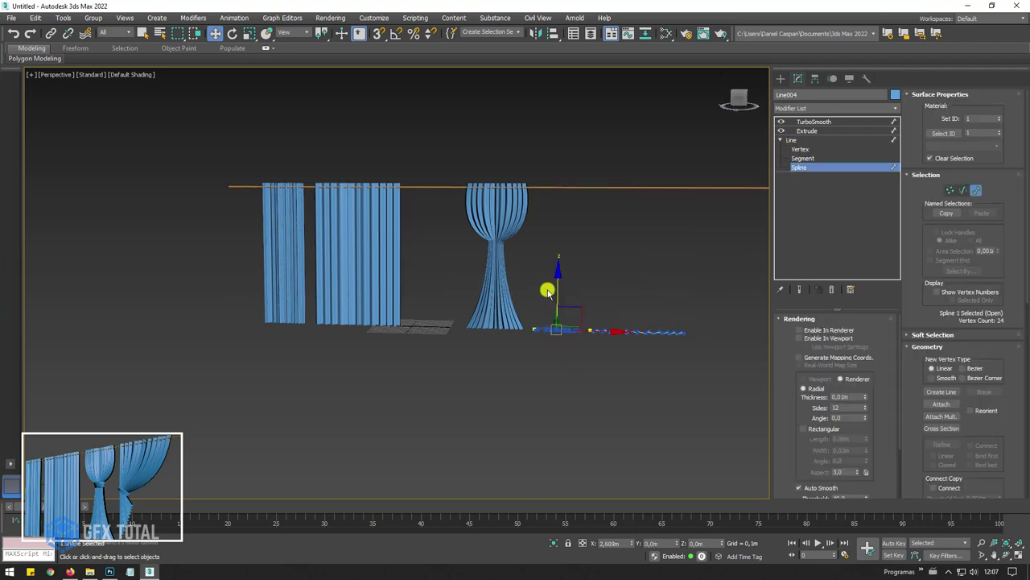
click(611, 310)
alt+middle_drag(669, 333, 763, 102)
click(801, 149)
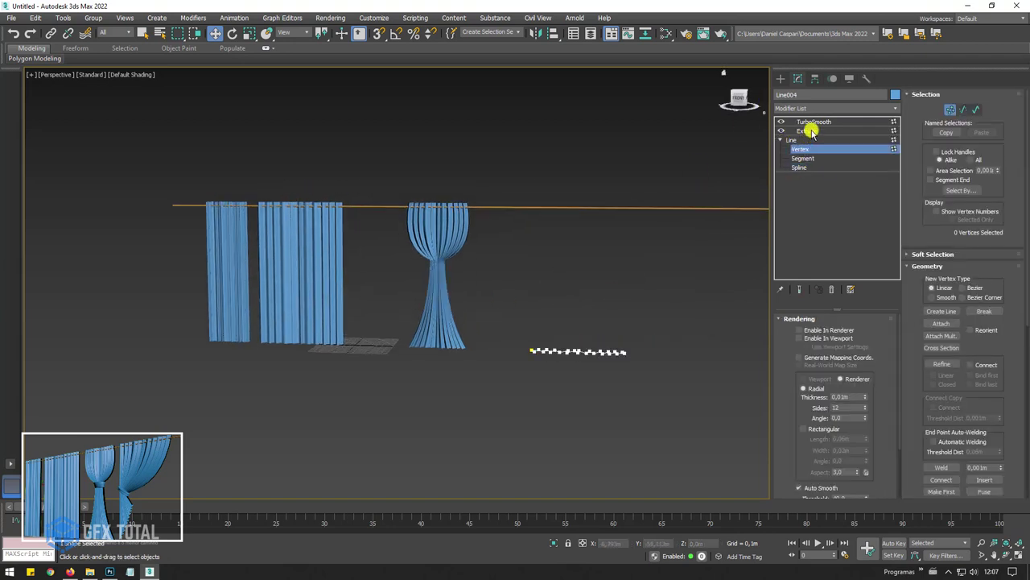
click(812, 122)
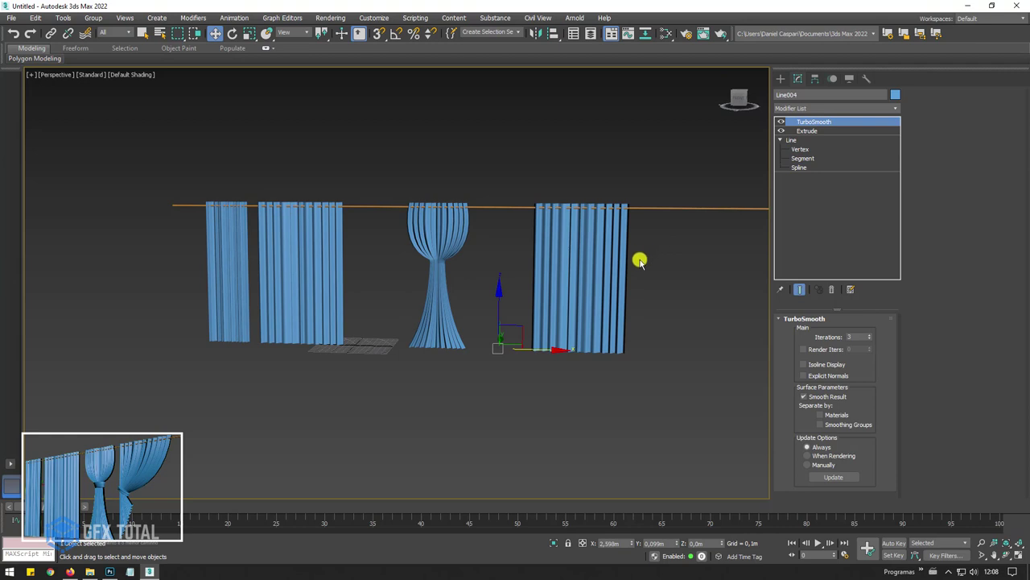
scroll(628, 270, up, 3)
scroll(564, 297, up, 3)
alt+middle_drag(557, 301, 724, 201)
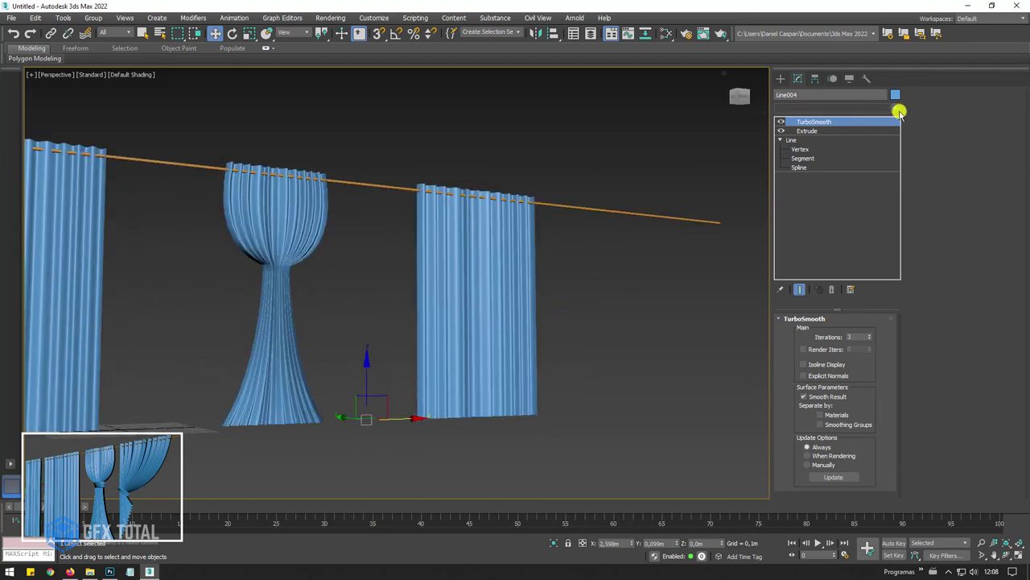
click(896, 109)
Add an FFD 2x2x2 modifier to the copied panel and enter its Control Points level.
scroll(869, 225, down, 3)
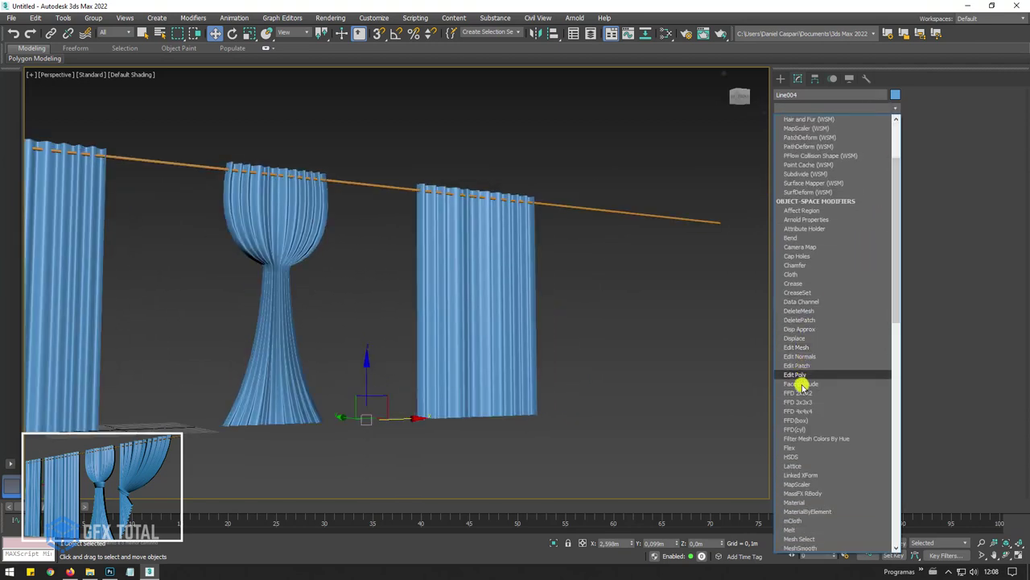
click(867, 323)
alt+middle_drag(636, 386, 547, 365)
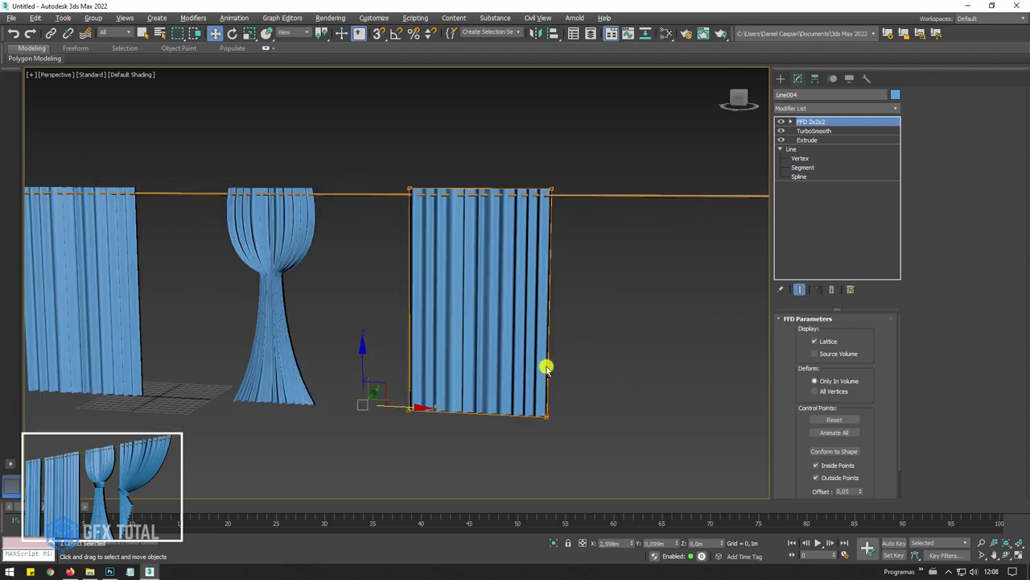
click(791, 123)
click(817, 131)
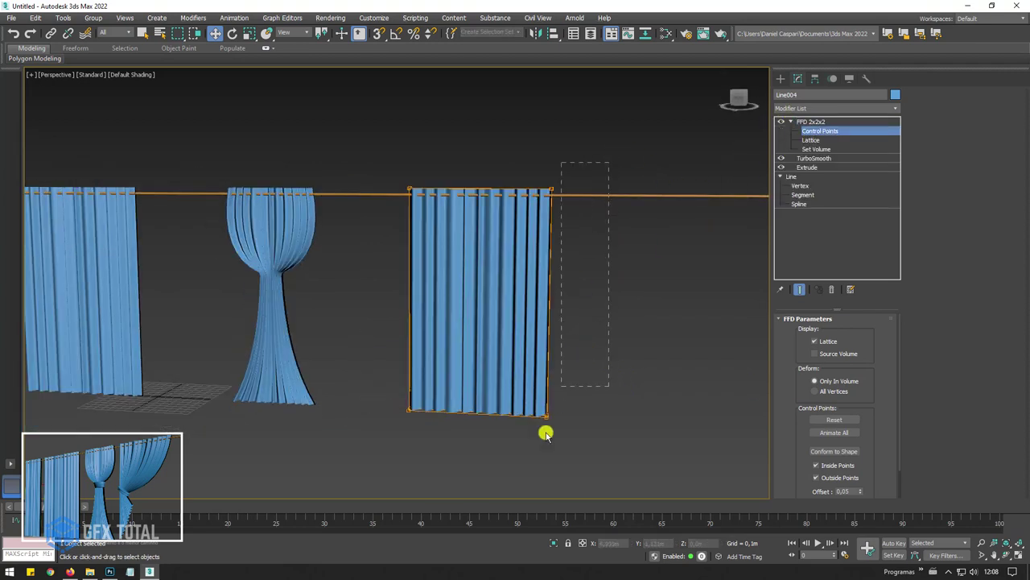
Move the right and top-right control points left so the panel narrows and tapers upward.
drag(546, 434, 522, 365)
drag(602, 307, 515, 306)
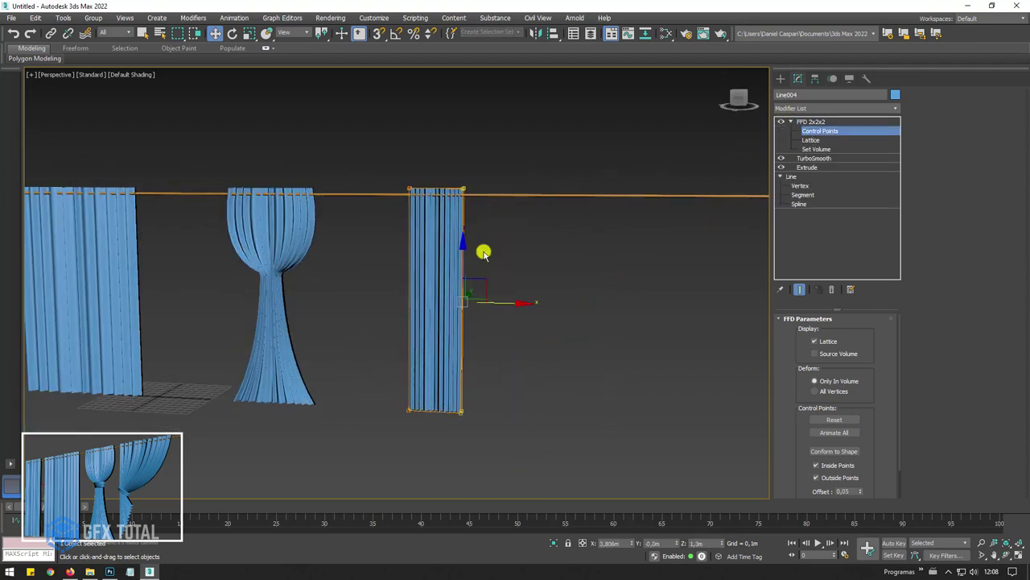
mouse_move(373, 145)
mouse_down()
mouse_move(458, 190)
mouse_move(451, 250)
mouse_up()
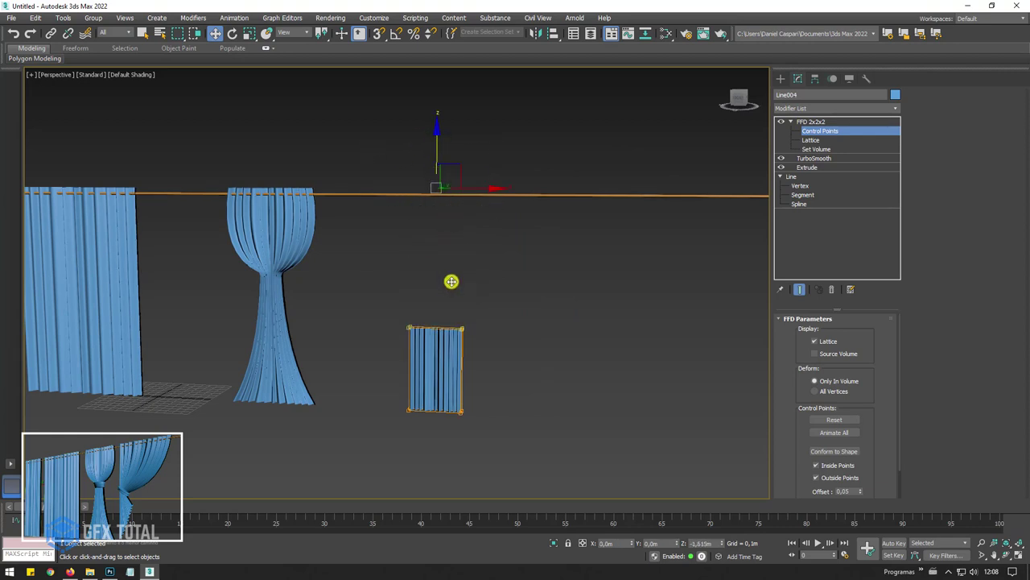
scroll(469, 317, up, 2)
scroll(471, 298, up, 2)
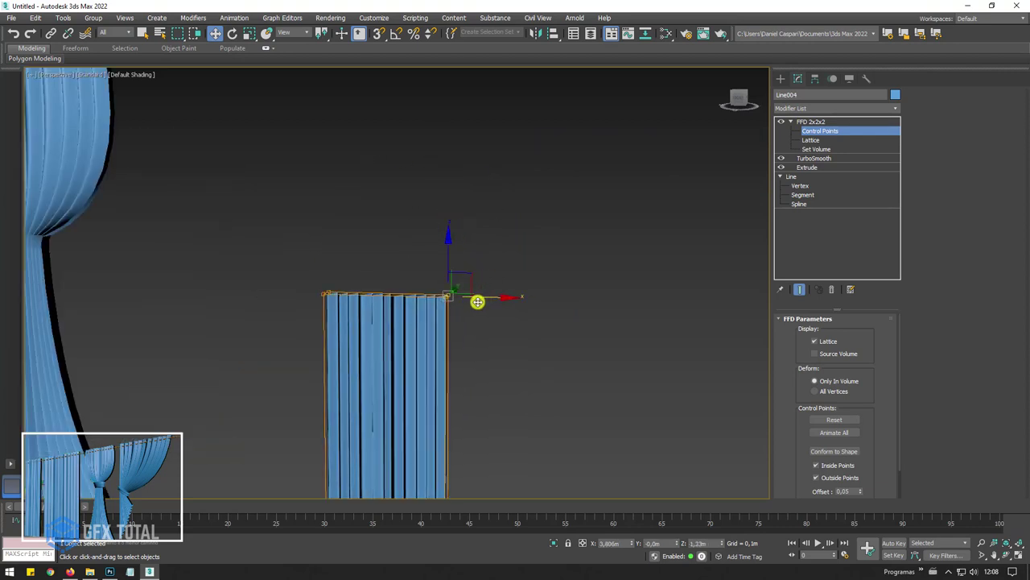
drag(478, 298, 398, 306)
scroll(462, 316, down, 2)
mouse_move(557, 337)
alt+middle_down()
mouse_move(510, 354)
mouse_move(502, 320)
alt+middle_up()
click(823, 121)
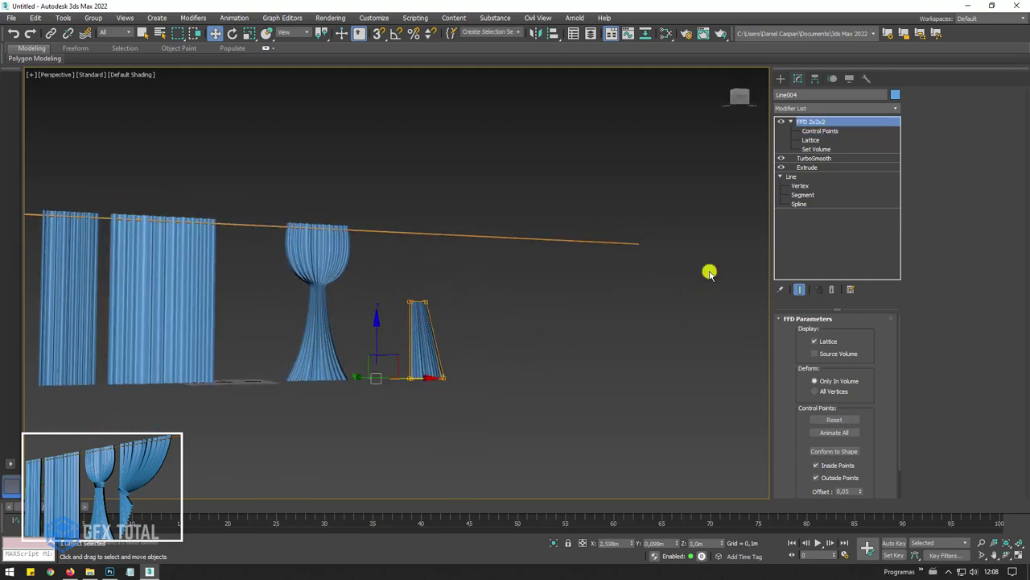
Clone the curtain, replace its FFD 2x2x2 with an FFD 3x3x3, and edit its control points.
key(ctrl+v)
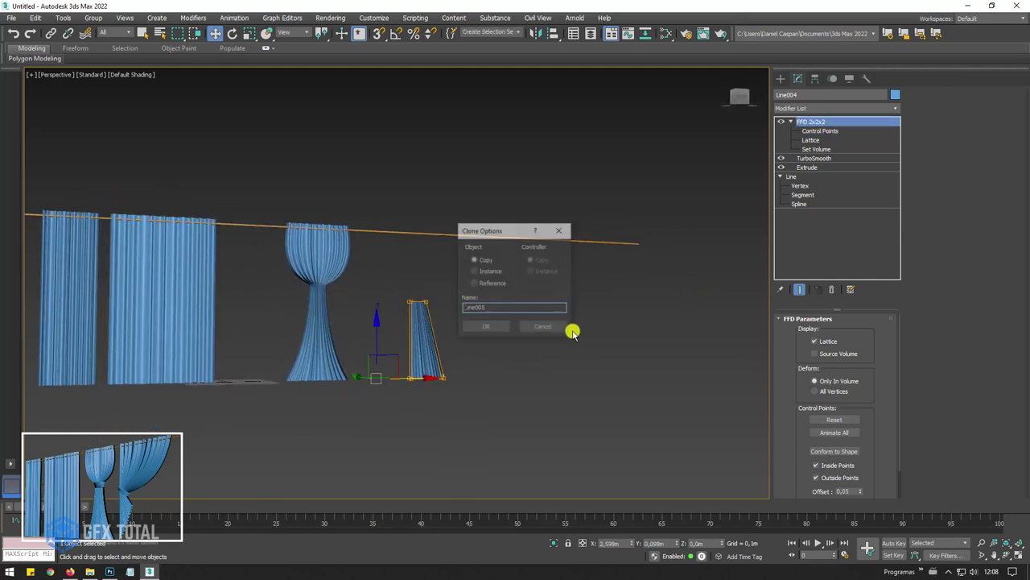
click(489, 324)
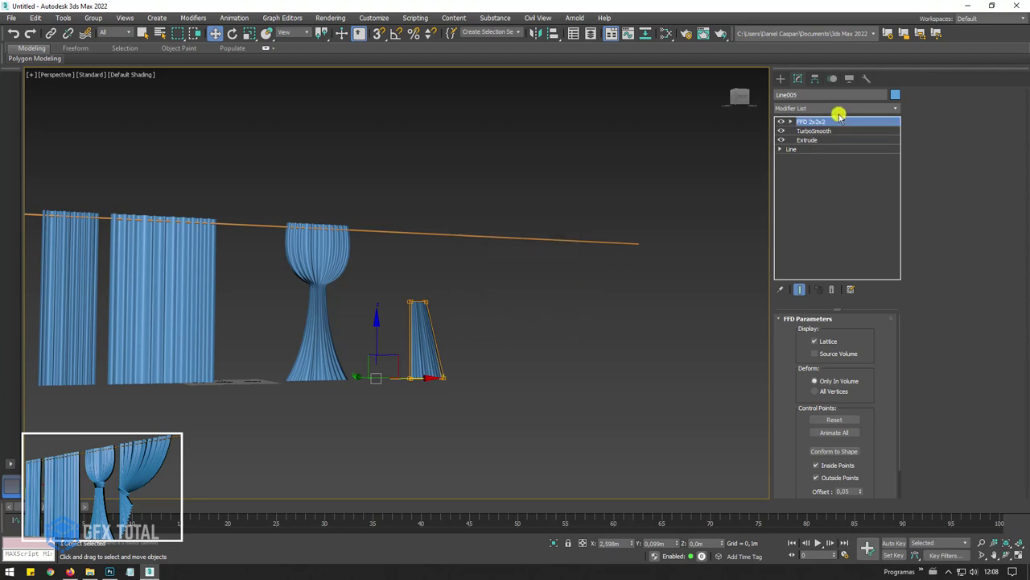
click(832, 289)
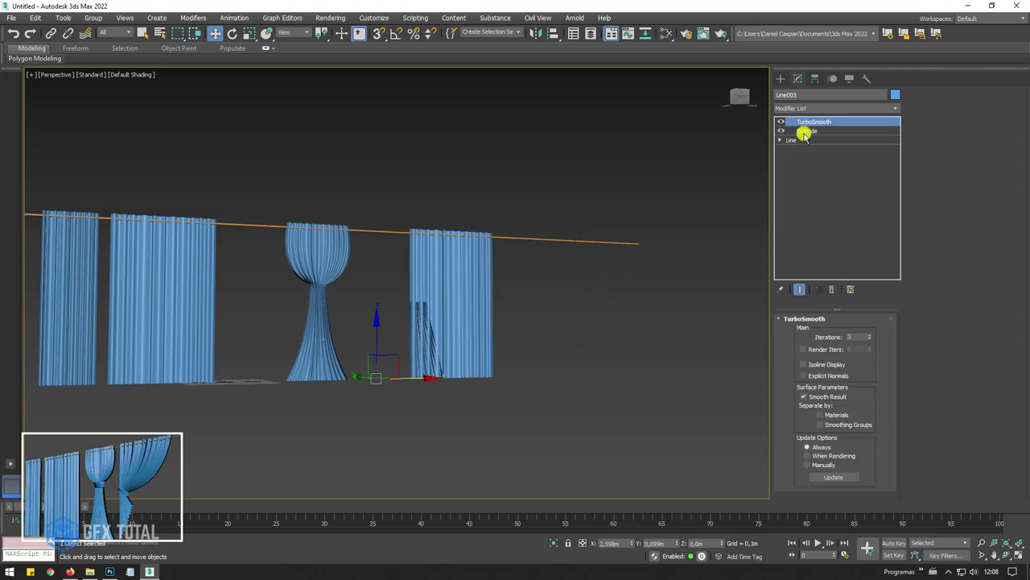
click(825, 110)
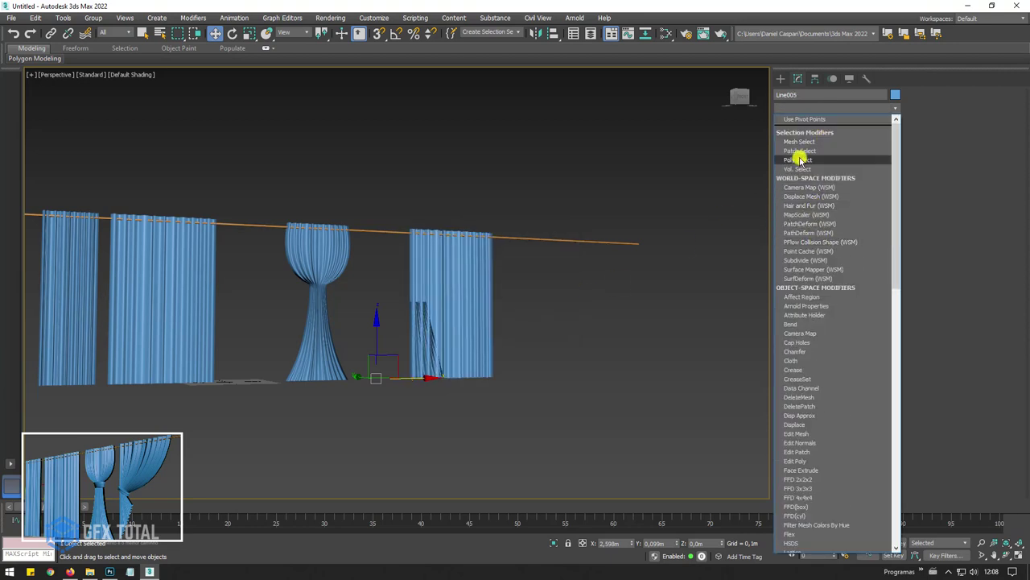
click(801, 487)
click(787, 125)
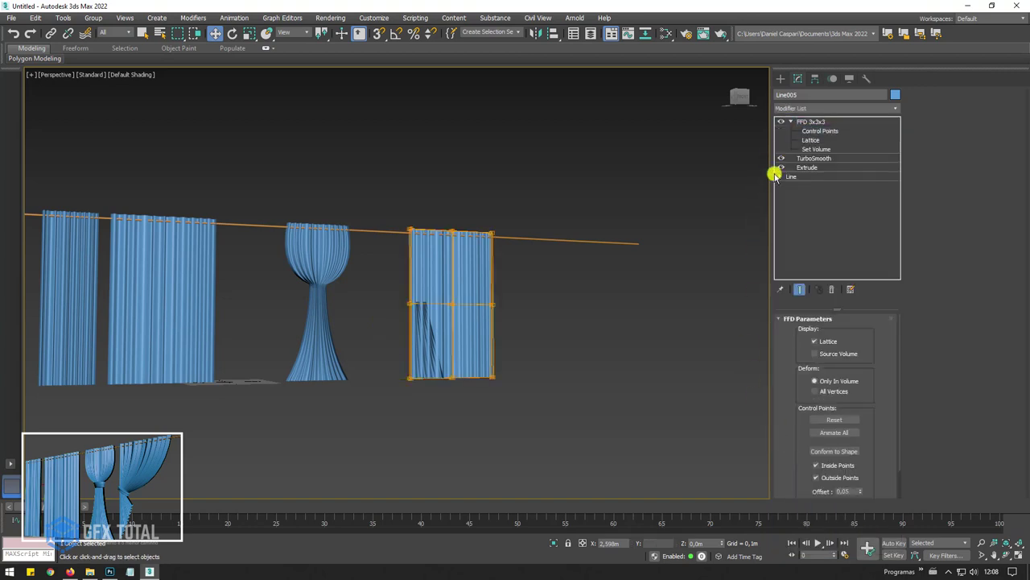
key(1)
Raise the middle and bottom lattice rows to shorten the copied curtain.
scroll(414, 298, up, 2)
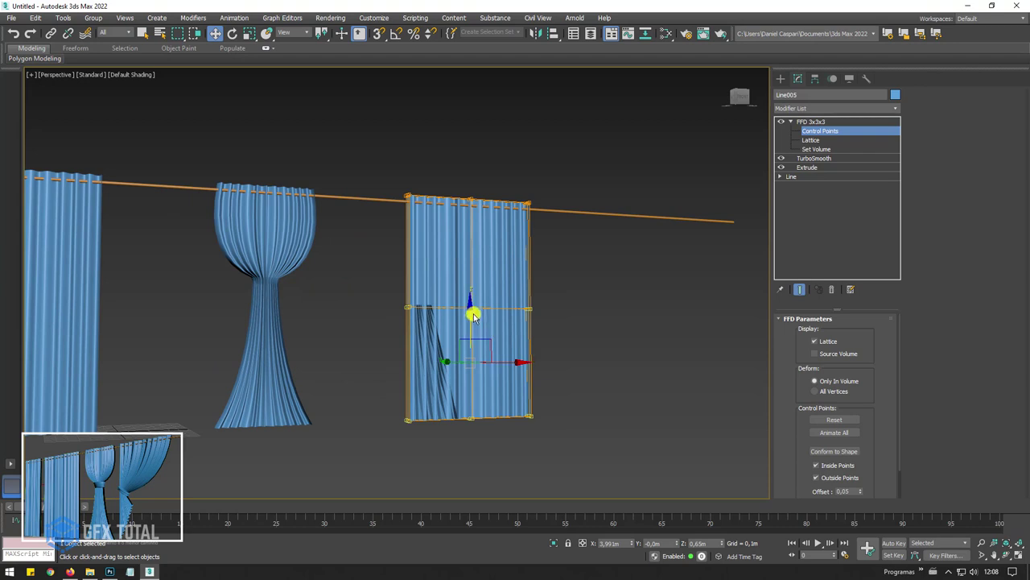
drag(473, 315, 494, 267)
drag(360, 402, 359, 402)
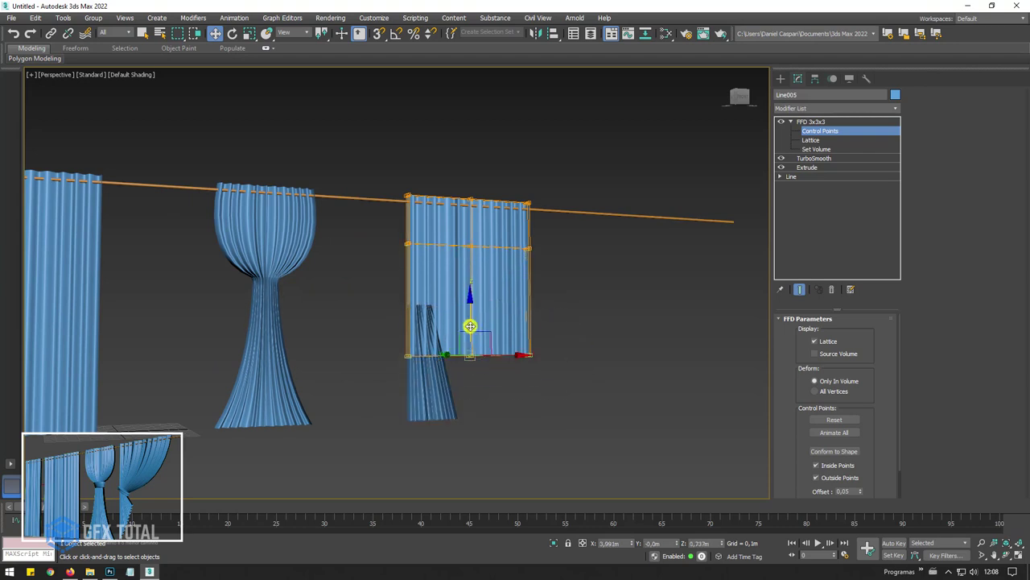
drag(470, 325, 482, 274)
scroll(559, 322, up, 4)
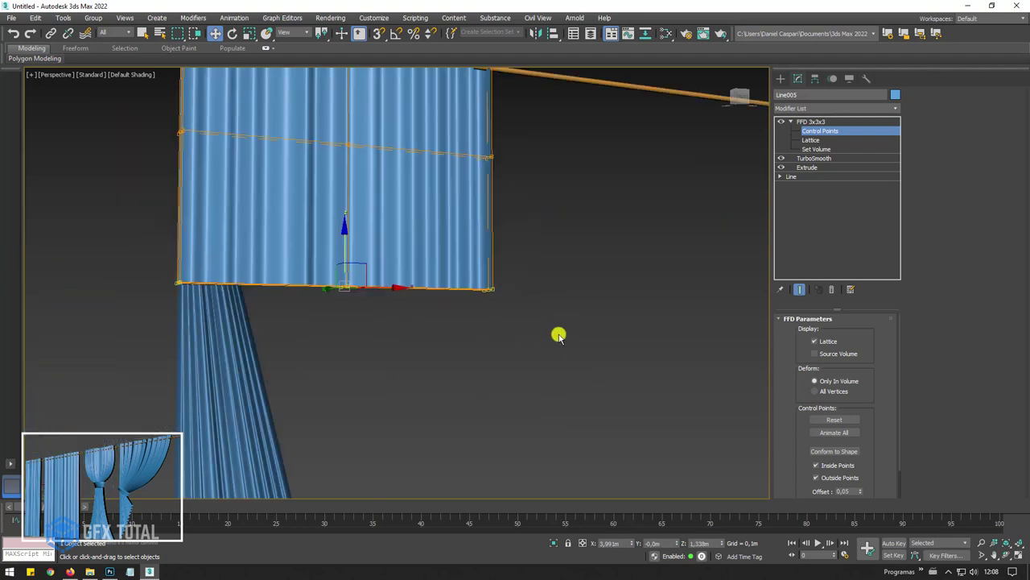
Pull the bottom-right corner inward and gather the bottom points toward the left.
drag(559, 335, 427, 258)
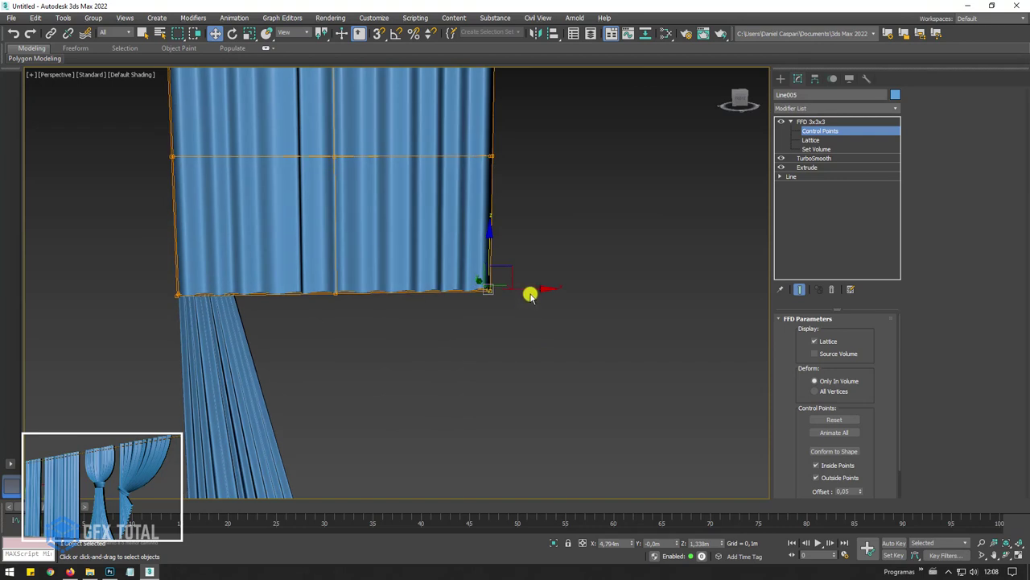
drag(530, 296, 425, 337)
drag(298, 264, 298, 264)
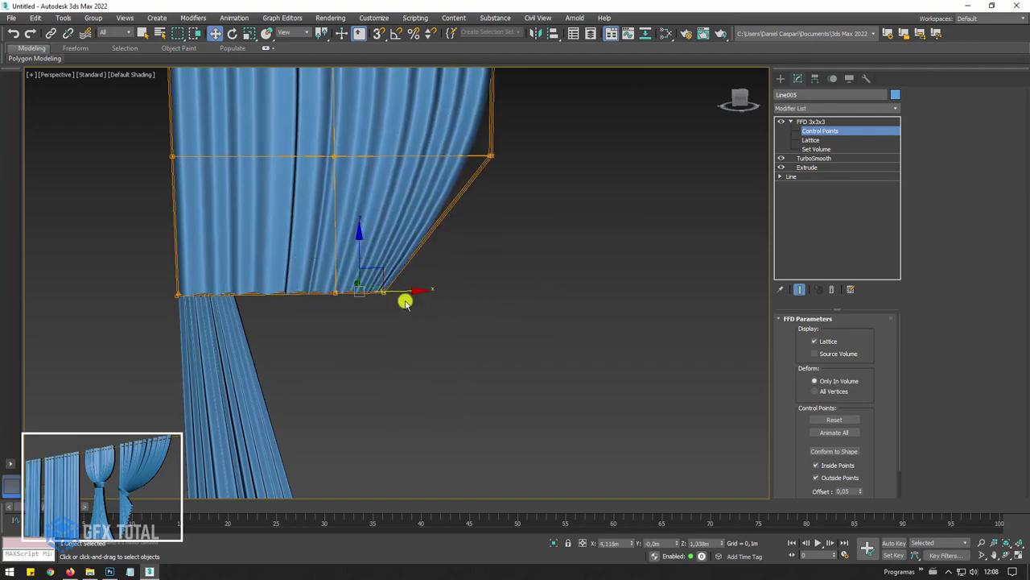
mouse_move(397, 290)
mouse_down()
mouse_move(290, 292)
mouse_move(246, 306)
mouse_move(273, 299)
mouse_move(249, 318)
mouse_move(281, 299)
mouse_move(248, 324)
mouse_up()
scroll(306, 322, up, 2)
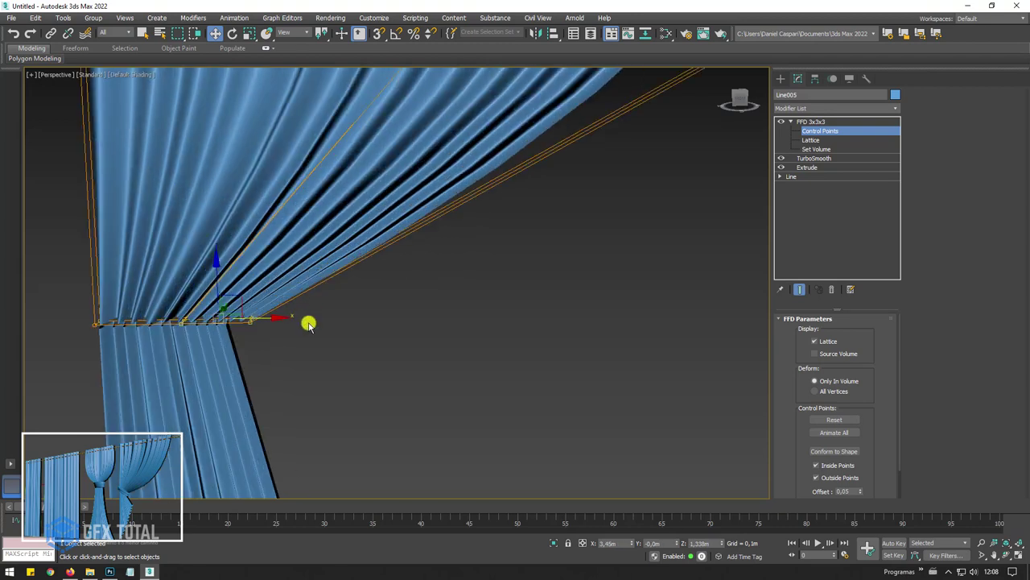
scroll(391, 381, up, 2)
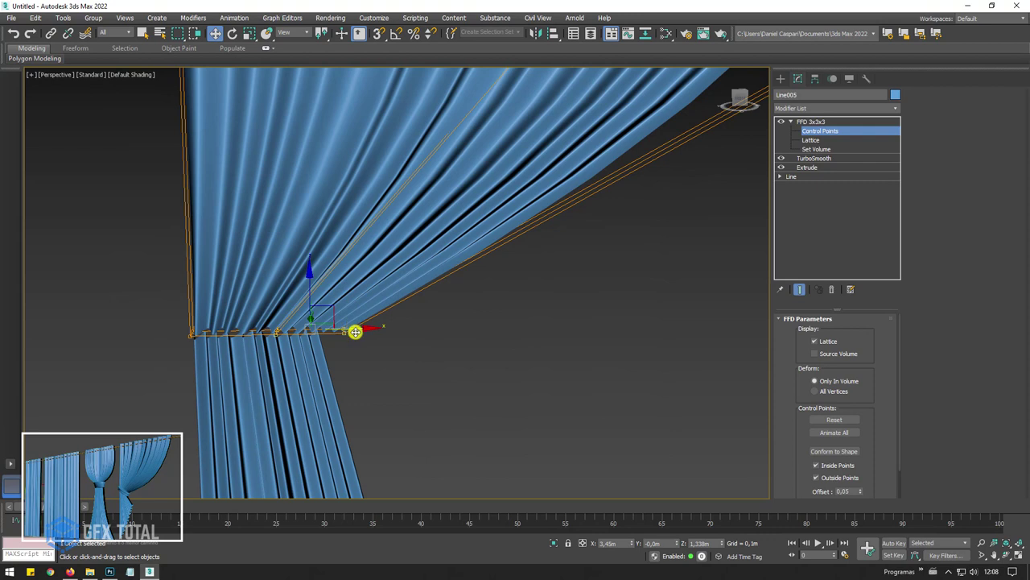
drag(355, 332, 329, 329)
scroll(361, 317, down, 2)
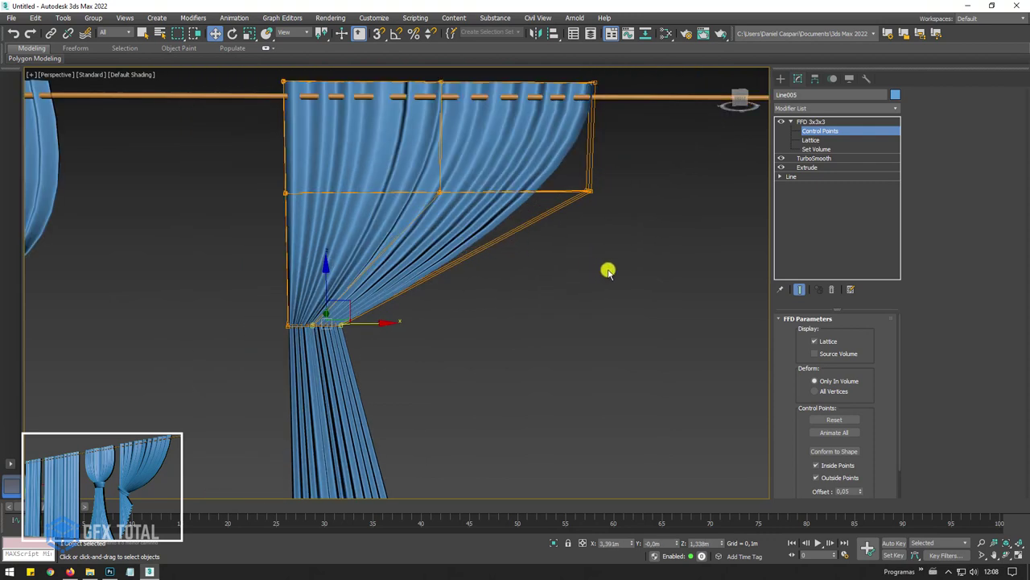
Pull the right-middle point down-left and rotate the gathered corner to curve the swag.
click(591, 190)
drag(603, 180, 543, 302)
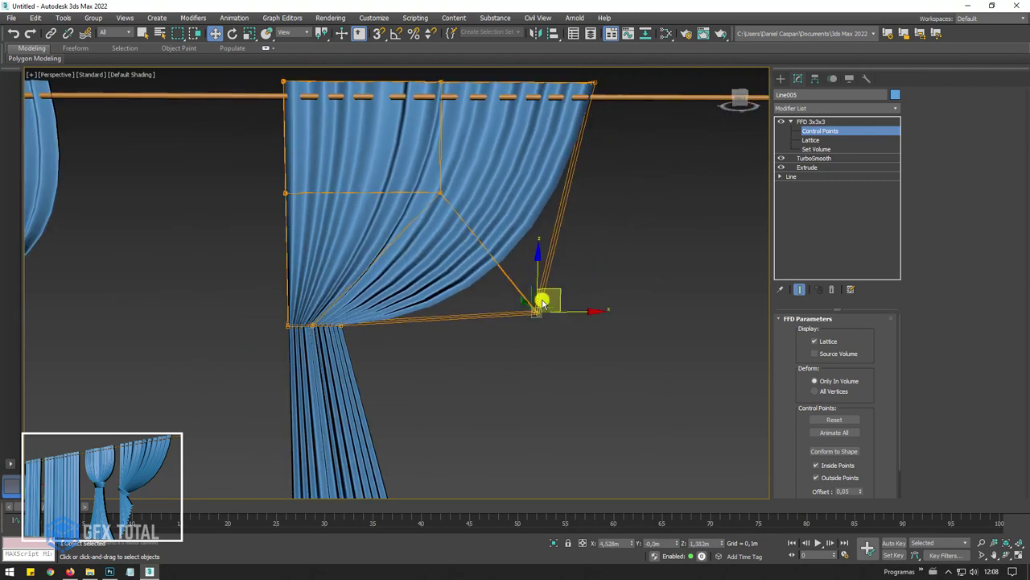
mouse_move(396, 158)
mouse_down()
mouse_move(452, 198)
mouse_move(449, 181)
mouse_up()
click(315, 321)
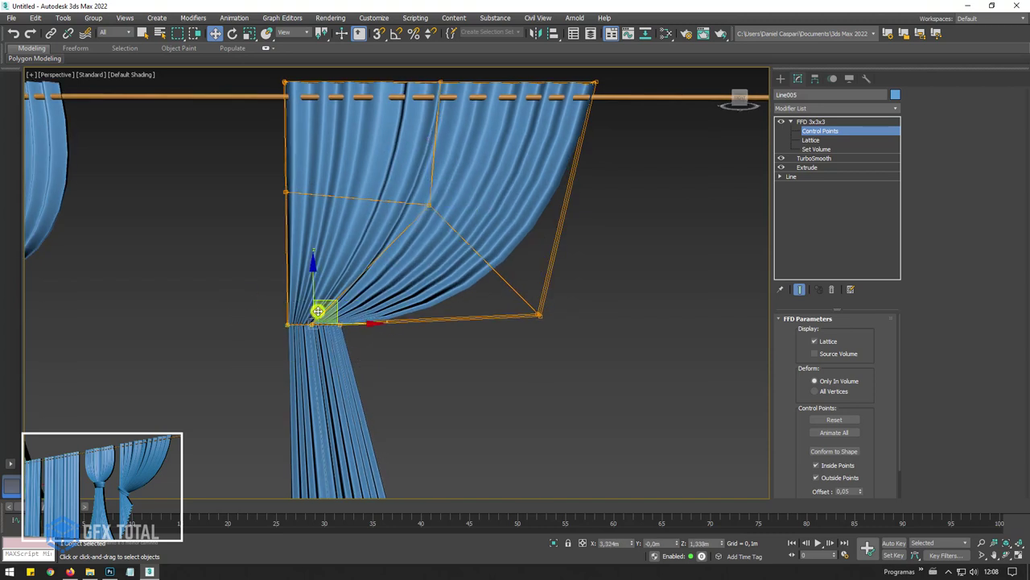
scroll(318, 311, up, 3)
key(e)
drag(345, 292, 371, 323)
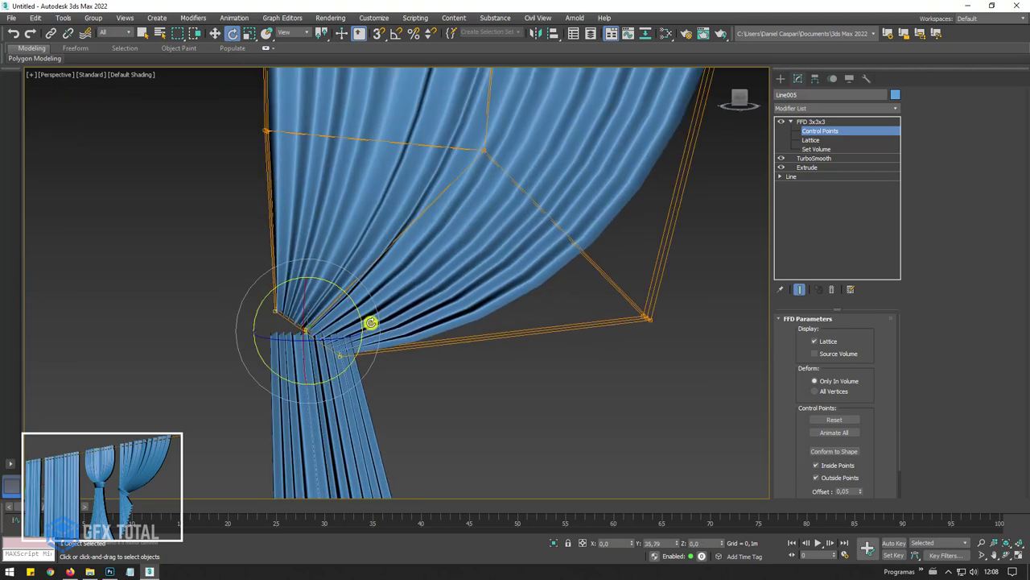
click(810, 122)
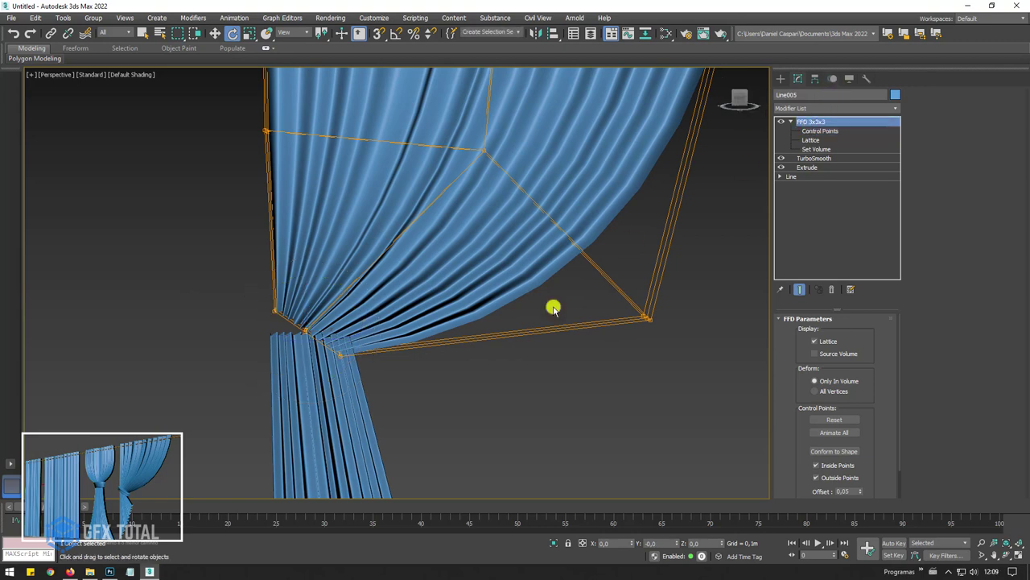
click(355, 402)
click(820, 130)
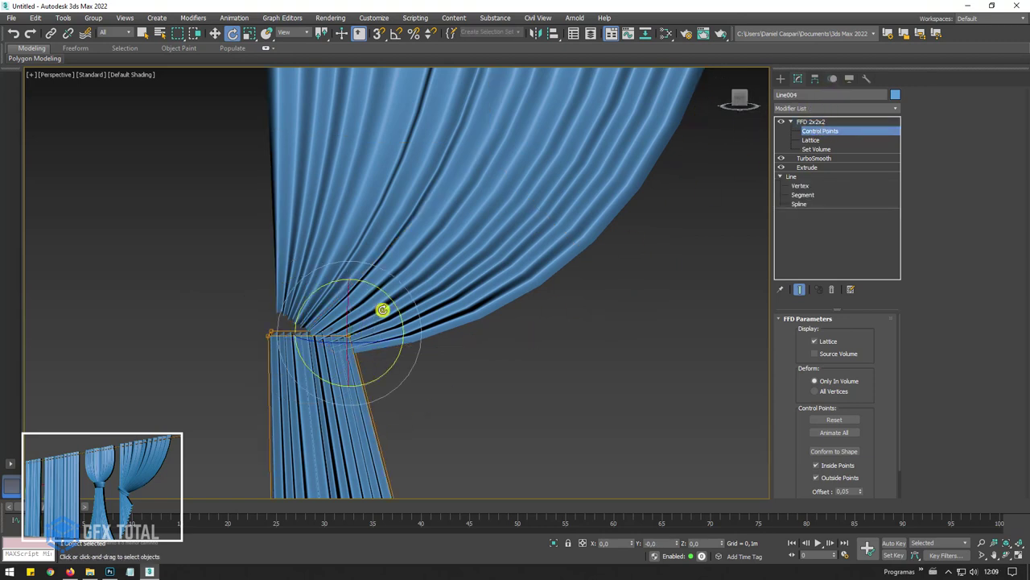
Move the lower panel's top lattice corners up so its top meets the swag's gathered corner.
key(w)
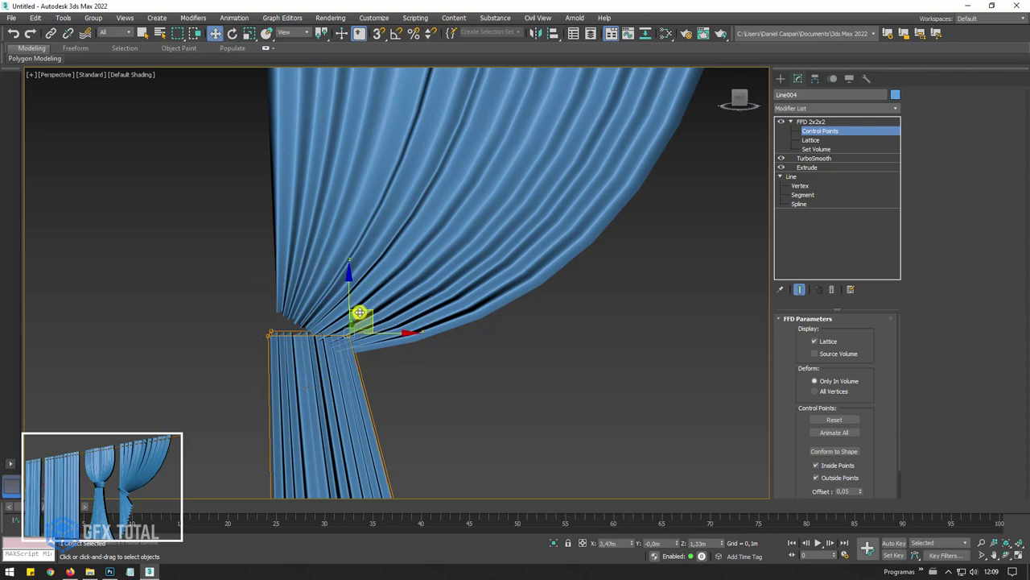
drag(368, 313, 355, 344)
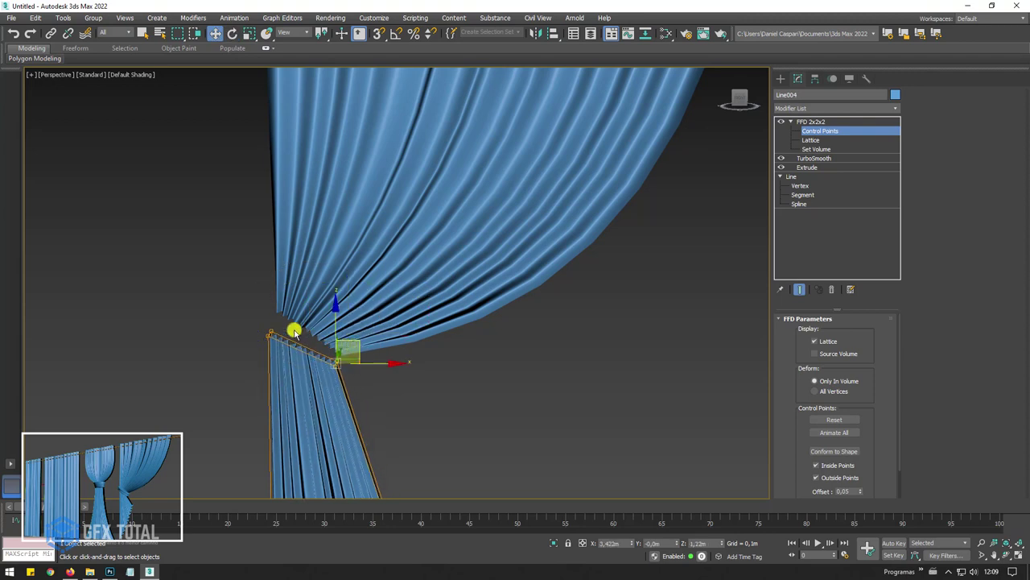
drag(273, 346, 295, 299)
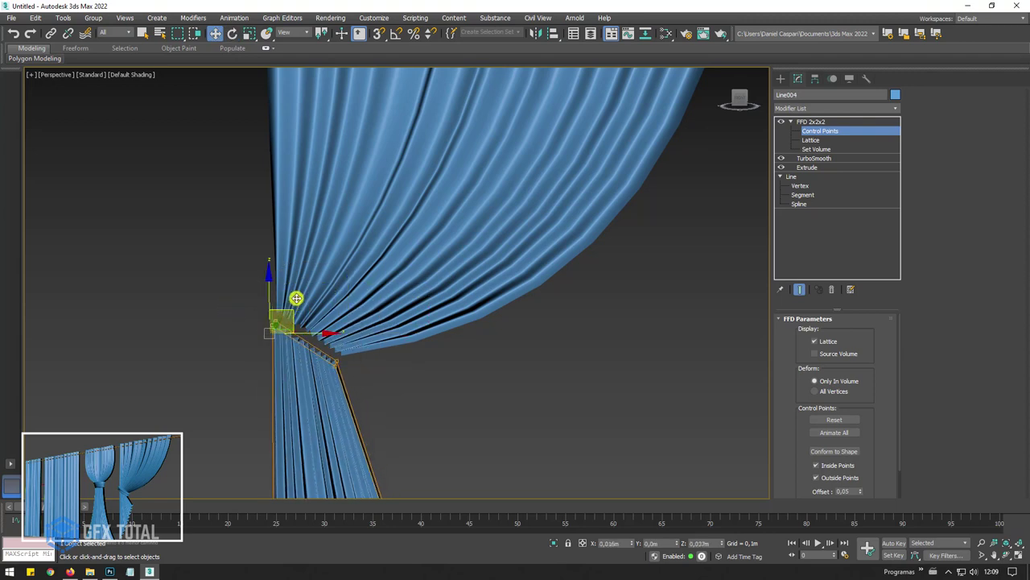
middle_drag(290, 306, 438, 271)
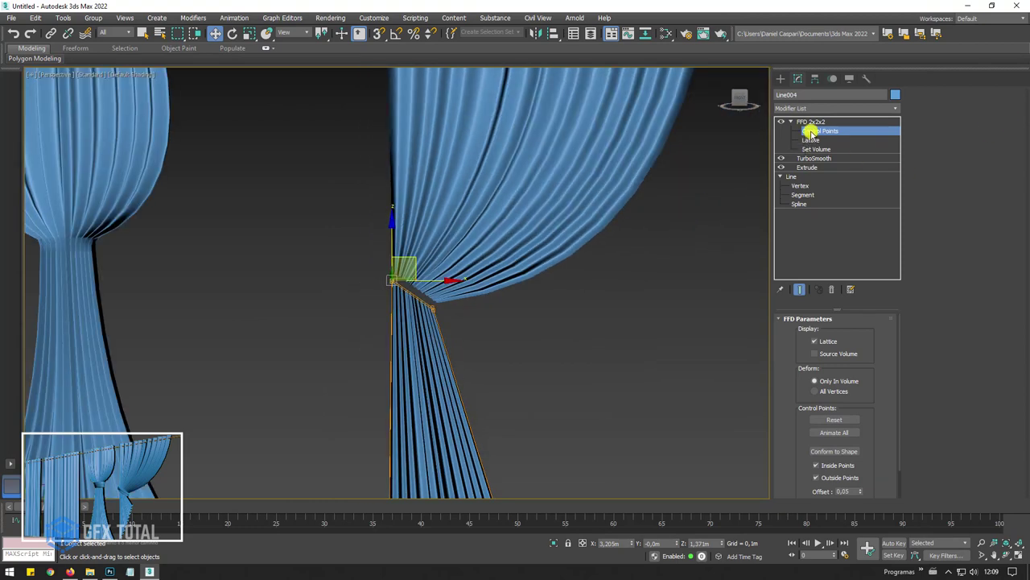
click(817, 122)
Reselect the lower panel and compare the scene with the curtain reference photo in Firefox.
click(571, 154)
scroll(626, 189, down, 4)
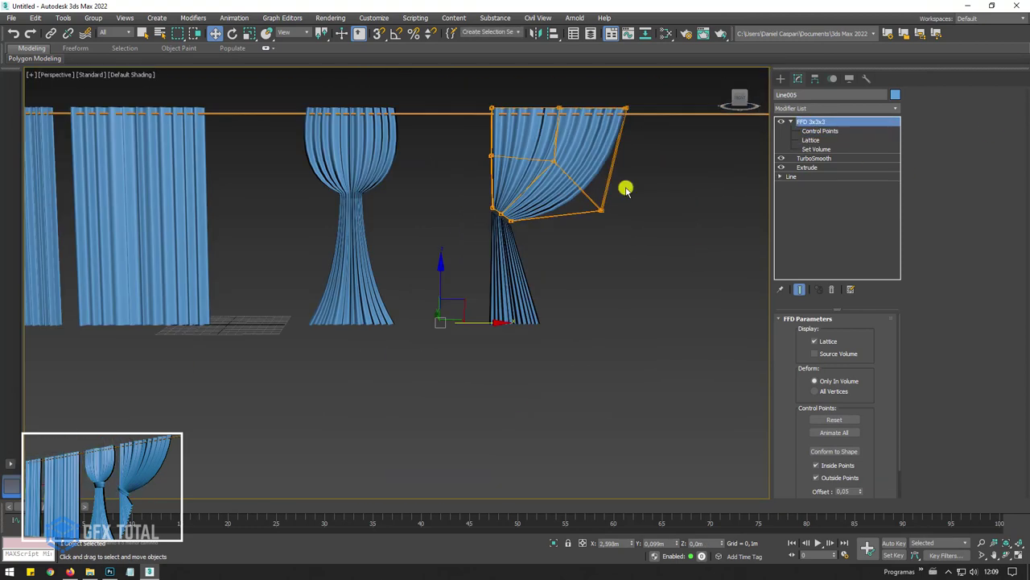
scroll(512, 267, up, 2)
click(515, 301)
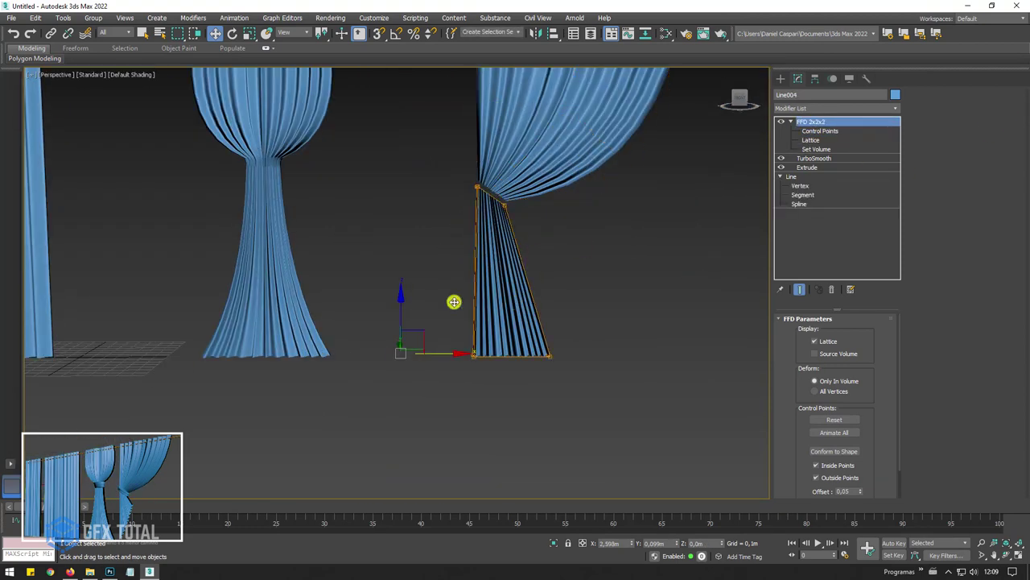
click(70, 572)
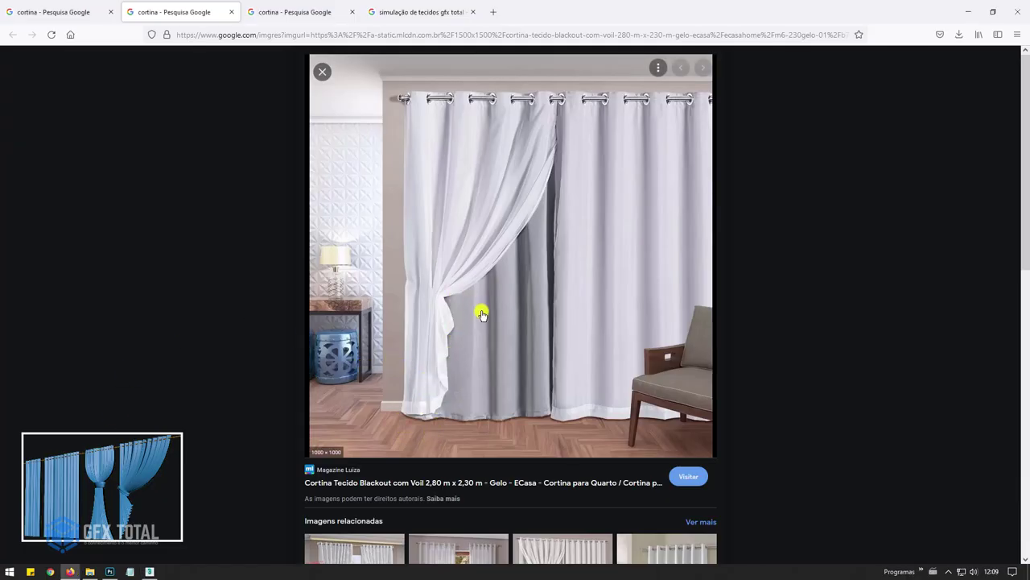
key(alt+Tab)
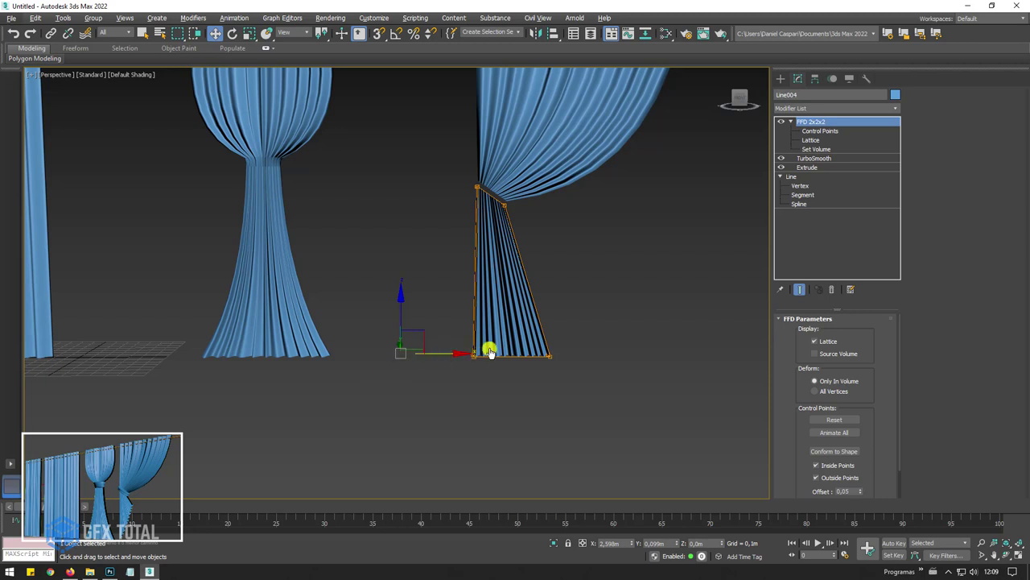
Replace the lower panel's lattice with an FFD 3x3x3 and enter its Control Points.
click(829, 291)
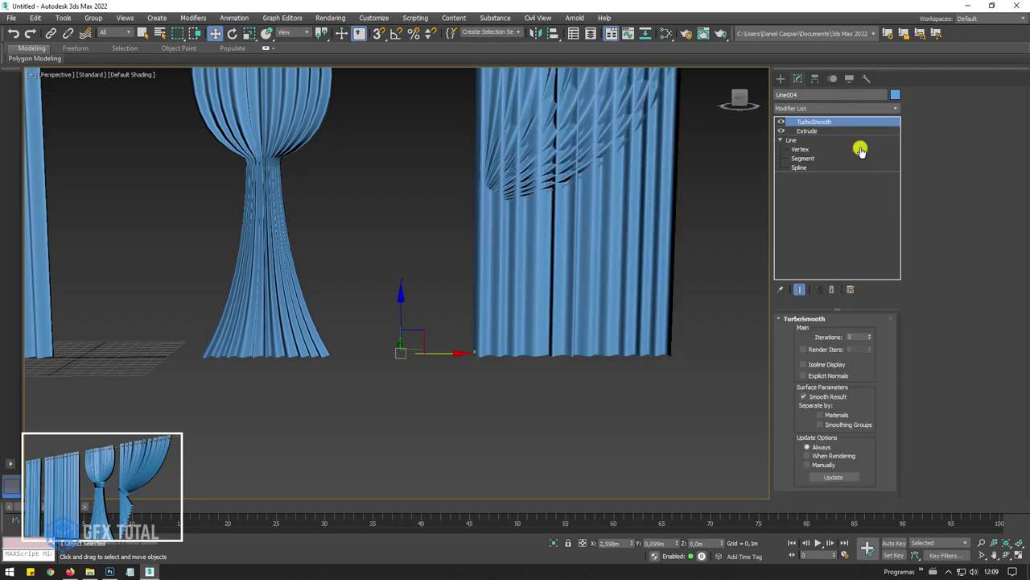
click(898, 108)
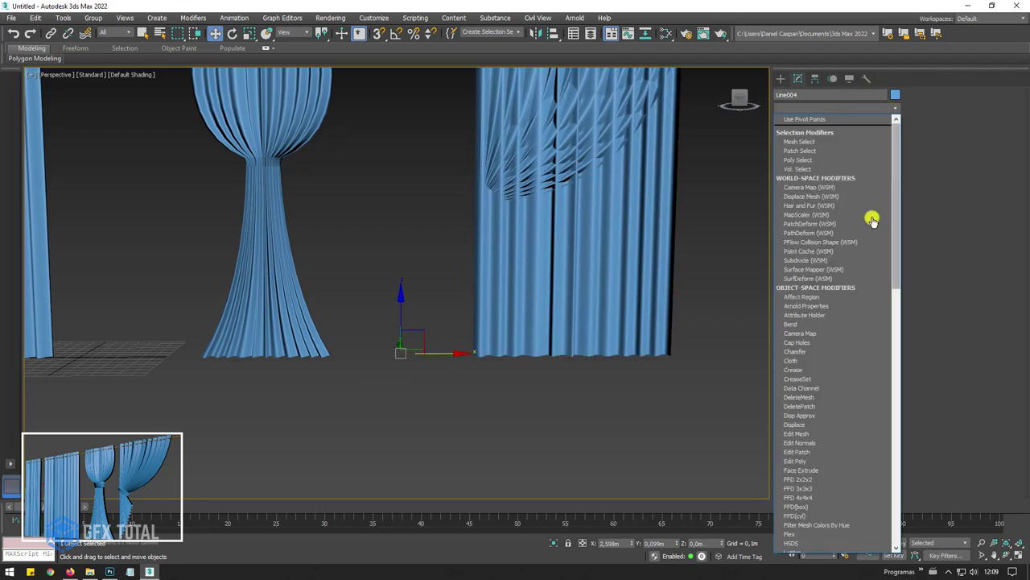
scroll(885, 266, down, 2)
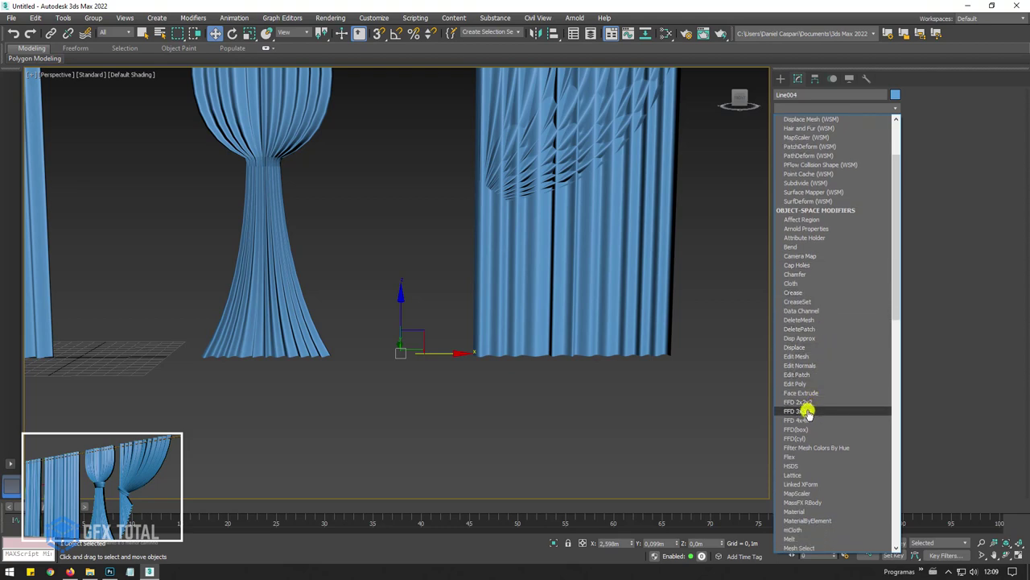
click(808, 416)
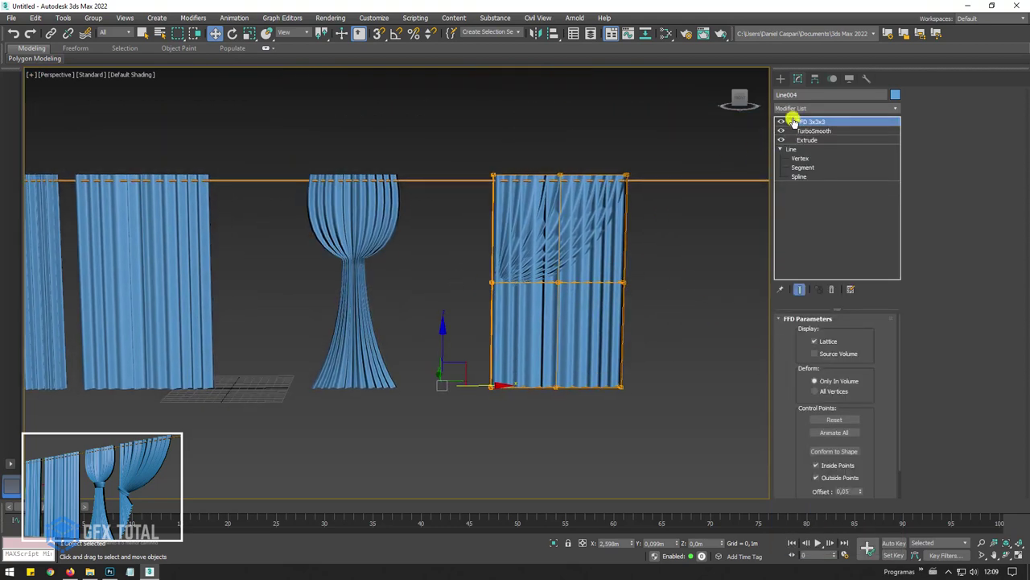
click(791, 121)
click(869, 130)
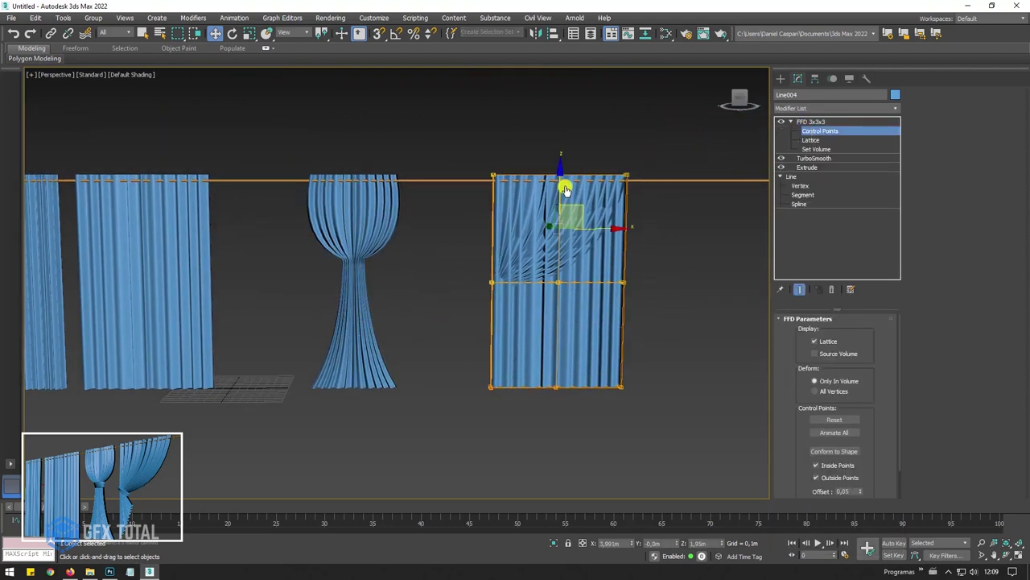
Lower the top lattice row beneath the swag and pull the right side in to narrow the panel.
drag(566, 189, 552, 239)
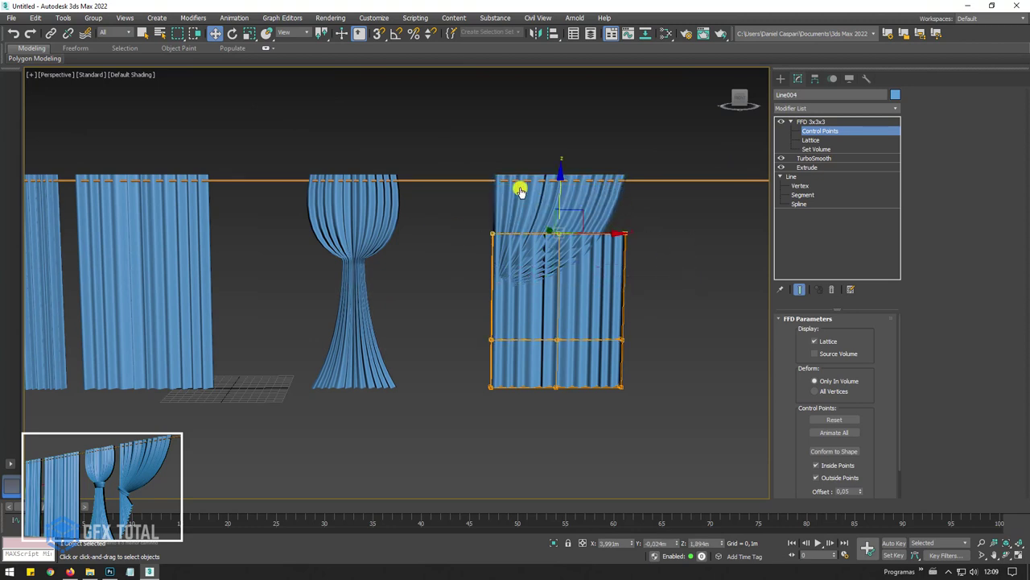
drag(465, 207, 671, 275)
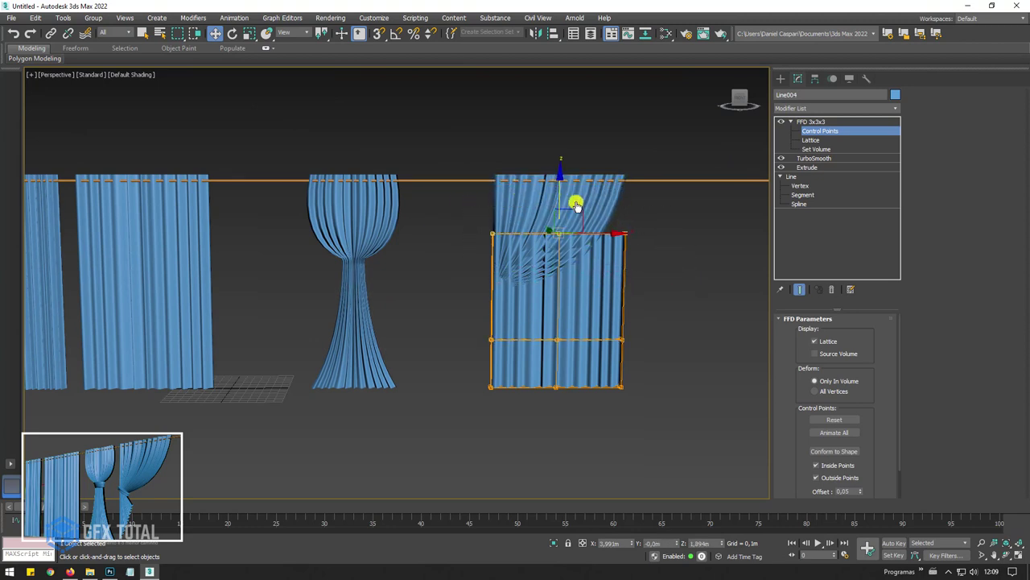
drag(561, 197, 543, 251)
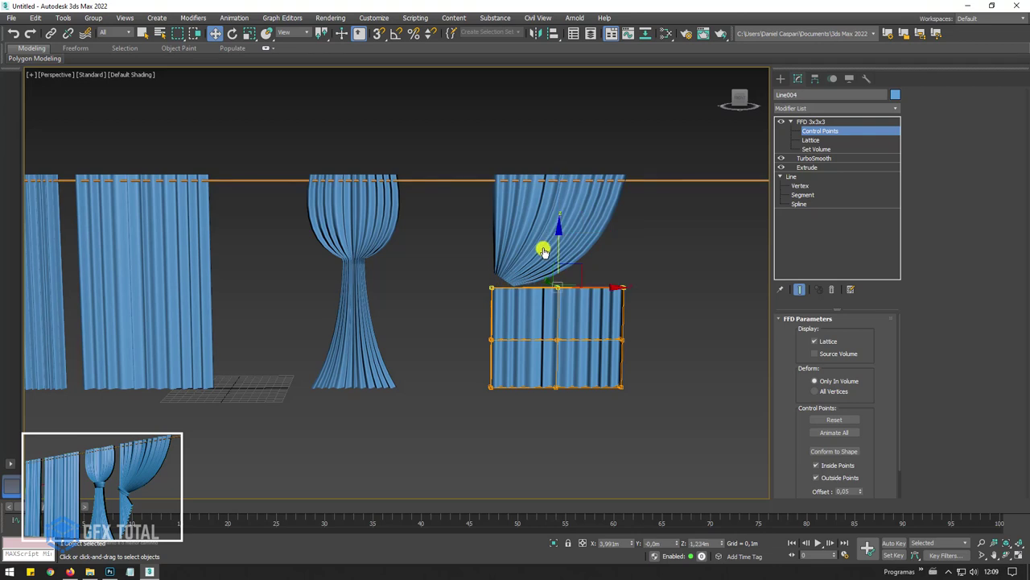
scroll(541, 338, up, 3)
mouse_move(662, 345)
mouse_down()
mouse_move(610, 338)
mouse_move(571, 376)
mouse_move(638, 330)
mouse_move(564, 357)
mouse_move(550, 309)
mouse_up()
Rotate the top lattice points to tilt the panel and move the top-left point toward the swag's corner.
scroll(534, 275, up, 2)
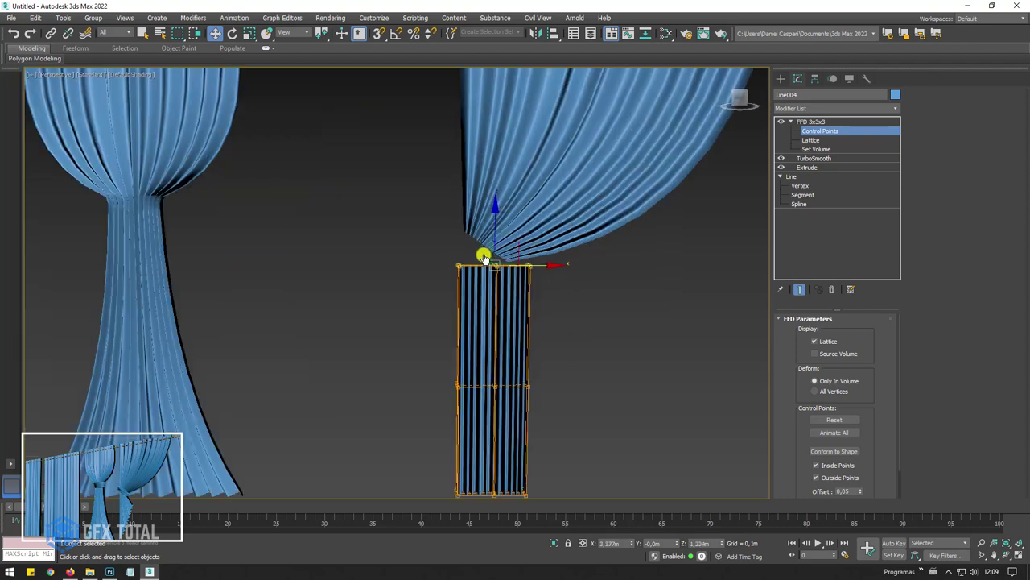
scroll(483, 257, up, 2)
key(e)
mouse_move(539, 232)
mouse_down()
mouse_move(560, 272)
mouse_move(511, 253)
mouse_move(547, 272)
mouse_move(520, 260)
mouse_up()
key(w)
click(513, 247)
click(445, 229)
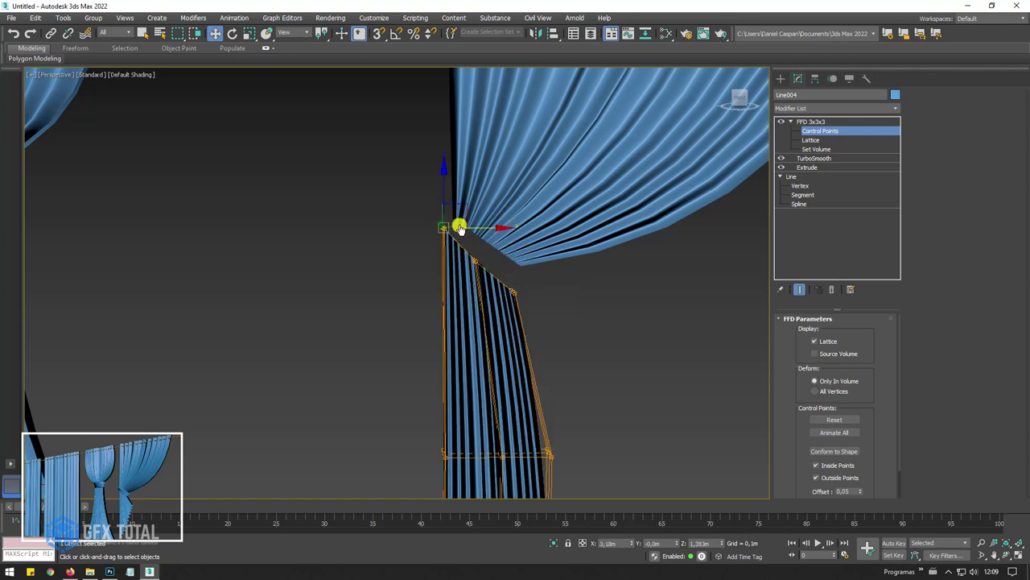
drag(469, 216, 492, 233)
scroll(492, 233, down, 4)
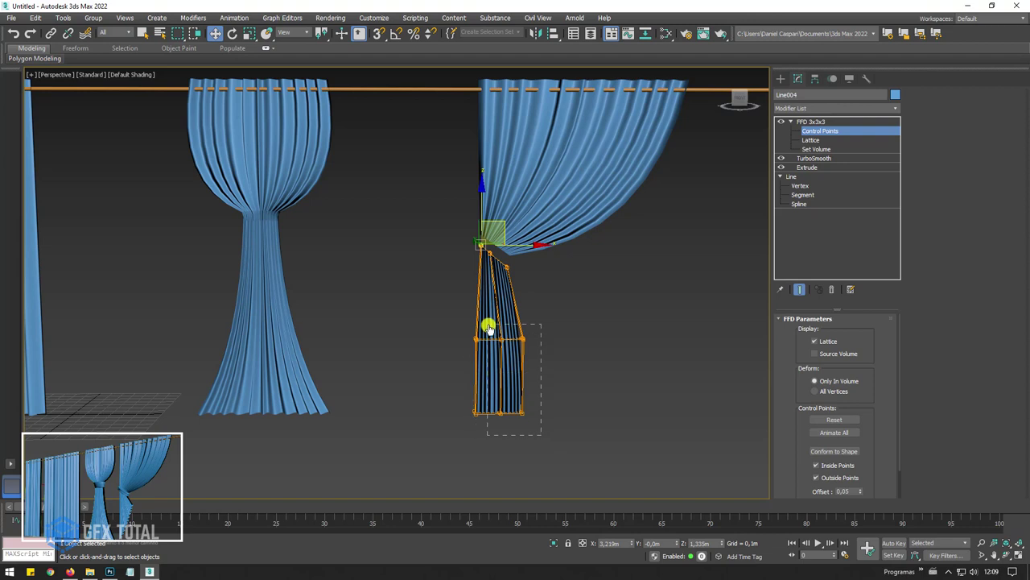
Raise the lower lattice points to shorten the panel and angle its right edge diagonally.
drag(488, 326, 489, 327)
scroll(515, 358, up, 5)
drag(504, 374, 499, 293)
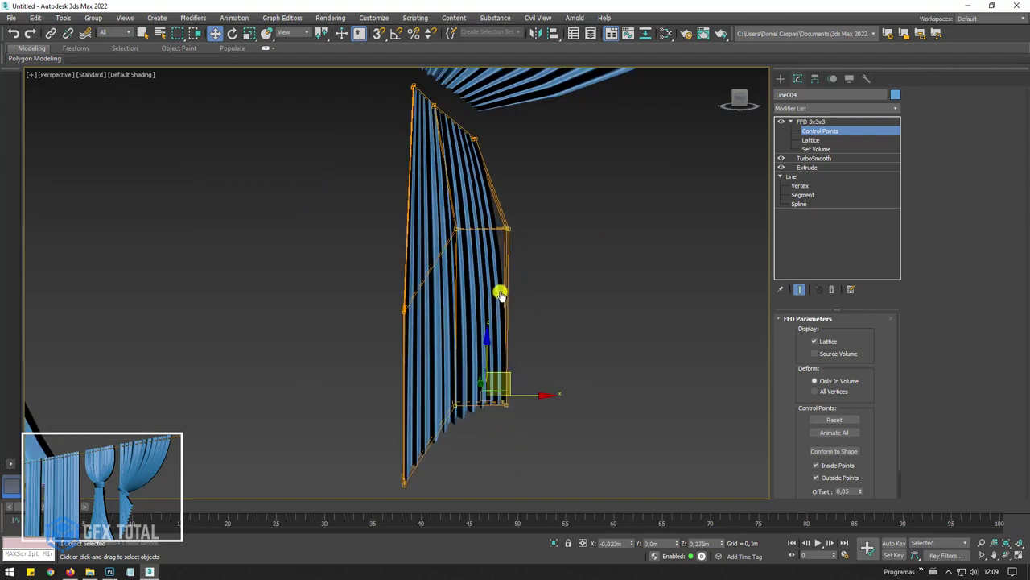
drag(480, 211, 480, 210)
mouse_move(529, 295)
mouse_down()
mouse_move(524, 249)
mouse_move(523, 306)
mouse_up()
drag(493, 342, 538, 173)
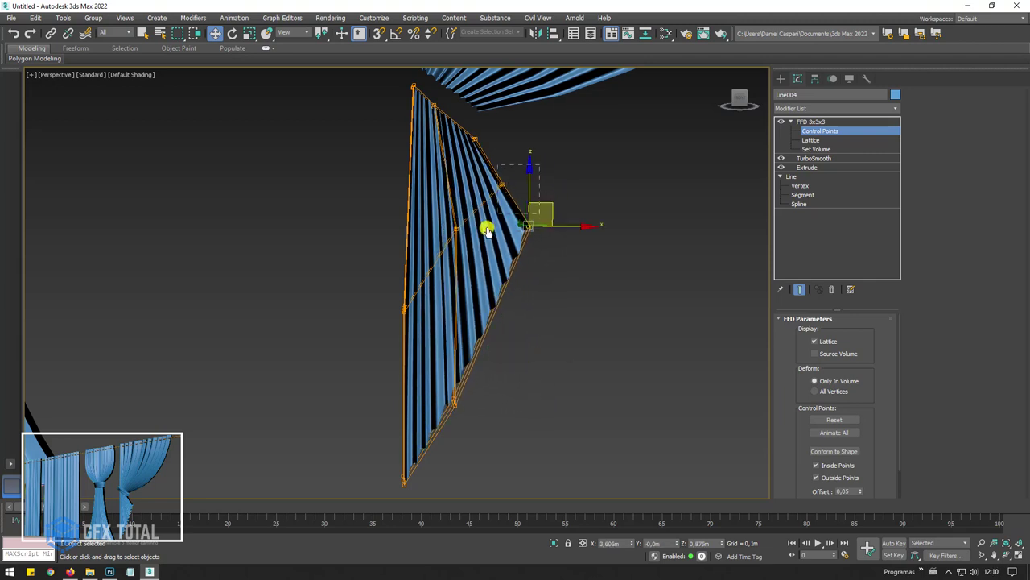
drag(487, 231, 531, 167)
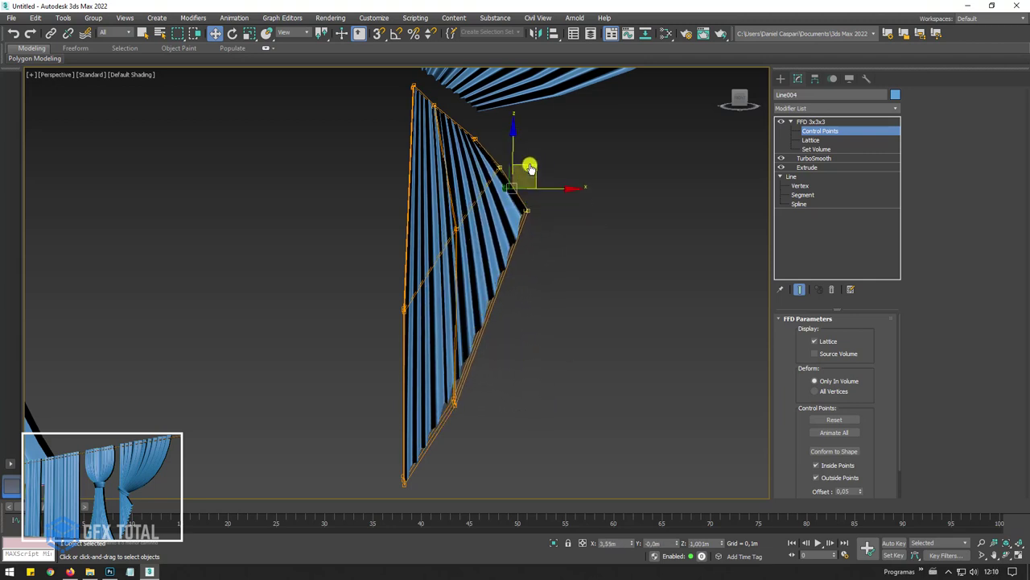
Move the lowest lattice point up and to the right.
click(461, 240)
drag(453, 440, 451, 442)
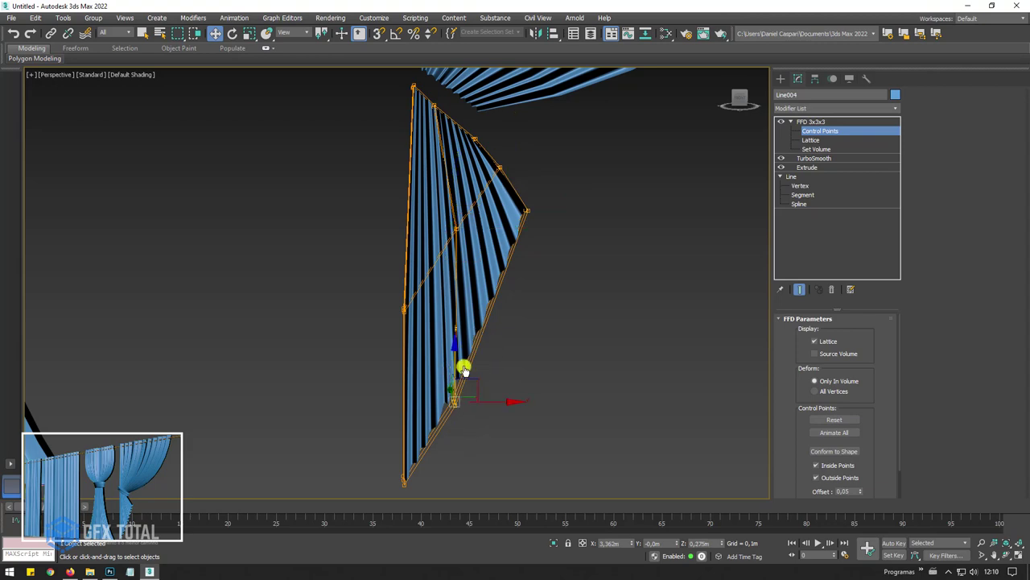
drag(483, 386, 495, 359)
scroll(510, 315, down, 2)
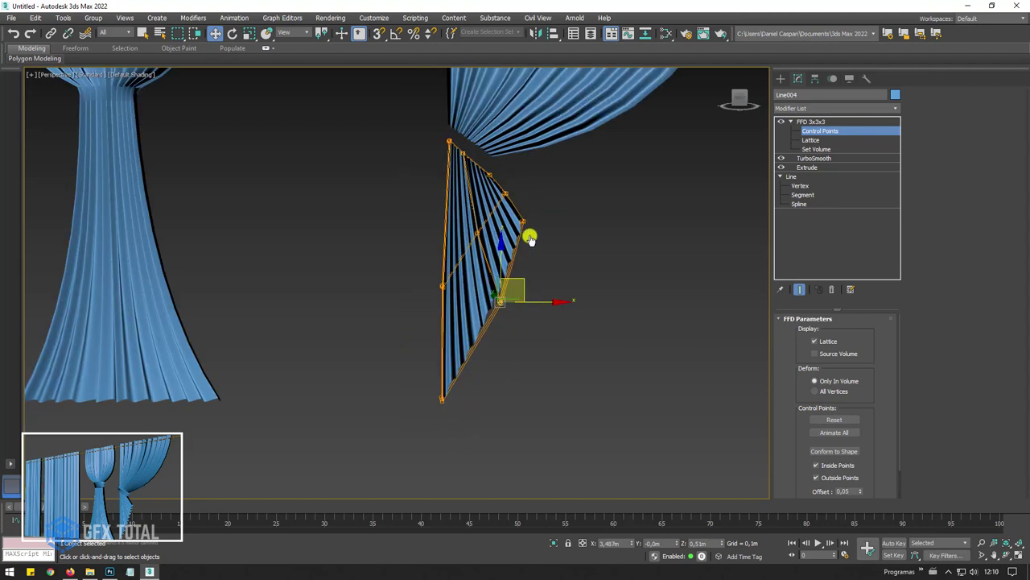
scroll(529, 234, down, 2)
scroll(548, 281, down, 2)
scroll(546, 276, up, 3)
Scale the selected lattice section out and back to a narrow shape, then clear the selection.
click(510, 218)
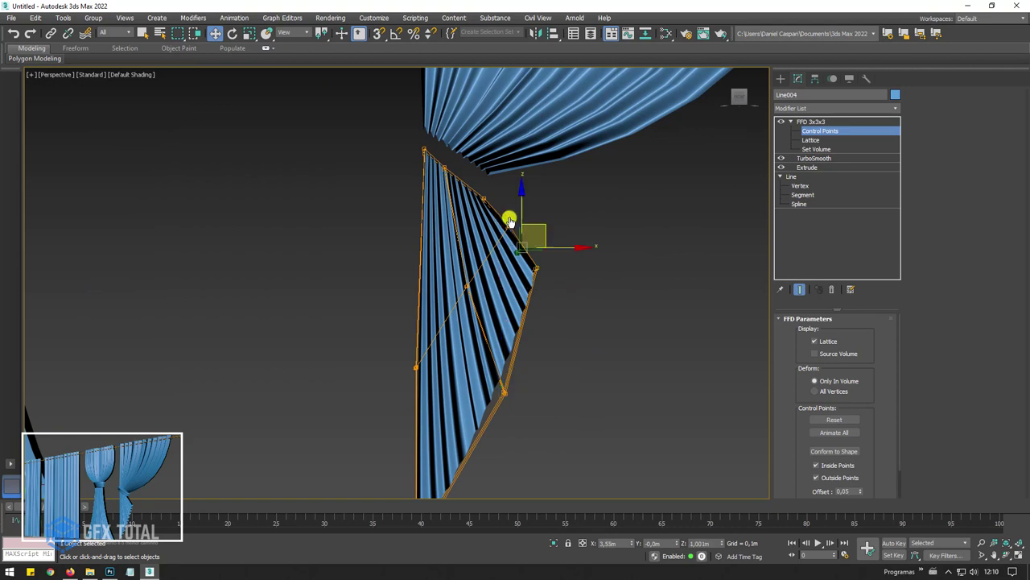
mouse_move(510, 219)
alt+middle_down()
mouse_move(527, 293)
mouse_move(644, 371)
alt+middle_up()
key(r)
mouse_move(478, 223)
mouse_down()
mouse_move(462, 258)
mouse_move(298, 255)
mouse_move(276, 269)
mouse_move(369, 280)
mouse_up()
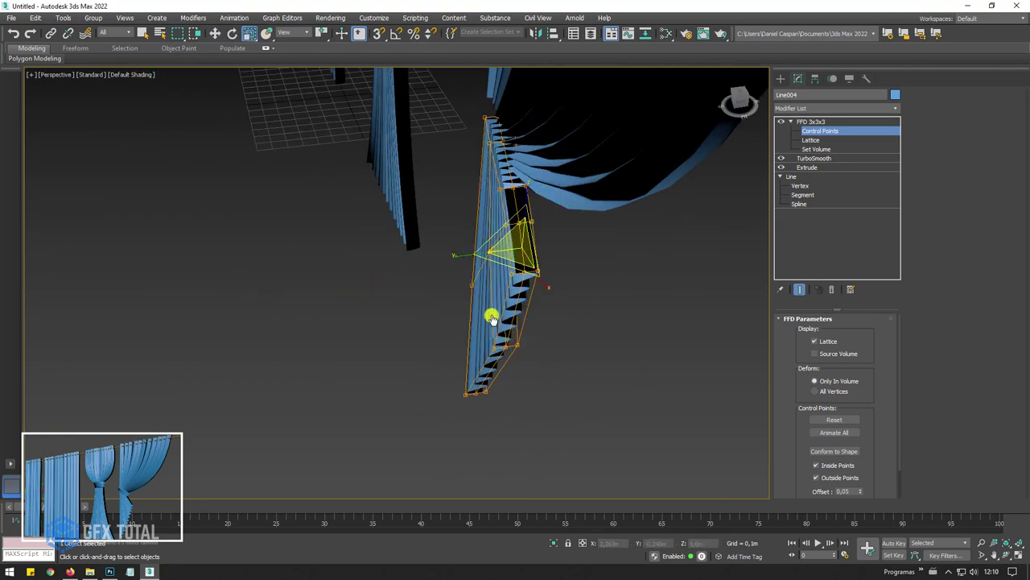
alt+middle_drag(490, 315, 606, 318)
drag(501, 370, 498, 372)
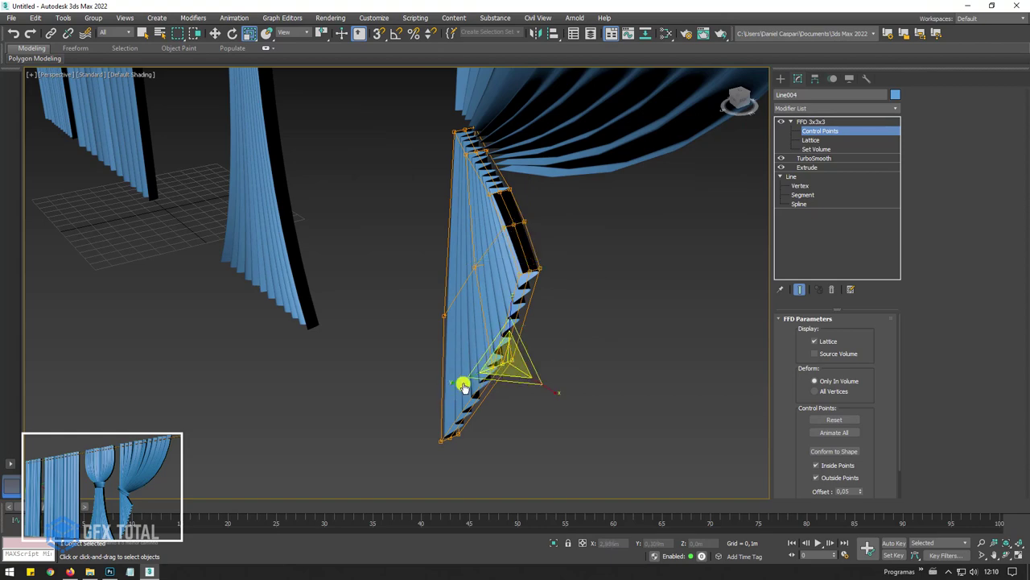
mouse_move(437, 373)
alt+middle_down()
mouse_move(437, 322)
mouse_move(610, 427)
alt+middle_up()
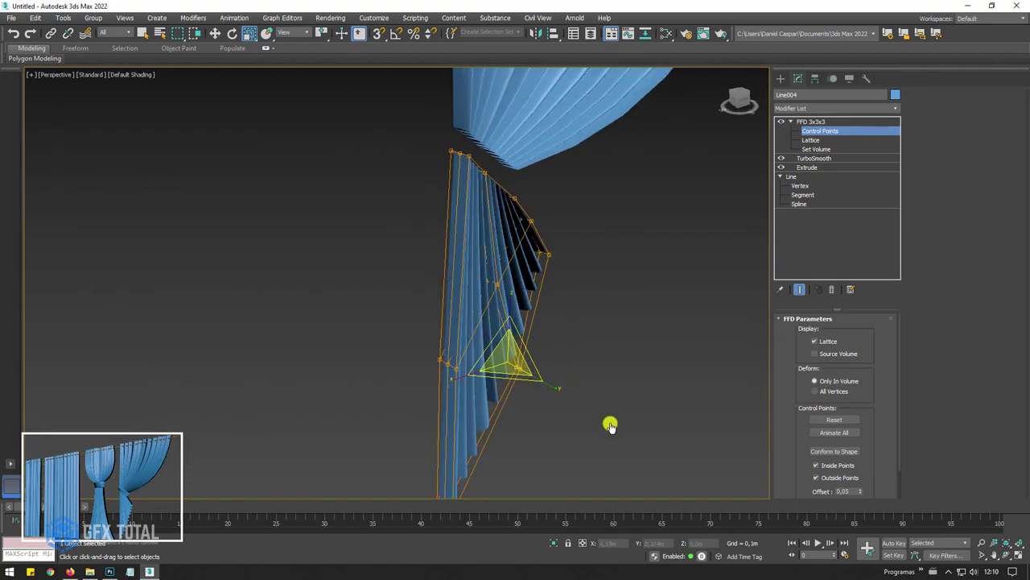
click(556, 402)
mouse_move(556, 402)
alt+middle_down()
mouse_move(554, 286)
mouse_move(520, 260)
mouse_move(612, 226)
alt+middle_up()
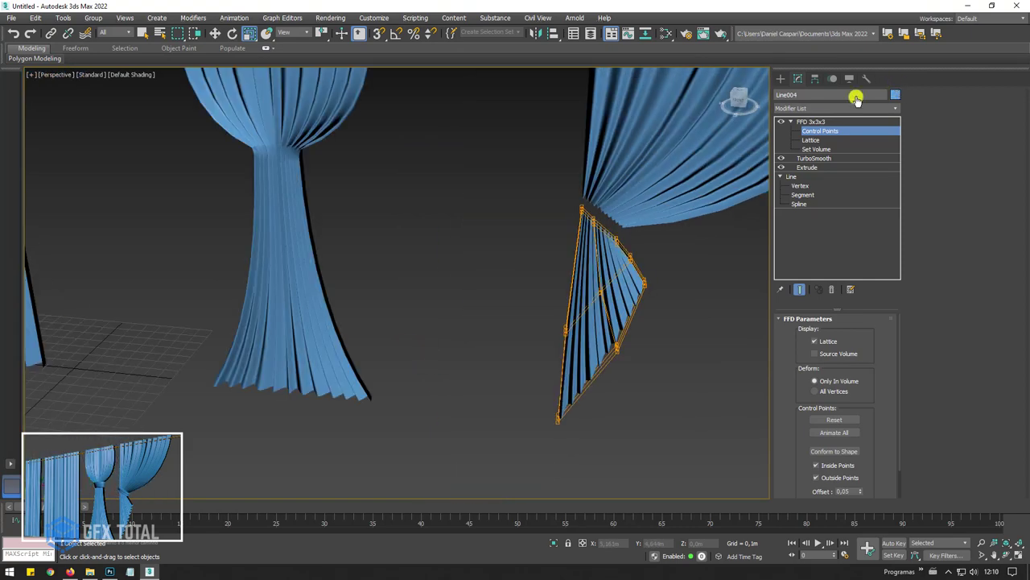
Exit lattice point editing and add an Edit Poly modifier above the FFD 3x3x3.
click(813, 122)
click(805, 108)
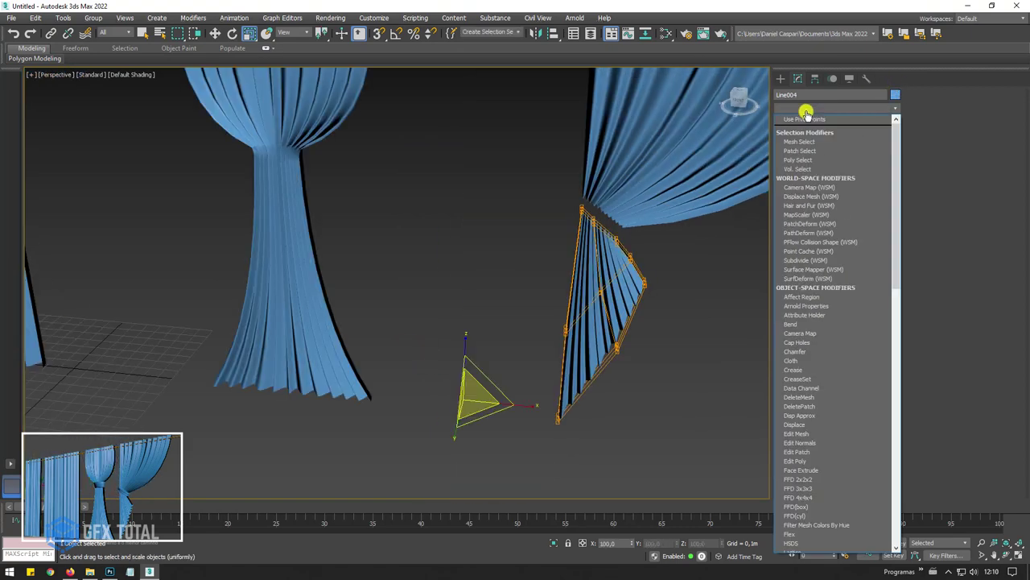
key(e)
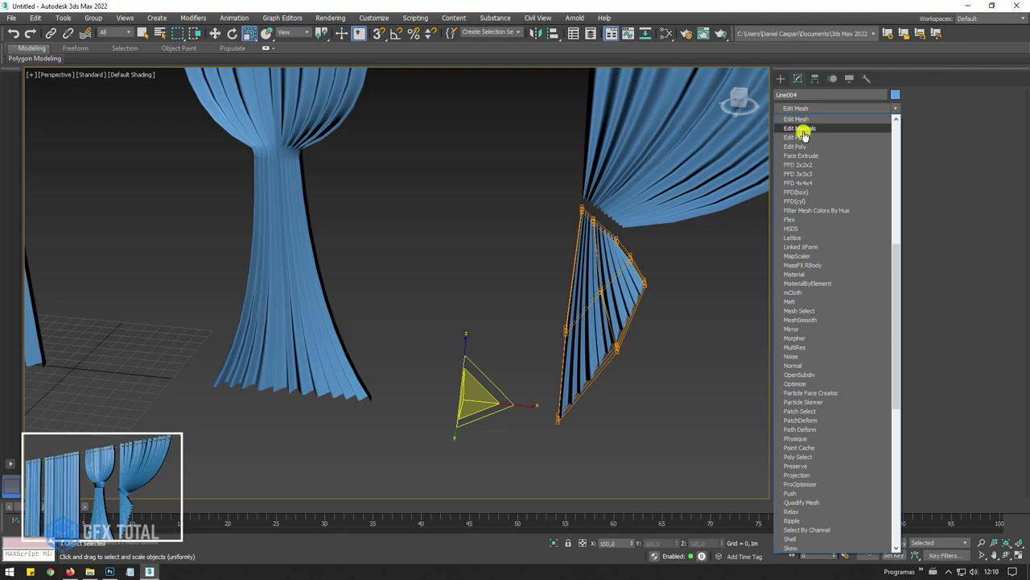
click(795, 147)
Attach the swag drape to the lower panel, show edged faces, and enter Edge mode.
alt+middle_drag(663, 253, 764, 281)
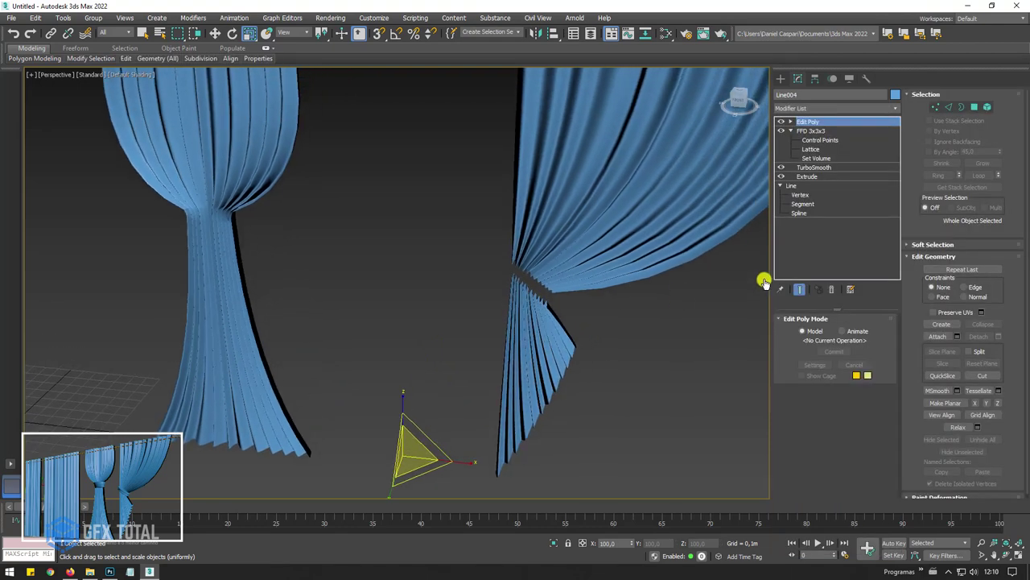
click(944, 336)
key(F4)
click(616, 260)
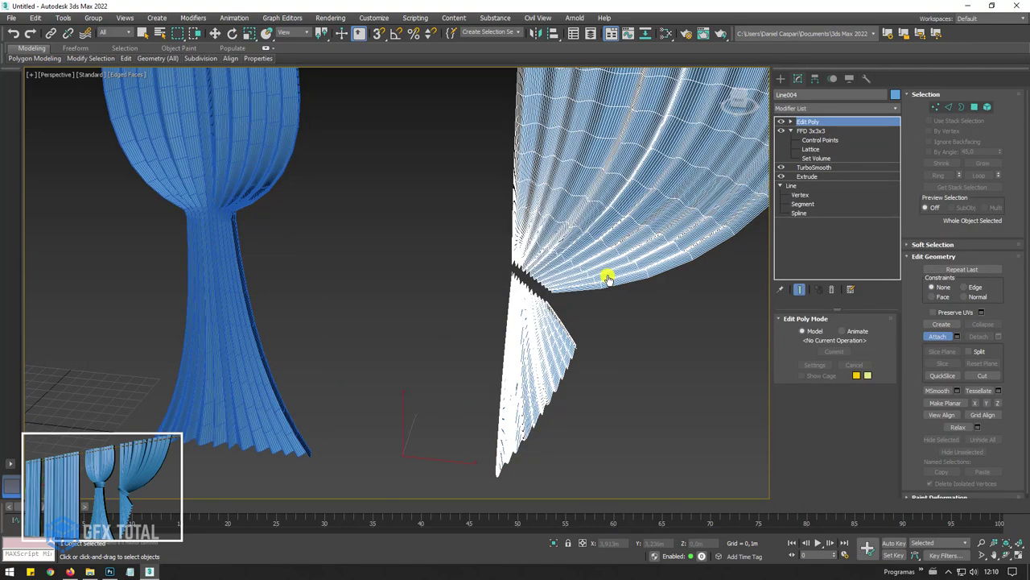
click(949, 106)
scroll(455, 292, up, 5)
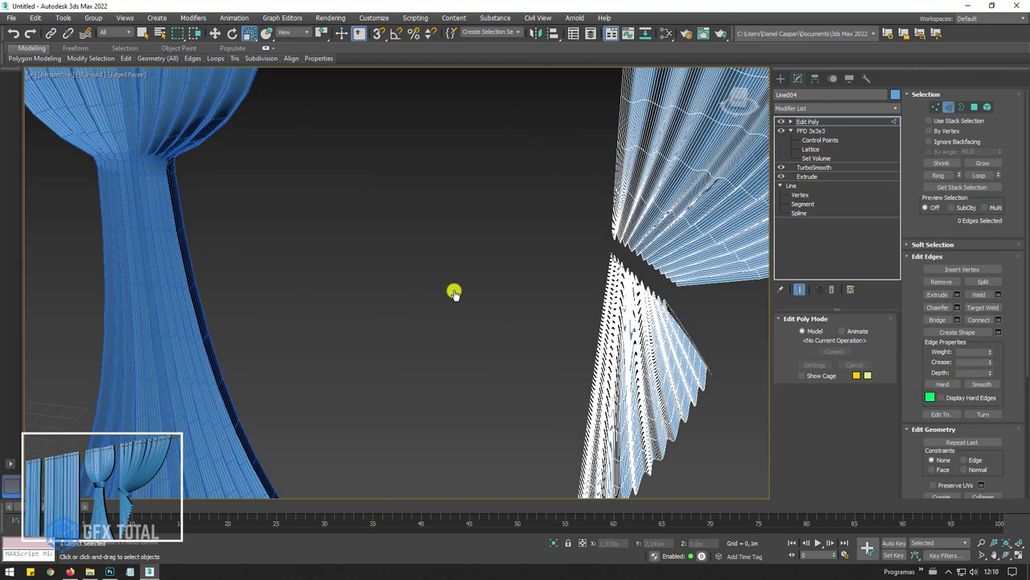
scroll(628, 228, up, 3)
scroll(628, 228, up, 3)
scroll(635, 237, up, 3)
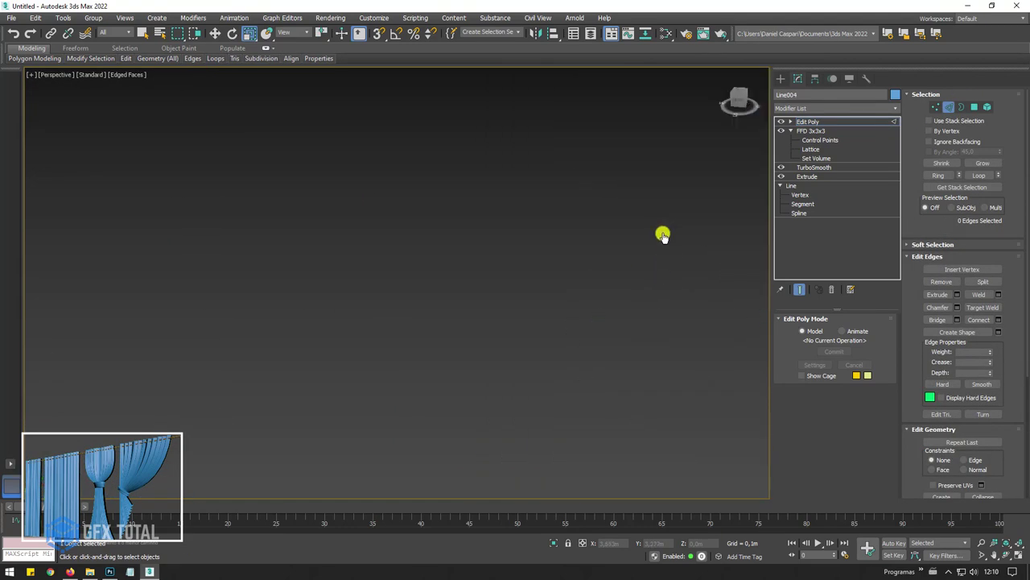
Select the swag's border edge loop and the lower panel's edge loop.
scroll(663, 235, down, 3)
double_click(670, 235)
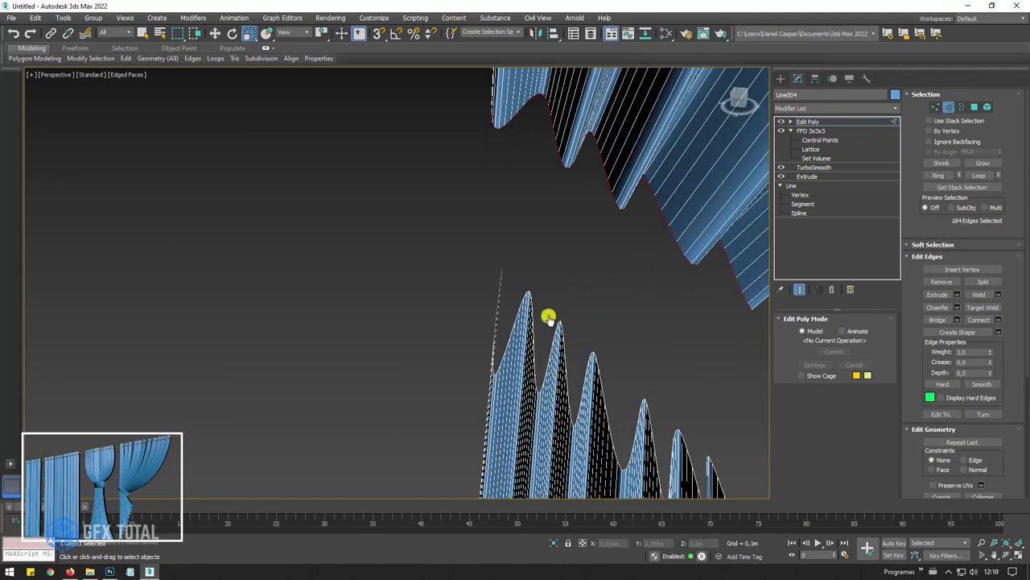
middle_drag(548, 317, 432, 267)
scroll(442, 288, up, 2)
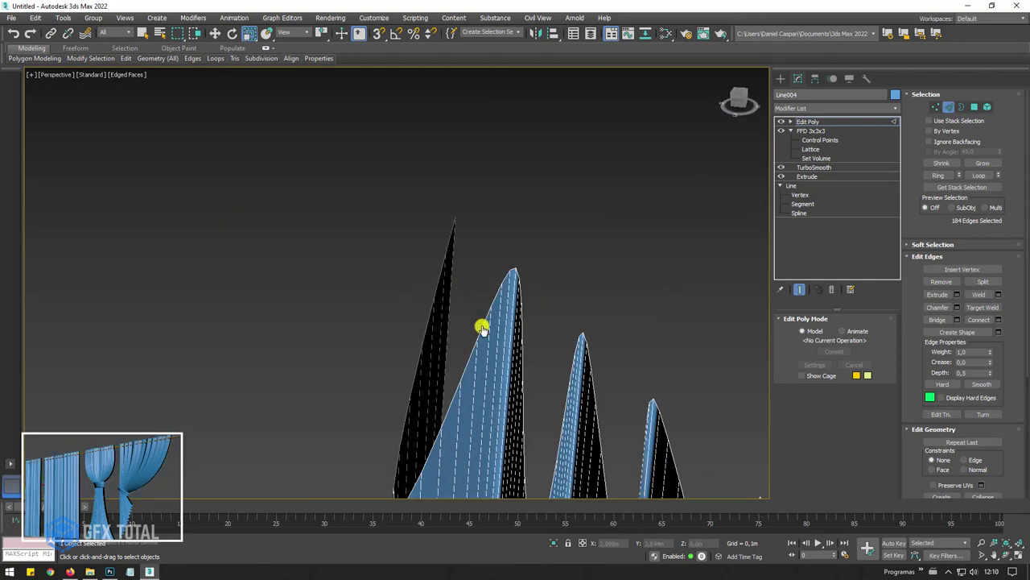
ctrl+double_click(481, 328)
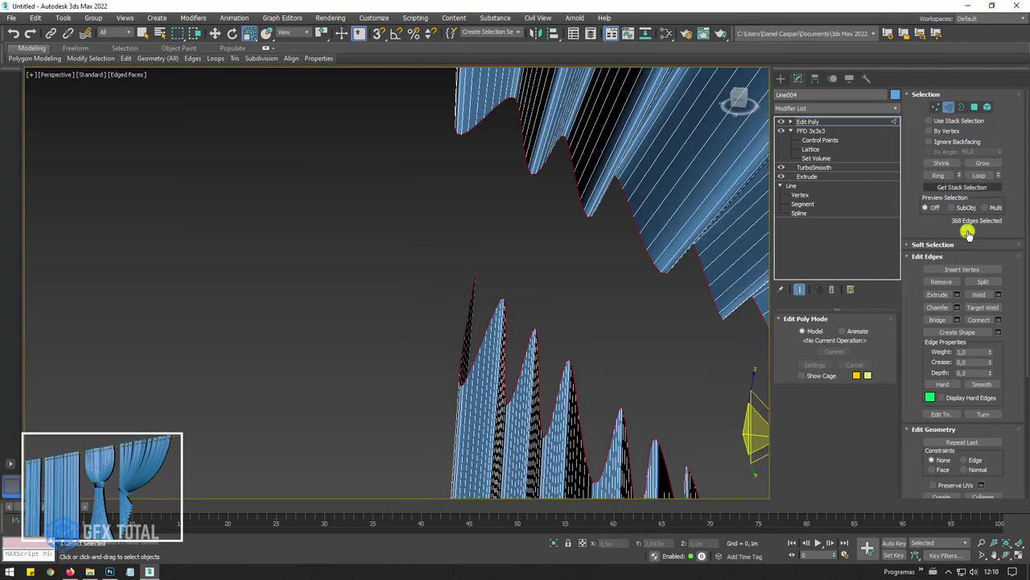
Bridge the two edge loops with Bridge Adjacent set to 0.
click(957, 320)
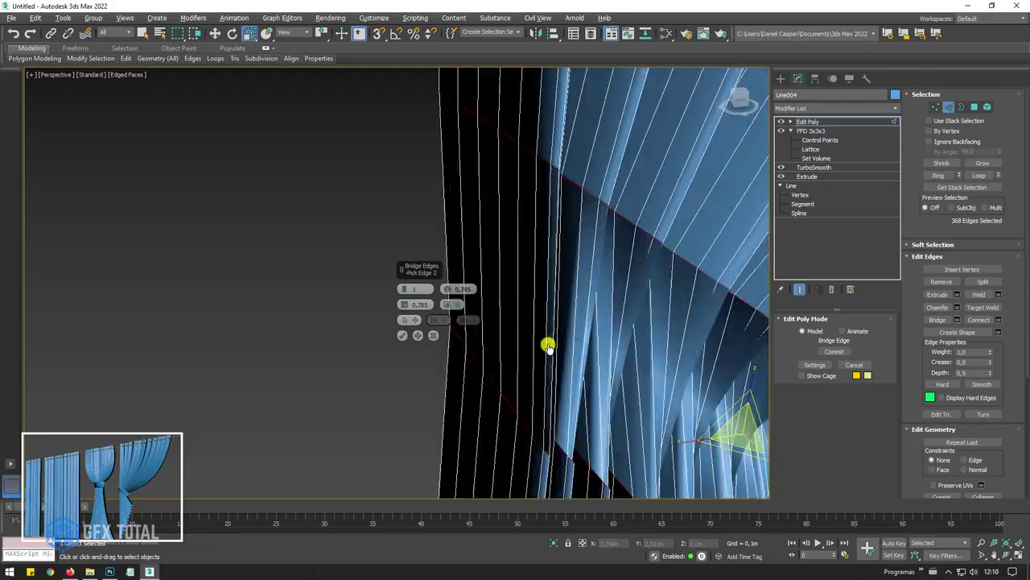
mouse_move(547, 346)
alt+middle_down()
mouse_move(610, 426)
mouse_move(480, 338)
mouse_move(443, 331)
mouse_move(398, 299)
mouse_move(450, 314)
mouse_move(336, 207)
mouse_move(299, 205)
alt+middle_up()
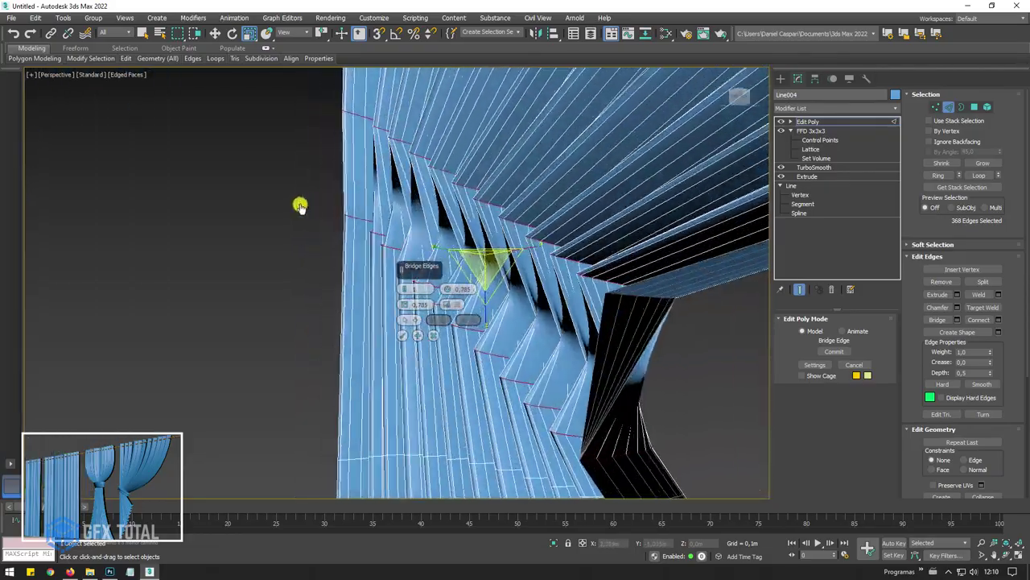
right_click(405, 306)
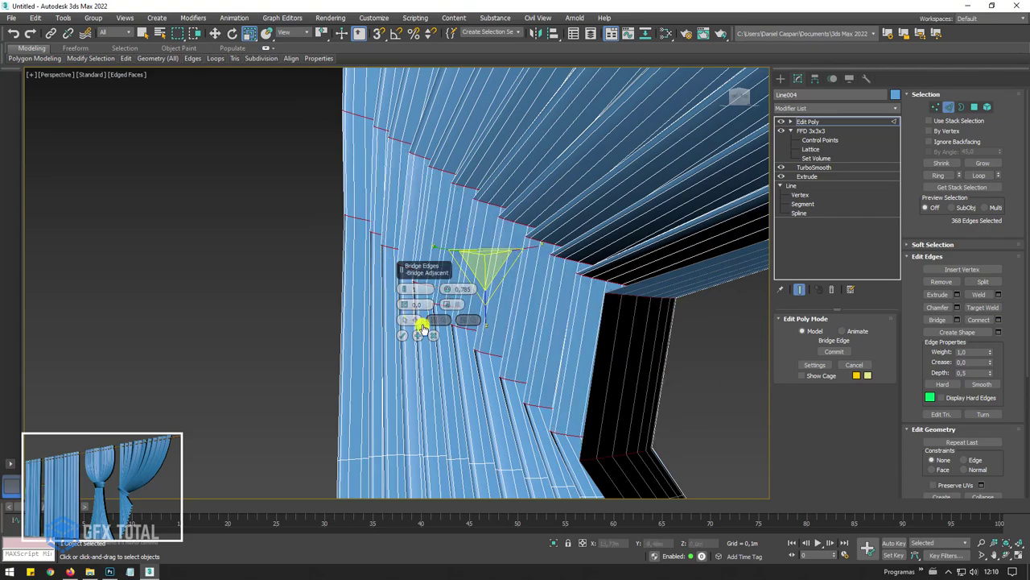
click(399, 338)
mouse_move(456, 329)
alt+middle_down()
mouse_move(446, 345)
mouse_move(497, 341)
mouse_move(555, 363)
mouse_move(776, 221)
mouse_move(814, 178)
alt+middle_up()
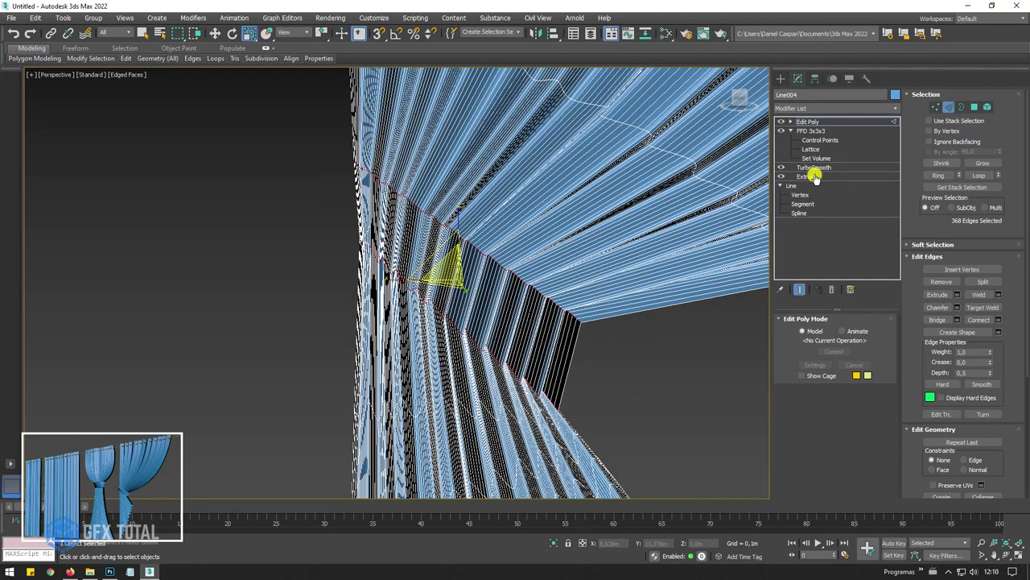
Switch to Vertex level and zoom in on the curtain in Front view.
click(931, 107)
scroll(437, 237, down, 3)
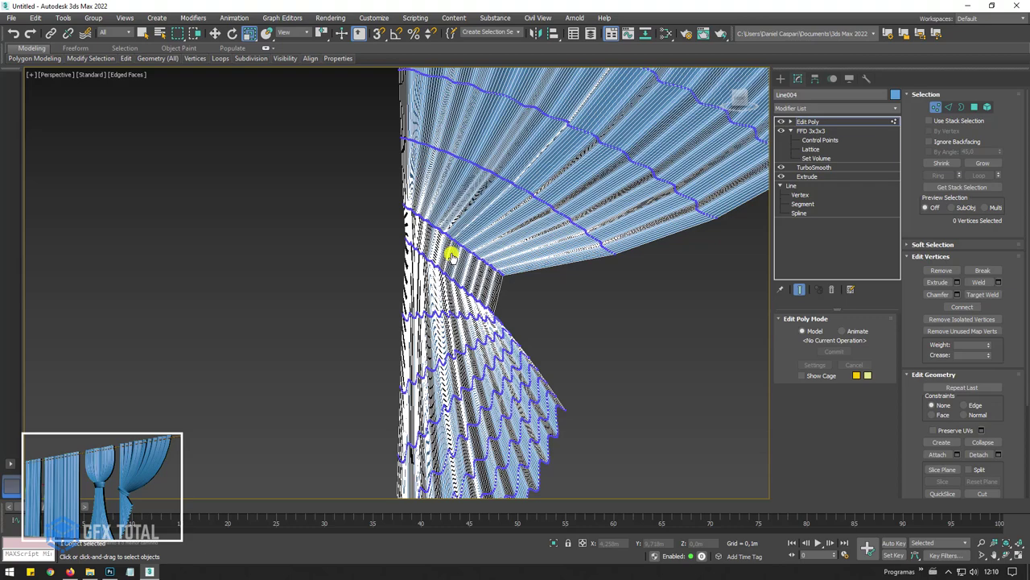
key(l)
key(f)
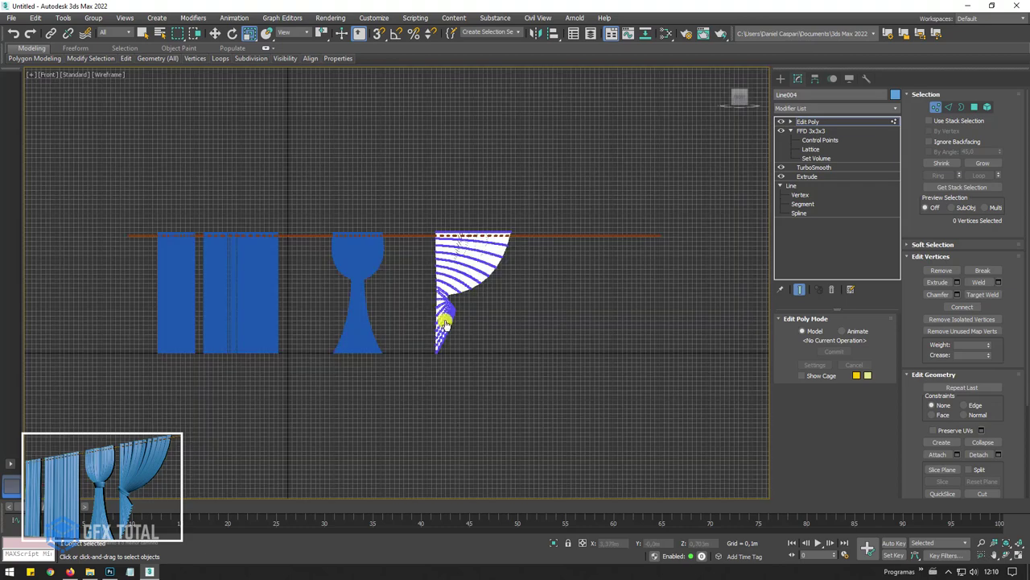
scroll(455, 286, up, 2)
scroll(391, 324, up, 5)
scroll(306, 301, up, 3)
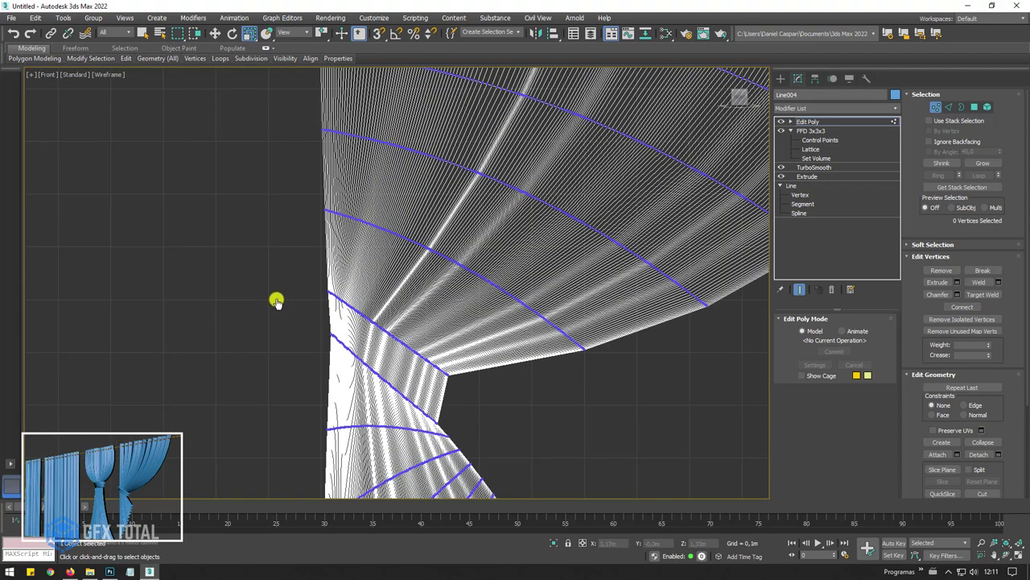
Lasso-select the vertices around the tucked fold, relax them, then clear the selection.
drag(177, 33, 176, 95)
drag(360, 300, 480, 381)
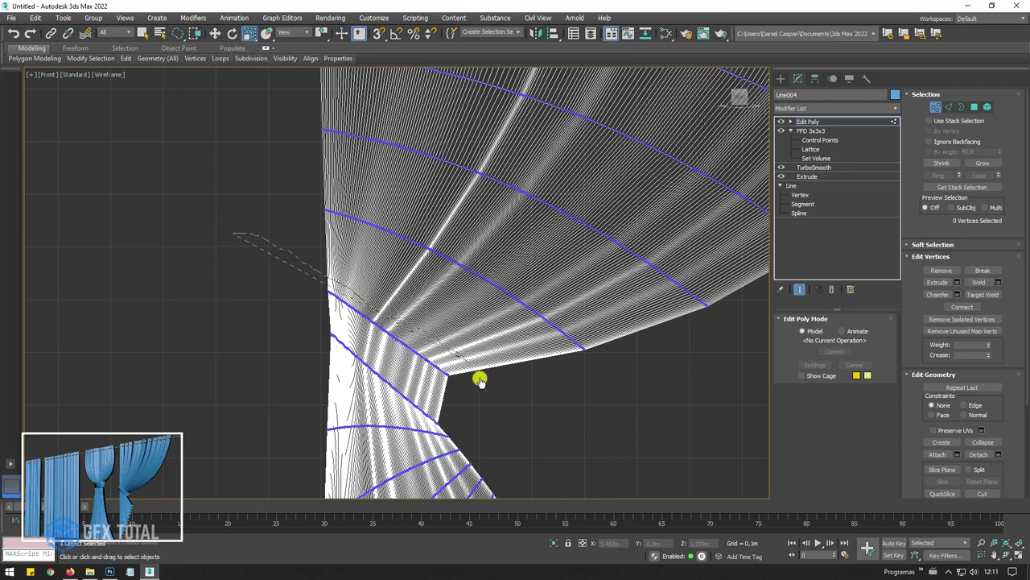
drag(250, 274, 265, 282)
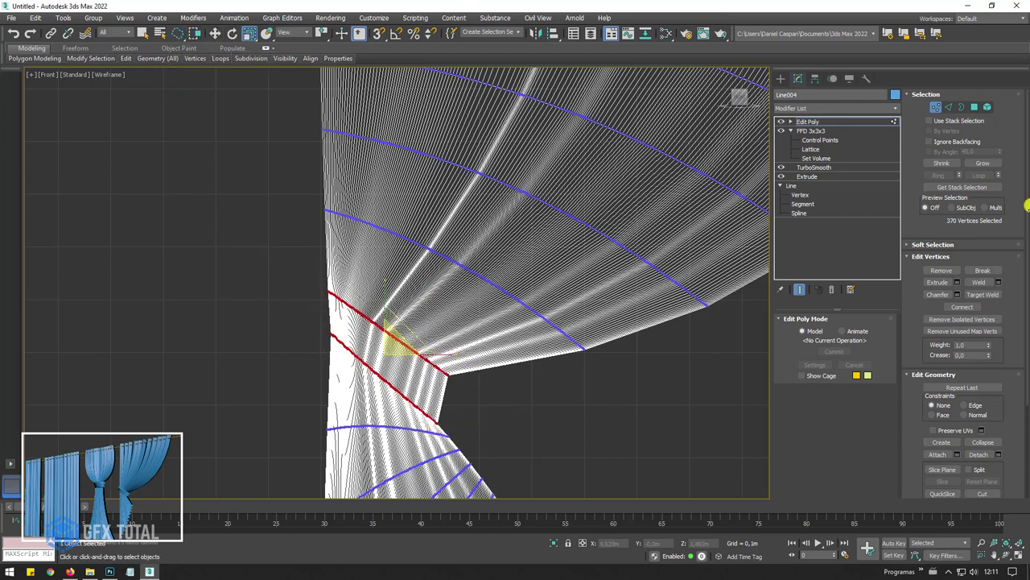
scroll(995, 314, down, 3)
scroll(995, 322, down, 2)
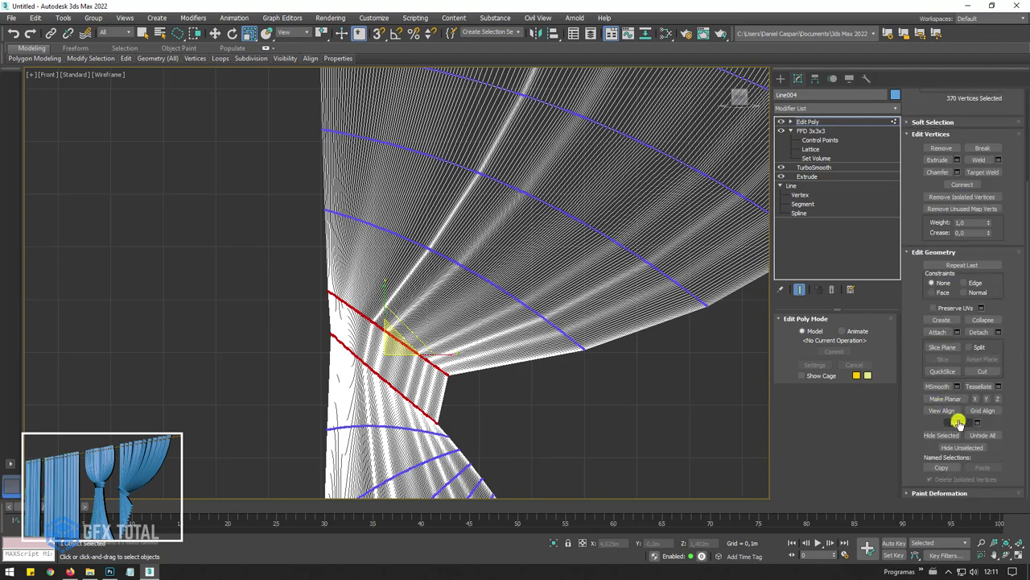
click(958, 423)
click(550, 427)
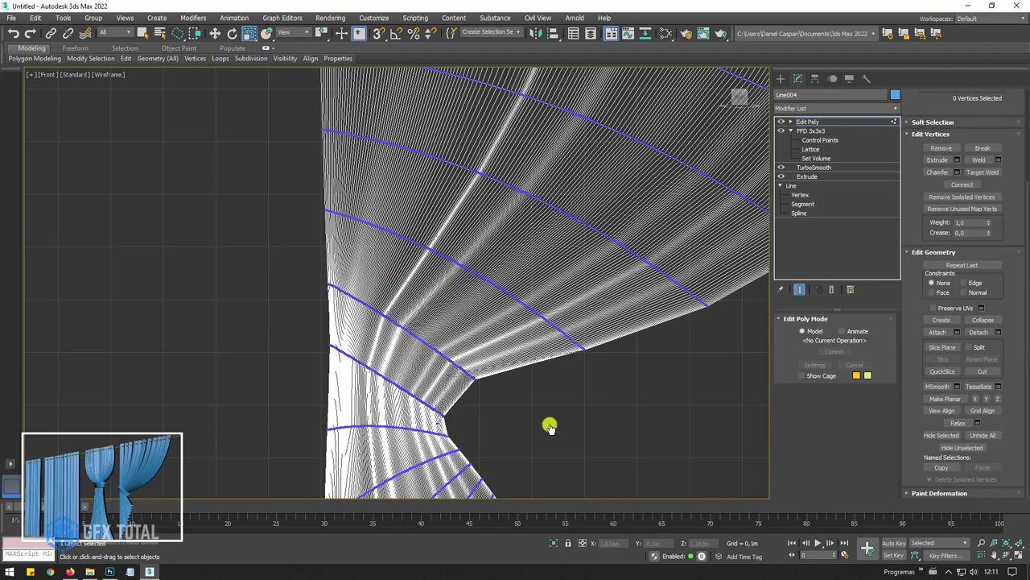
key(F3)
mouse_move(616, 340)
alt+middle_down()
mouse_move(483, 362)
mouse_move(501, 401)
mouse_move(458, 385)
alt+middle_up()
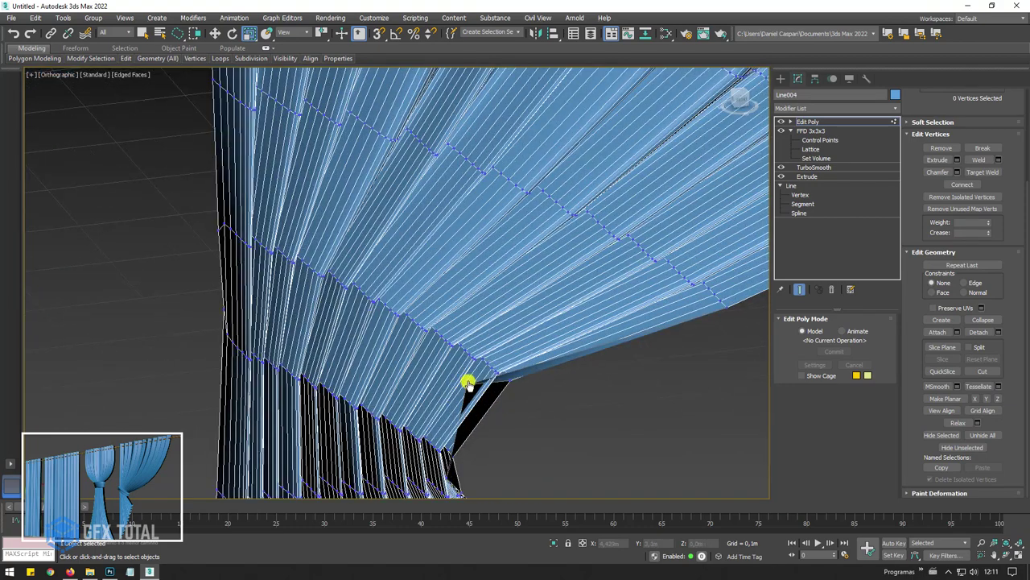
Move the tuck's corner and lower vertices to close the gap, then return to the Edit Poly top level.
key(w)
click(468, 380)
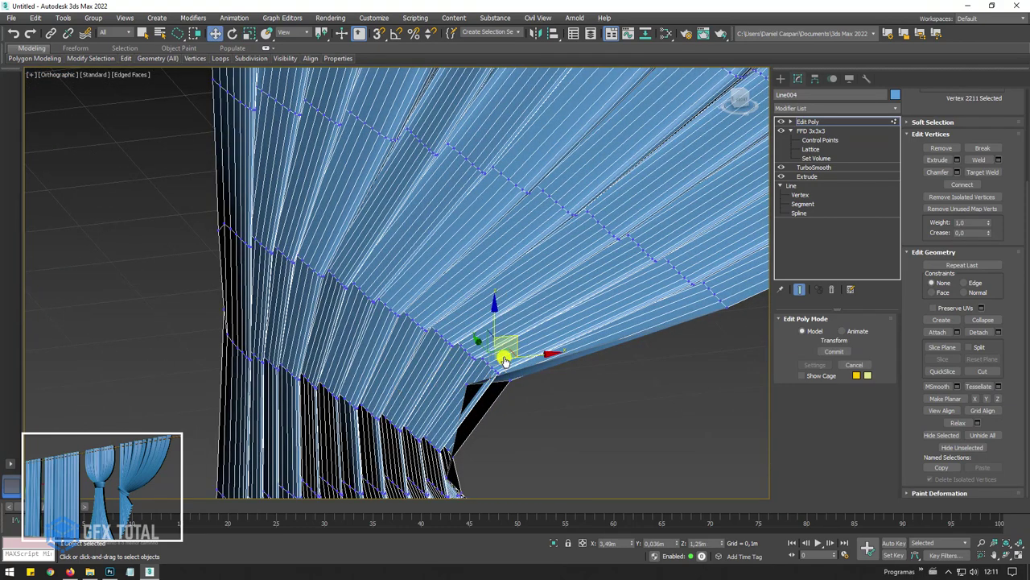
drag(483, 361, 525, 384)
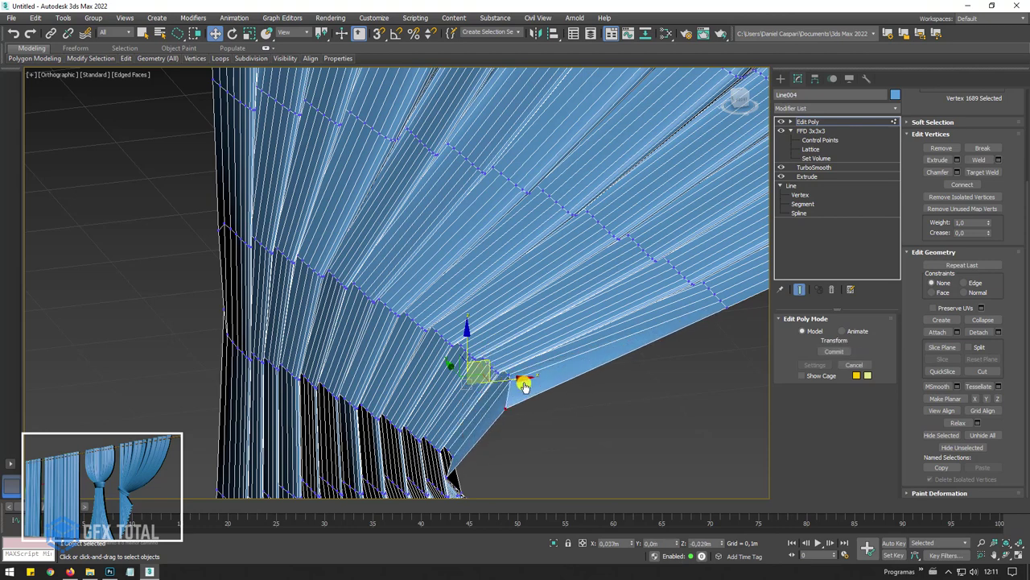
click(443, 477)
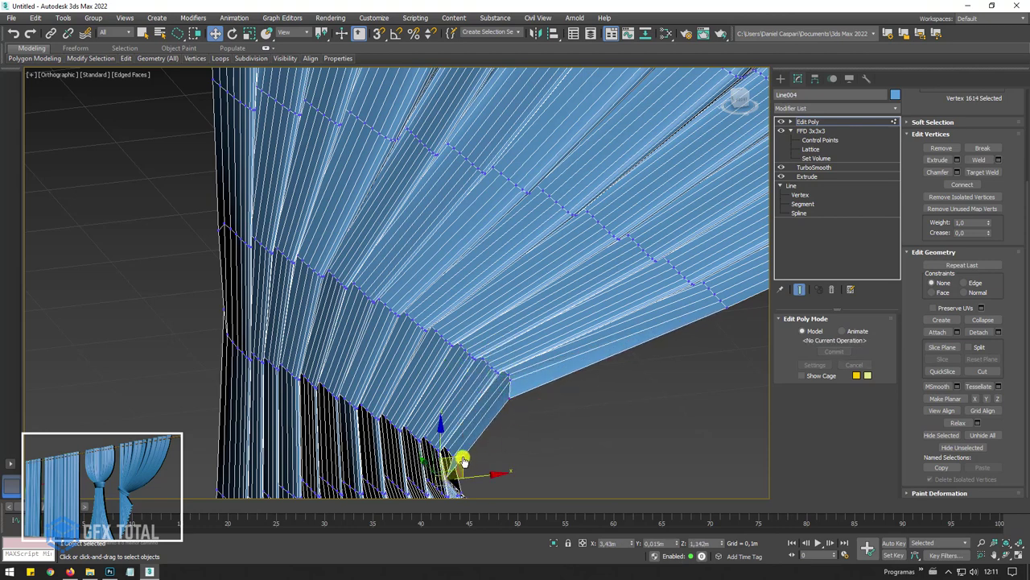
drag(463, 459, 485, 443)
click(460, 467)
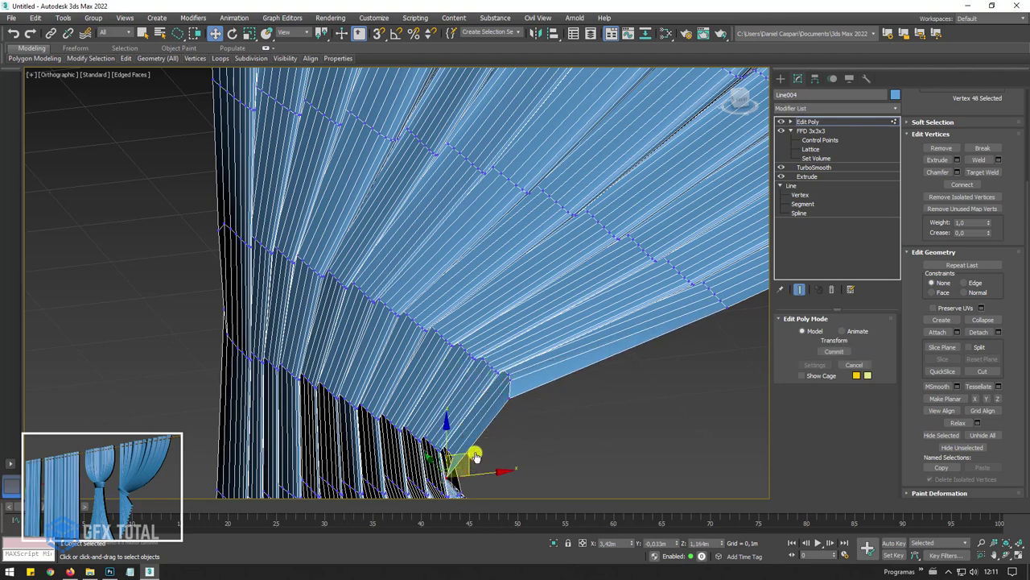
alt+middle_drag(483, 432, 522, 423)
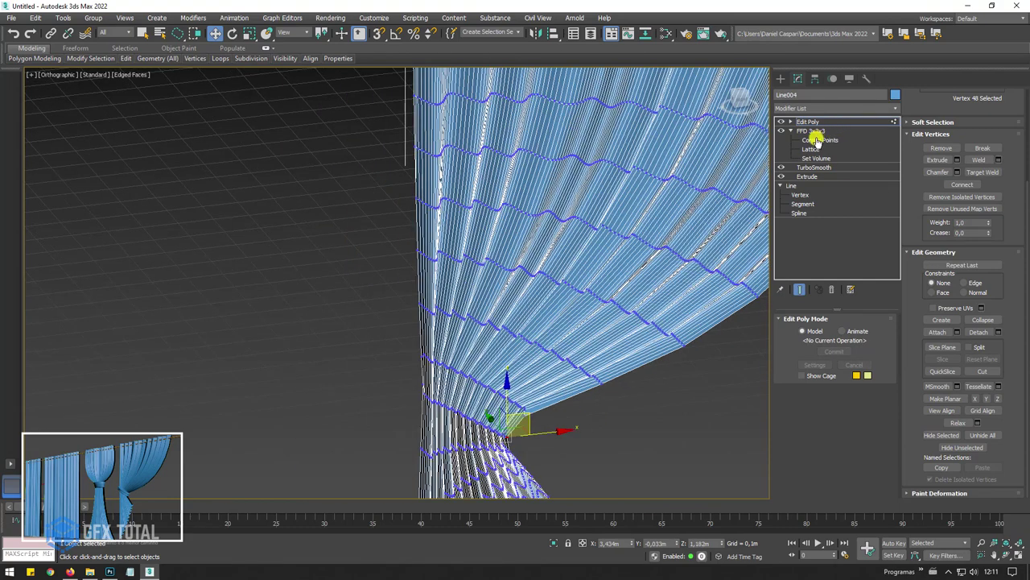
click(809, 120)
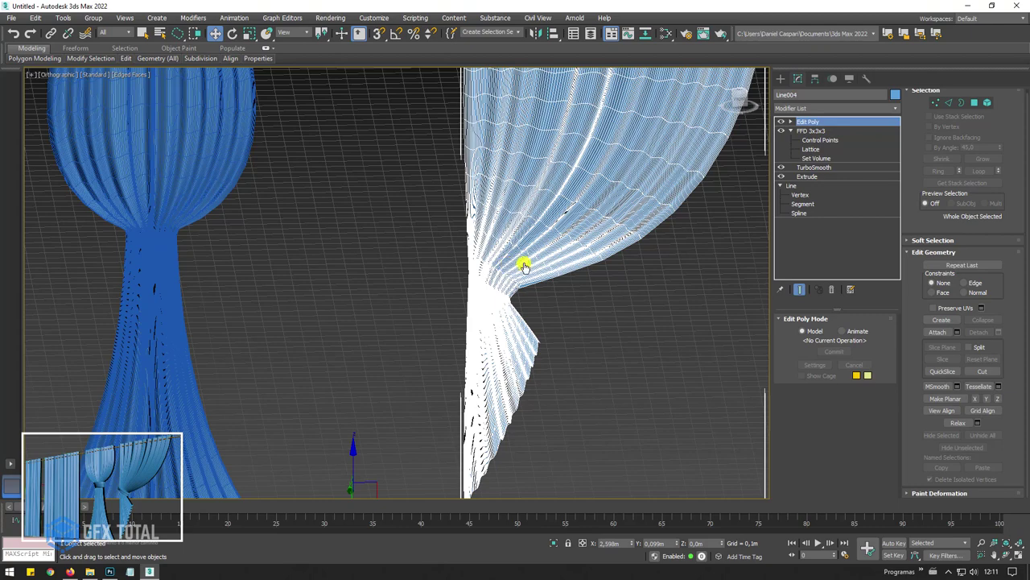
In Perspective view, slide the tieback curtain Line003 left along the rod on X.
key(p)
scroll(555, 314, down, 4)
scroll(584, 325, up, 2)
scroll(467, 347, up, 1)
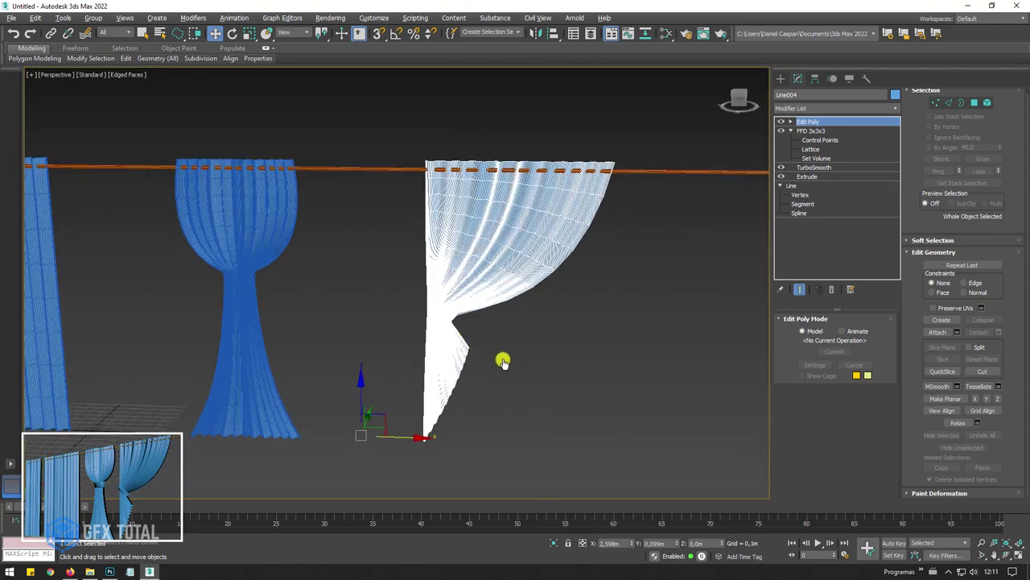
alt+middle_drag(502, 360, 526, 352)
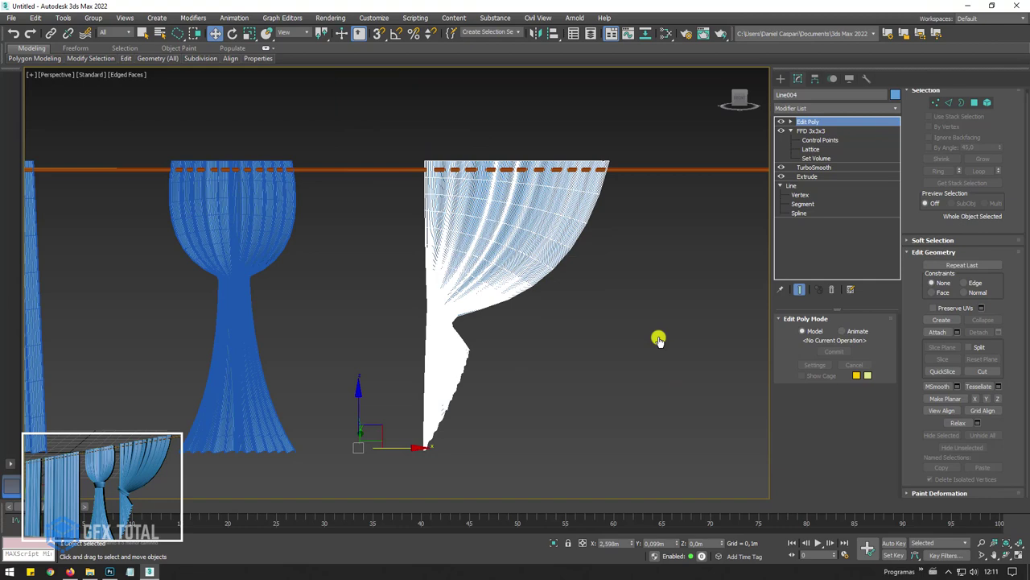
scroll(502, 392, down, 3)
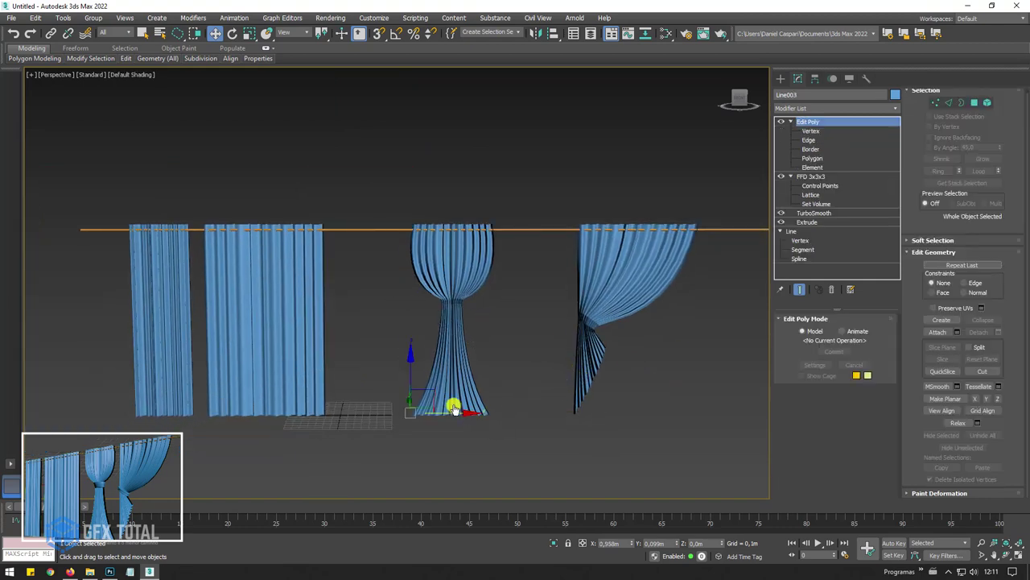
mouse_move(456, 416)
mouse_down()
mouse_move(414, 411)
mouse_move(409, 398)
mouse_up()
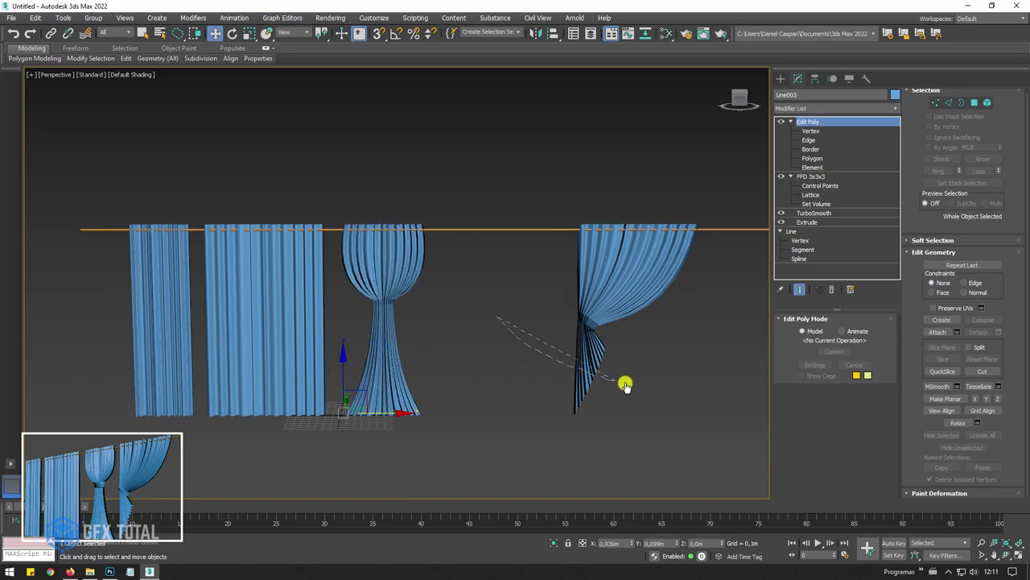
Select the swag curtain Line004 and slide it left on X.
drag(626, 384, 615, 371)
drag(586, 409, 436, 420)
mouse_move(405, 343)
alt+middle_down()
mouse_move(497, 324)
mouse_move(534, 303)
mouse_move(709, 377)
alt+middle_up()
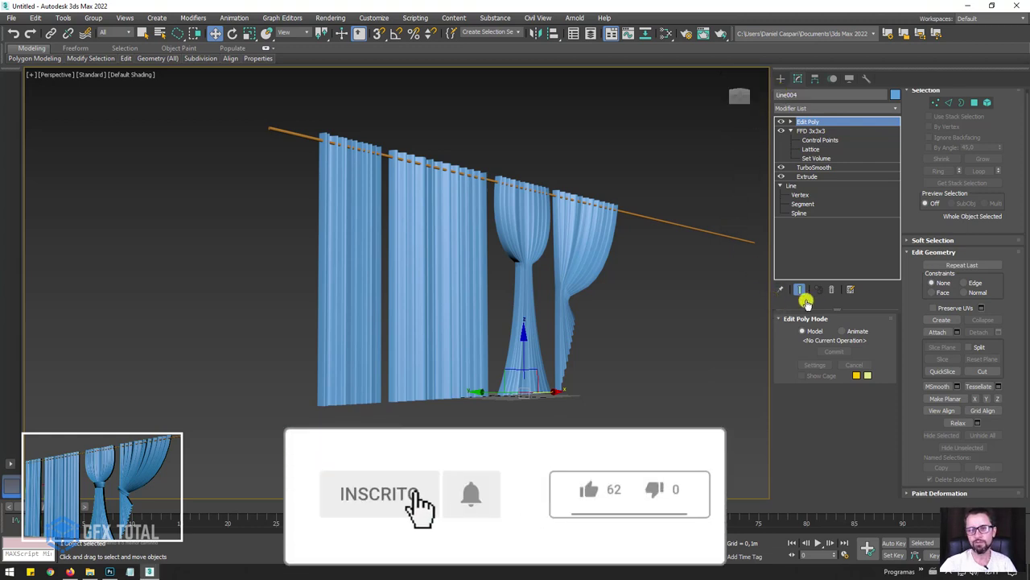
Collapse the command panel to one column and orbit to a frontal view of the four curtains.
drag(771, 317, 926, 315)
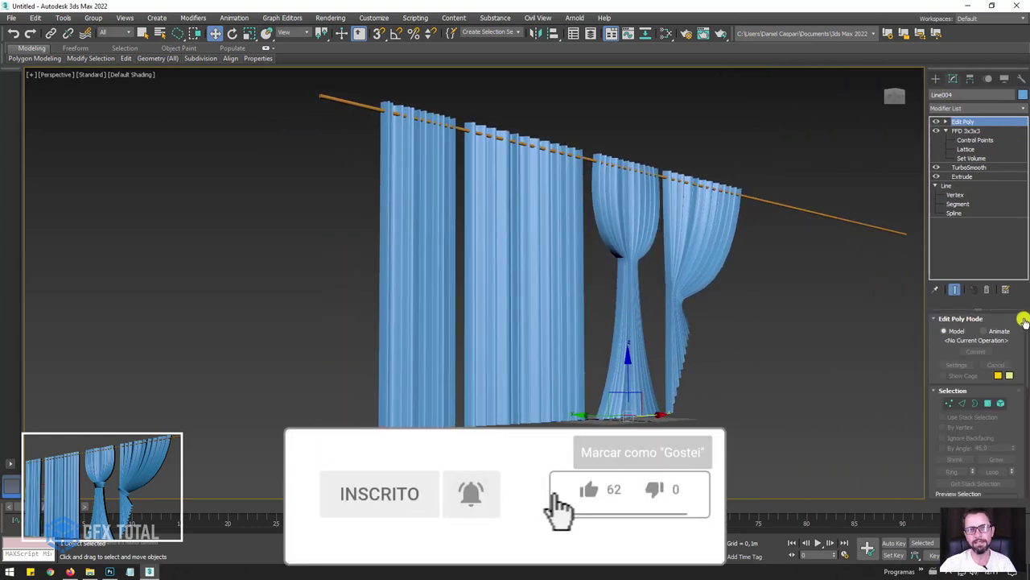
mouse_move(778, 315)
alt+middle_down()
mouse_move(697, 351)
mouse_move(706, 341)
mouse_move(649, 341)
mouse_move(683, 330)
mouse_move(709, 349)
alt+middle_up()
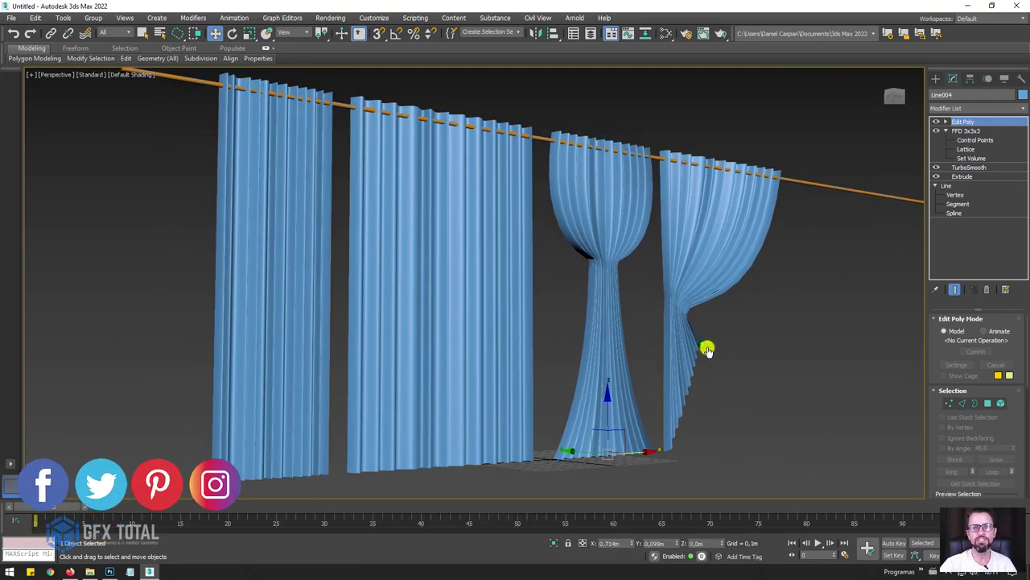